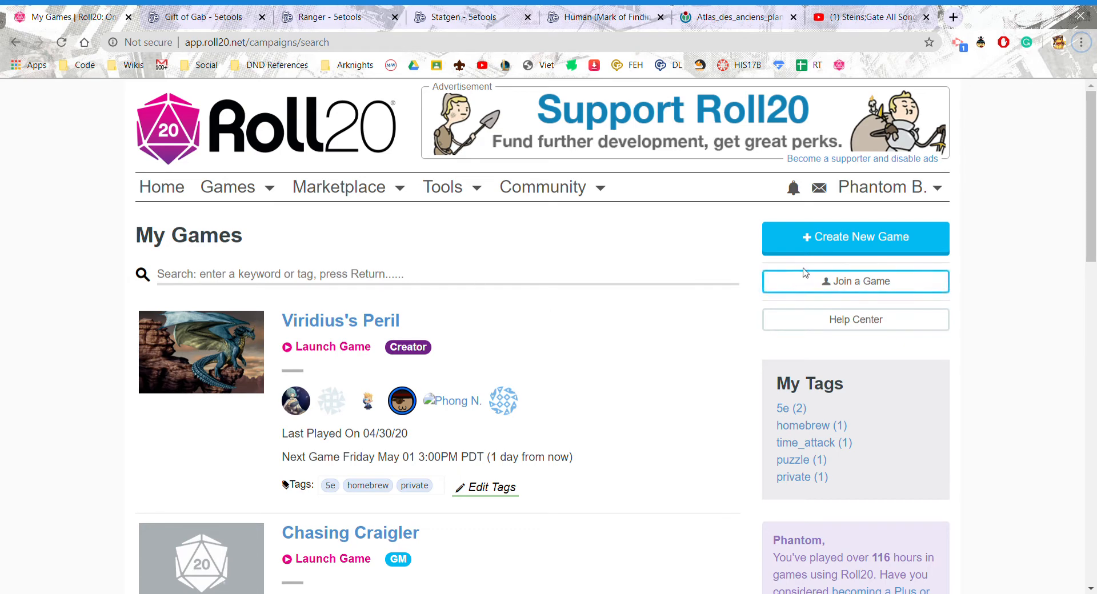
- Start creating a new game and name it "Example Game"
click(165, 197)
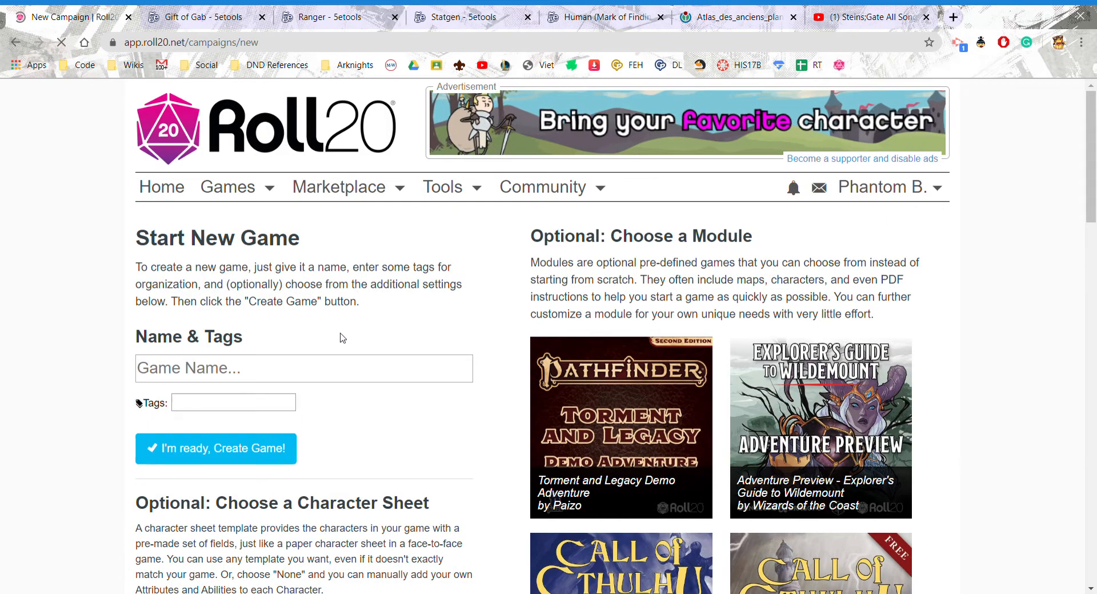
scroll(166, 286, down, 1)
click(197, 289)
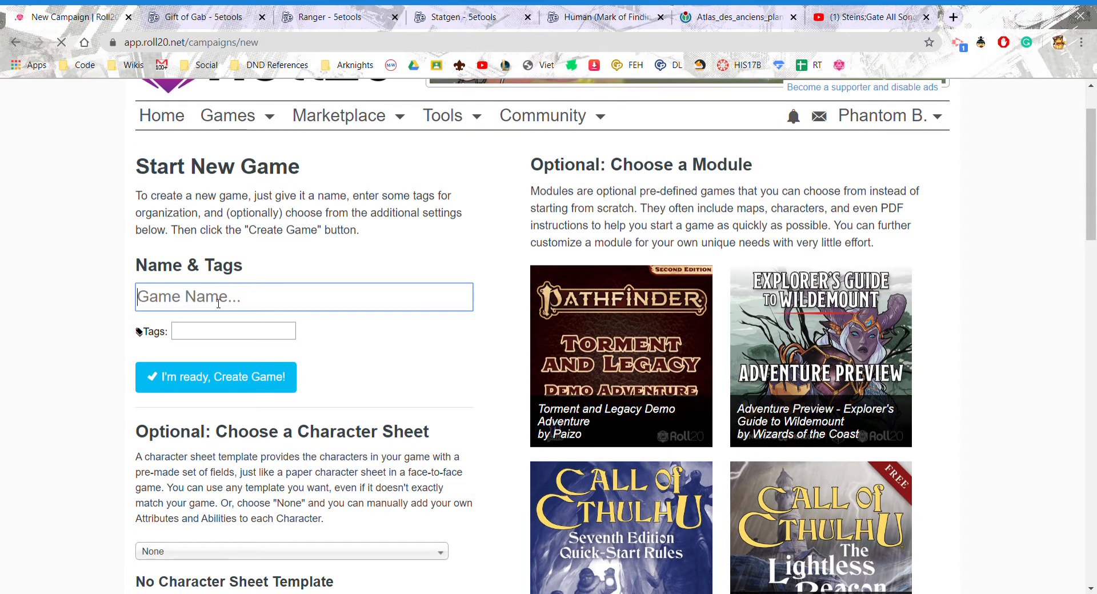
text(Exa)
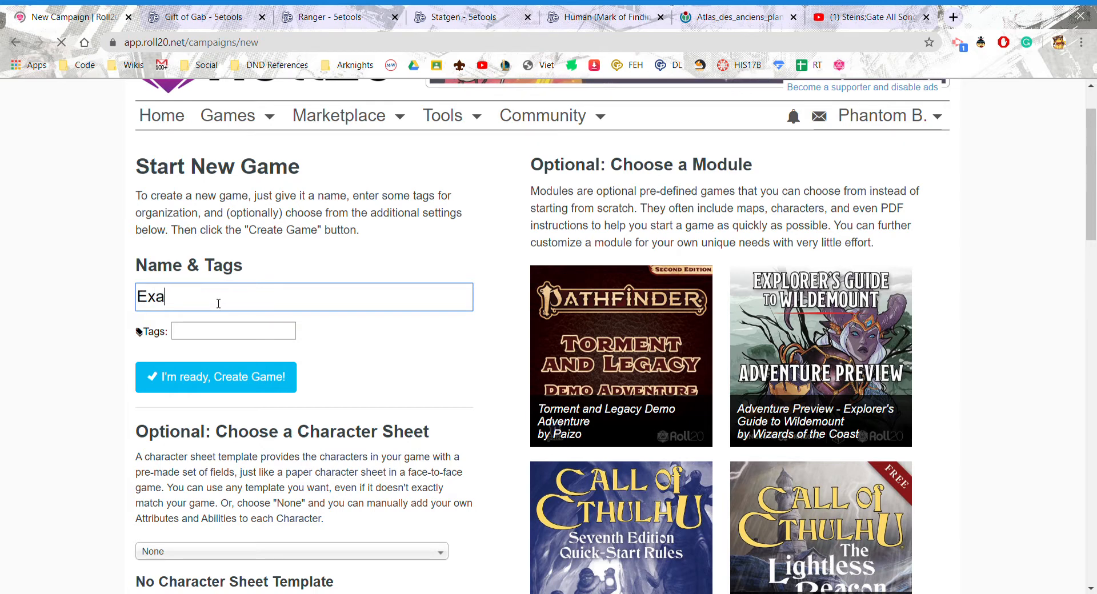
text(mple Game)
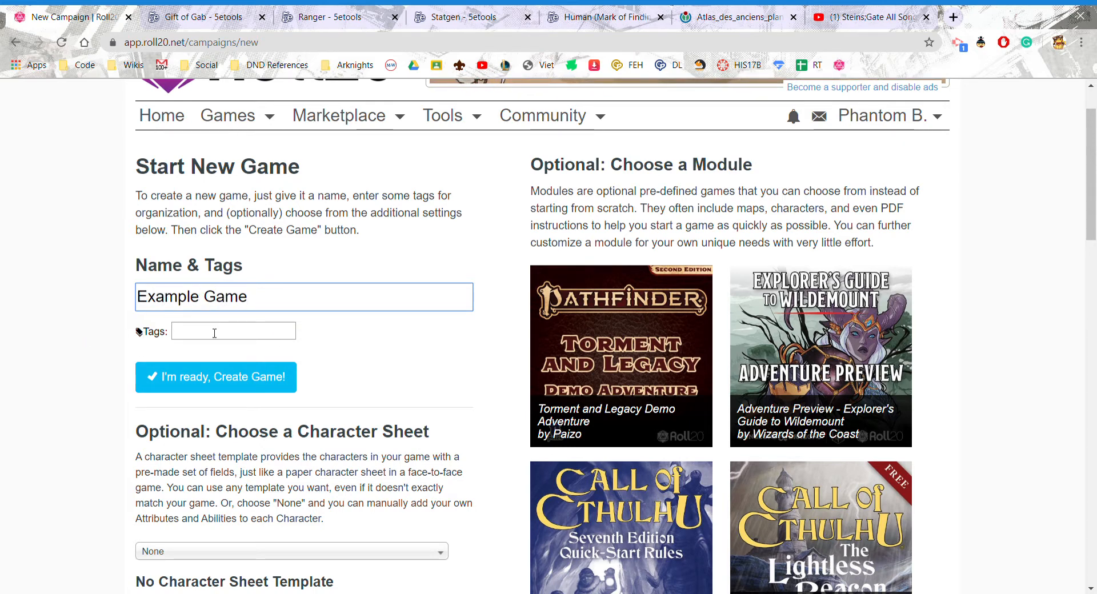
- Add the tags "5e" and "private" to the new game
click(214, 332)
text(5e)
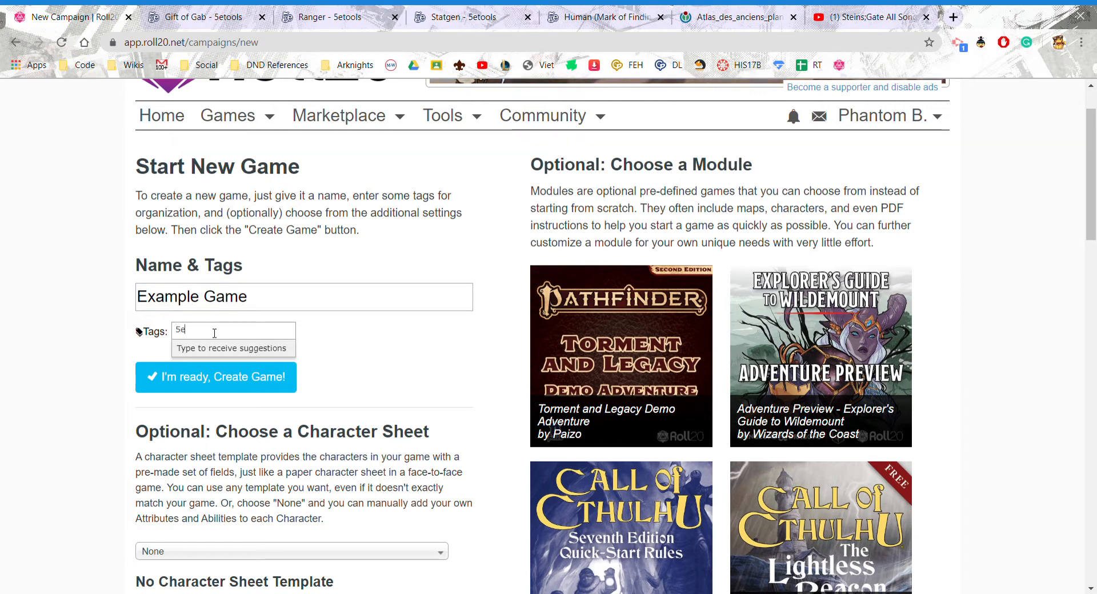
key(Return)
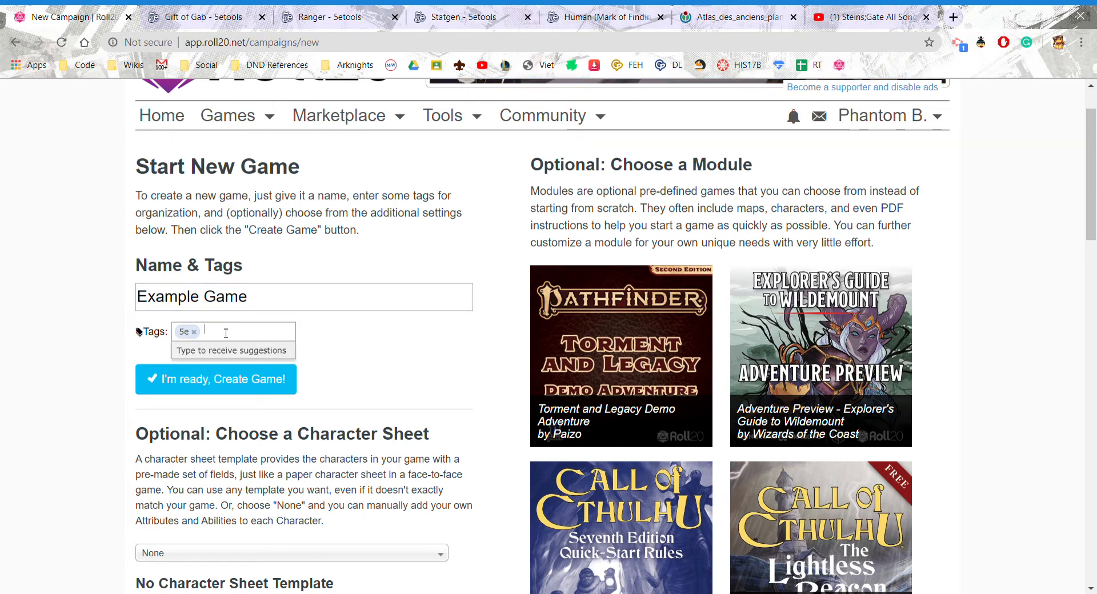
text(private)
key(Return)
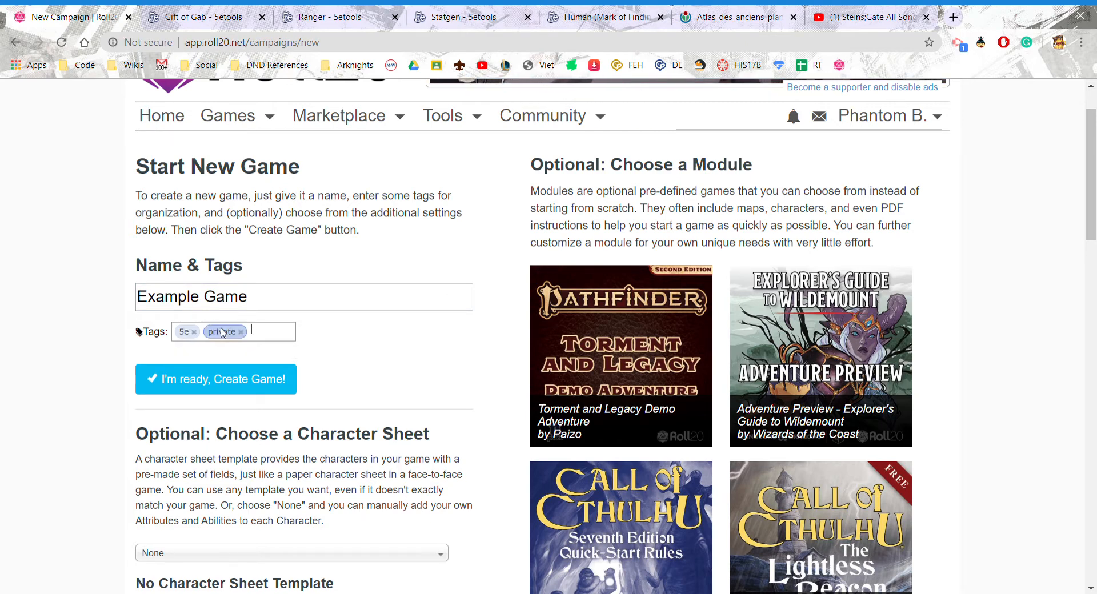
- Choose the D&D 5E by Roll20 character sheet as the template and create the game
scroll(240, 365, down, 4)
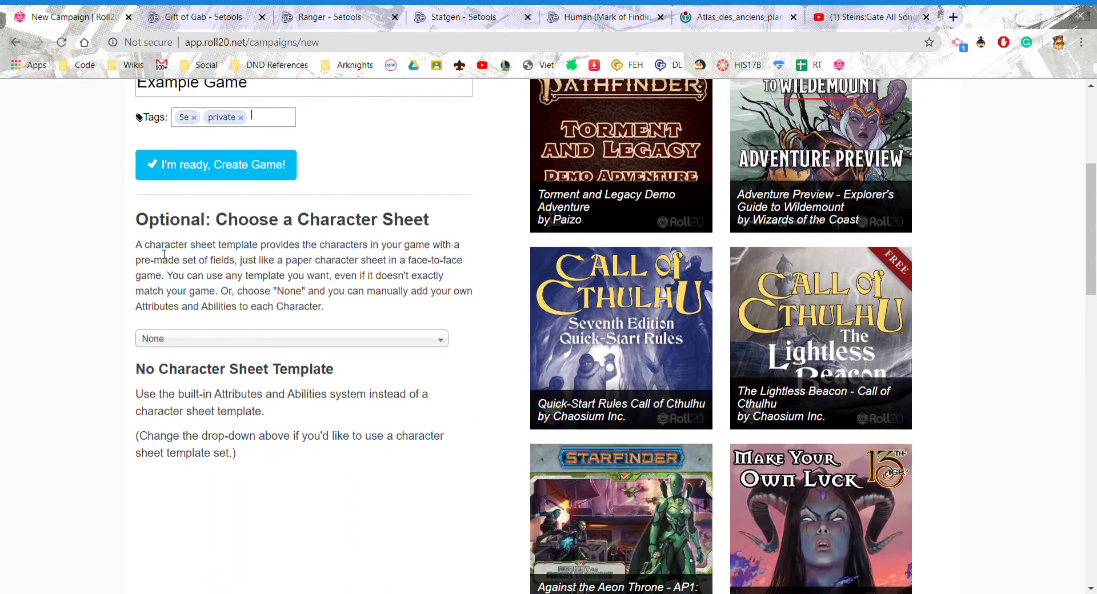
drag(137, 225, 442, 219)
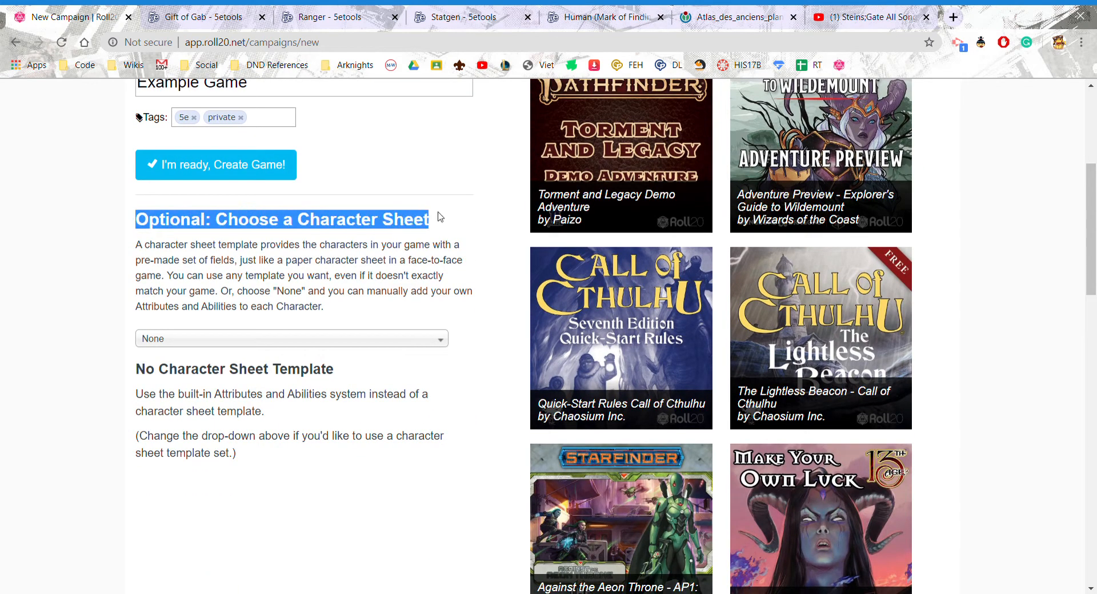
click(234, 341)
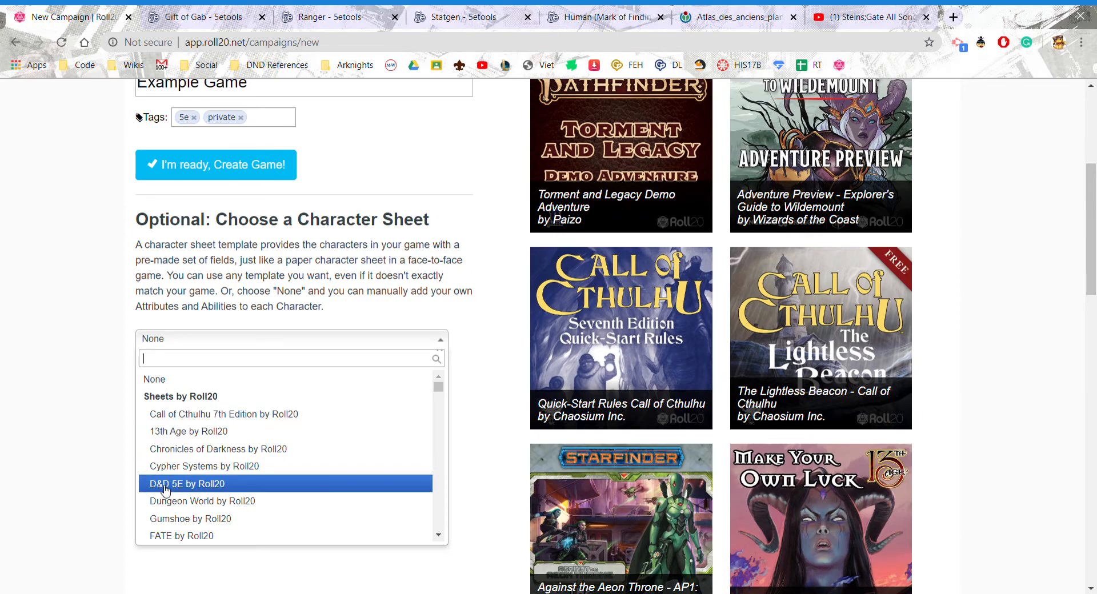
click(208, 488)
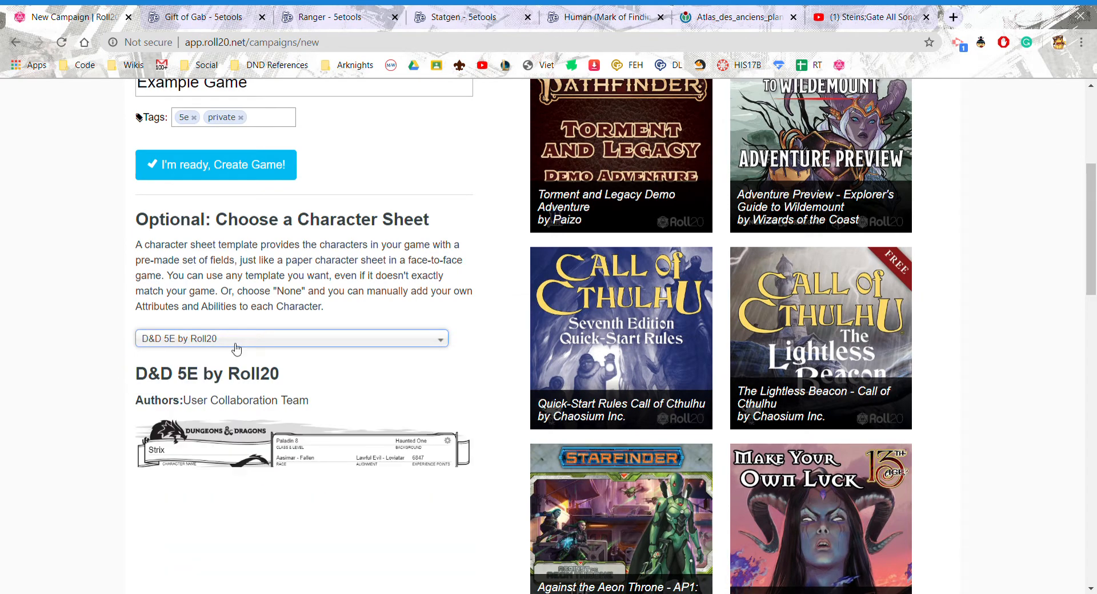
scroll(87, 460, down, 4)
scroll(109, 451, up, 5)
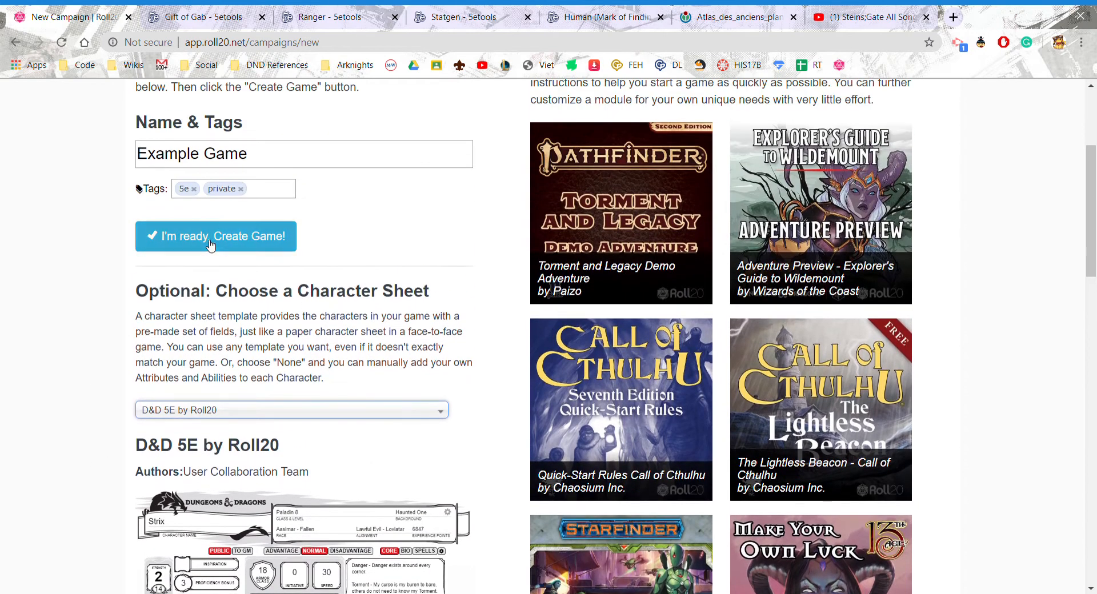
click(210, 244)
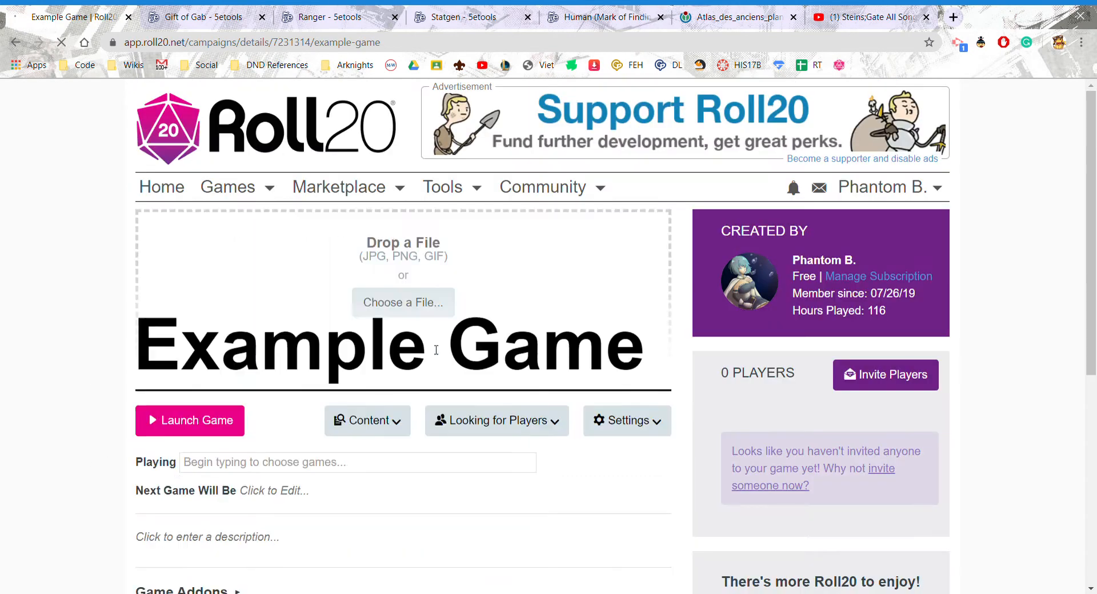
- Open the game settings of Example Game from its details page
scroll(446, 285, down, 3)
scroll(453, 222, up, 2)
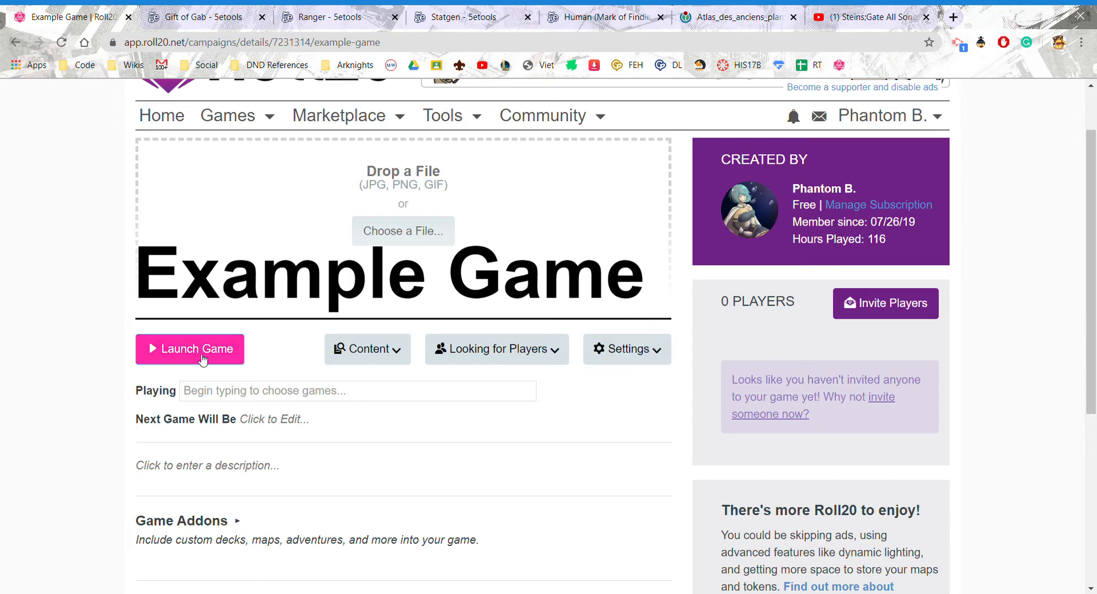
click(626, 351)
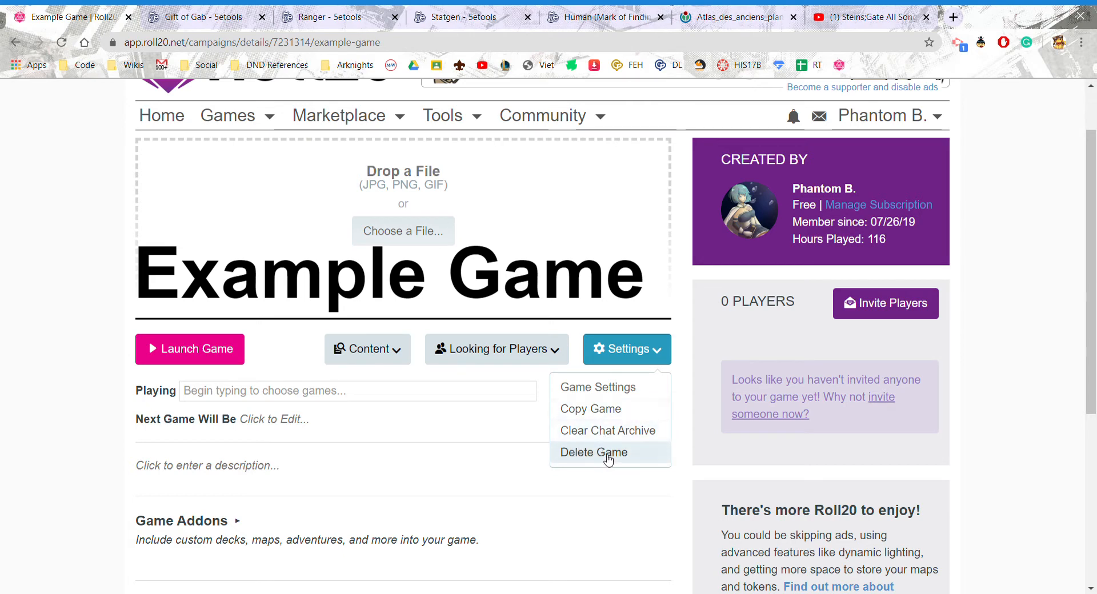
click(605, 388)
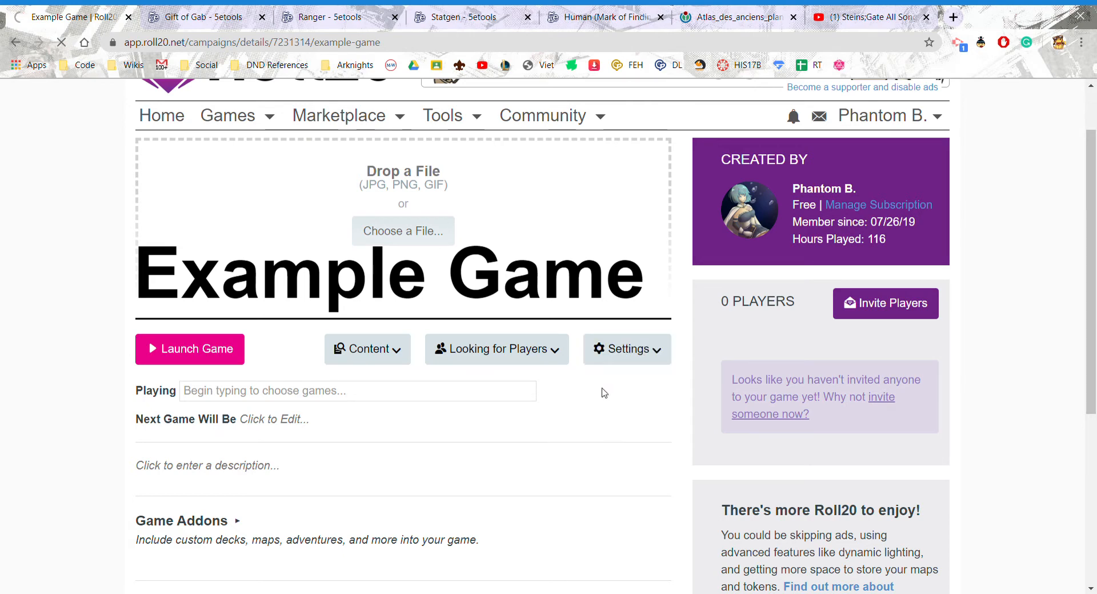
- Review which extra game features on the settings page are reserved for Plus and Pro level subscribers
scroll(164, 155, down, 3)
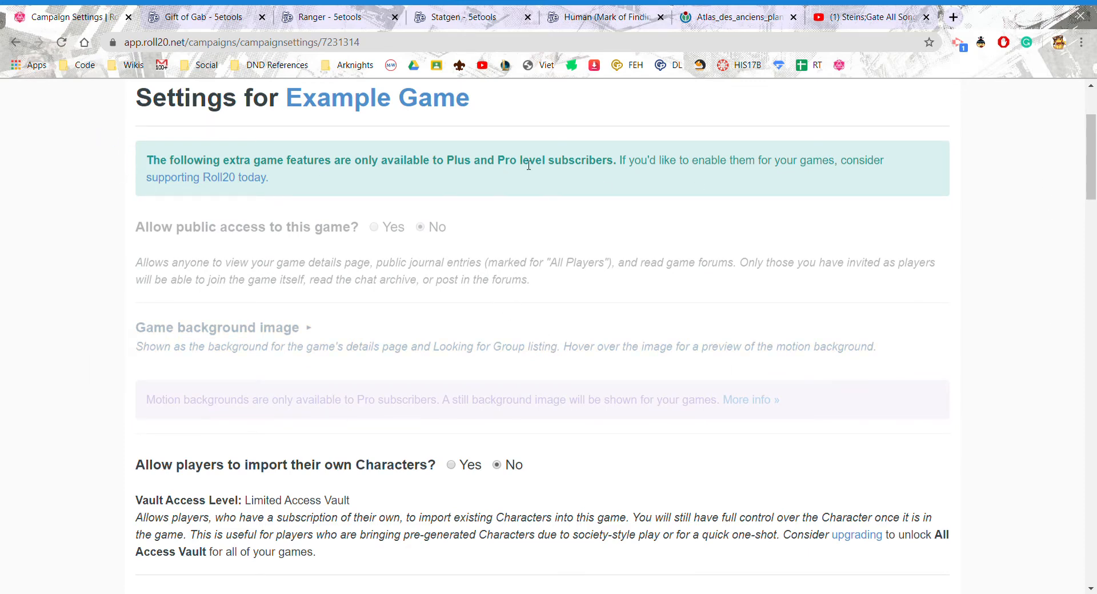
drag(445, 166, 519, 167)
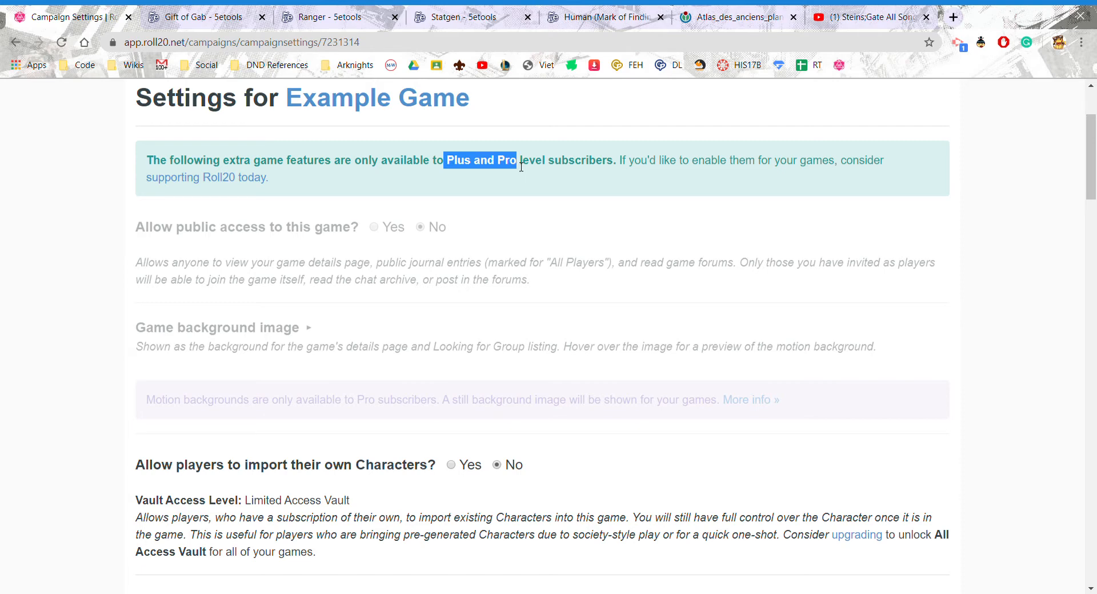
click(521, 167)
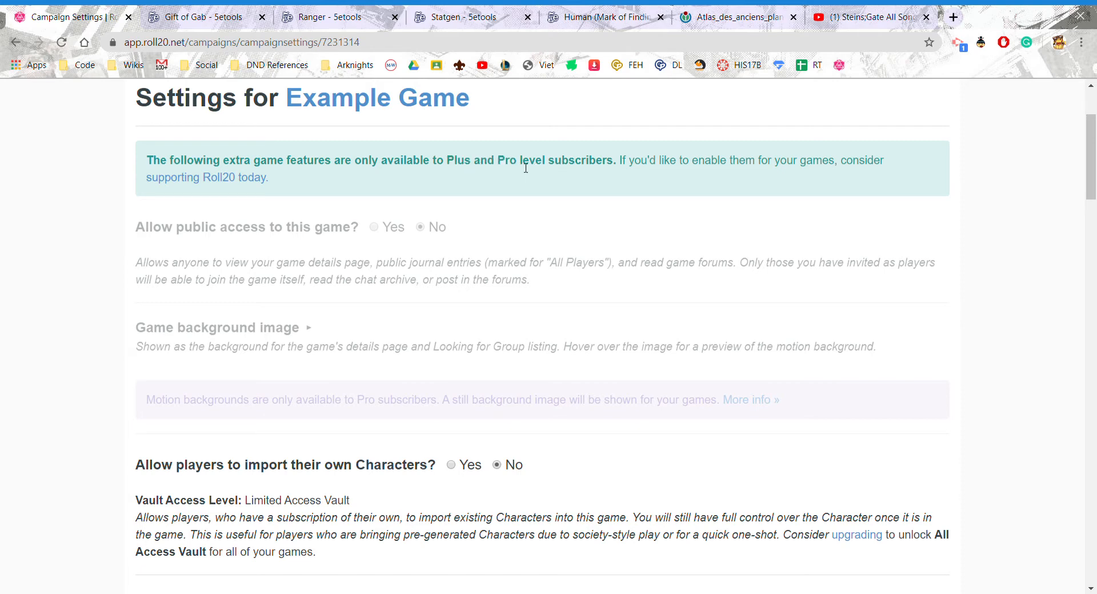
drag(518, 167, 445, 167)
click(400, 214)
scroll(409, 214, down, 1)
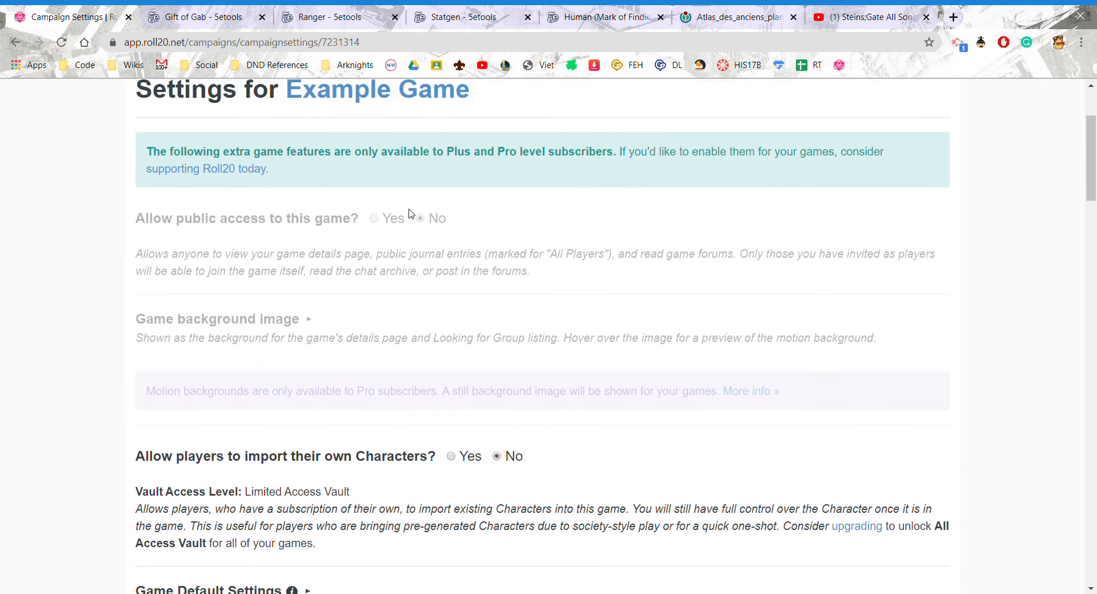
scroll(532, 242, up, 3)
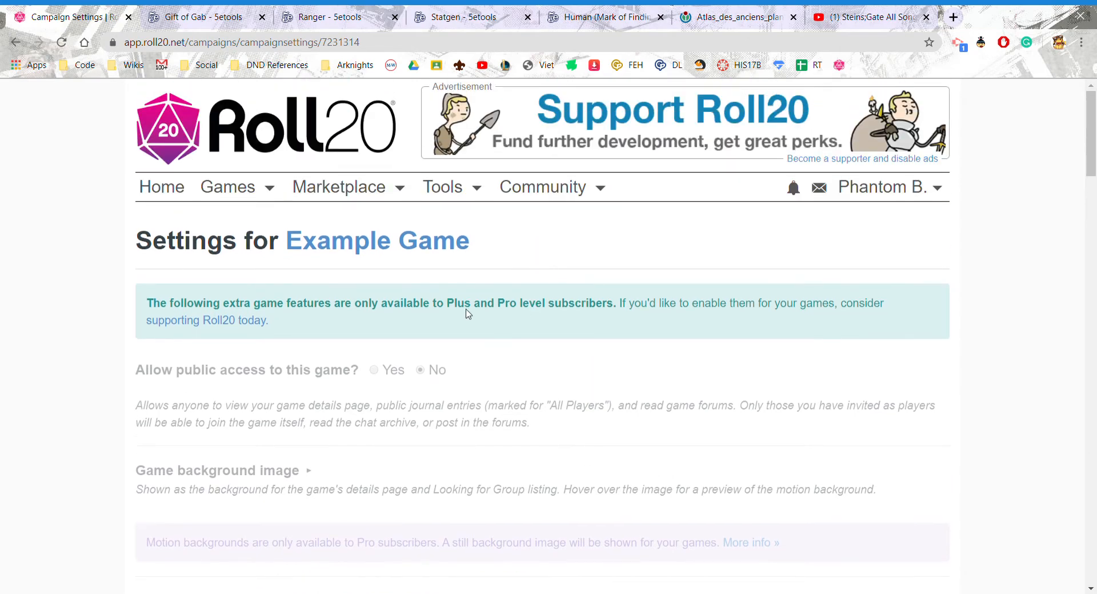
scroll(468, 314, down, 6)
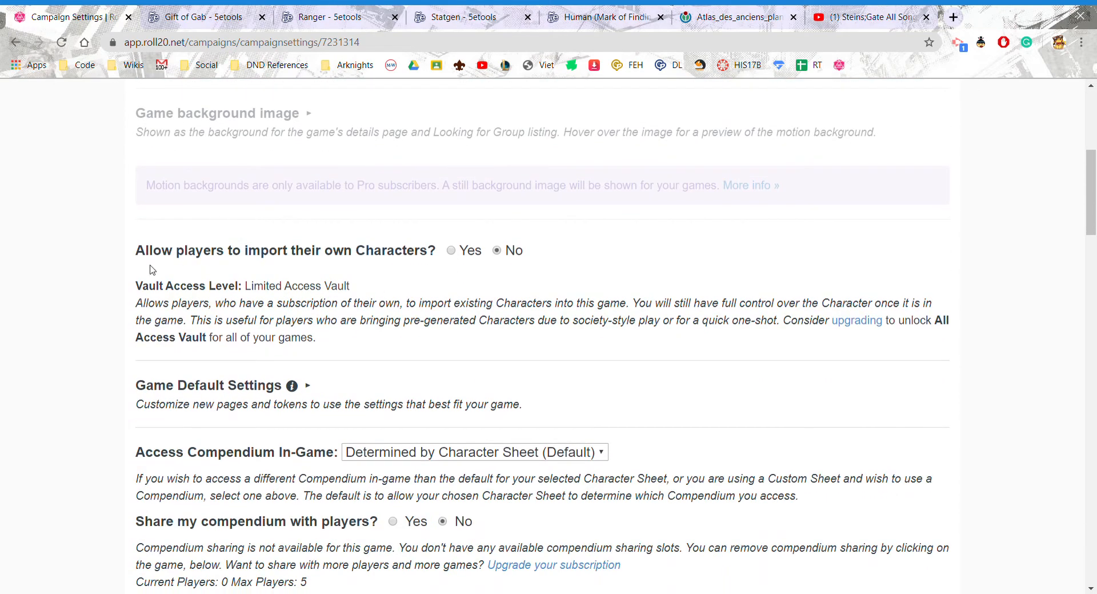
- Allow players to import their own characters by setting that option to Yes
drag(127, 254, 283, 252)
click(295, 252)
scroll(308, 253, down, 1)
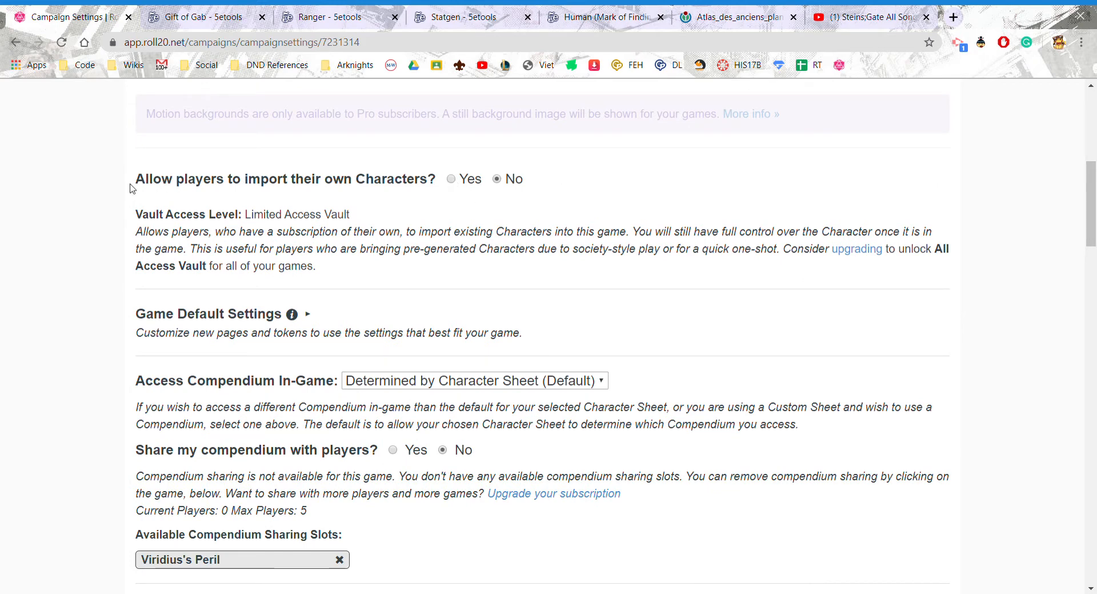
drag(131, 184, 449, 185)
click(136, 189)
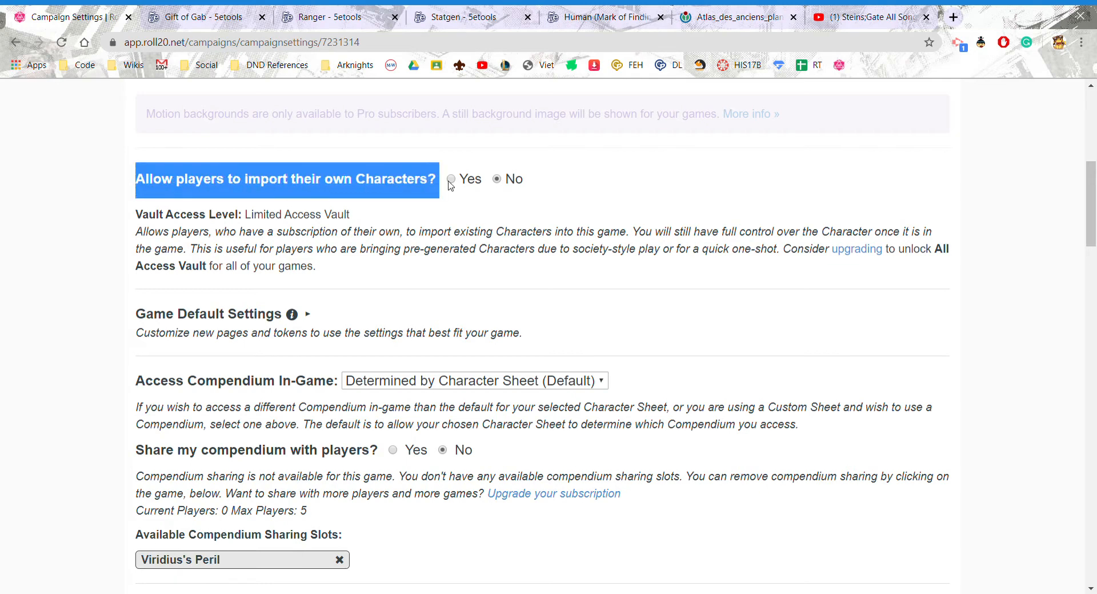
click(449, 187)
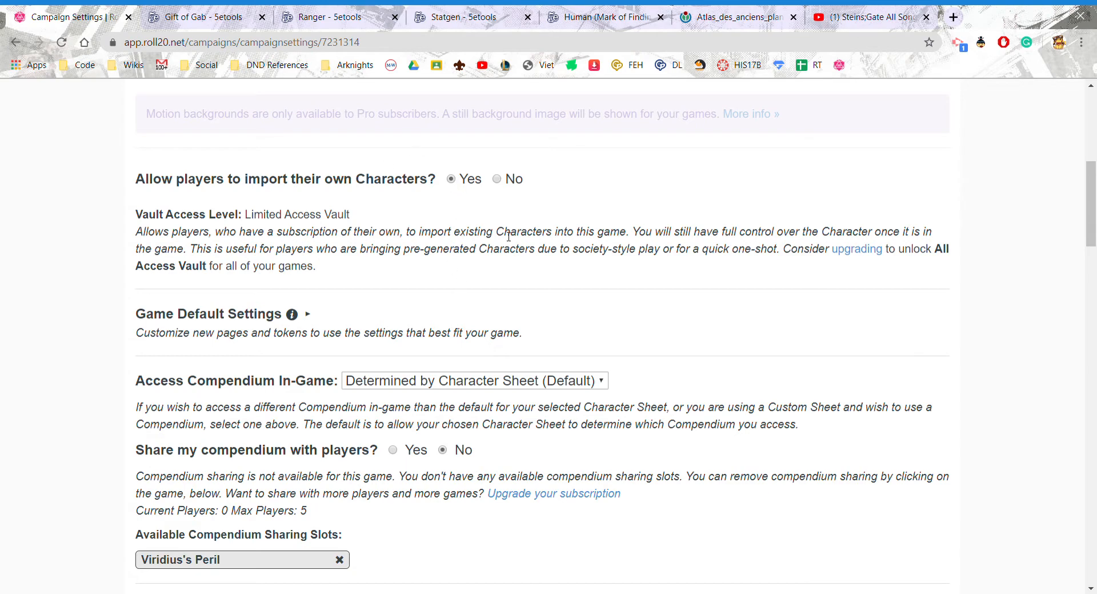
- Set the compendium accessed in-game to D&D 5th Edition
scroll(508, 238, down, 5)
scroll(259, 211, up, 1)
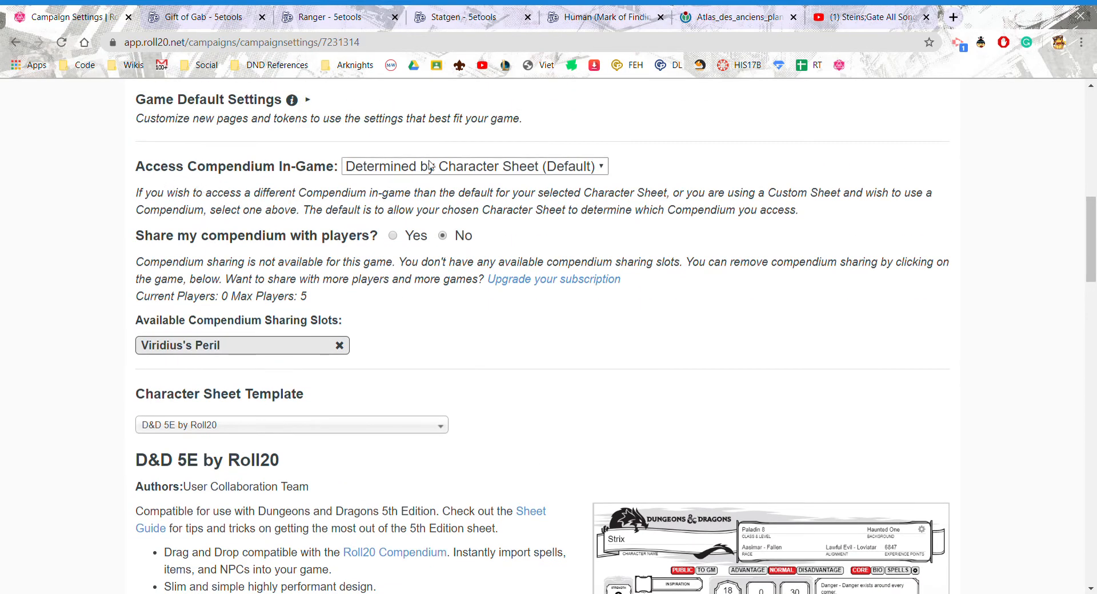
click(444, 162)
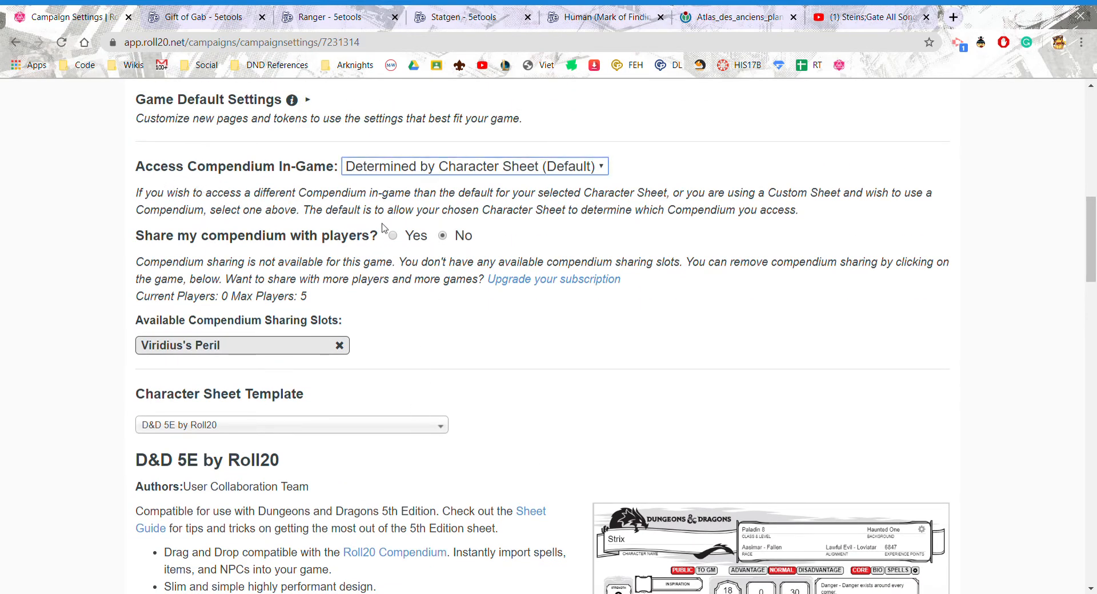
key(Down)
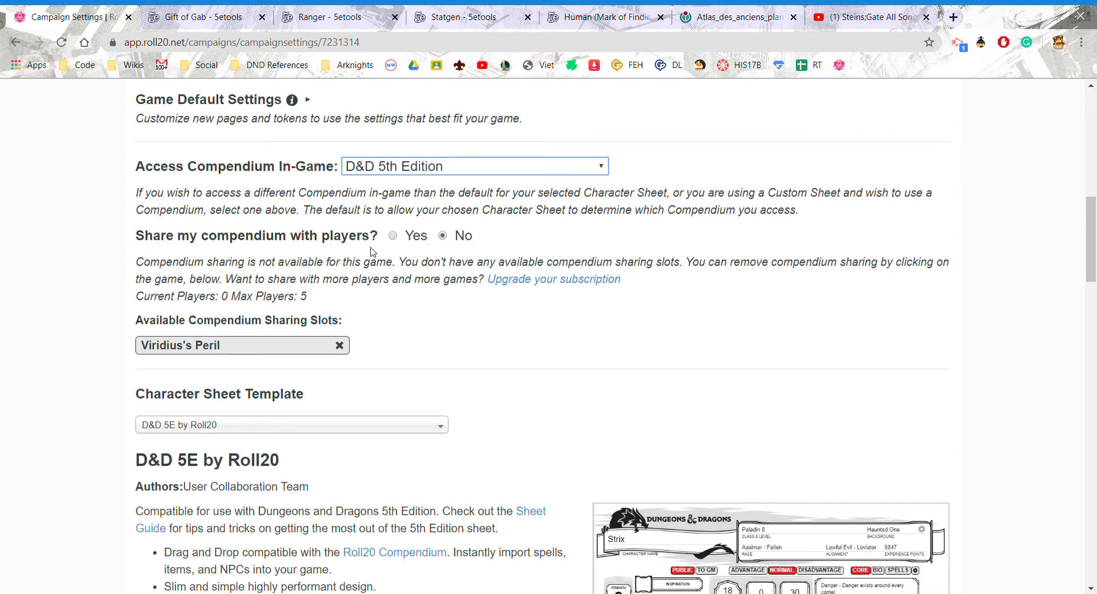
- In the default sheet settings, set Roll Queries to Advantage Toggle and Whisper Rolls to GM to Whisper Toggle
scroll(410, 287, down, 3)
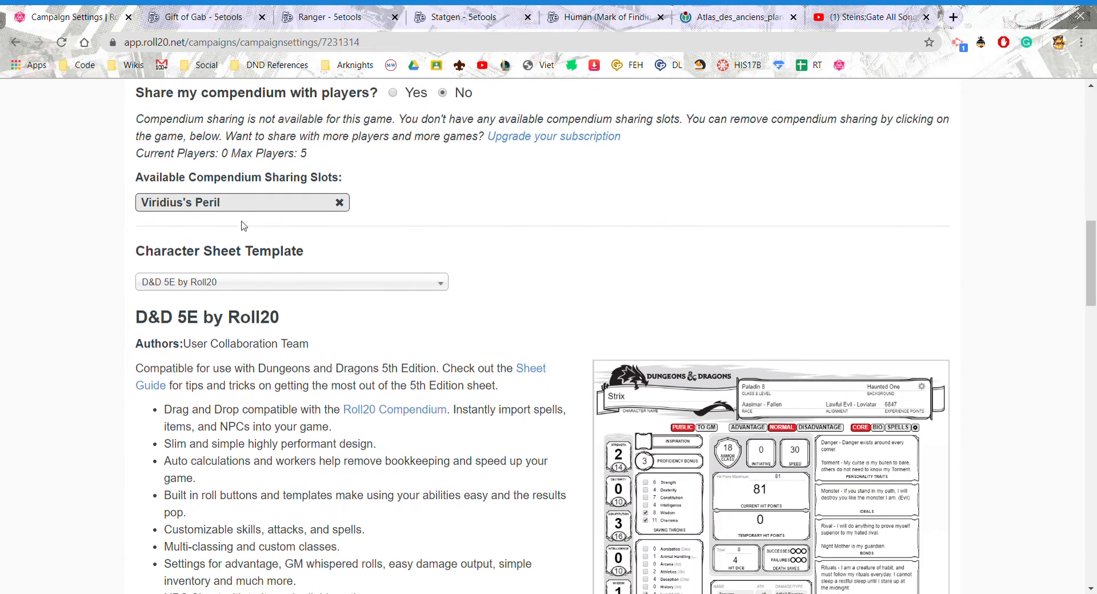
scroll(319, 238, up, 3)
scroll(322, 237, down, 4)
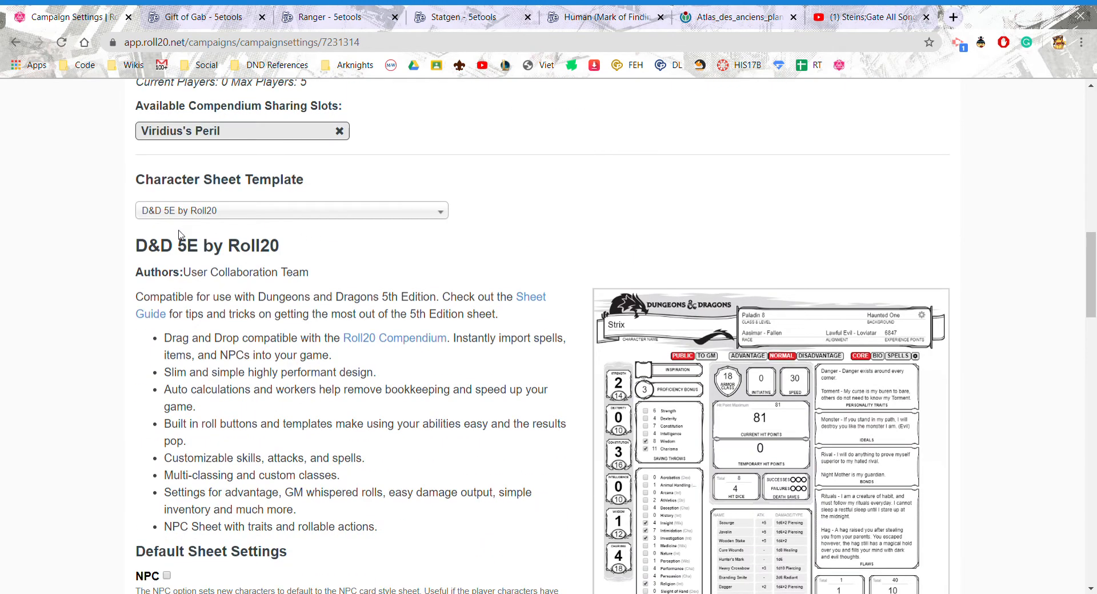
drag(161, 182, 313, 183)
click(314, 183)
scroll(287, 224, down, 7)
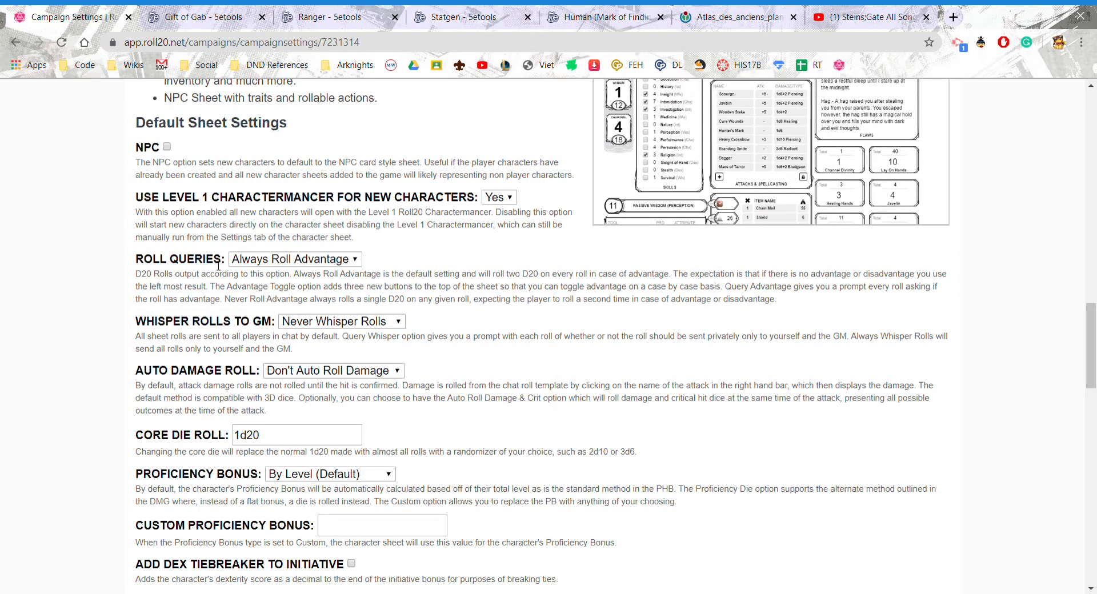
click(265, 262)
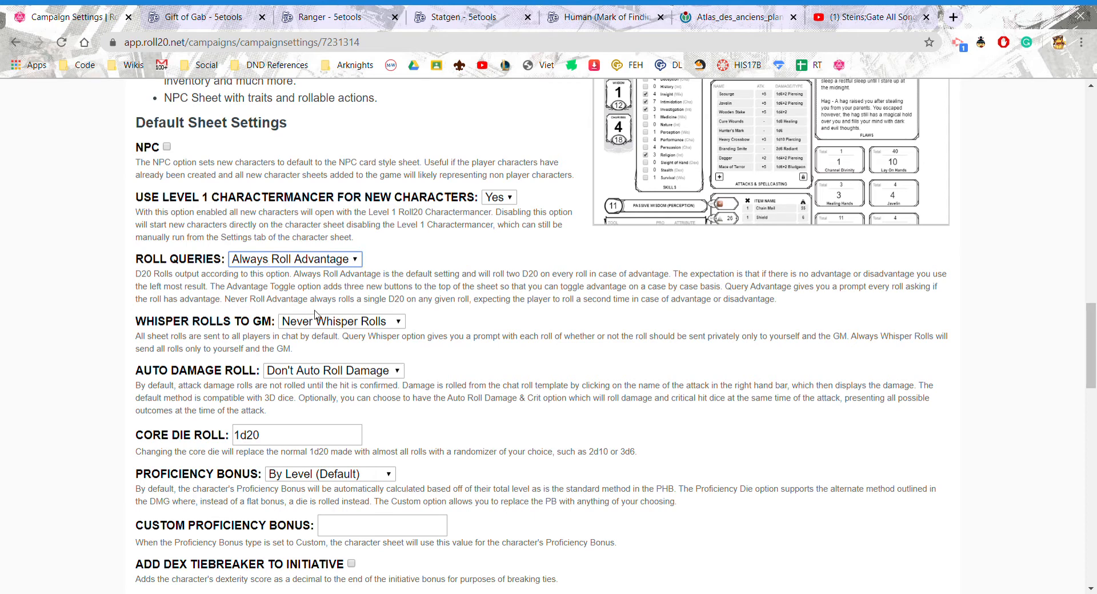
key(Down)
click(290, 323)
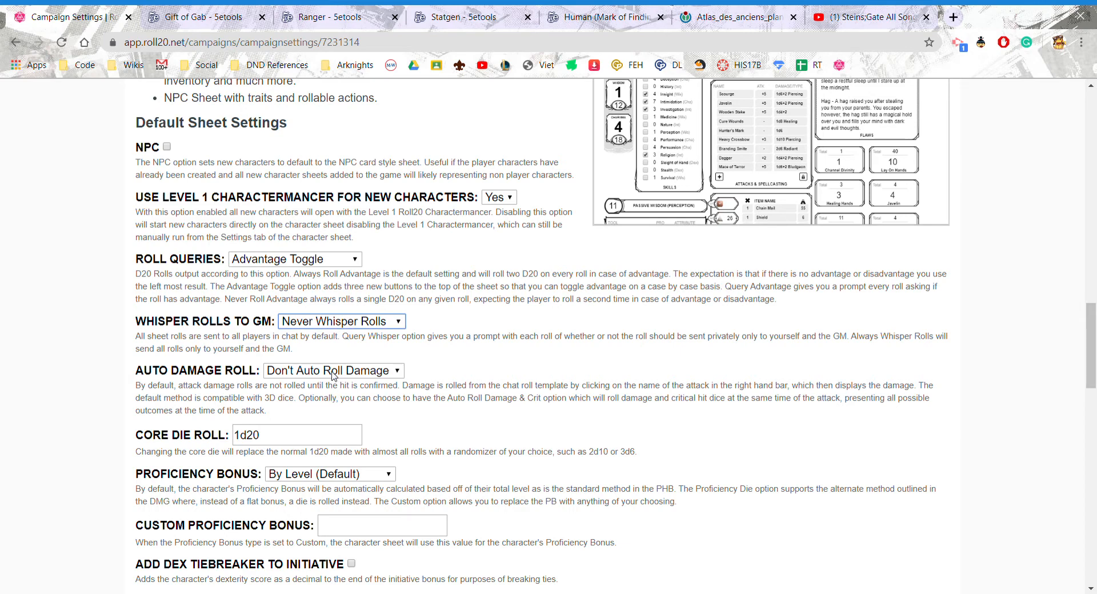
key(Down)
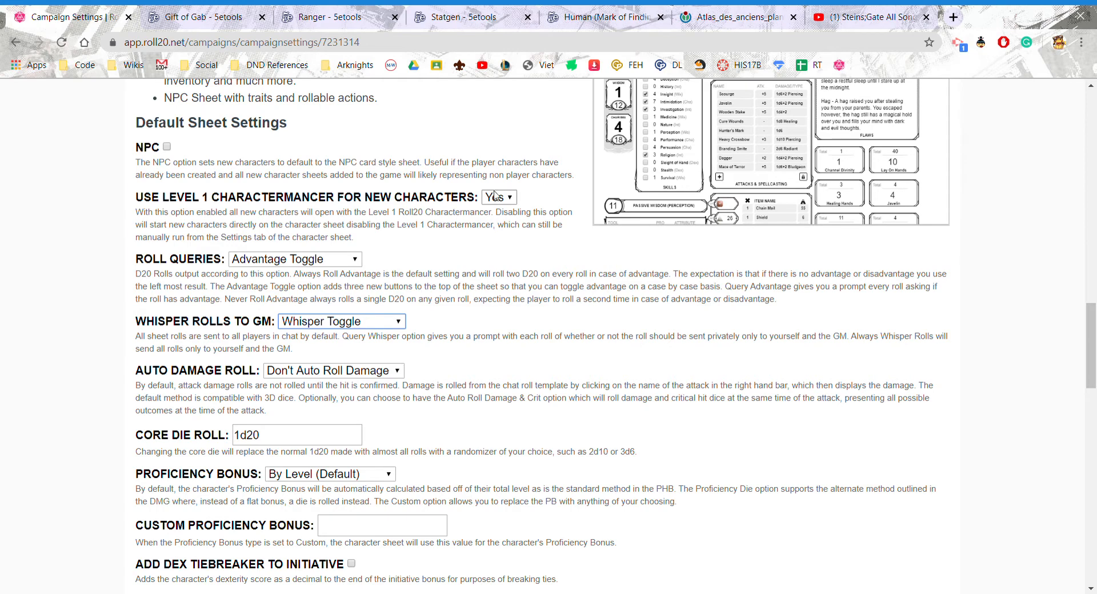
scroll(292, 290, down, 5)
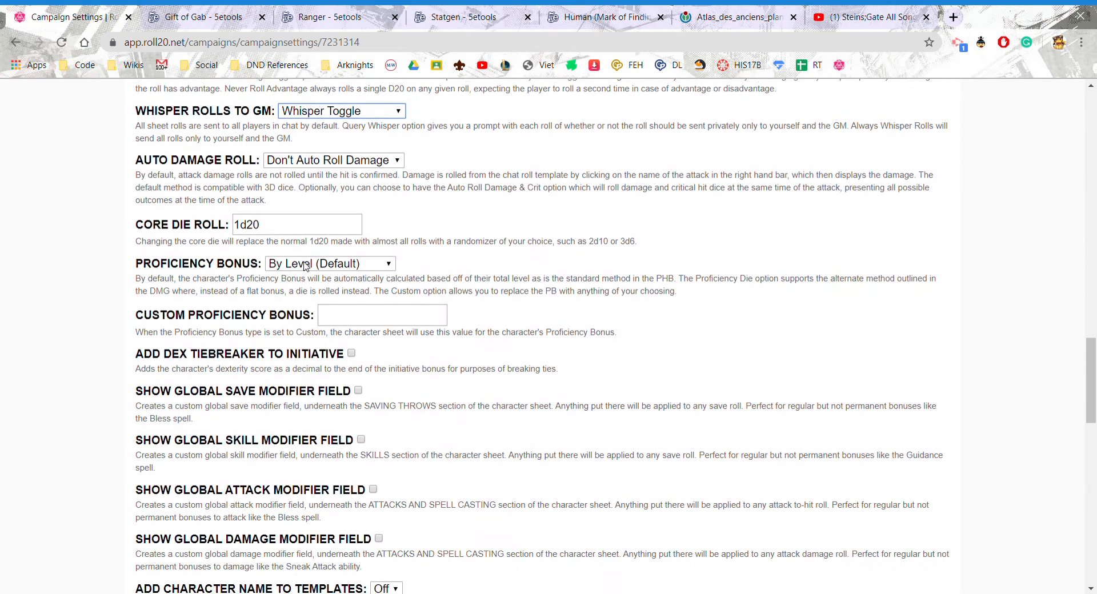
- Review the global save, skill, attack and damage modifier field options in the default sheet settings
scroll(337, 263, down, 2)
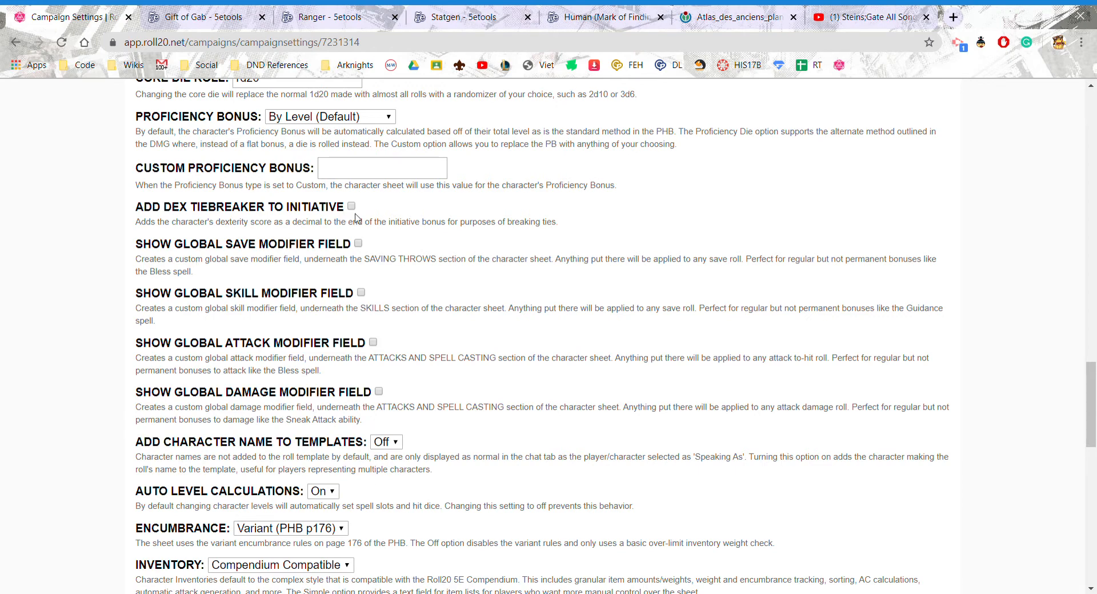
drag(416, 243, 410, 264)
click(396, 271)
drag(135, 394, 396, 398)
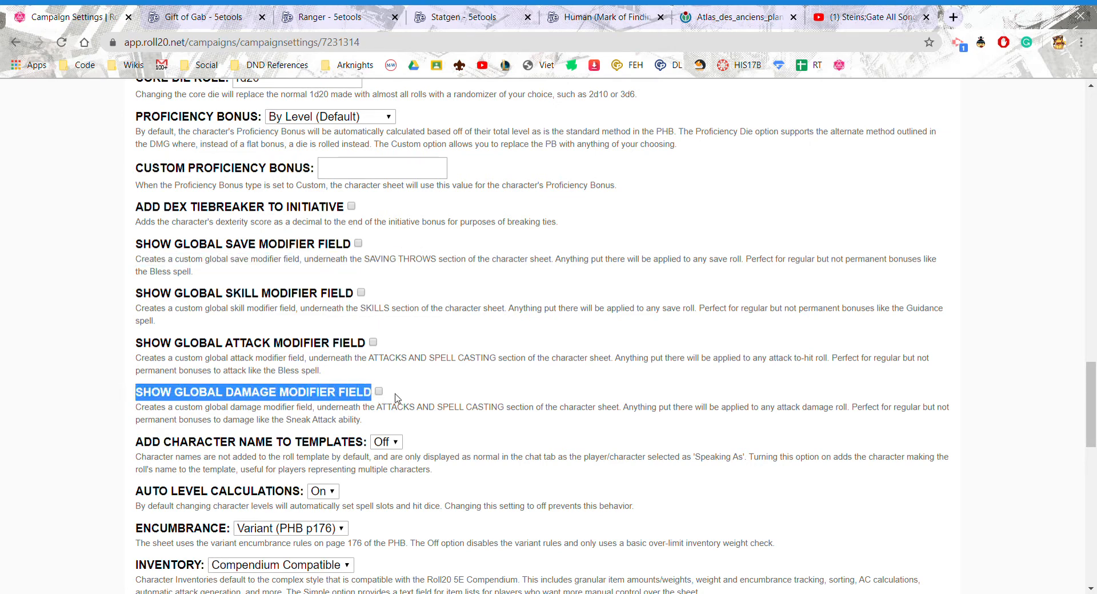
click(396, 398)
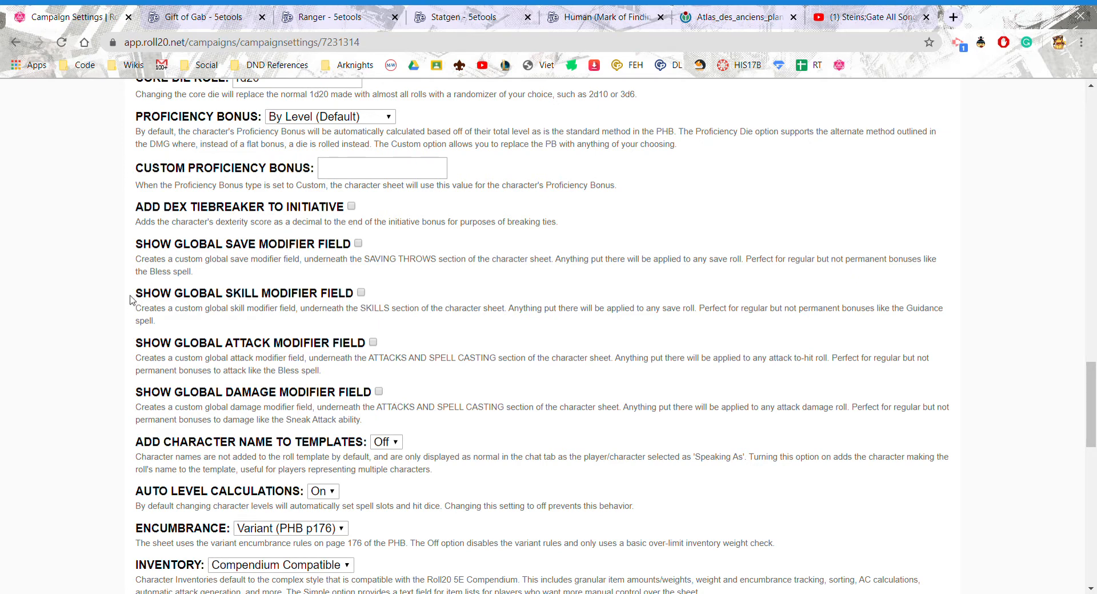
drag(136, 246, 315, 246)
drag(136, 344, 358, 344)
click(385, 322)
- Set Add Character Name to Templates to On in the default sheet settings
scroll(337, 247, down, 3)
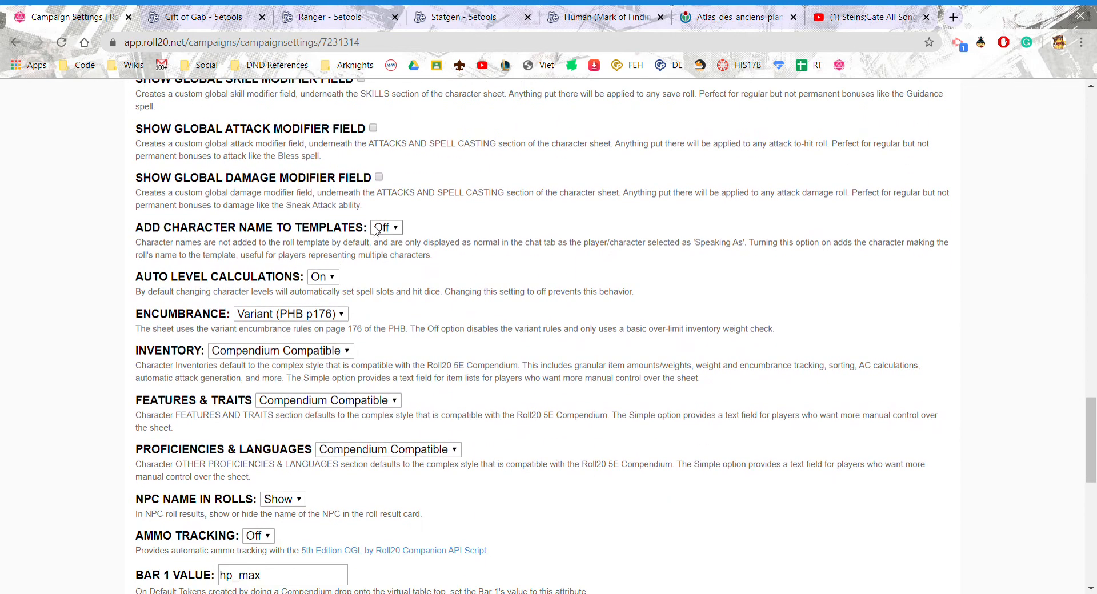
drag(142, 231, 282, 231)
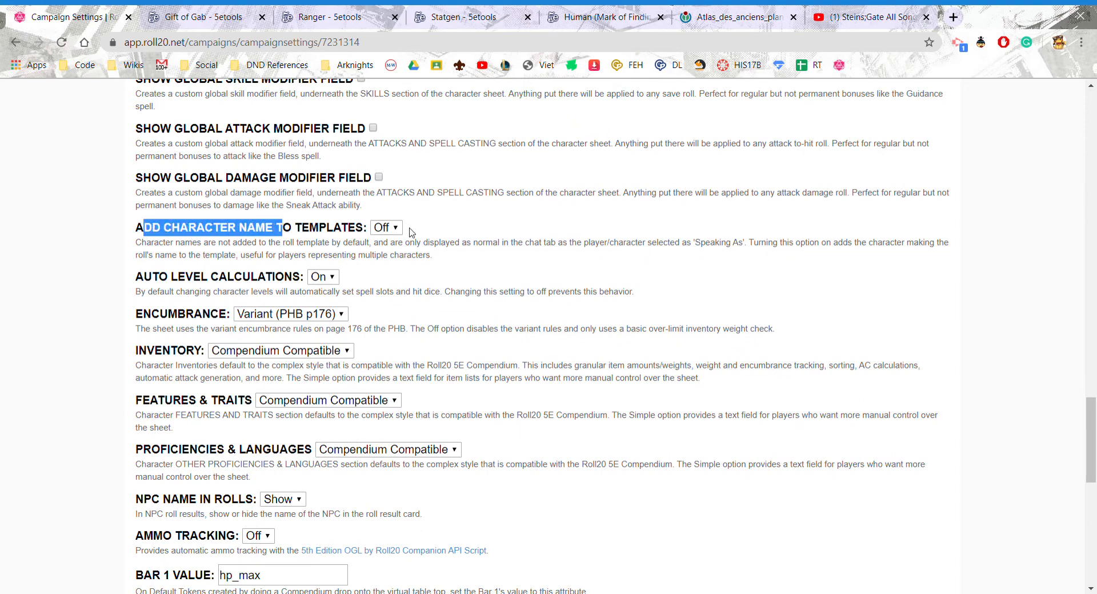
click(385, 250)
click(394, 291)
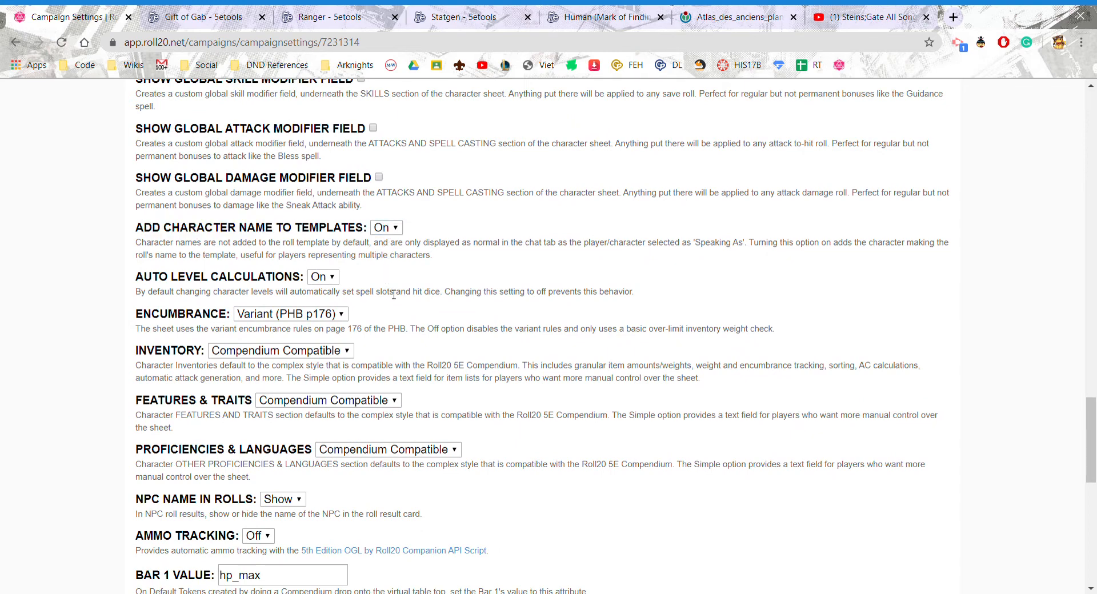
- Review the remaining default sheet settings, including encumbrance, inventory, ammo tracking and the token bar attributes
scroll(304, 273, down, 2)
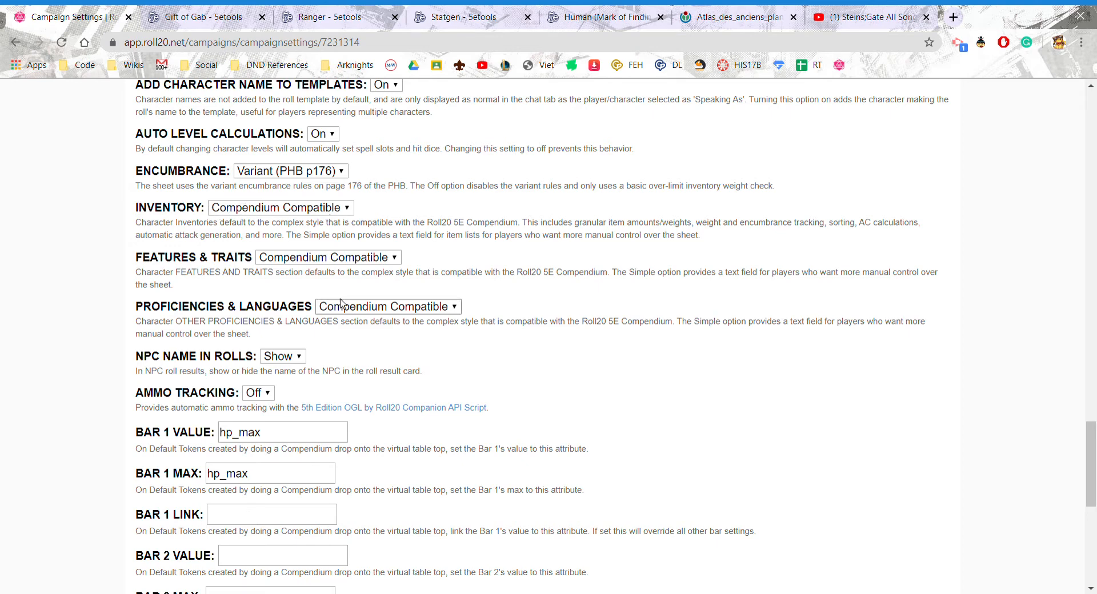
scroll(292, 353, down, 1)
scroll(244, 324, down, 5)
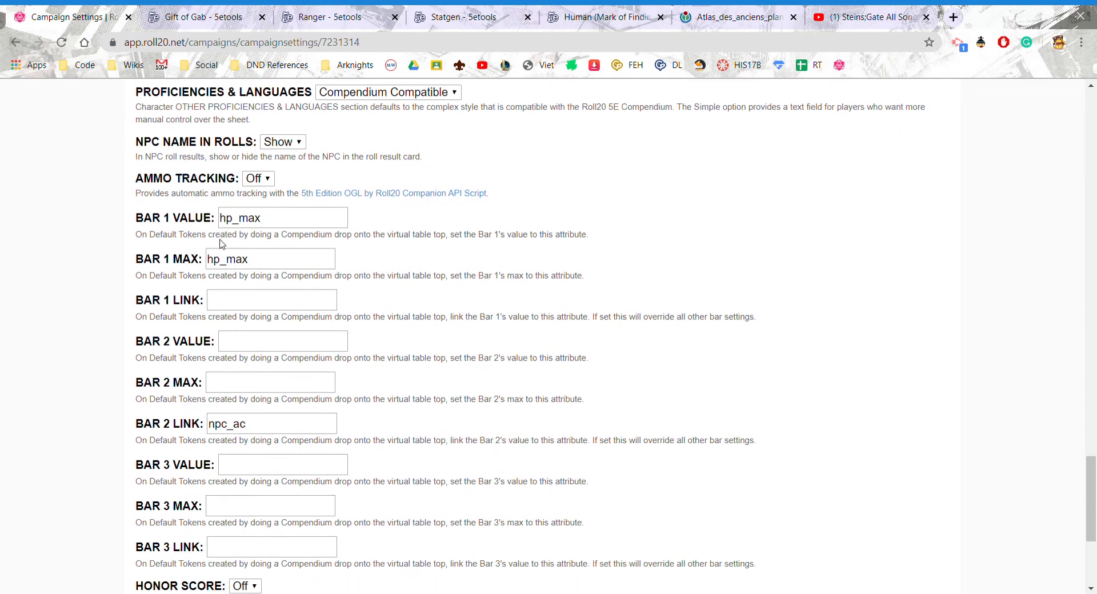
scroll(244, 324, down, 2)
scroll(244, 324, up, 3)
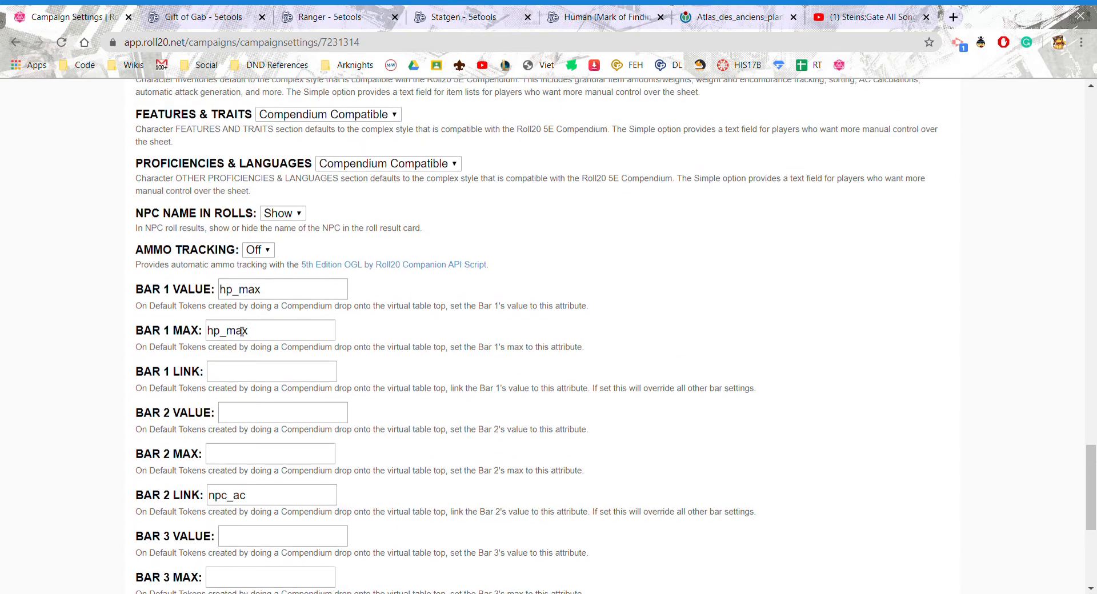
scroll(287, 423, down, 2)
scroll(272, 232, up, 1)
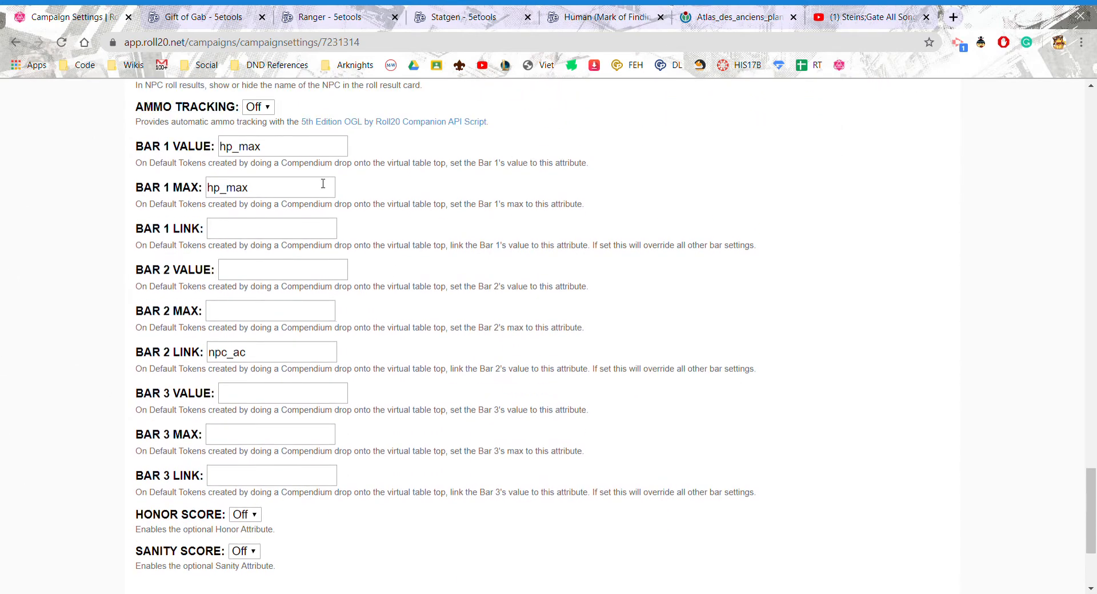
scroll(123, 372, up, 5)
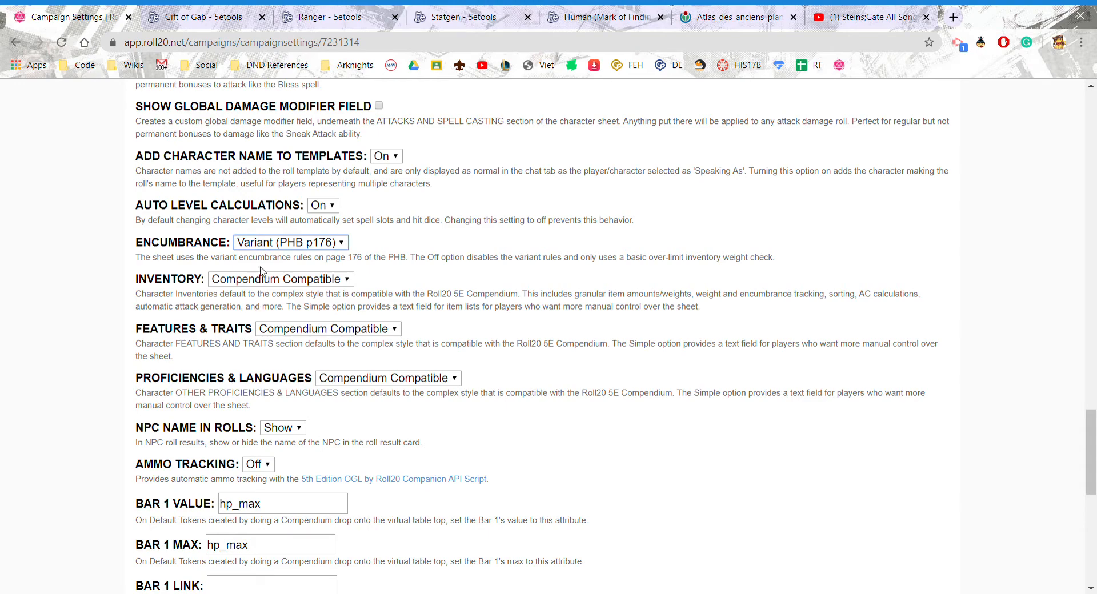
scroll(258, 293, up, 9)
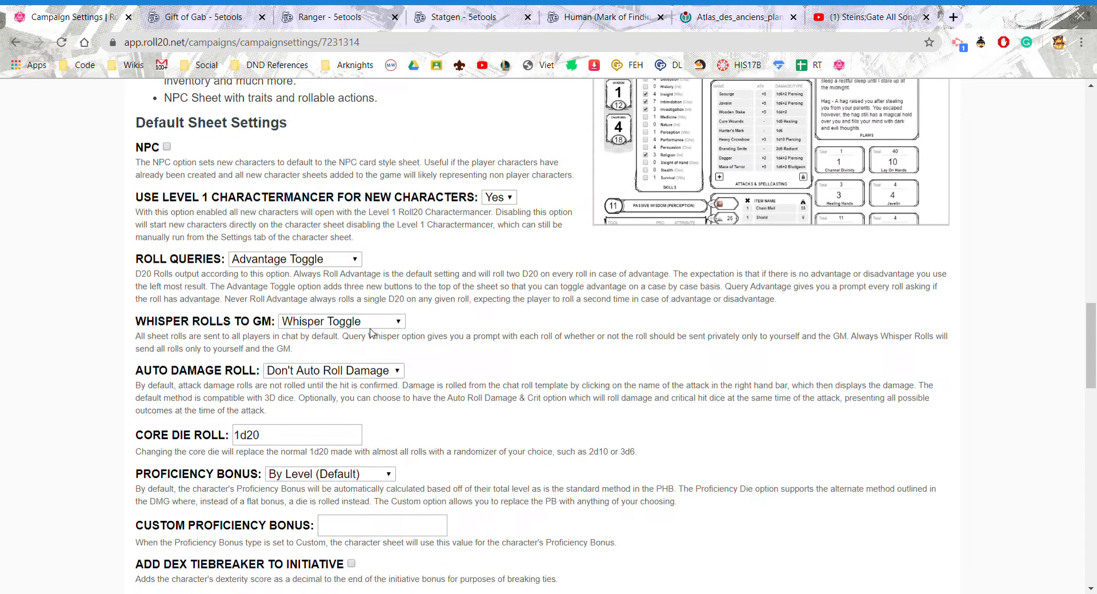
- Save the changed game settings and open the details page of Example Game
scroll(258, 293, down, 18)
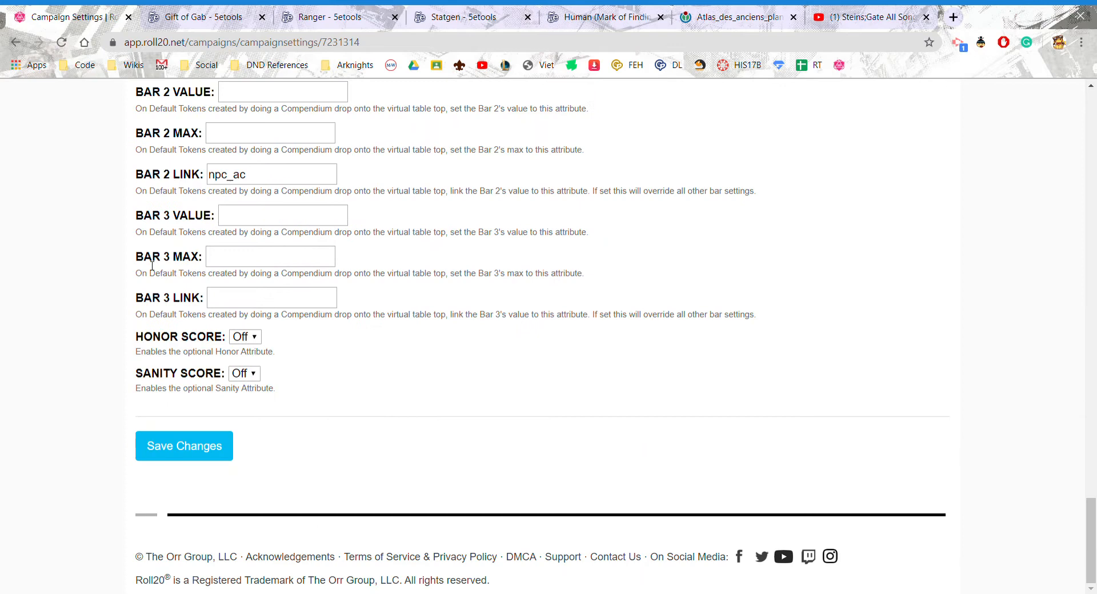
click(189, 450)
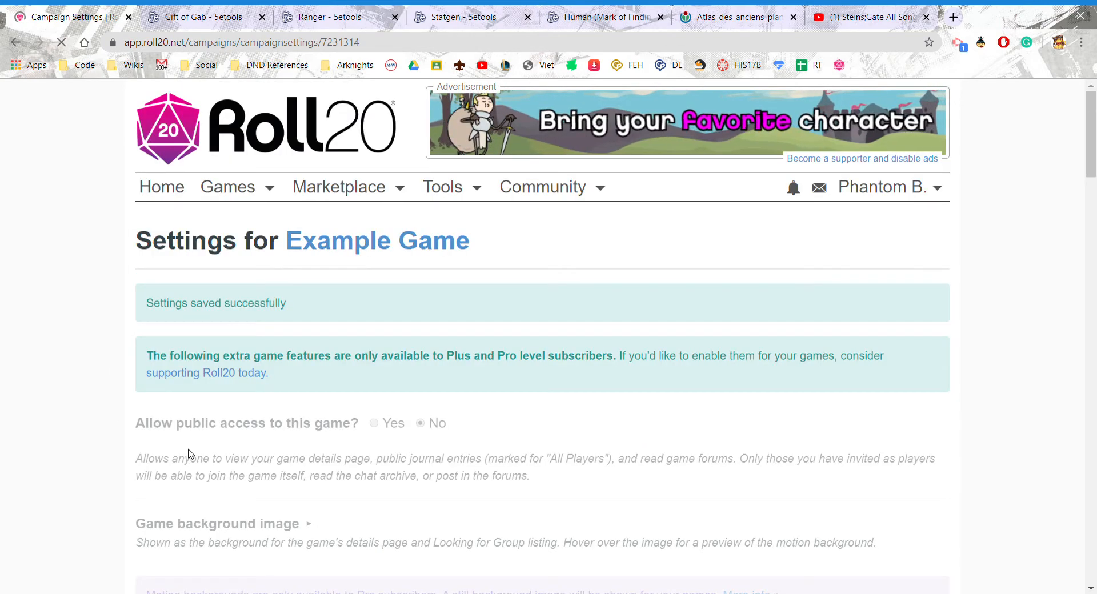
click(342, 259)
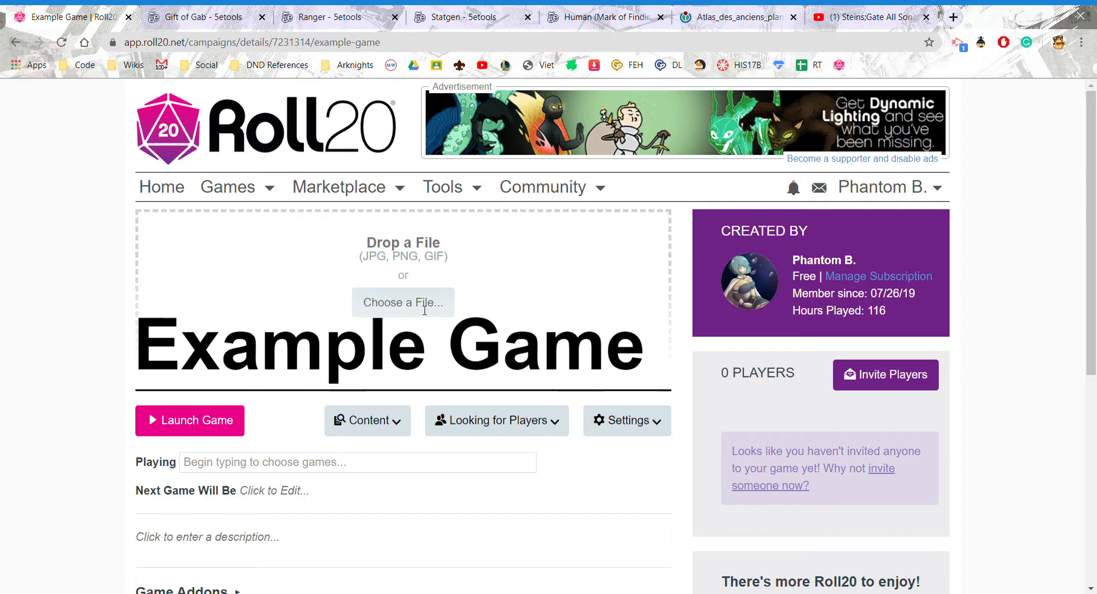
- Upload a fantasy village picture as the banner image on the game's details page
click(402, 294)
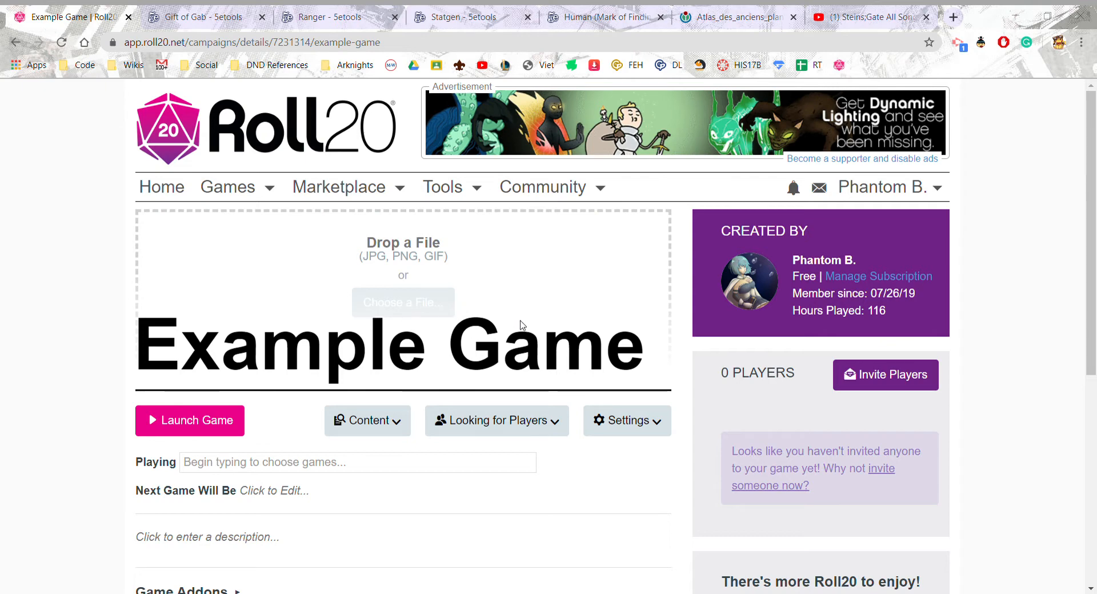
click(719, 404)
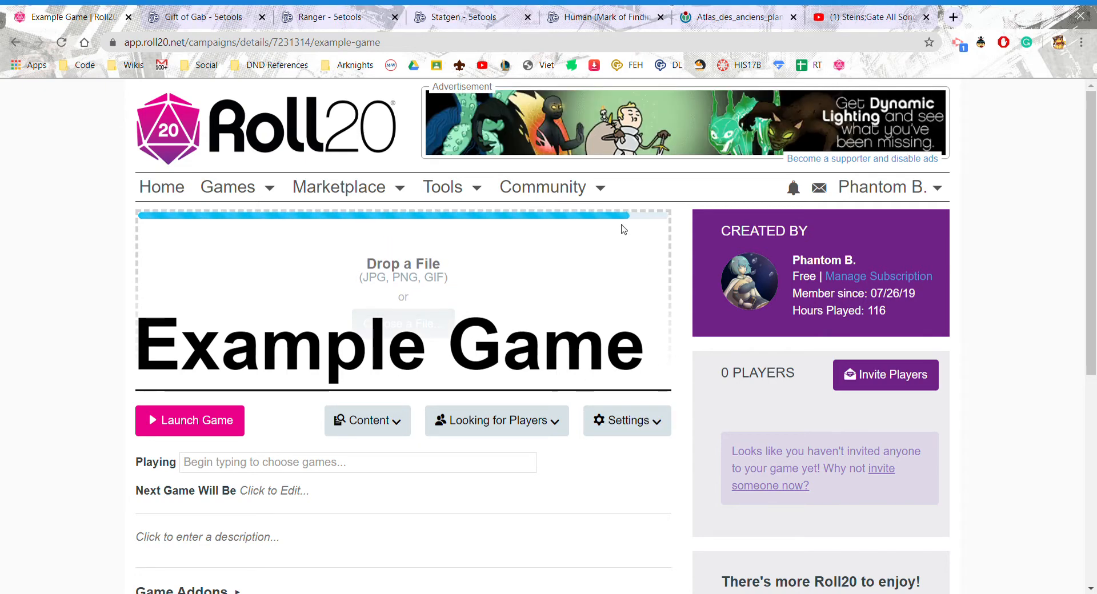
scroll(697, 314, down, 3)
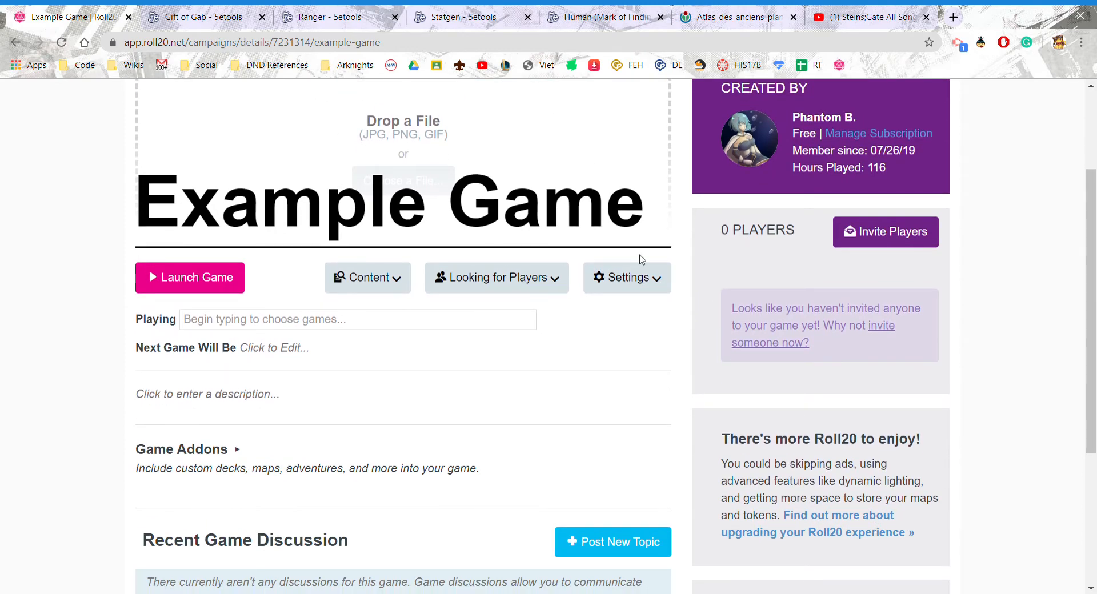
scroll(877, 320, up, 1)
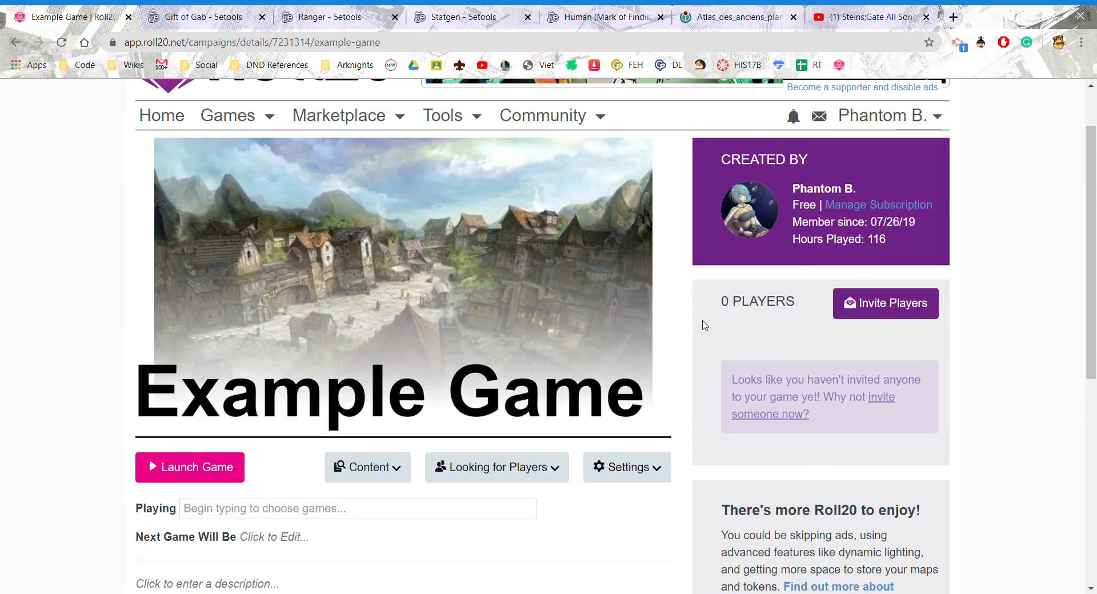
- Examine the e-mail invitation and share link options for inviting players, and close the invitation dialog
click(850, 303)
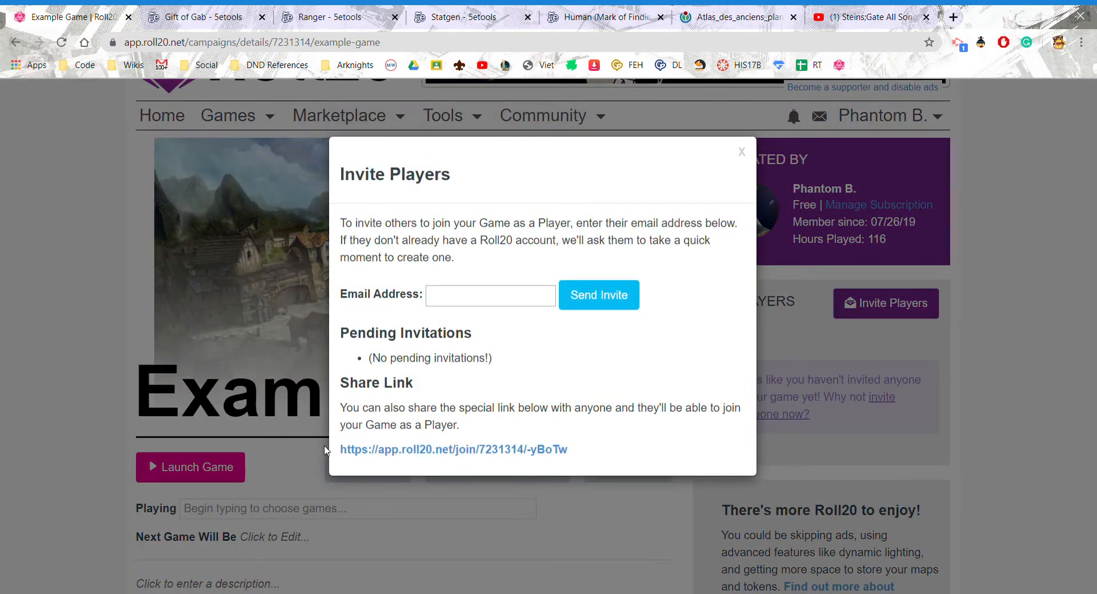
drag(334, 455, 592, 453)
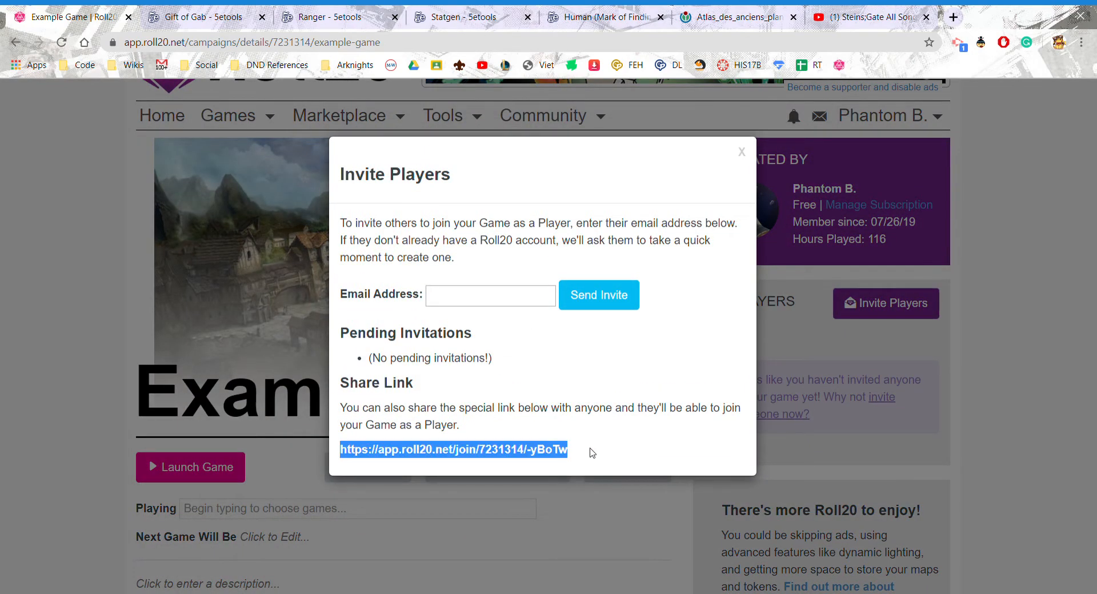
click(593, 453)
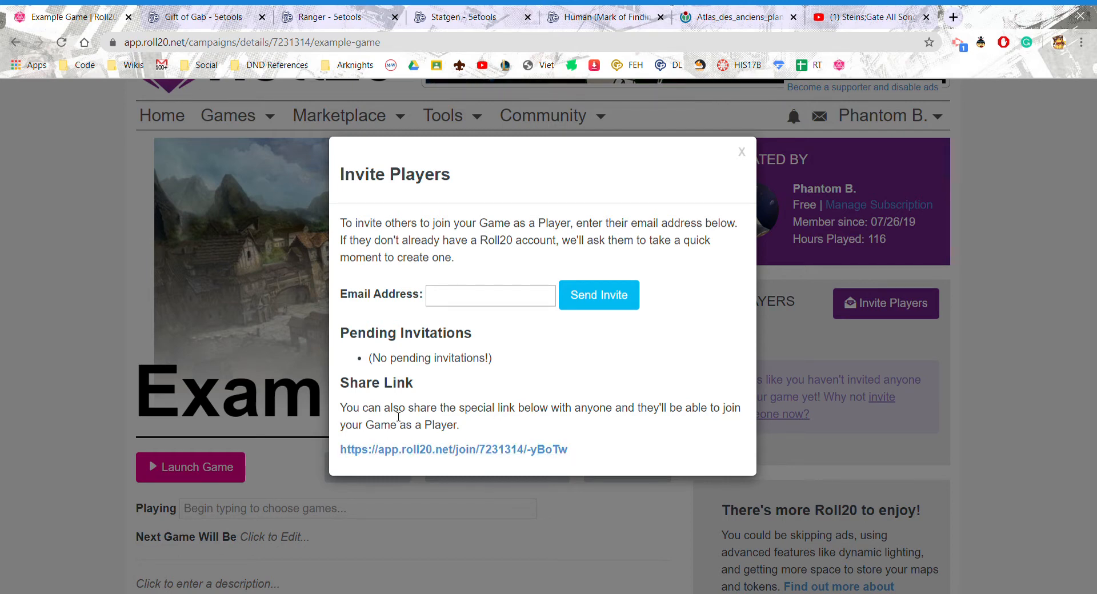
click(201, 323)
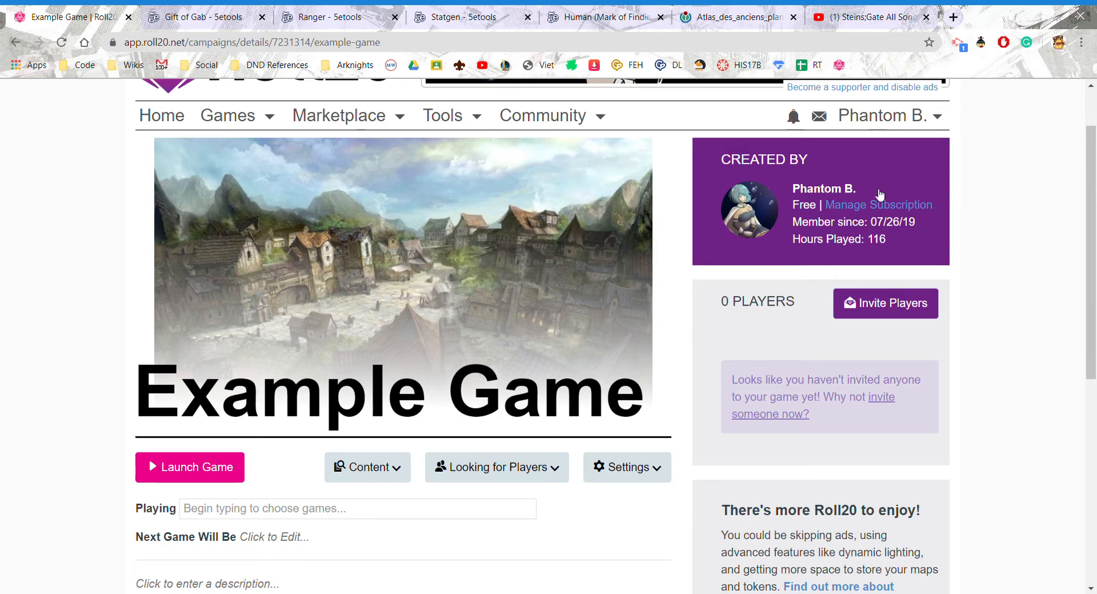
click(868, 301)
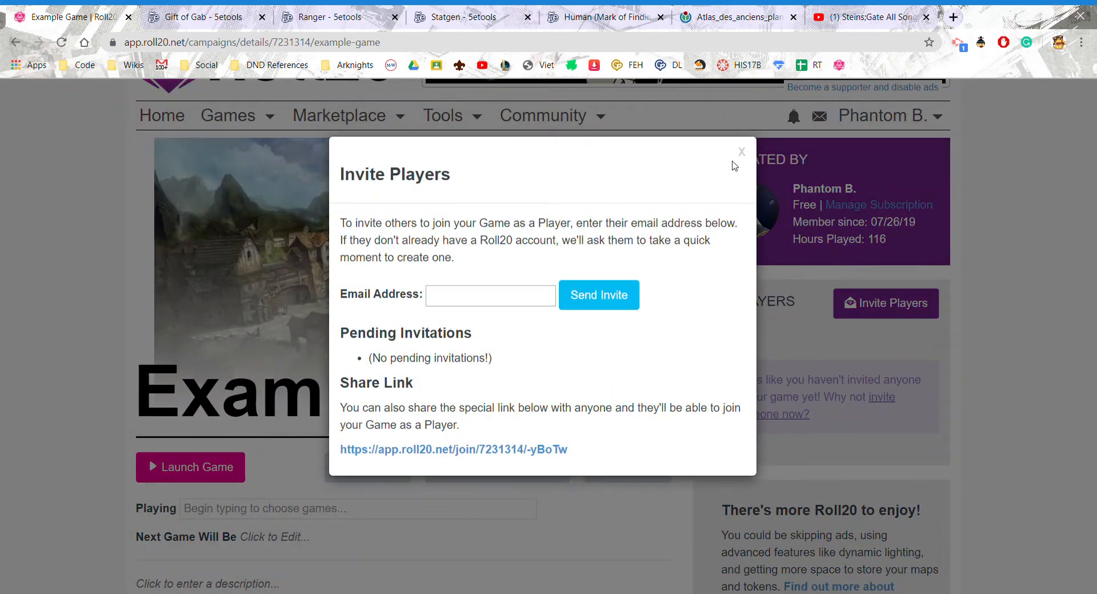
click(741, 150)
- Launch Example Game and open the settings inside the virtual tabletop
scroll(400, 275, down, 3)
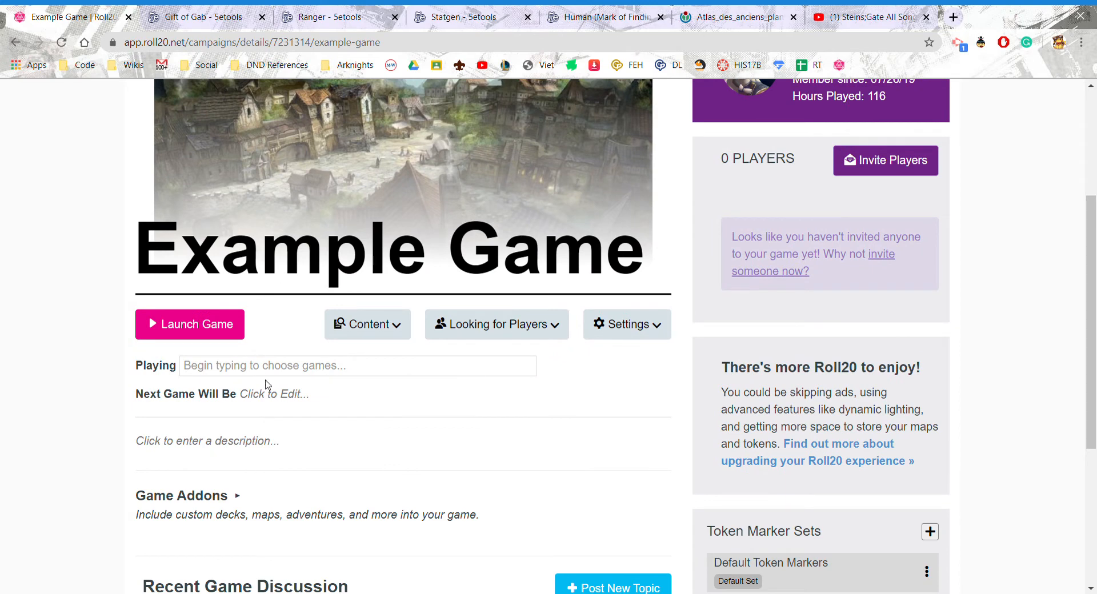
click(192, 331)
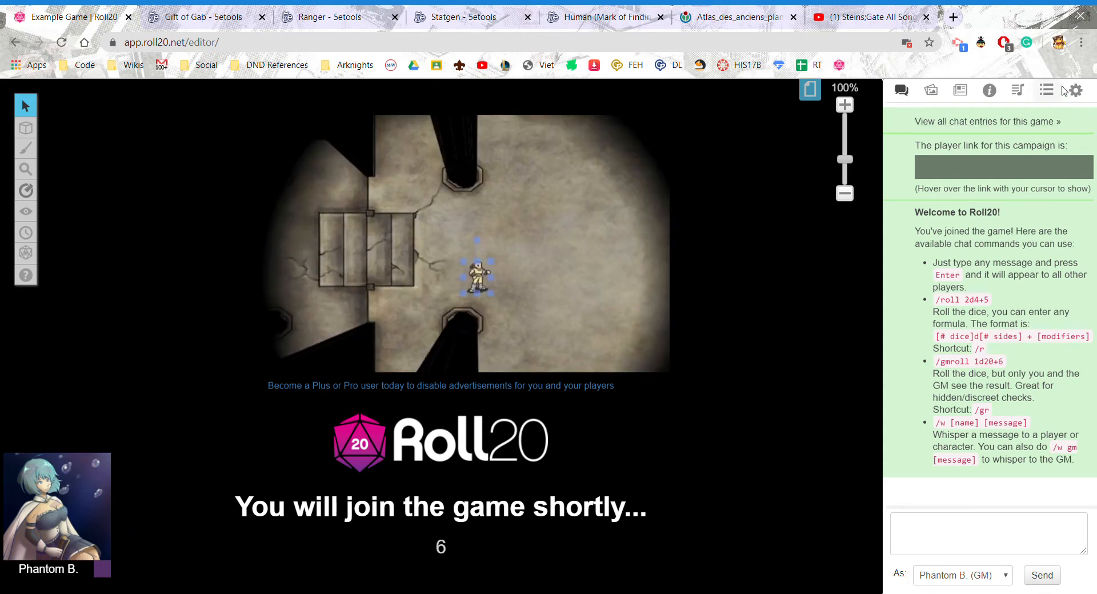
click(1076, 90)
- Set the player video/avatar size to Names only in the in-game settings
scroll(966, 260, down, 10)
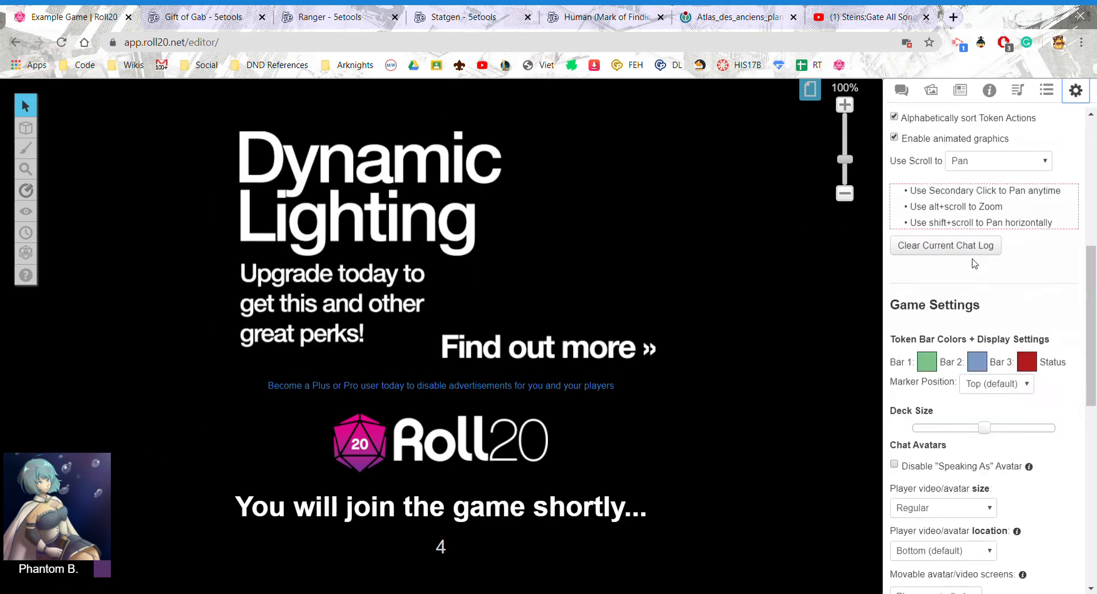
scroll(965, 261, down, 4)
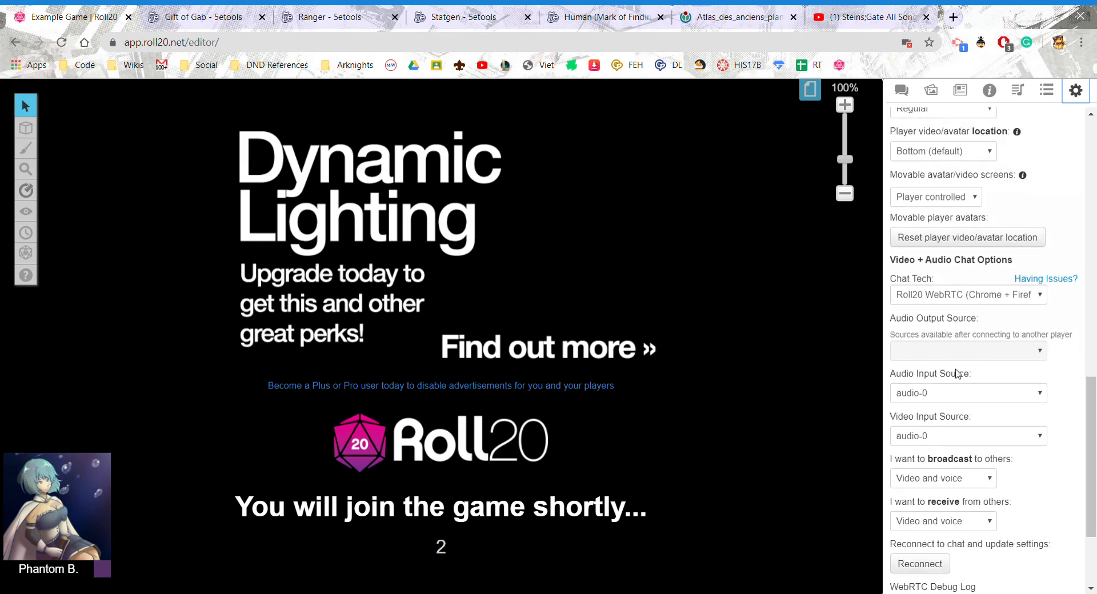
scroll(920, 286, up, 4)
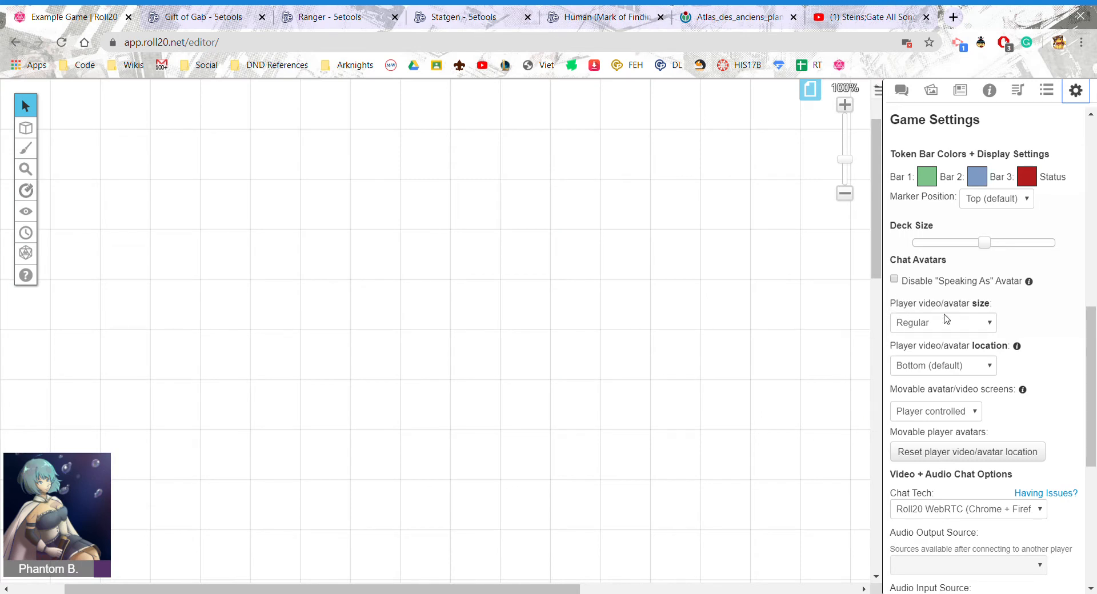
click(944, 323)
click(924, 411)
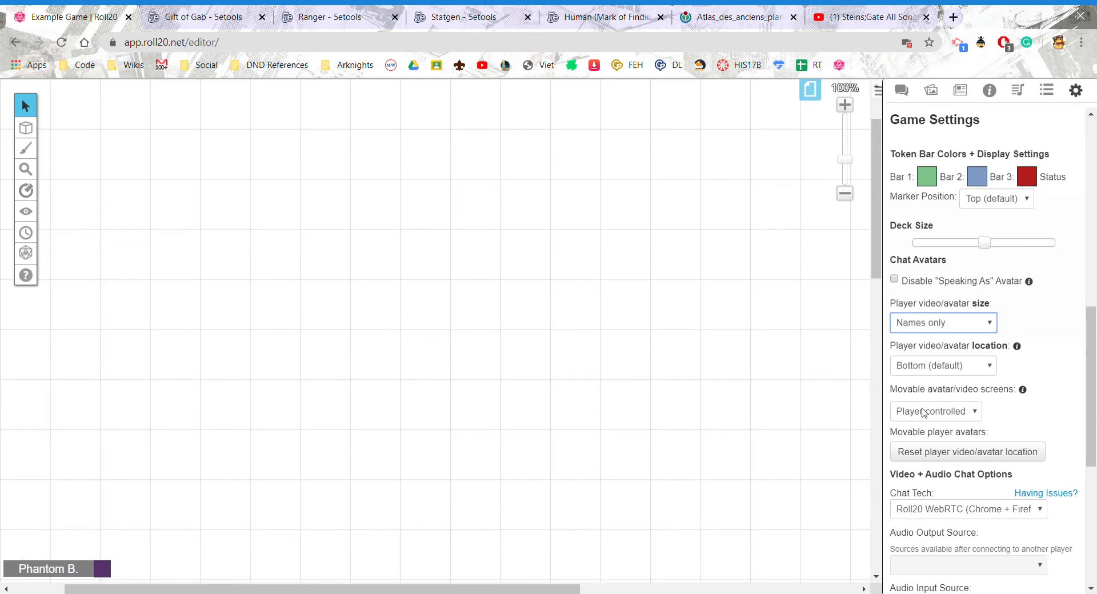
- Change the Chat Tech option in the video and audio chat settings
scroll(971, 343, down, 3)
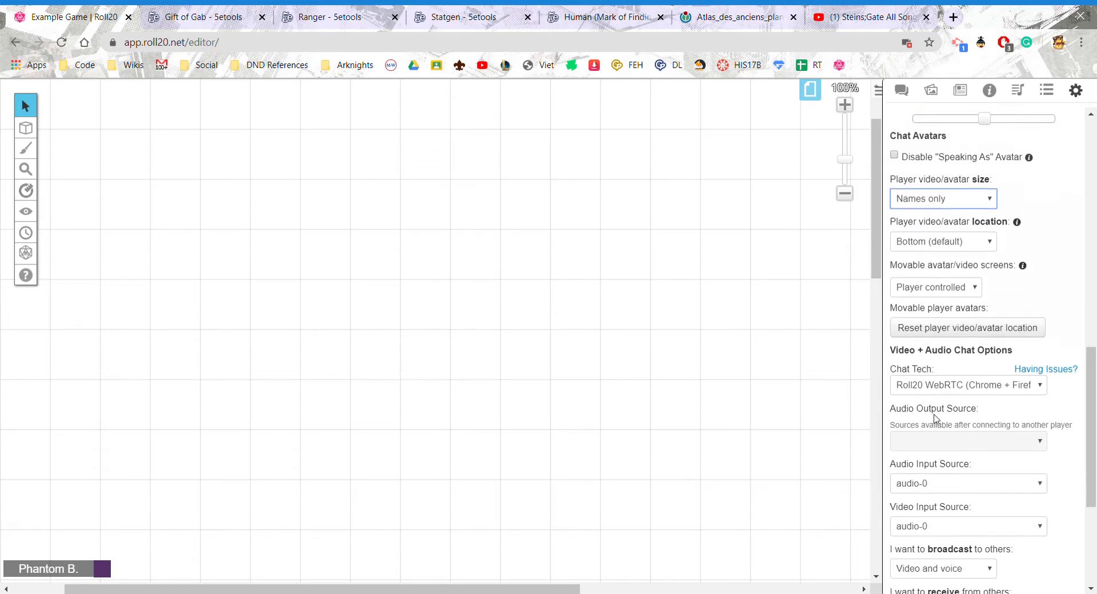
click(930, 369)
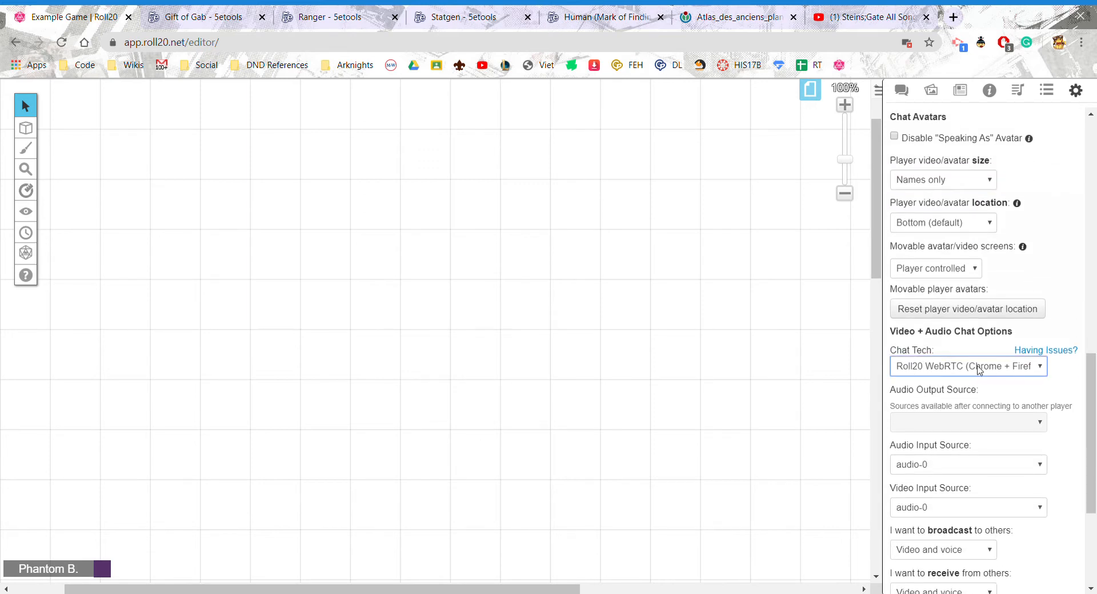
click(943, 396)
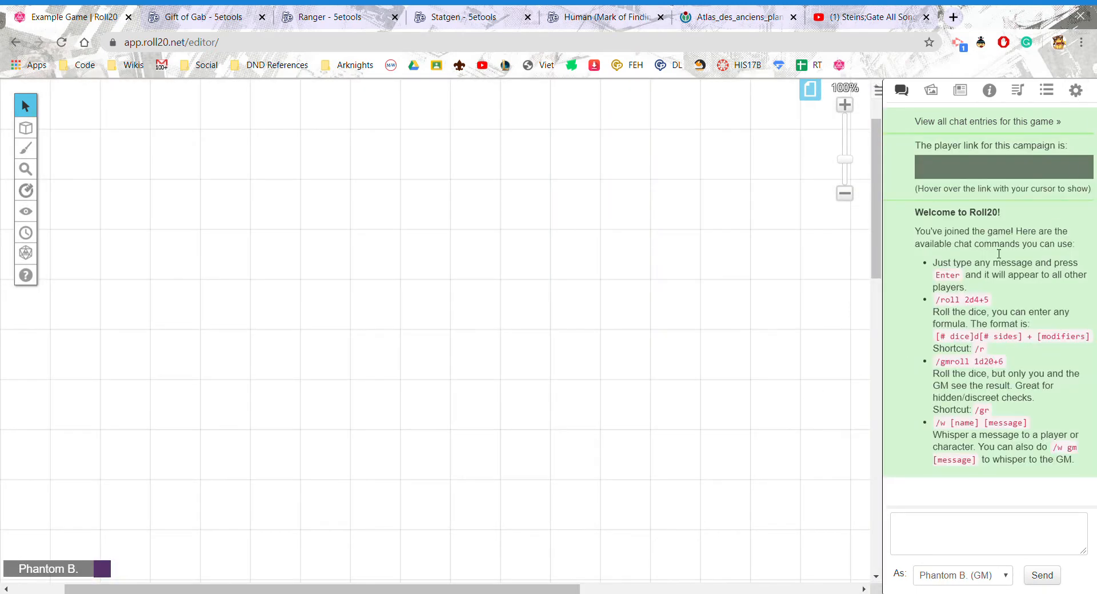
- Open the in-game settings, replace the display name under My Settings and save it
click(1075, 92)
scroll(1058, 189, down, 5)
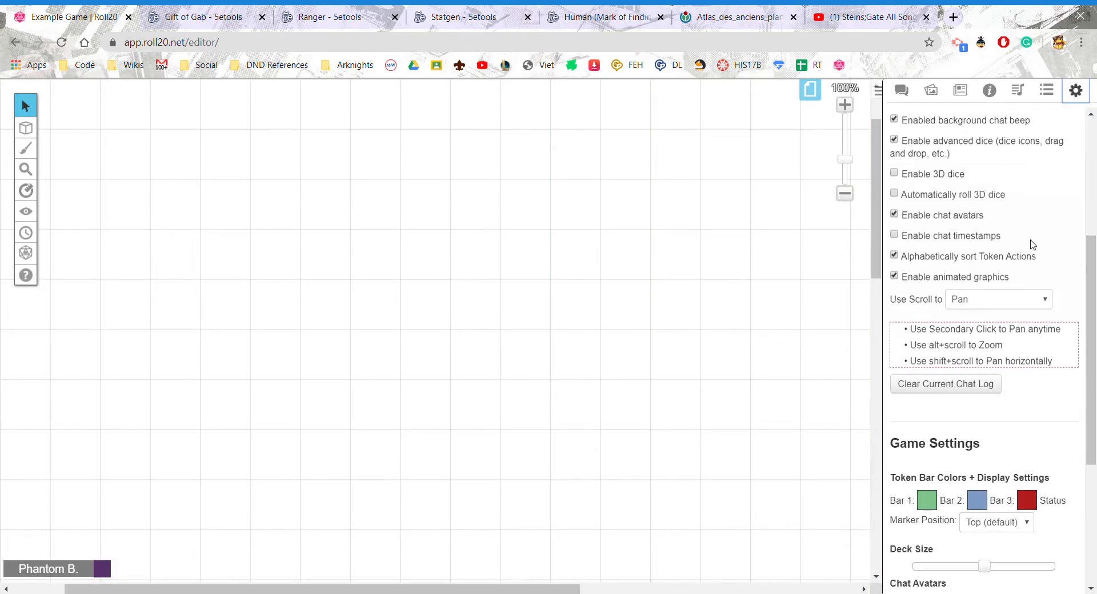
scroll(976, 282, up, 1)
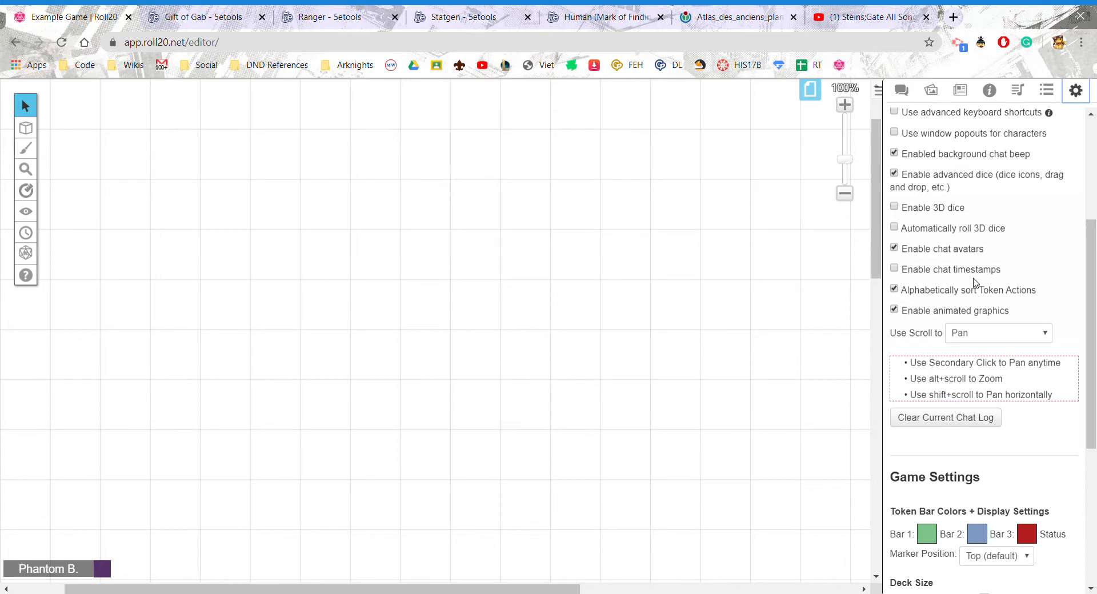
scroll(975, 283, down, 5)
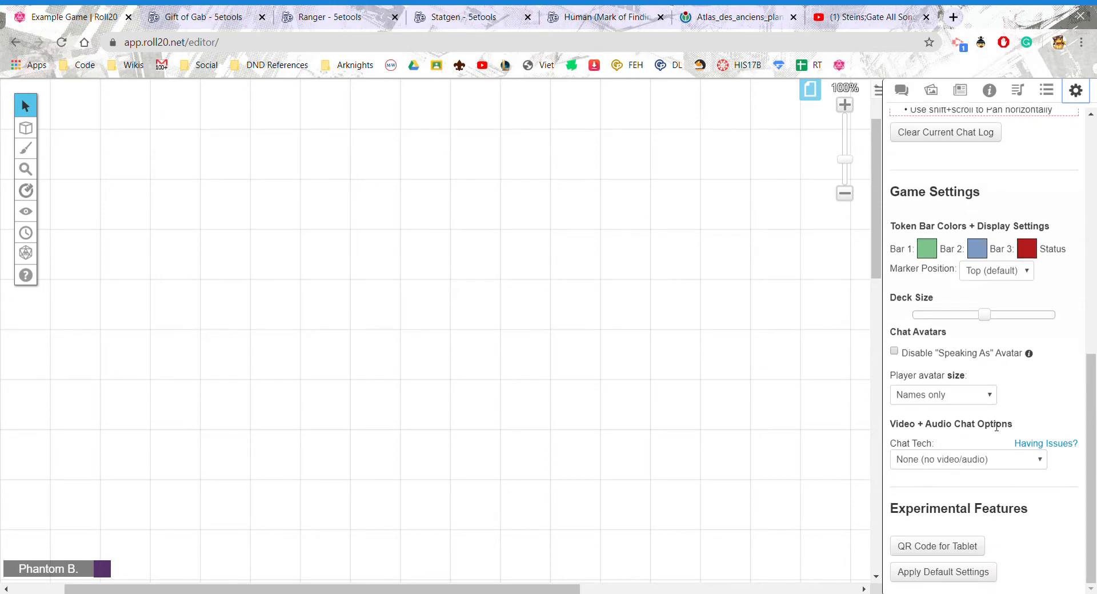
scroll(923, 263, up, 8)
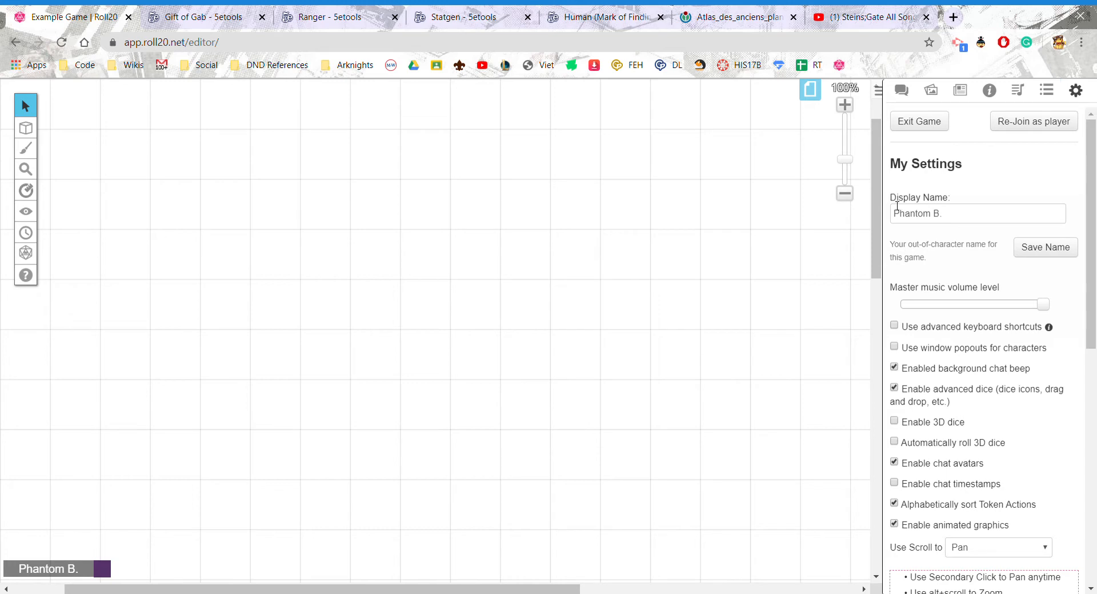
triple_click(917, 201)
drag(940, 215, 1004, 216)
click(905, 215)
text(Nicholas)
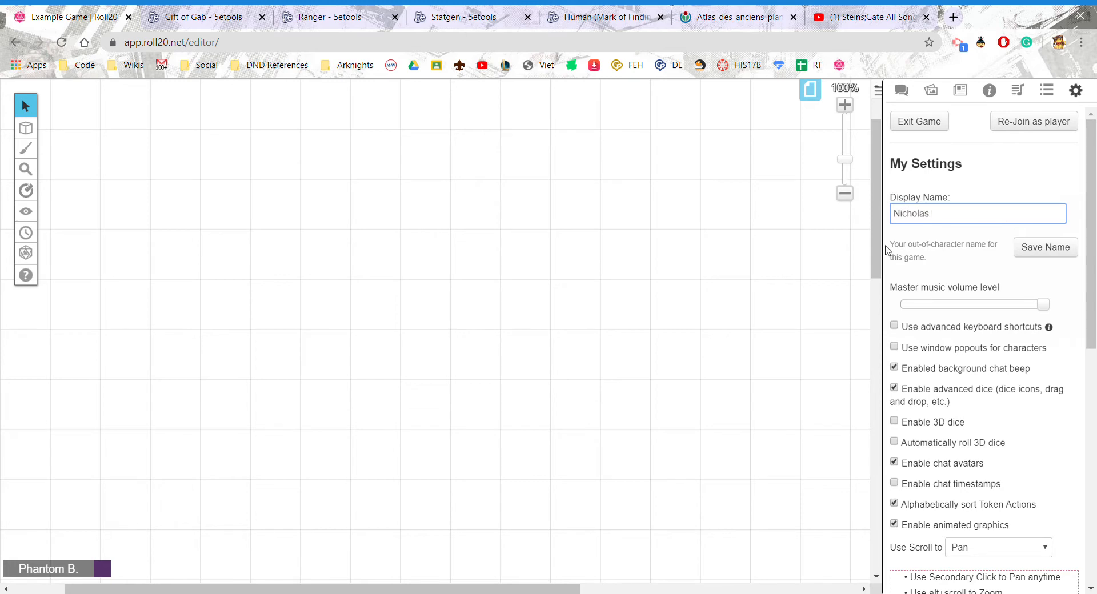
click(997, 166)
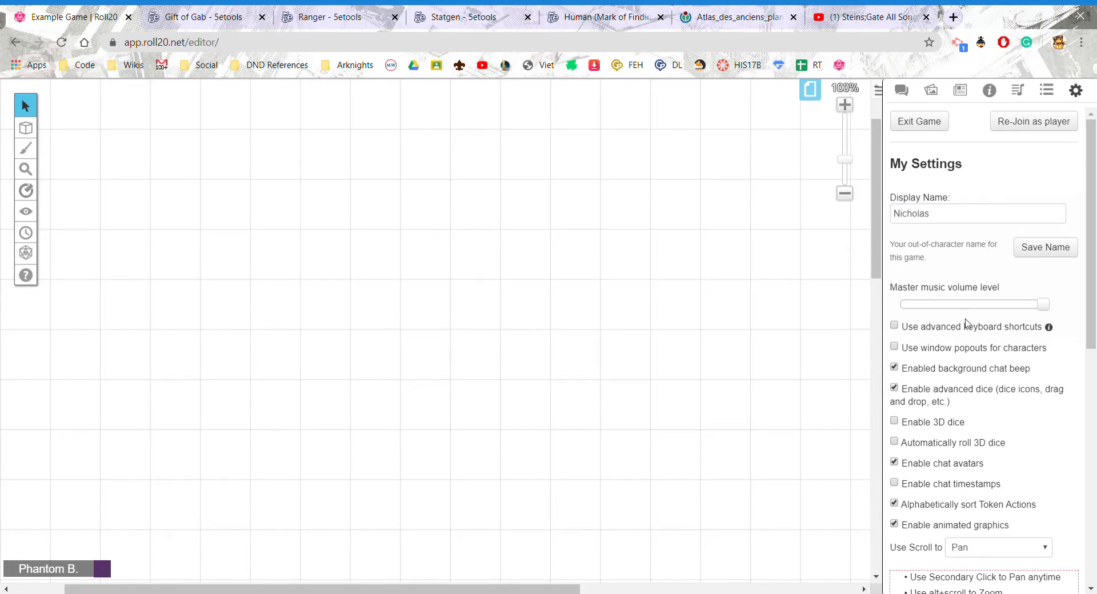
click(1049, 247)
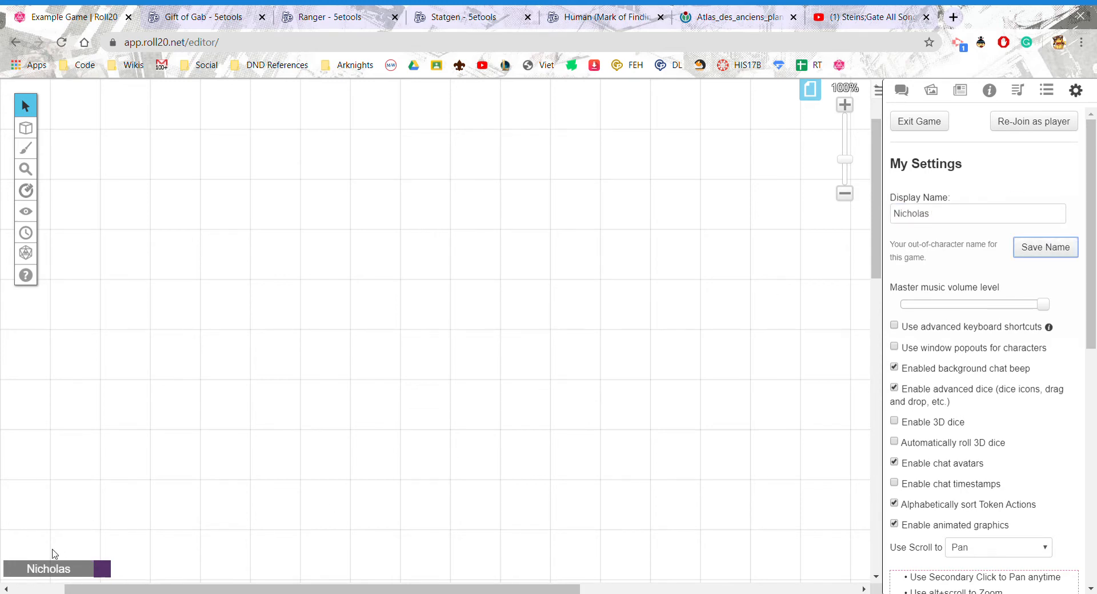
- Enable 3D dice and automatic 3D dice rolling, and roll 2d4 as a test
scroll(955, 294, down, 1)
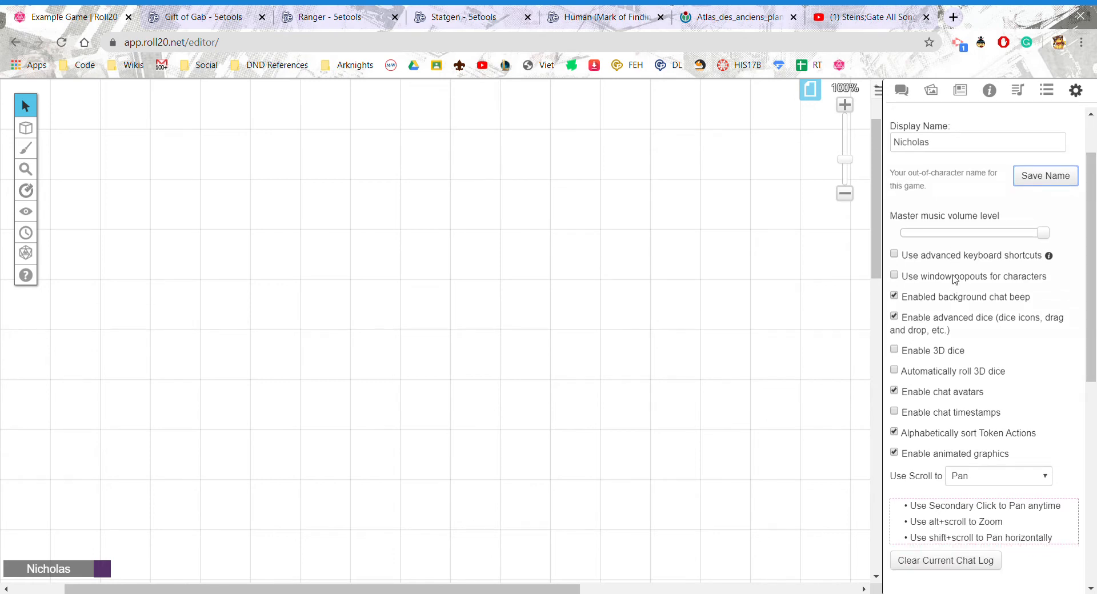
scroll(956, 280, up, 1)
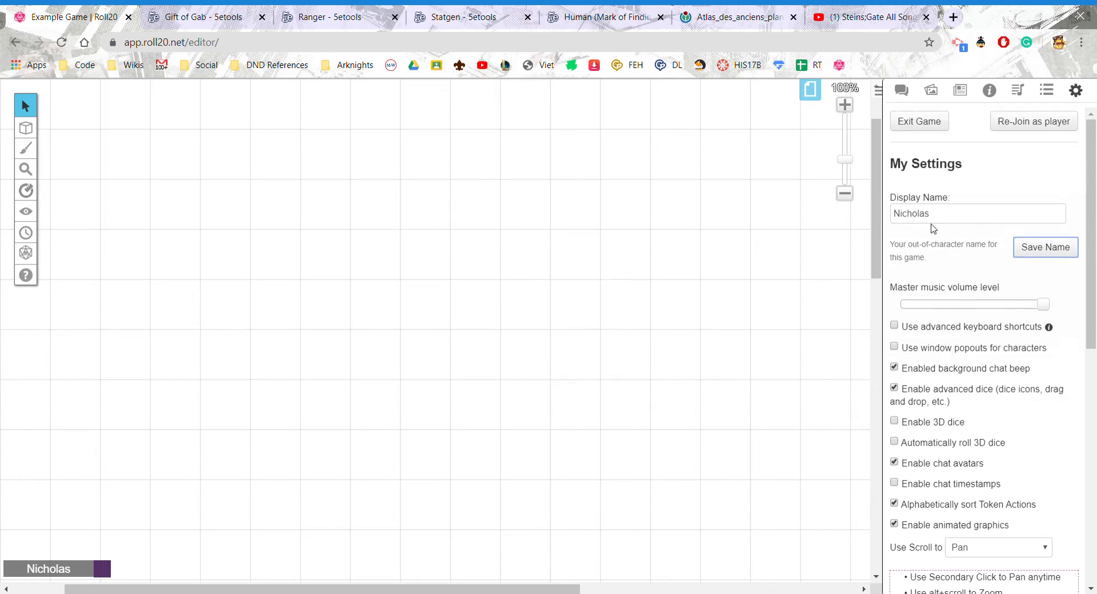
scroll(999, 302, down, 1)
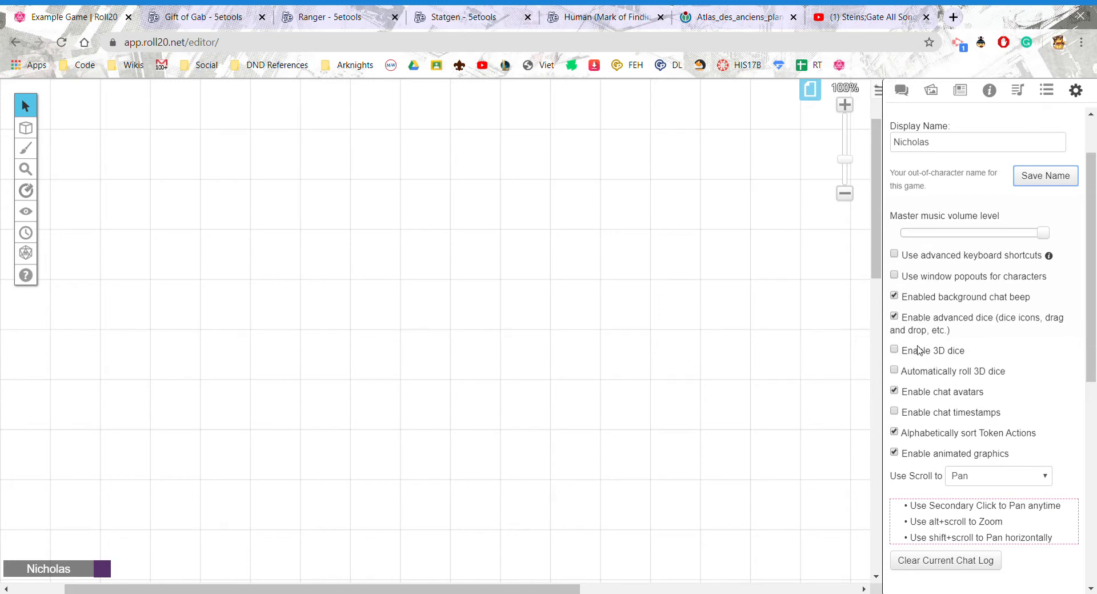
click(900, 352)
click(905, 375)
mouse_move(25, 254)
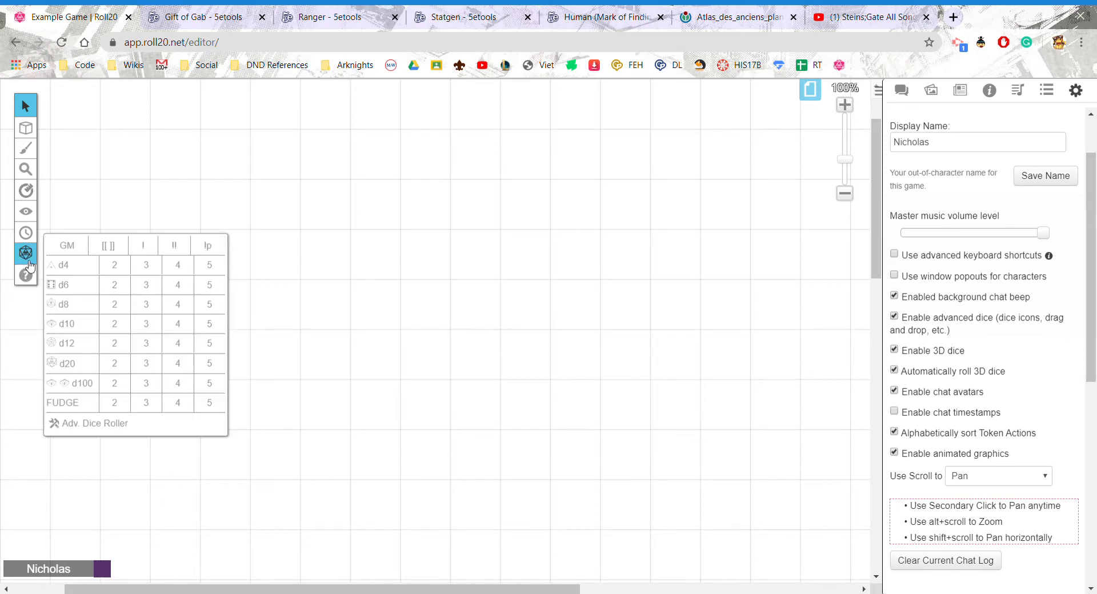
click(109, 263)
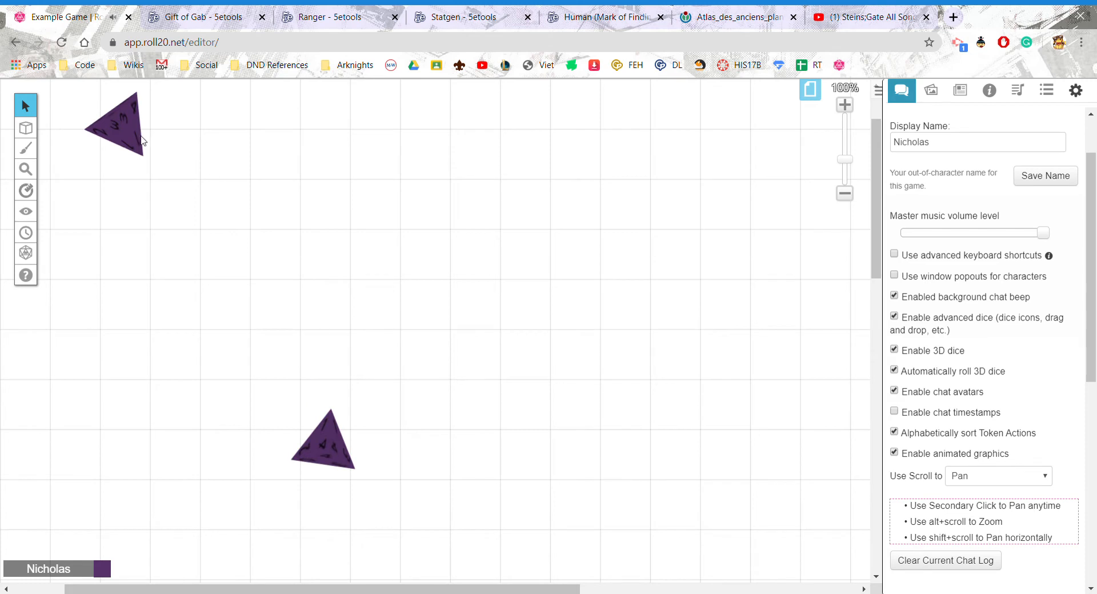
- Disable 3D dice and automatic 3D dice rolling, and show the dice roll in the chat
click(894, 350)
click(895, 371)
click(902, 91)
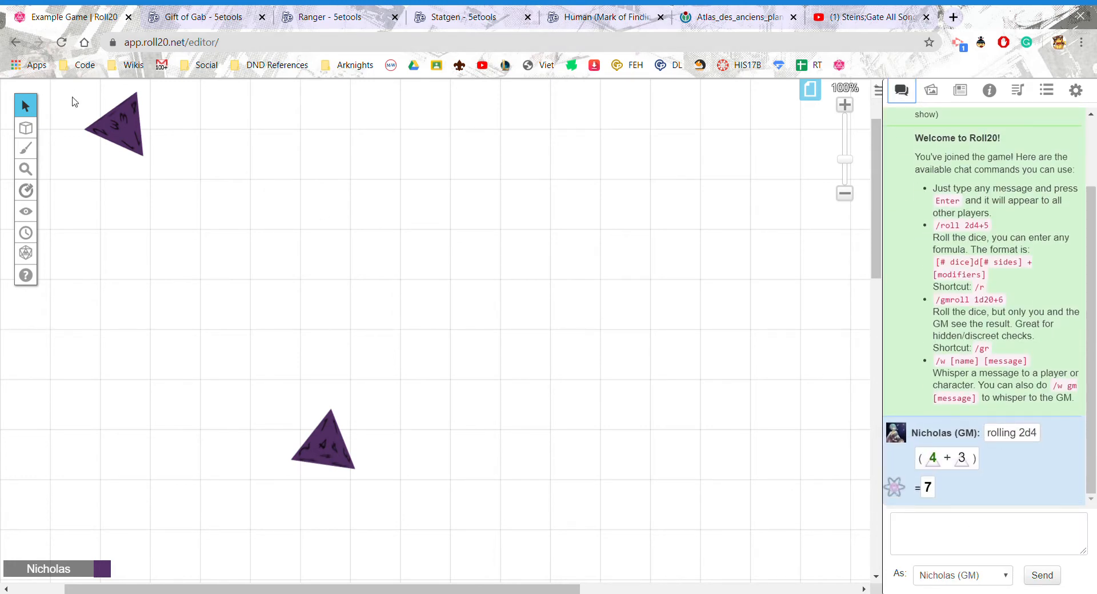
drag(331, 204, 293, 166)
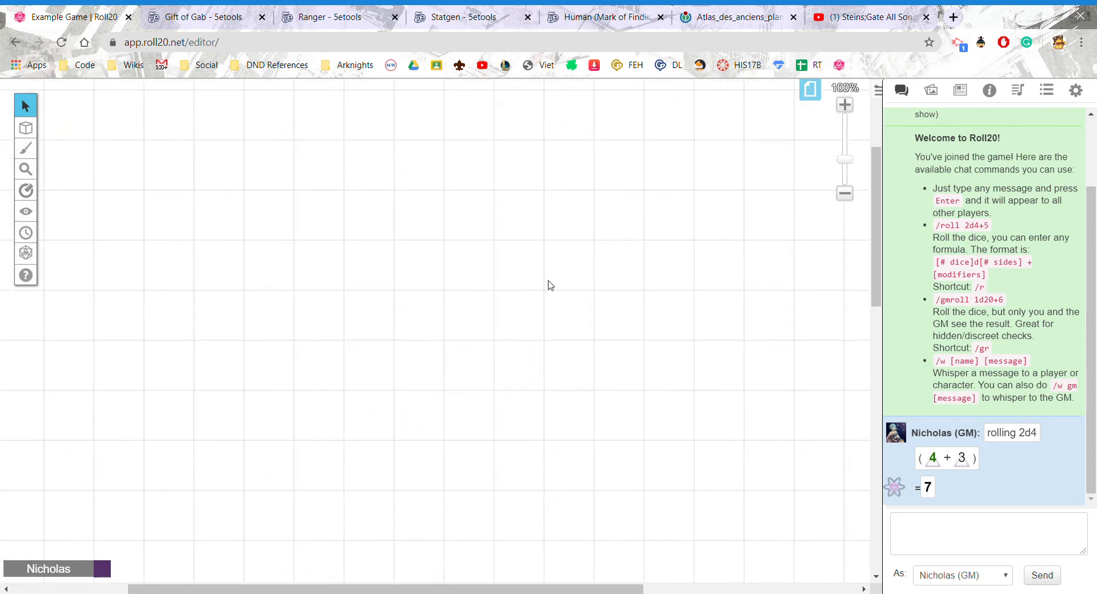
drag(548, 281, 495, 284)
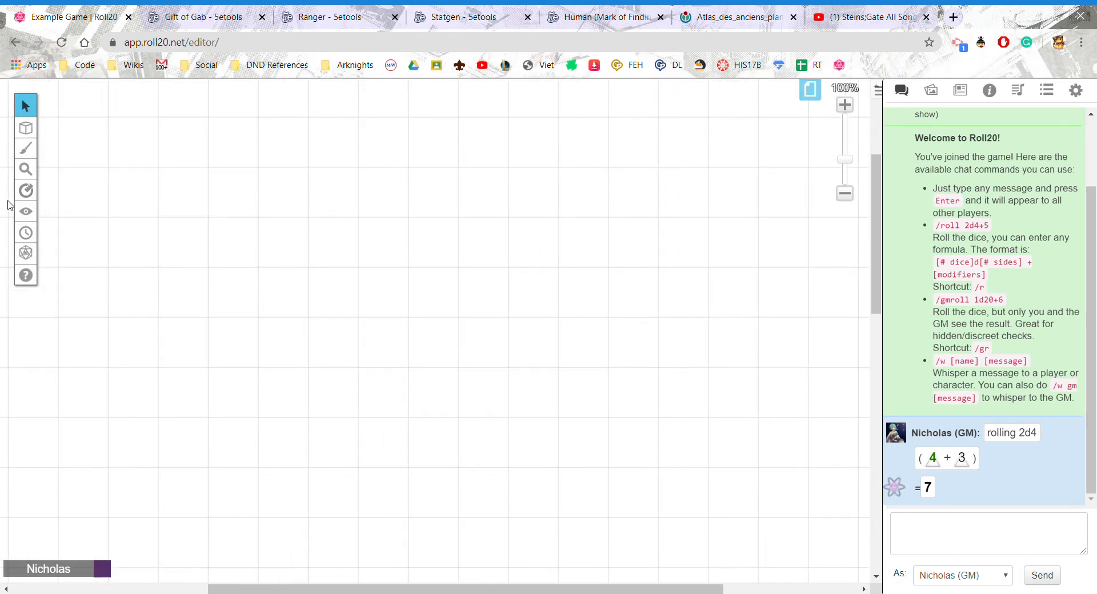
mouse_move(23, 111)
mouse_move(34, 133)
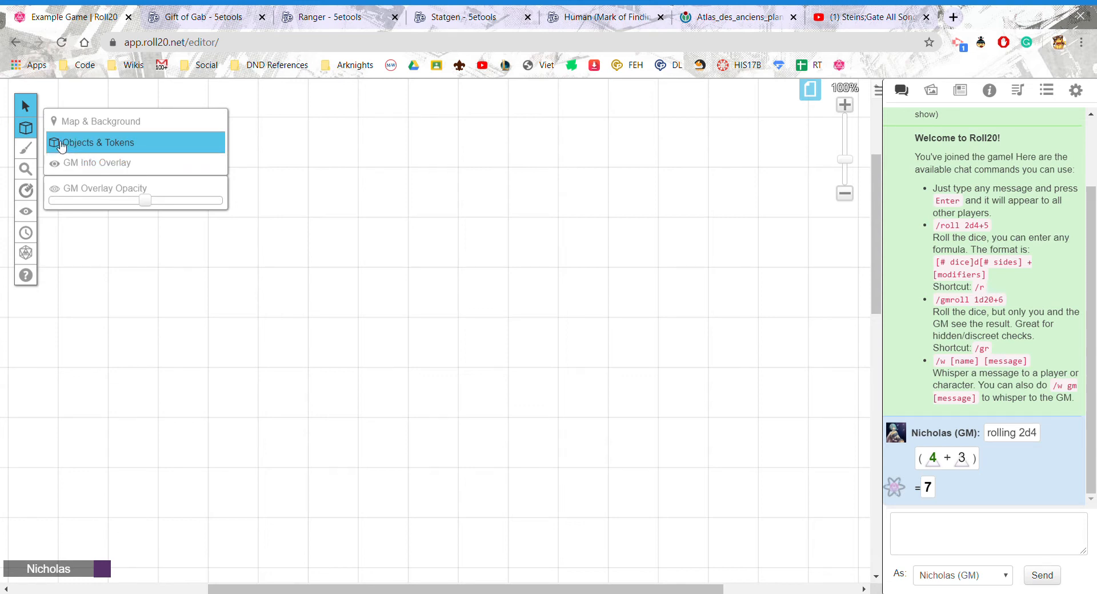
drag(385, 212, 456, 269)
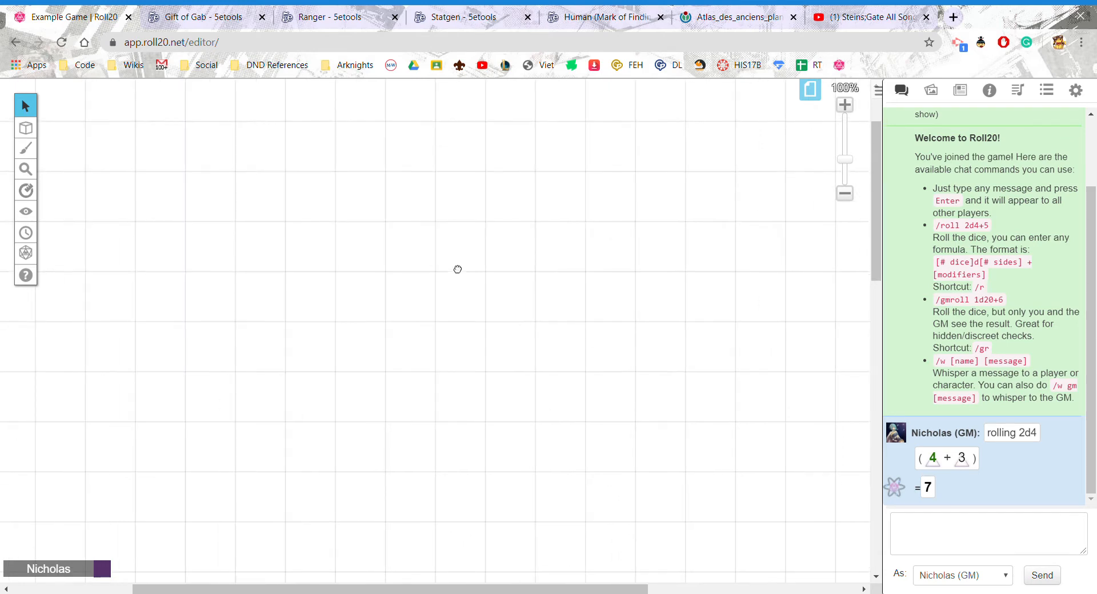
drag(384, 252, 399, 276)
drag(412, 416, 323, 252)
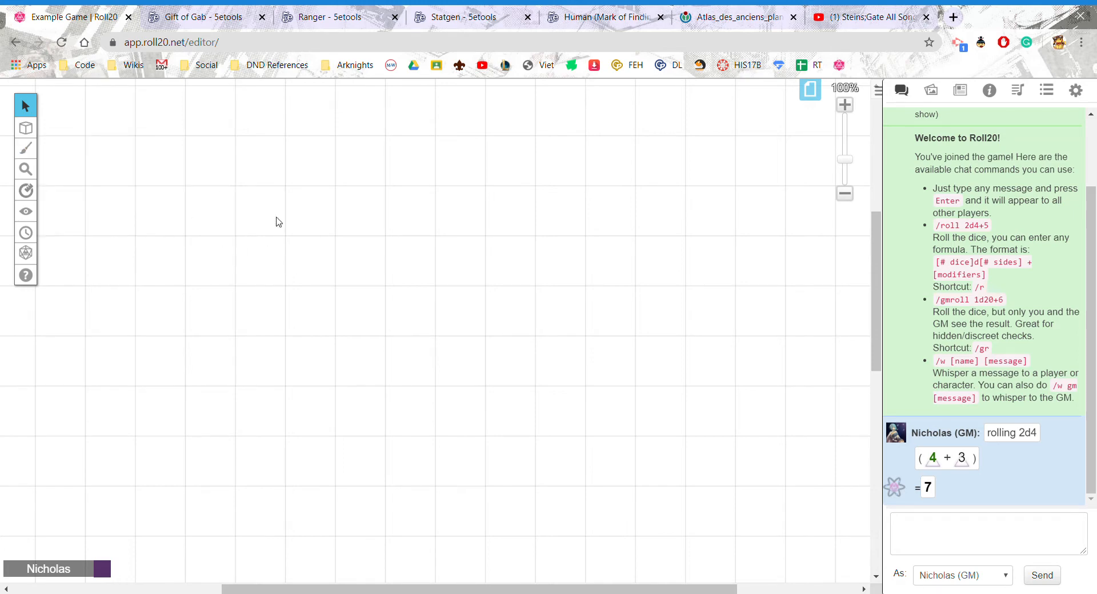
- Place two stone_wall.png tiles side by side and a bandit captain.png token below them from the Recent Uploads
click(940, 98)
scroll(972, 240, down, 3)
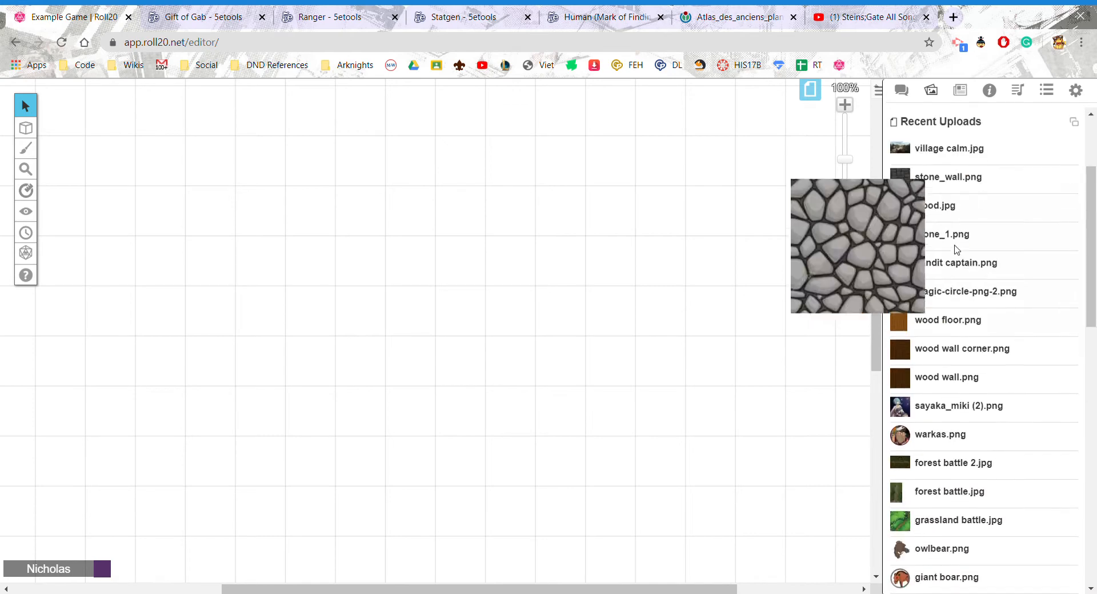
drag(948, 177, 412, 162)
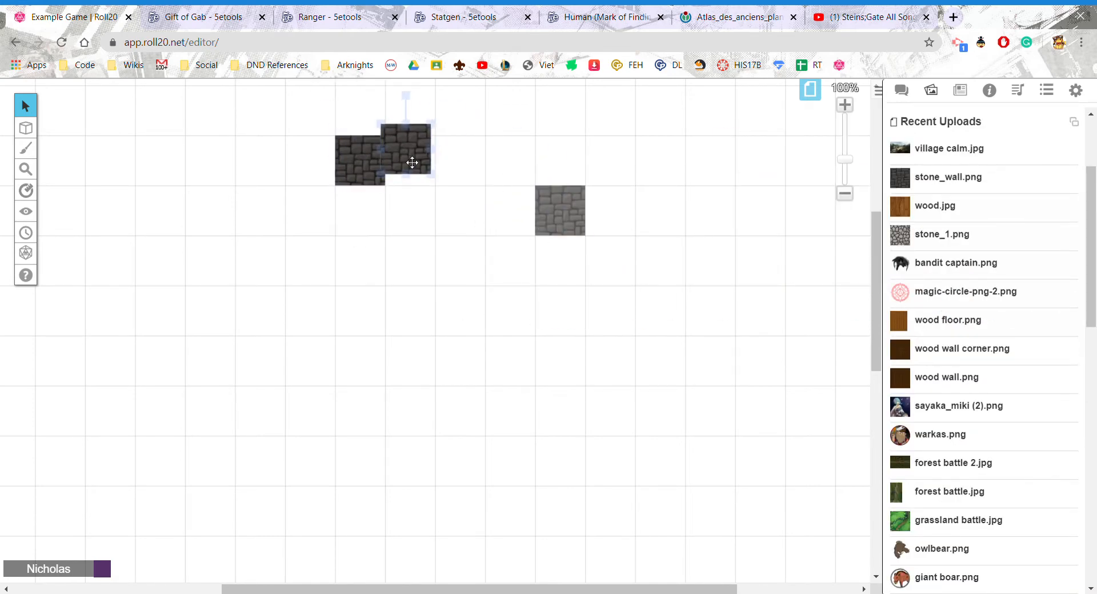
drag(951, 263, 459, 304)
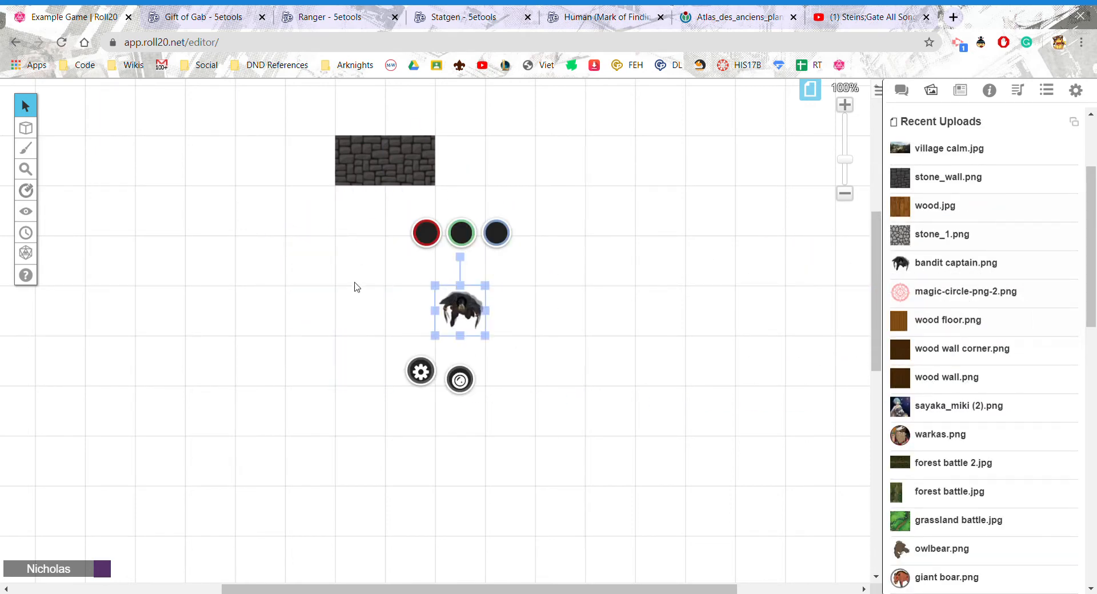
- Switch to the Map & Background layer, place wood floor.png and enlarge it to about 10 by 7 squares around the tokens
mouse_move(26, 128)
click(106, 127)
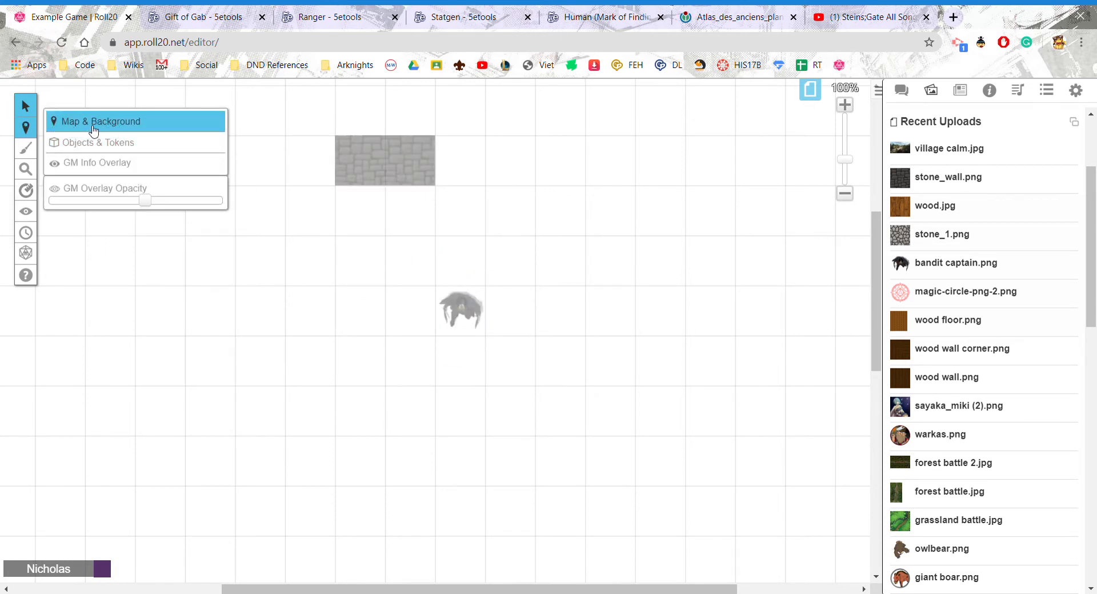
scroll(350, 141, up, 1)
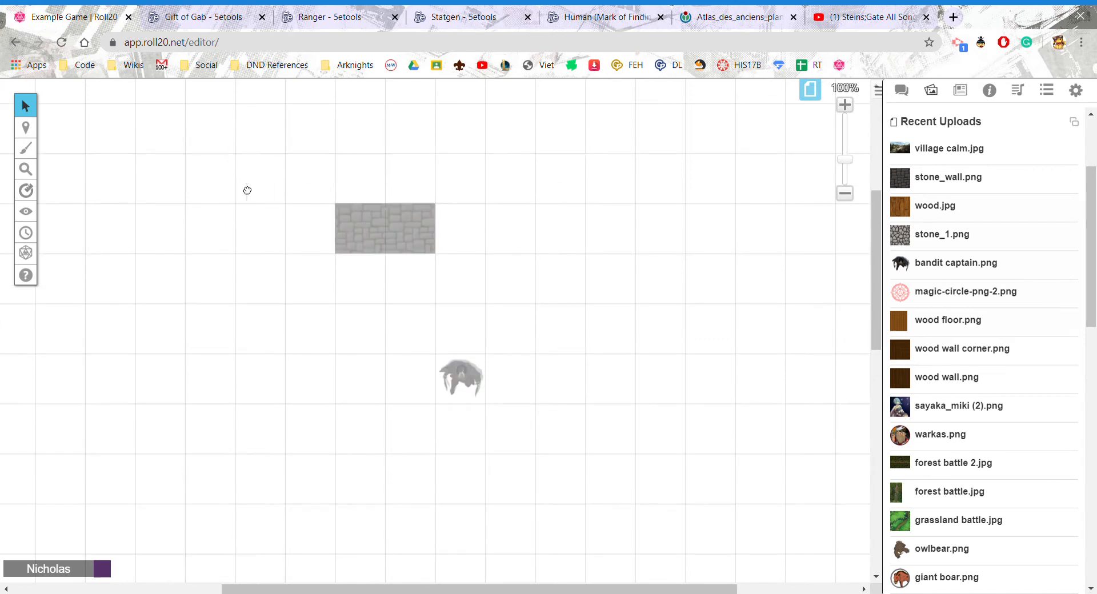
drag(247, 191, 186, 200)
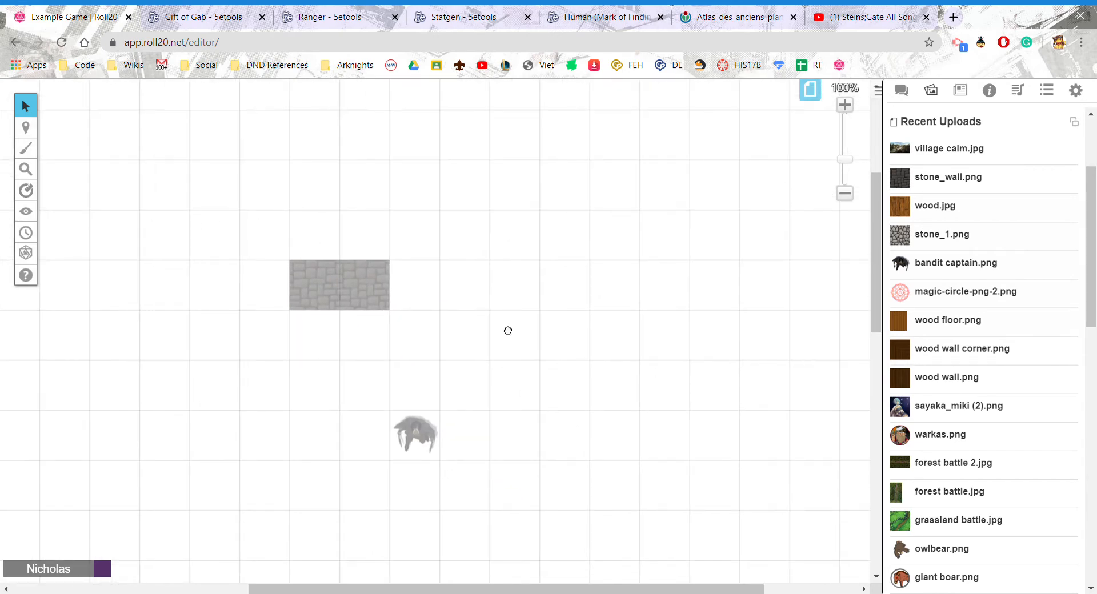
drag(508, 330, 554, 274)
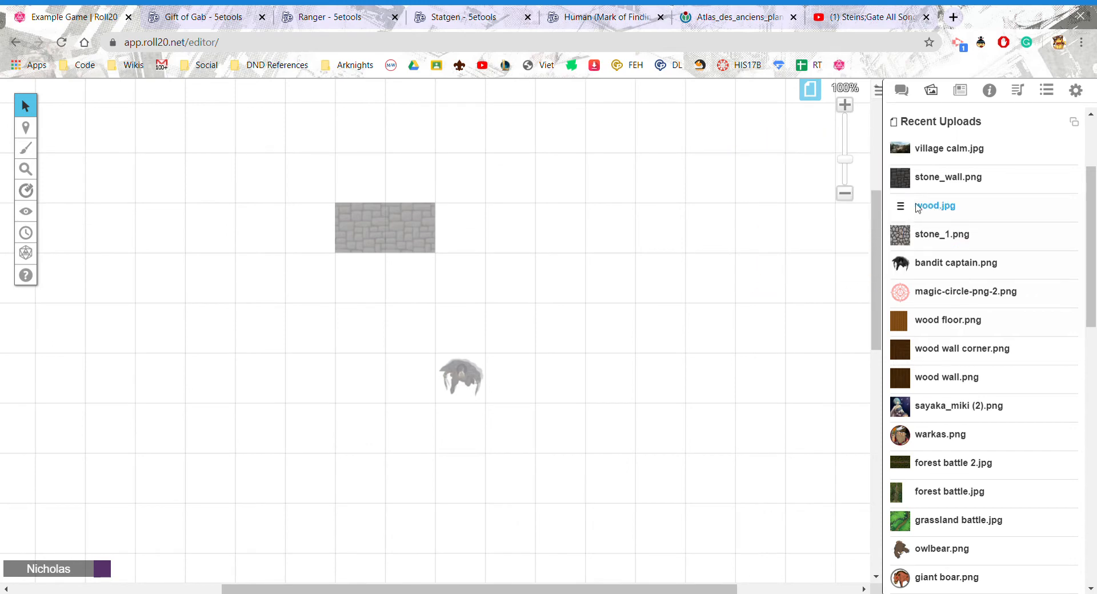
scroll(943, 309, down, 2)
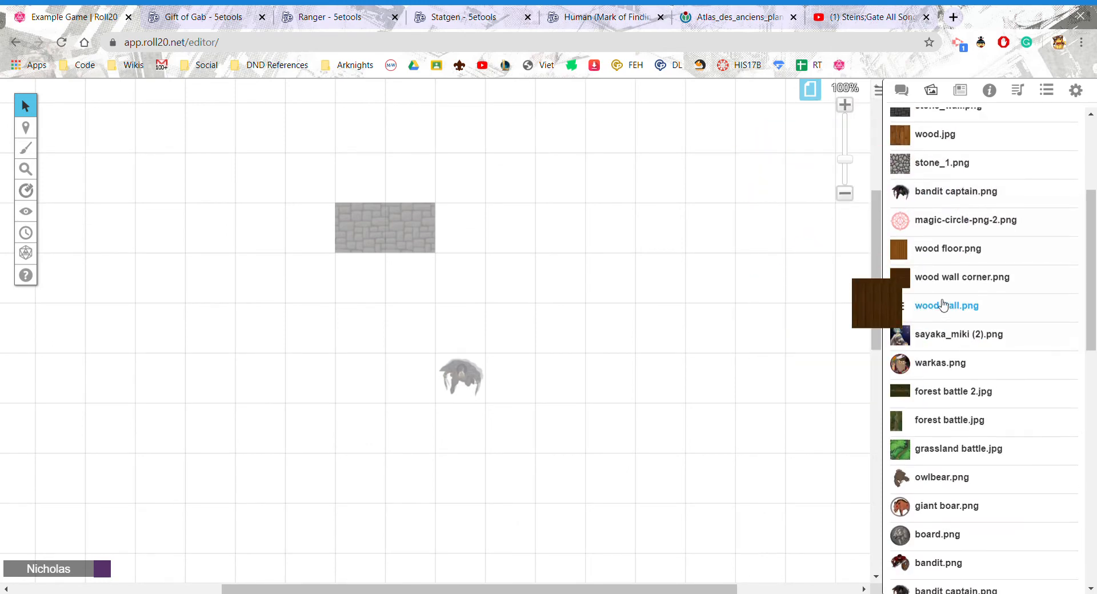
scroll(948, 354, down, 3)
scroll(943, 355, up, 3)
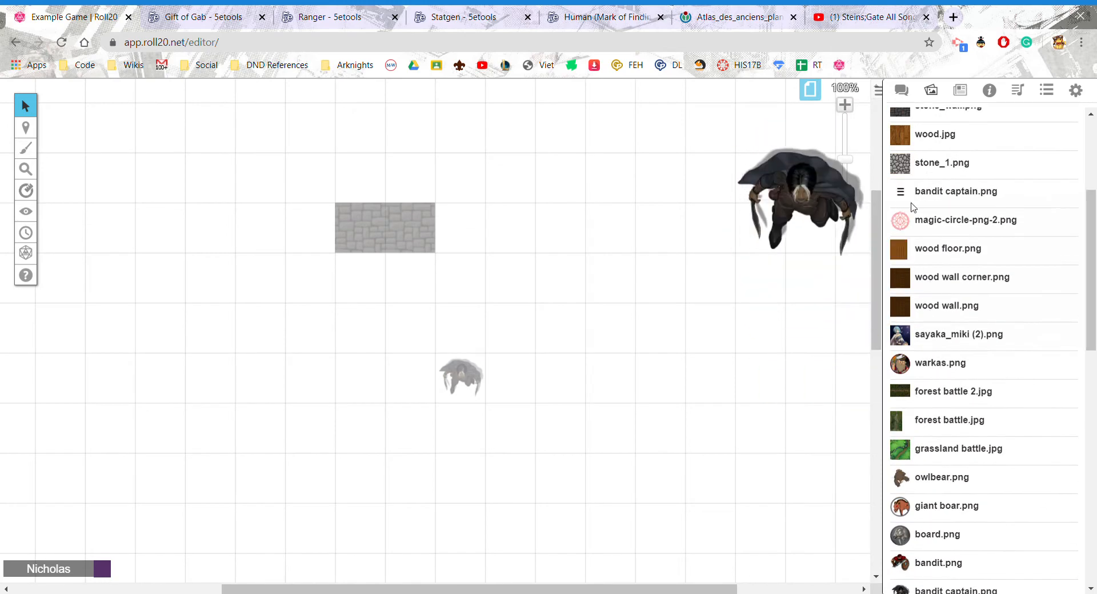
drag(926, 249, 400, 218)
drag(486, 307, 311, 103)
drag(389, 281, 723, 291)
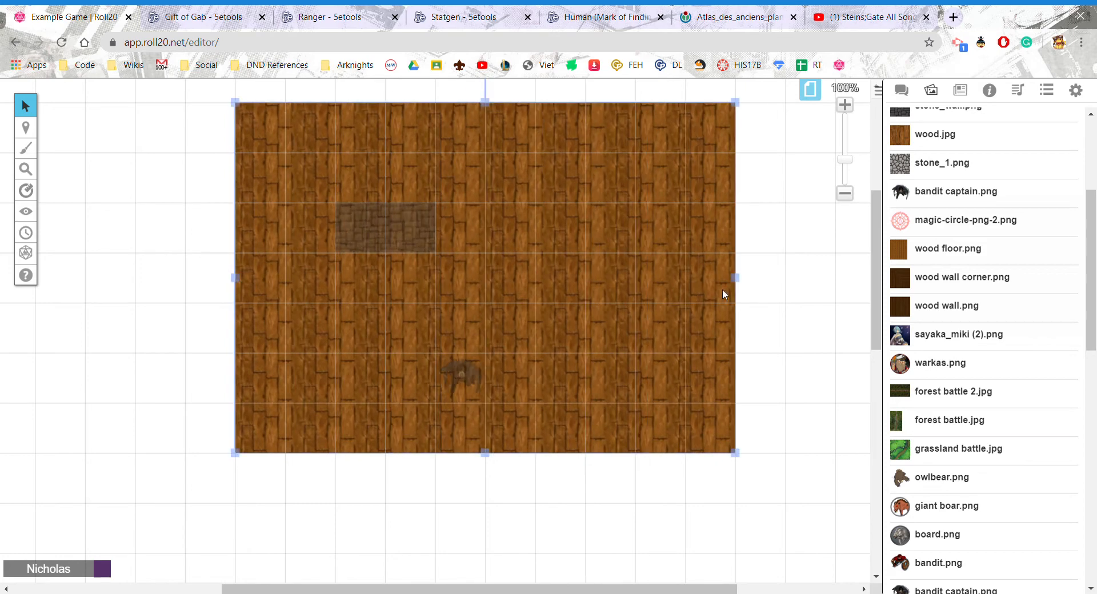
- Move the wood floor one square to the left on the Map & Background layer
scroll(561, 255, down, 1)
scroll(567, 304, up, 1)
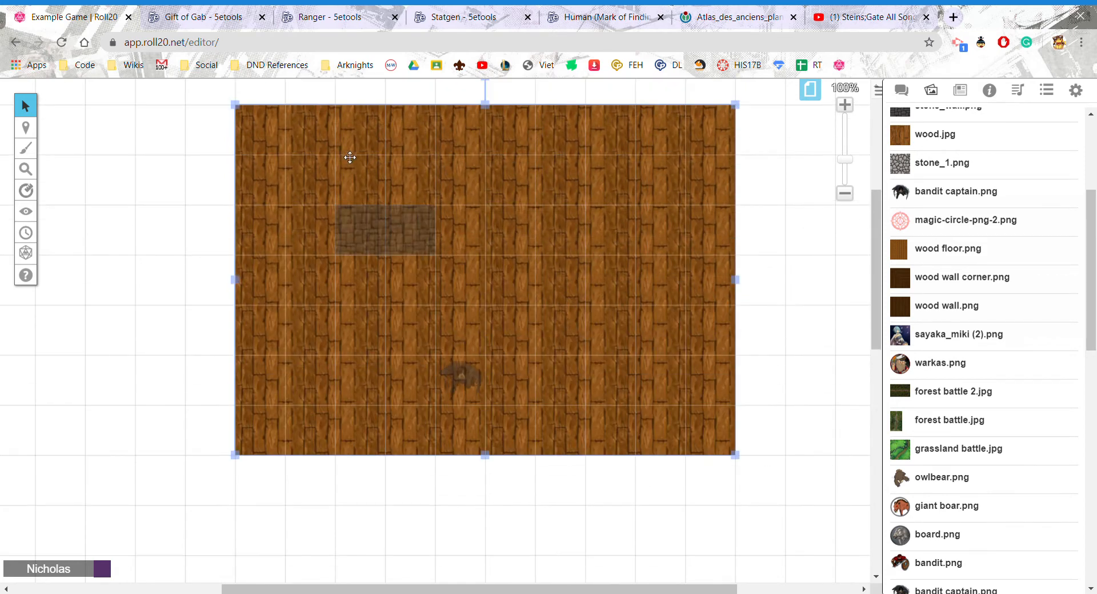
click(174, 182)
drag(424, 165, 373, 165)
- Switch to the Objects & Tokens layer and move the right-hand stone wall tile up one square
mouse_move(25, 127)
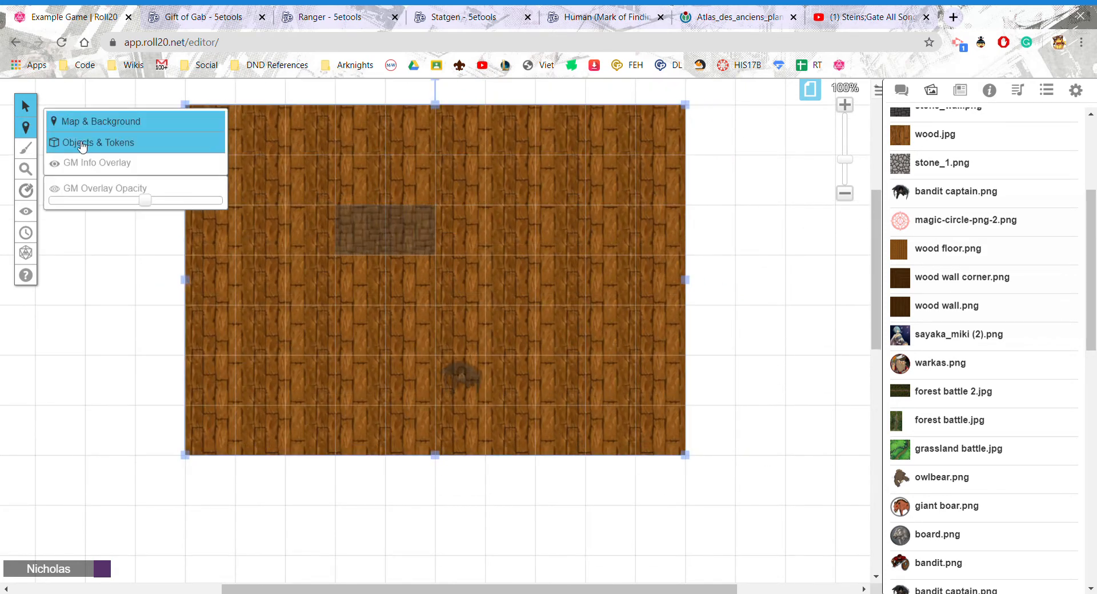
click(97, 140)
drag(608, 158, 499, 202)
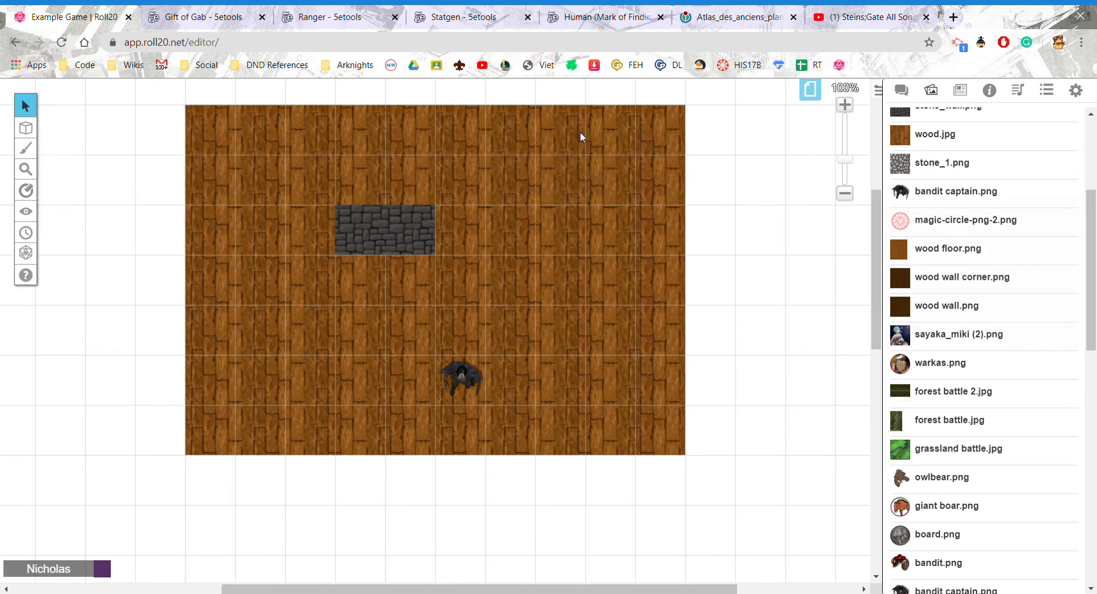
drag(254, 136, 436, 178)
drag(411, 224, 423, 181)
- Move the wood floor one square to the right on the Map & Background layer and return to the Objects & Tokens layer
mouse_move(26, 128)
click(57, 121)
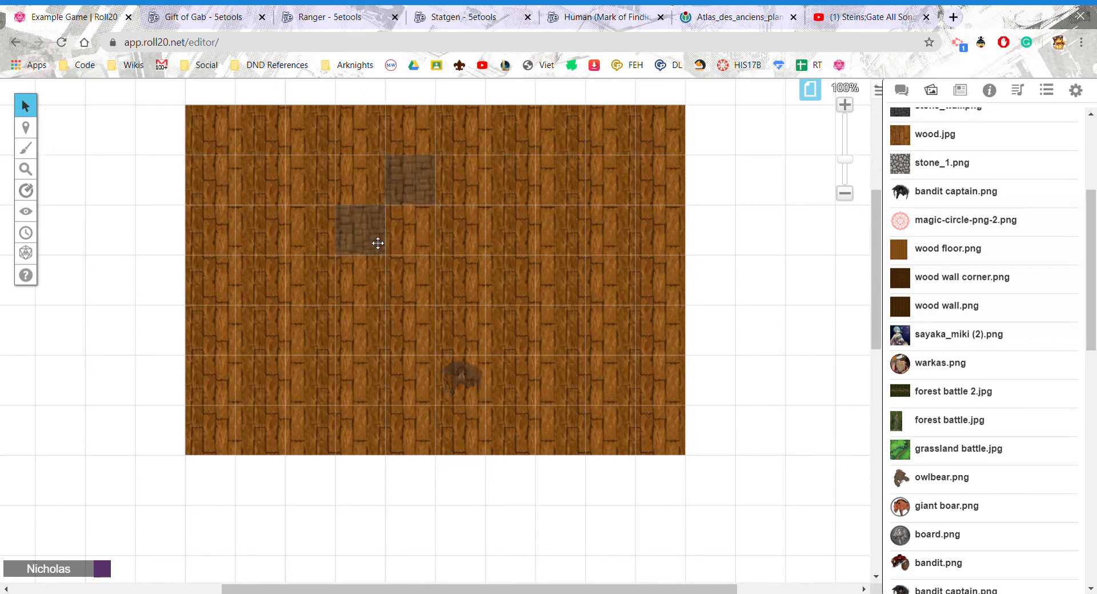
drag(378, 244, 405, 231)
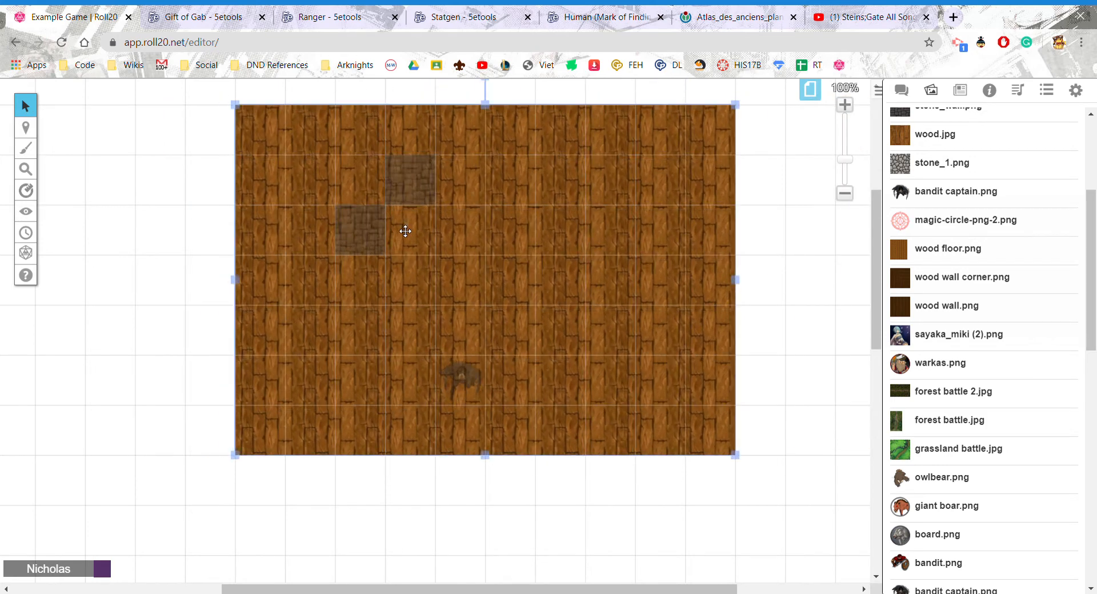
mouse_move(26, 128)
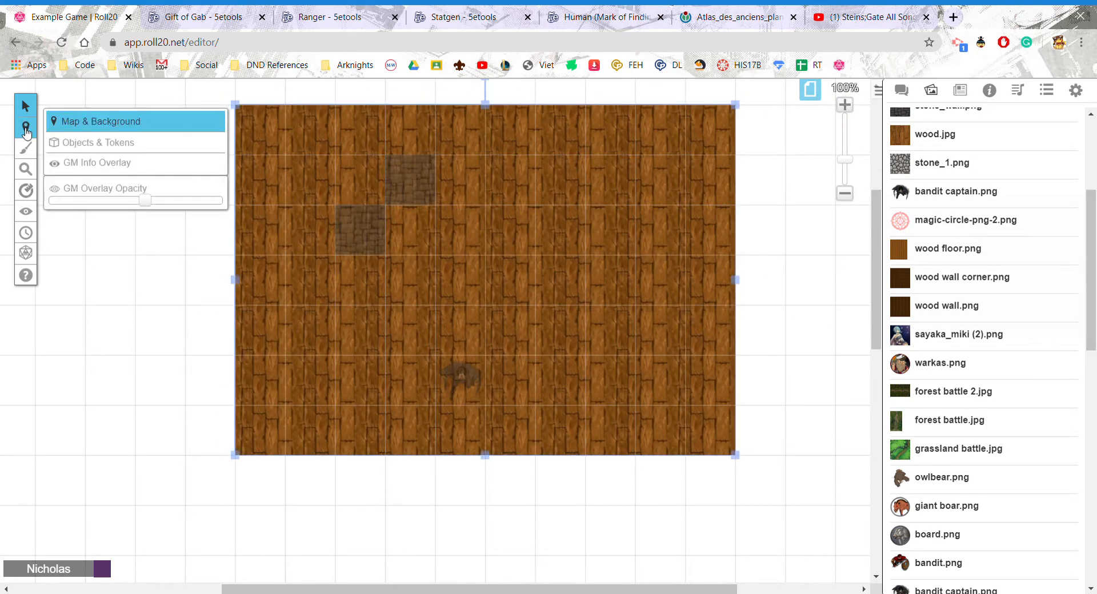
click(103, 143)
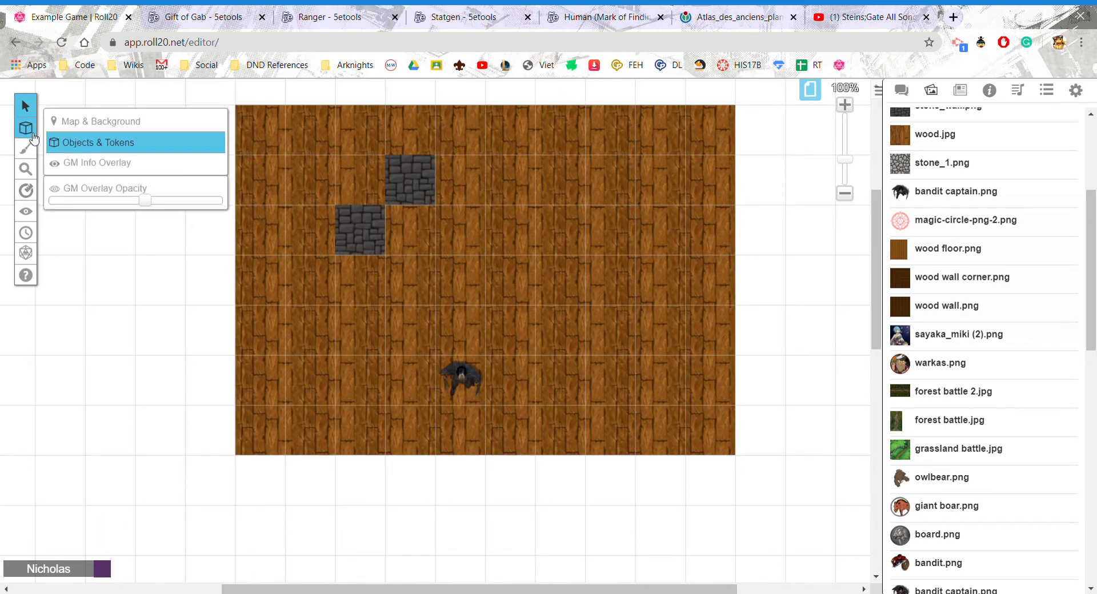
- Move the upper stone wall tile from the Objects & Tokens layer to the Map Layer
mouse_move(34, 138)
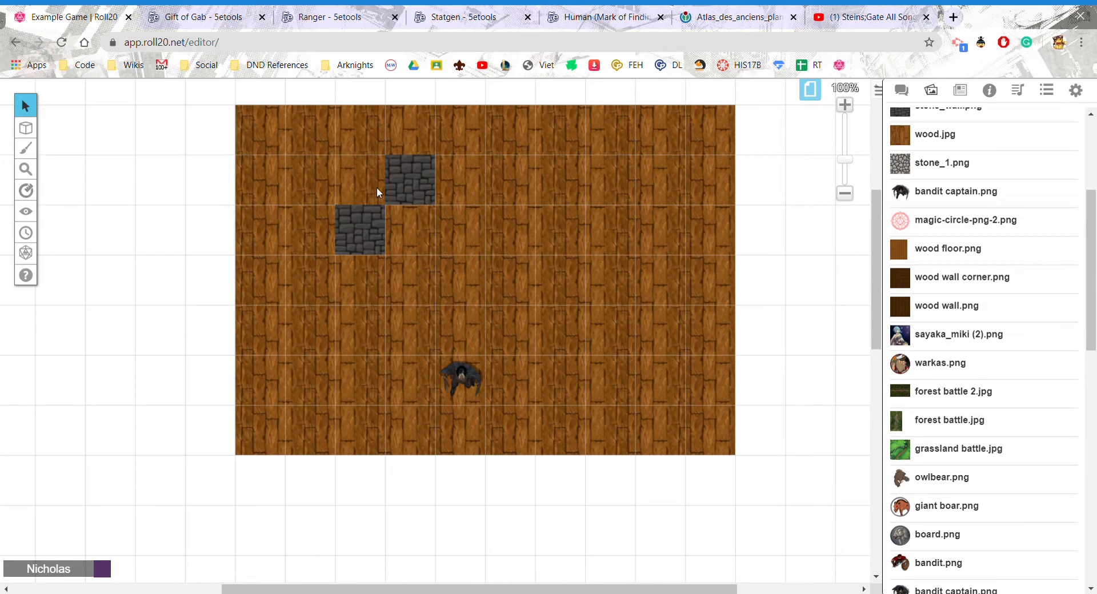
click(412, 178)
right_click(413, 178)
mouse_move(451, 168)
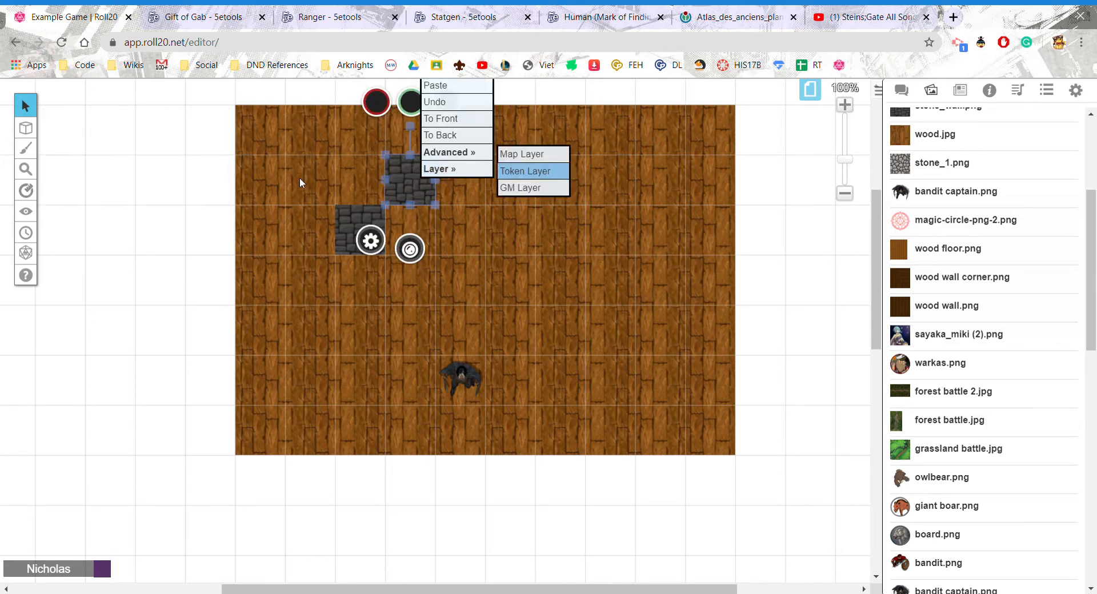
click(505, 264)
scroll(505, 264, up, 2)
right_click(504, 264)
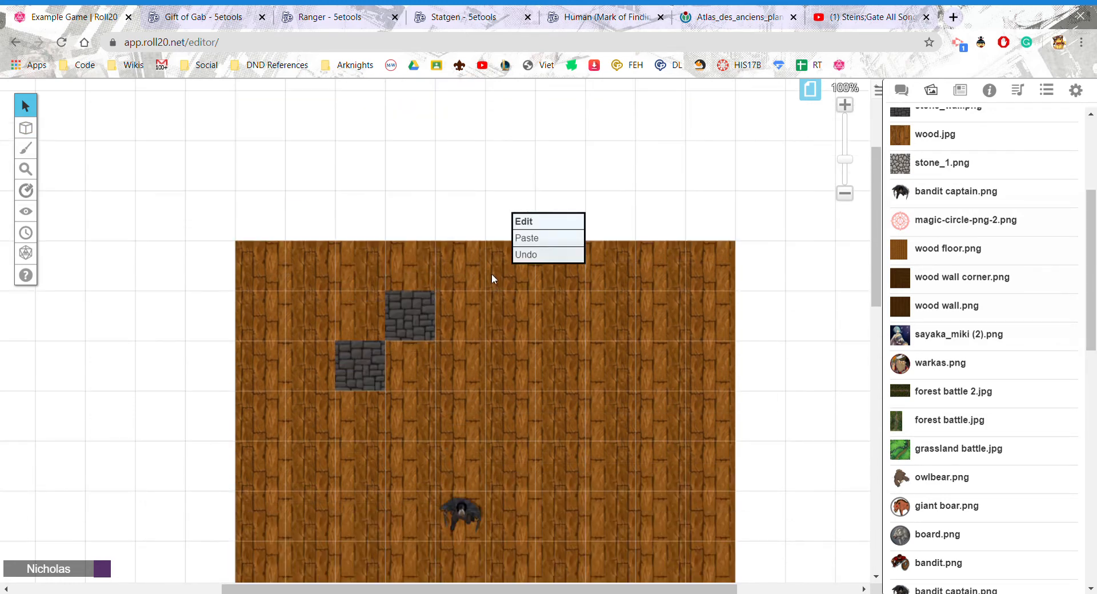
right_click(421, 313)
mouse_move(460, 303)
click(554, 304)
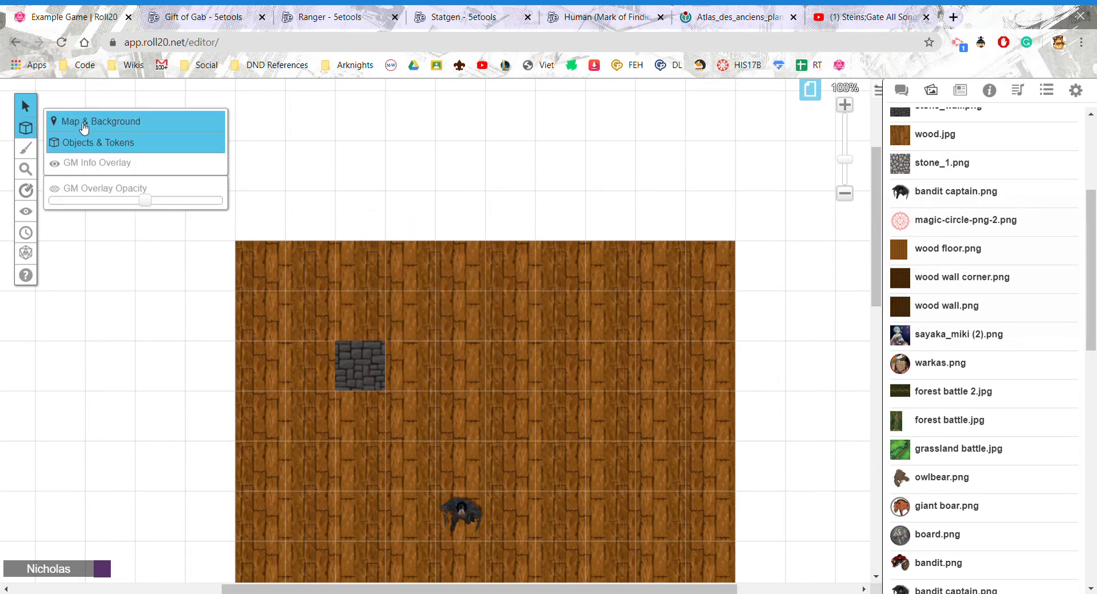
- On the Map & Background layer, move the wood floor down three squares and the uncovered stone tile diagonally up-right, then return to Objects & Tokens
mouse_move(30, 131)
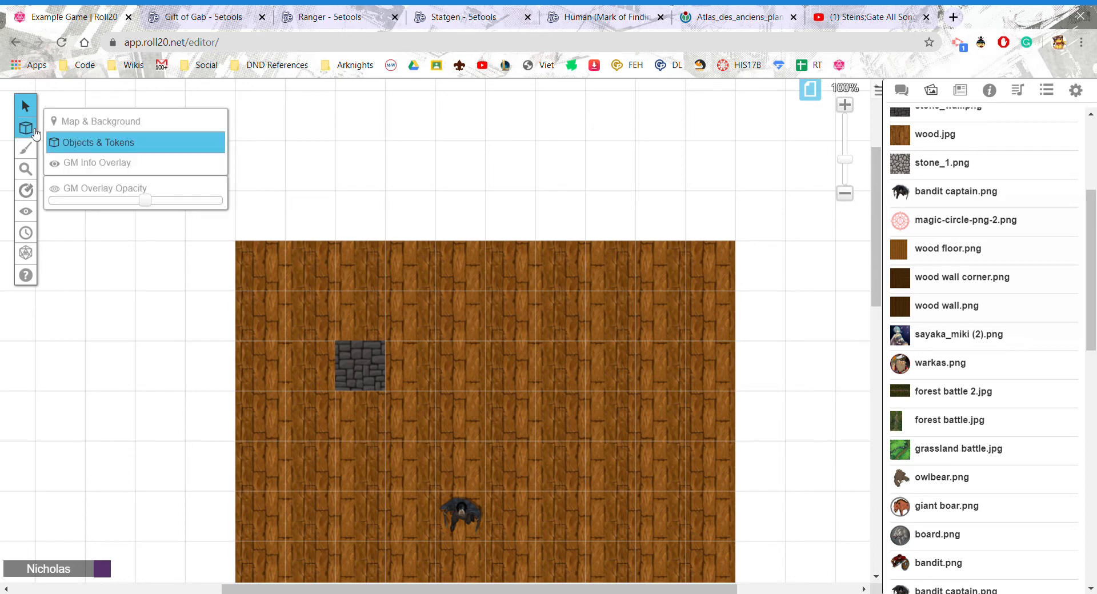
click(109, 120)
drag(578, 353, 592, 498)
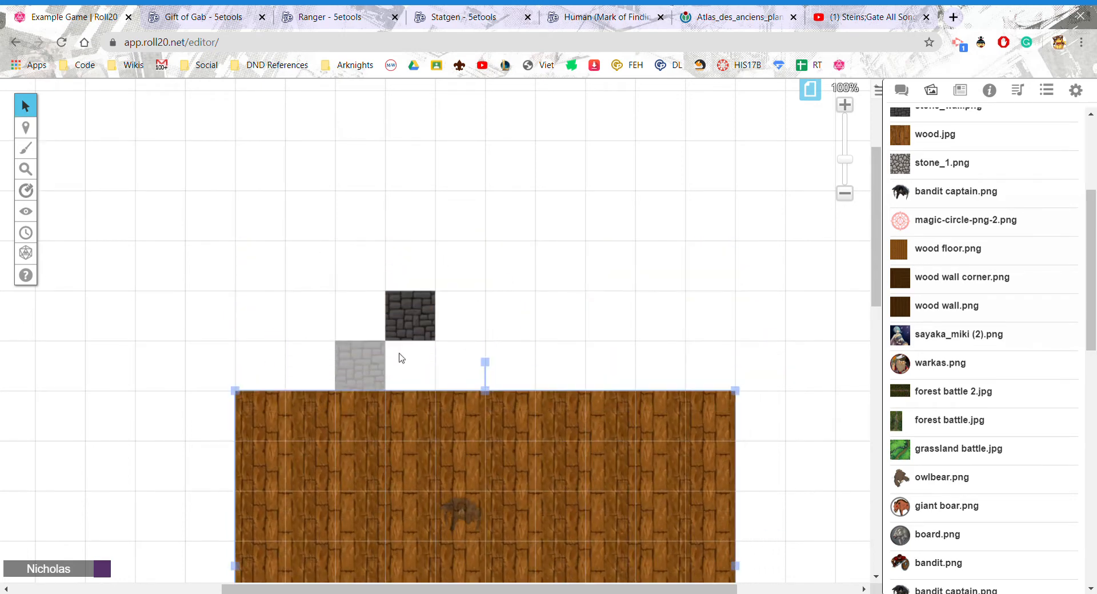
drag(402, 287, 451, 236)
mouse_move(28, 129)
click(102, 143)
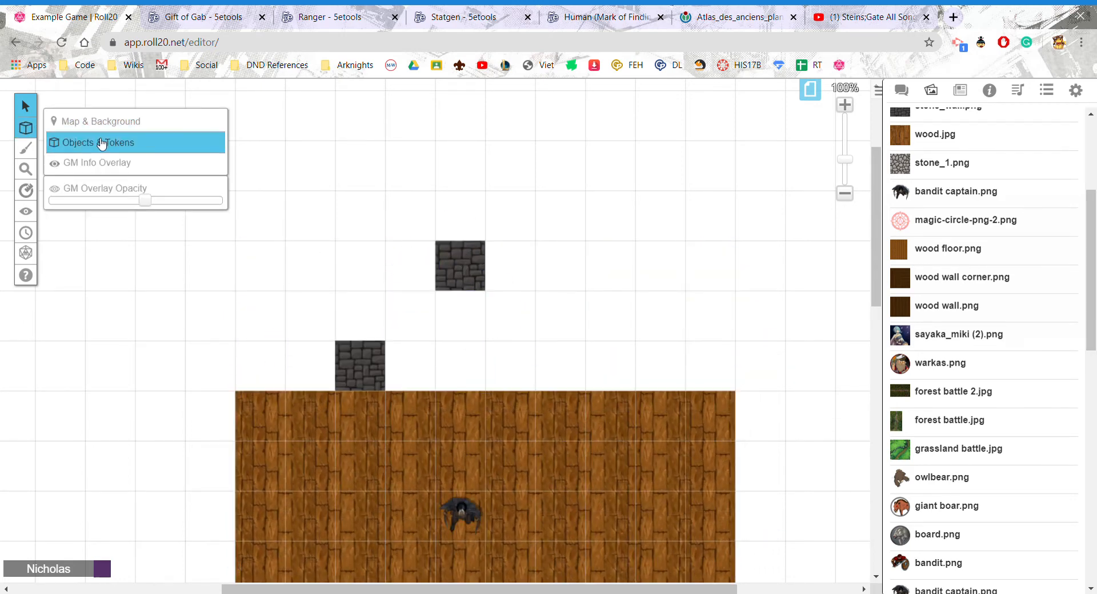
- Move the bandit captain token up two squares on the Objects & Tokens layer and send it to the GM Layer
scroll(408, 263, down, 1)
click(109, 165)
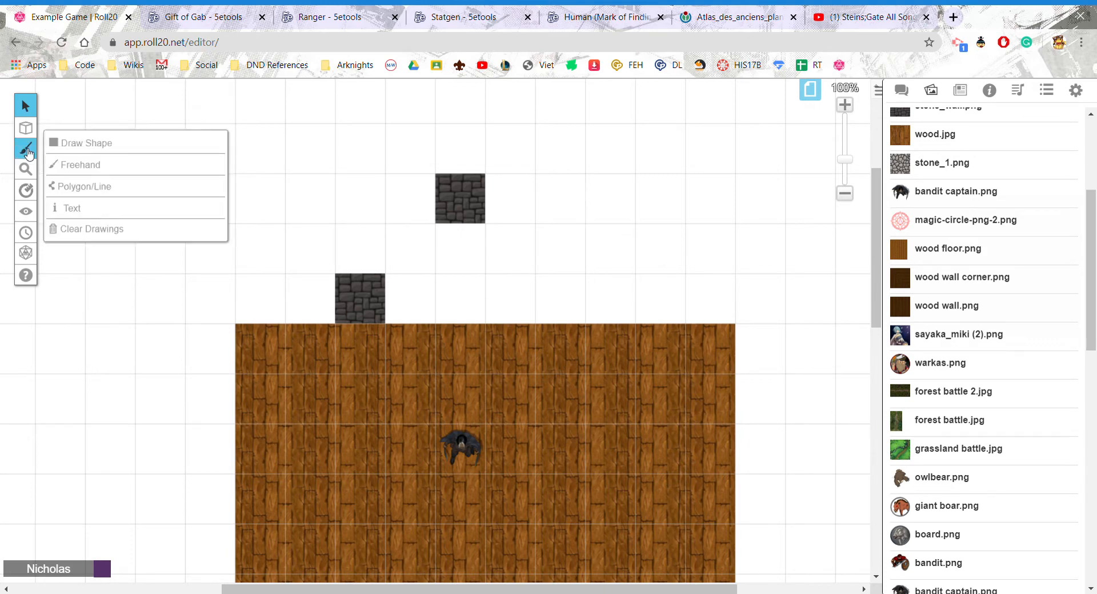
click(70, 163)
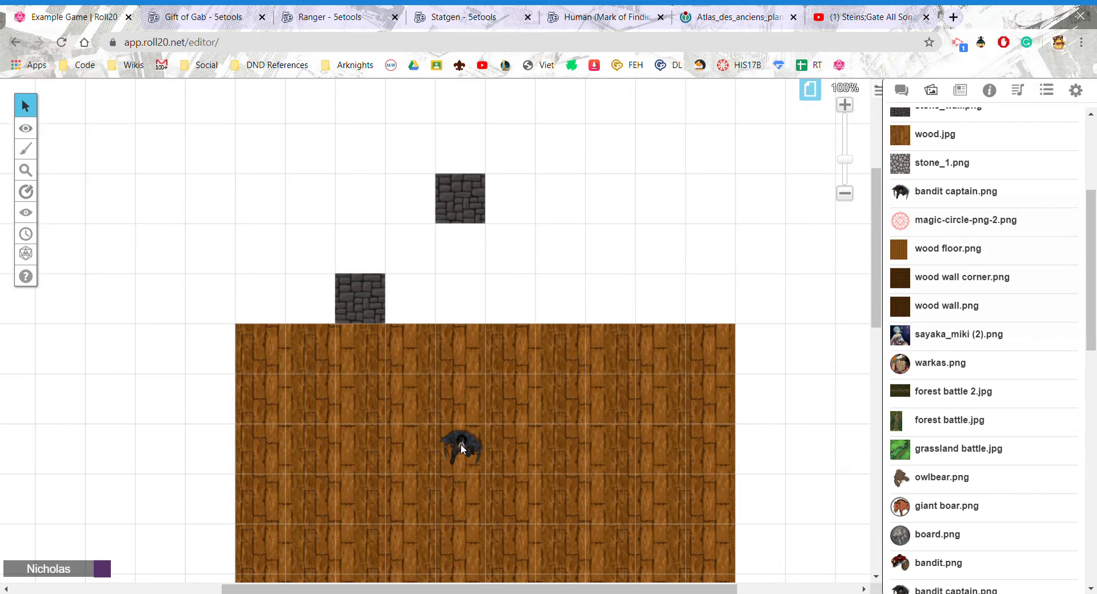
click(112, 146)
drag(460, 445, 460, 353)
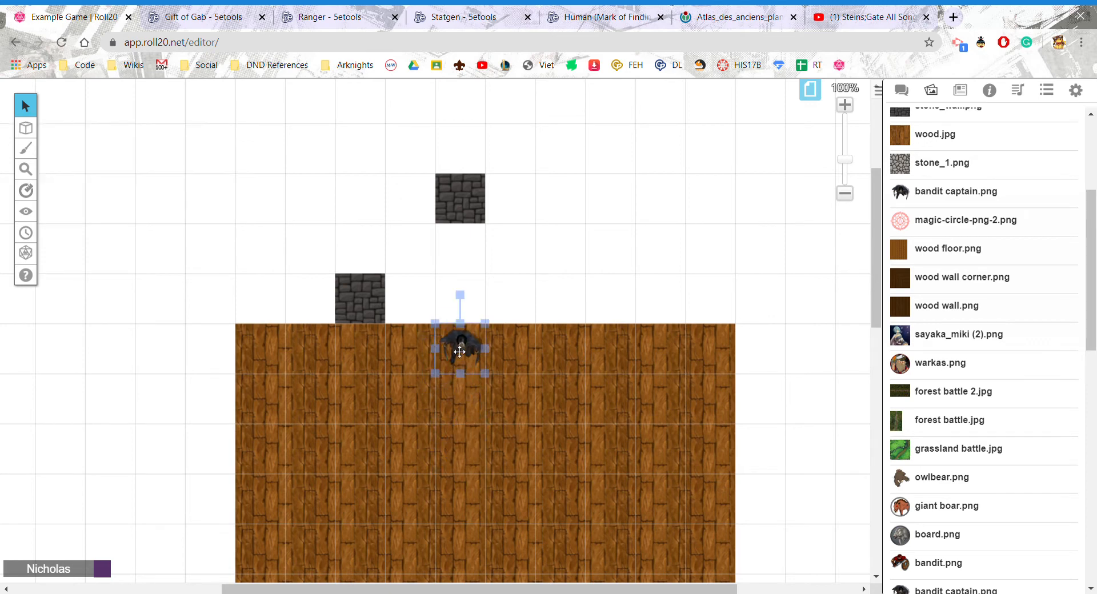
right_click(460, 352)
mouse_move(509, 338)
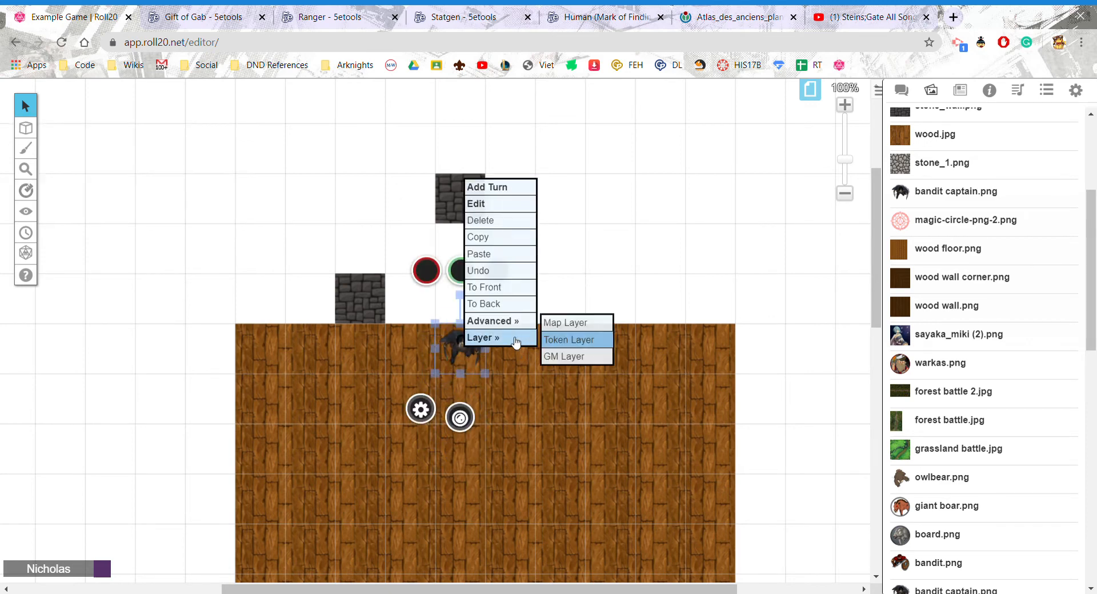
click(578, 357)
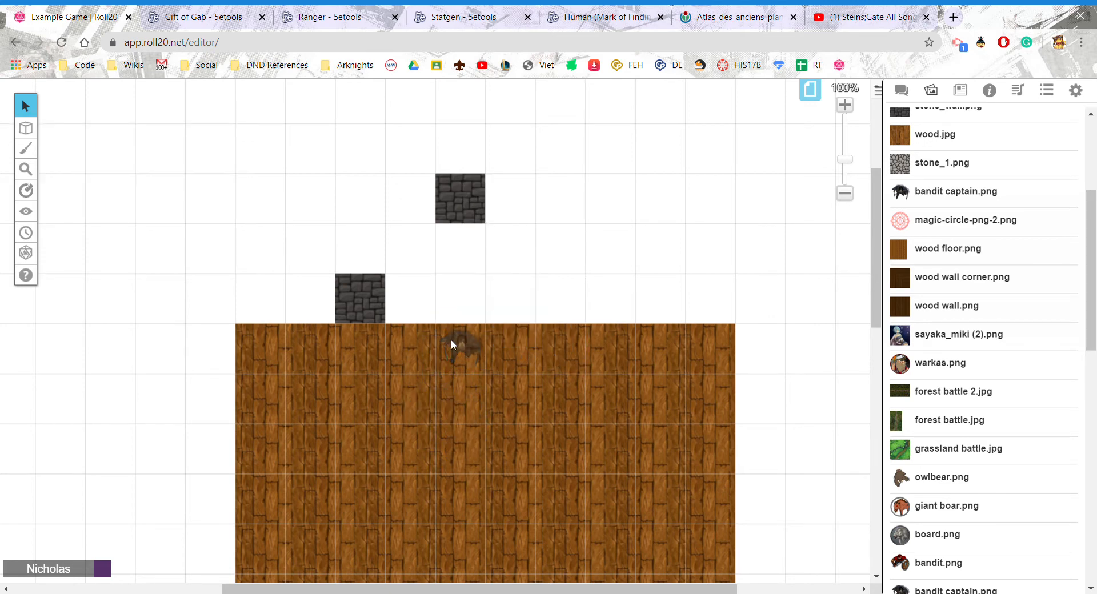
- Switch to the GM Info Overlay layer and move the bandit captain token four squares to the right
mouse_move(26, 128)
click(86, 163)
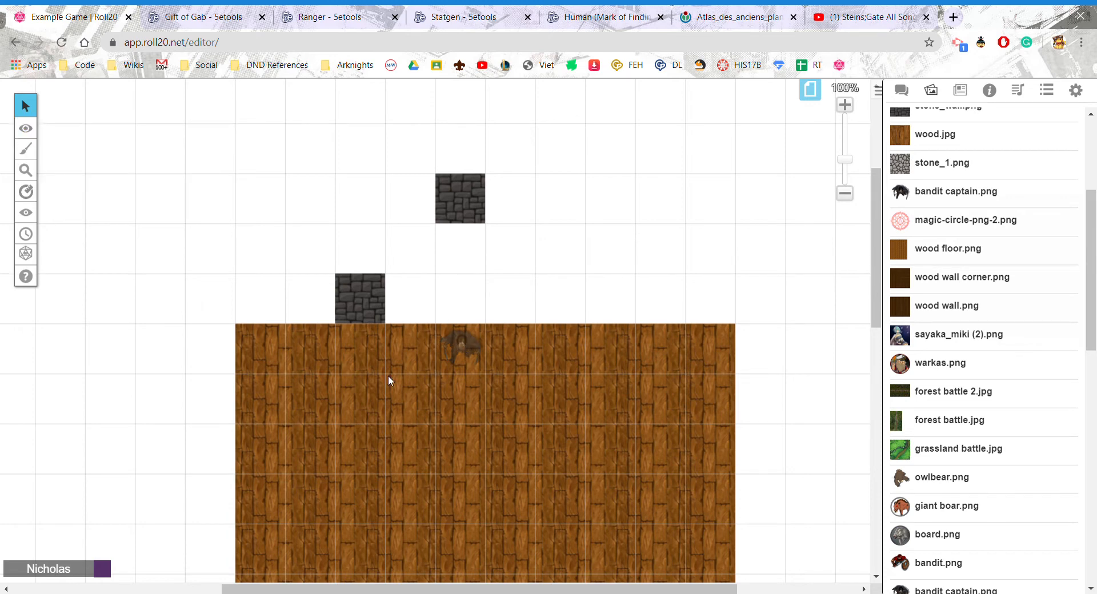
drag(457, 351, 673, 361)
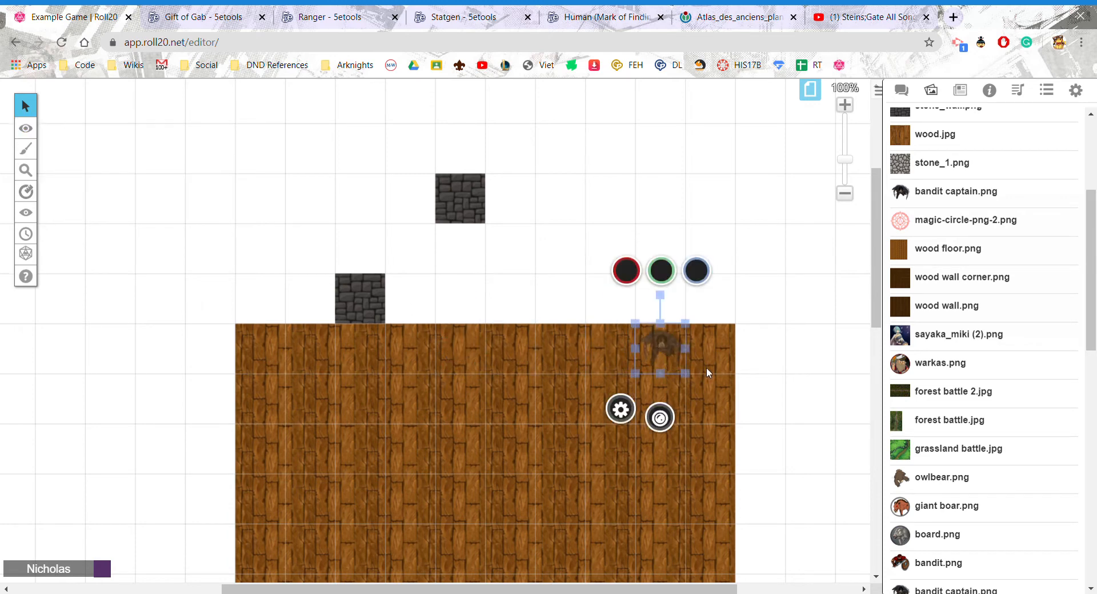
- Look through the recent uploads in My Library and the Free Assets categories of the Premium Assets
mouse_move(963, 248)
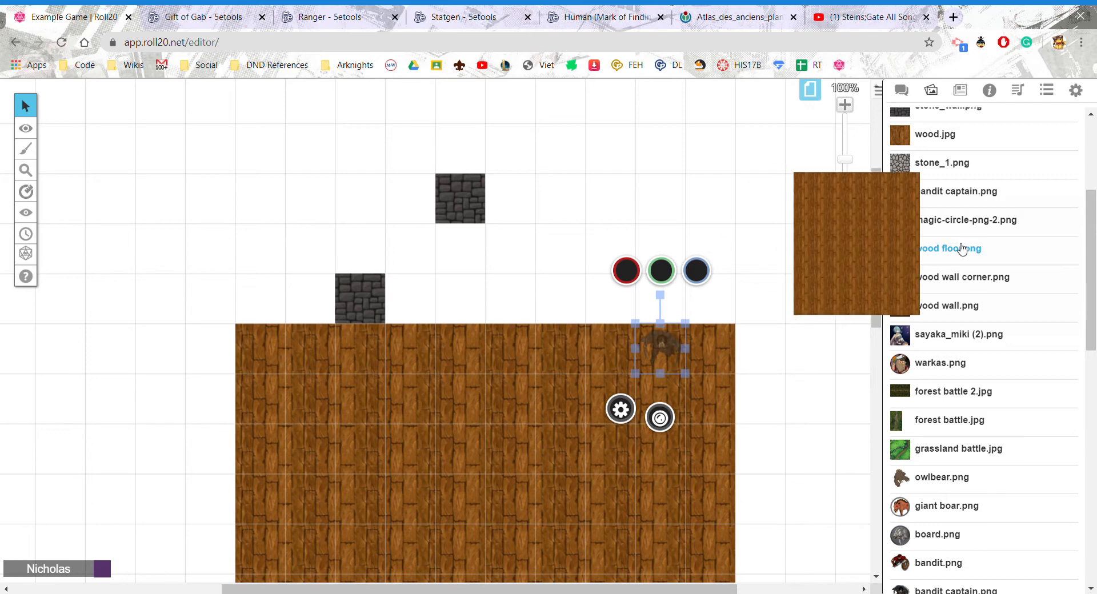
scroll(963, 251, up, 4)
scroll(955, 320, down, 5)
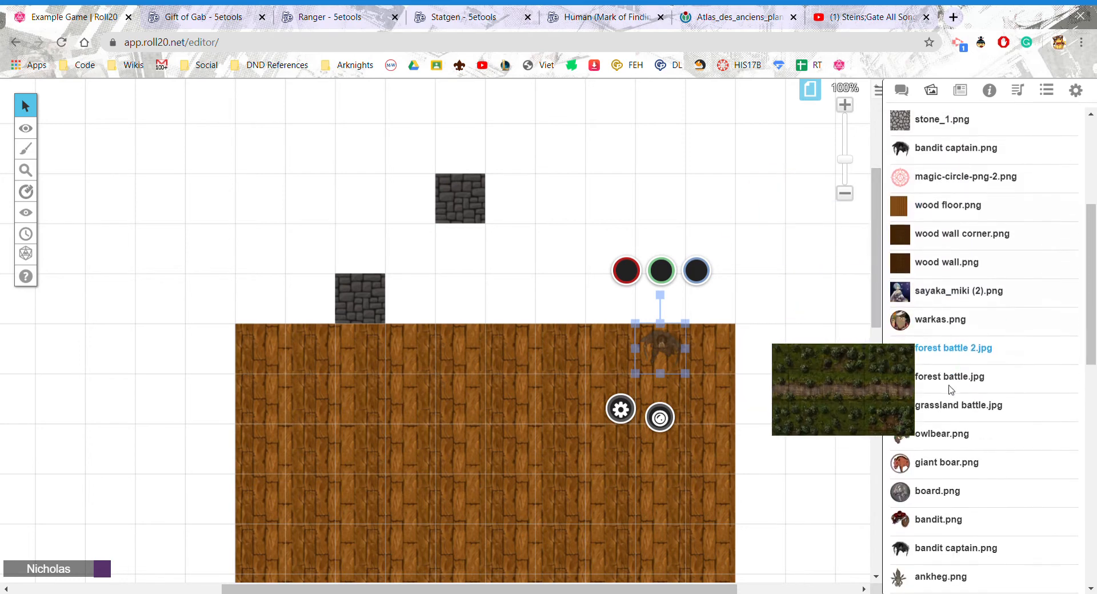
scroll(943, 257, up, 5)
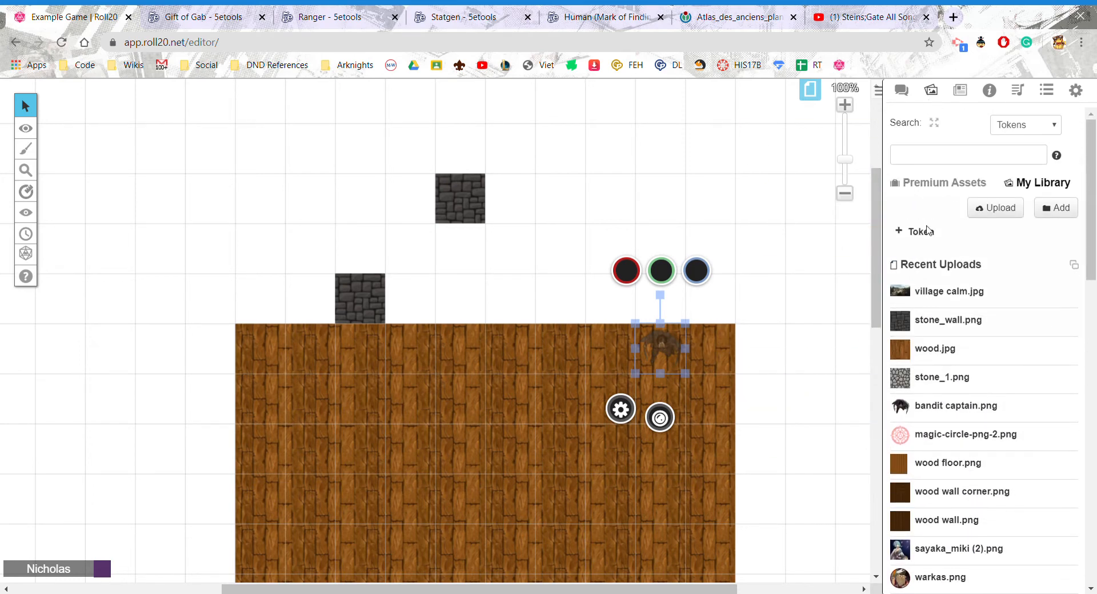
click(933, 182)
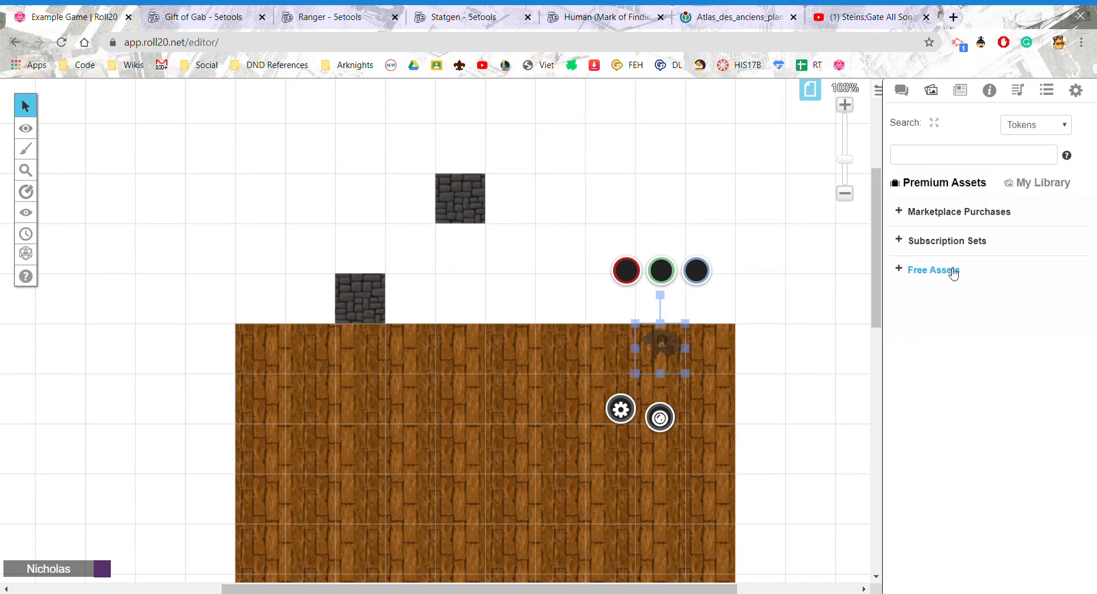
click(893, 276)
scroll(950, 282, down, 1)
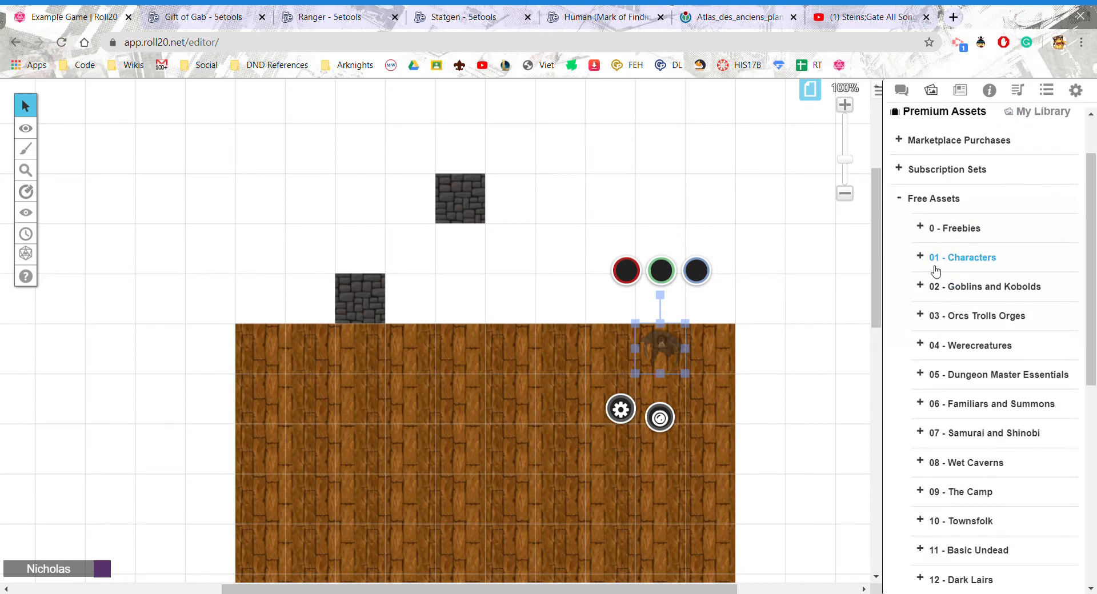
scroll(925, 411, down, 2)
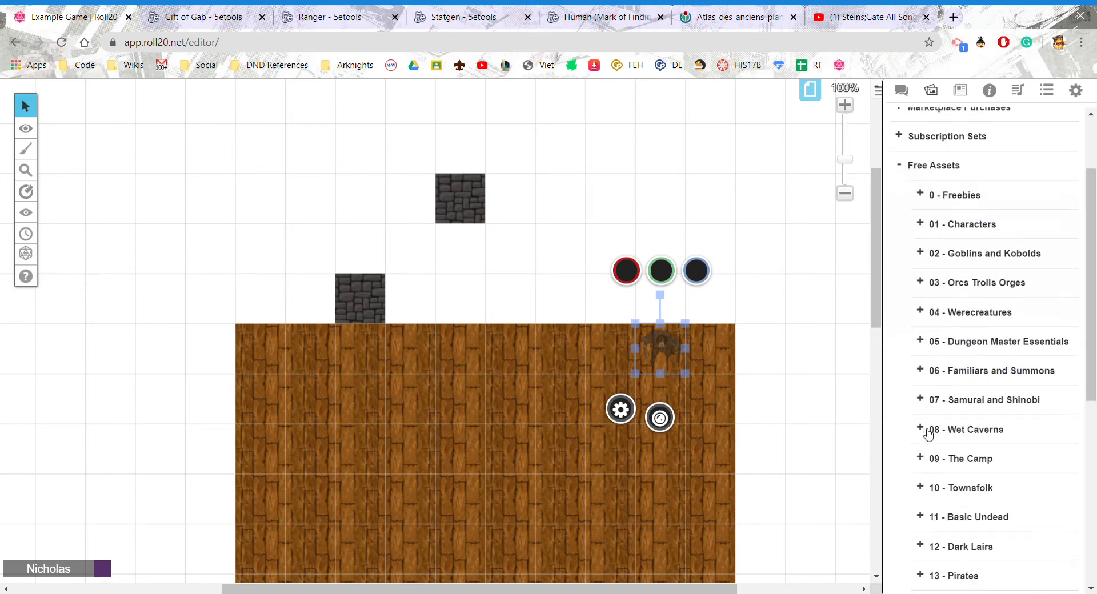
scroll(917, 157, up, 3)
- Search the token art for "door" and bring the web results into view
click(917, 155)
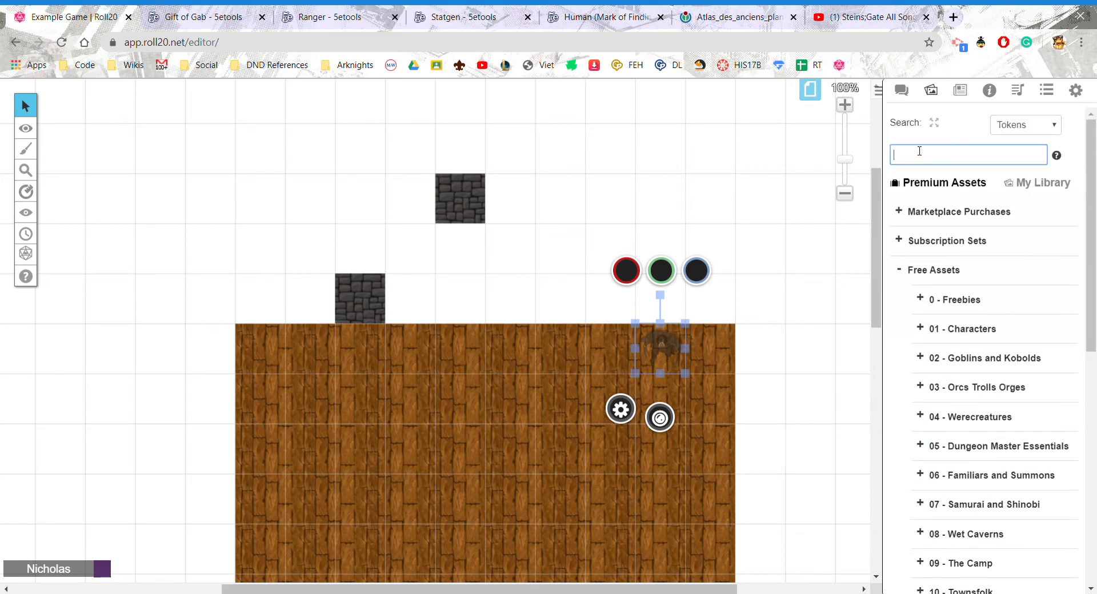
key(Return)
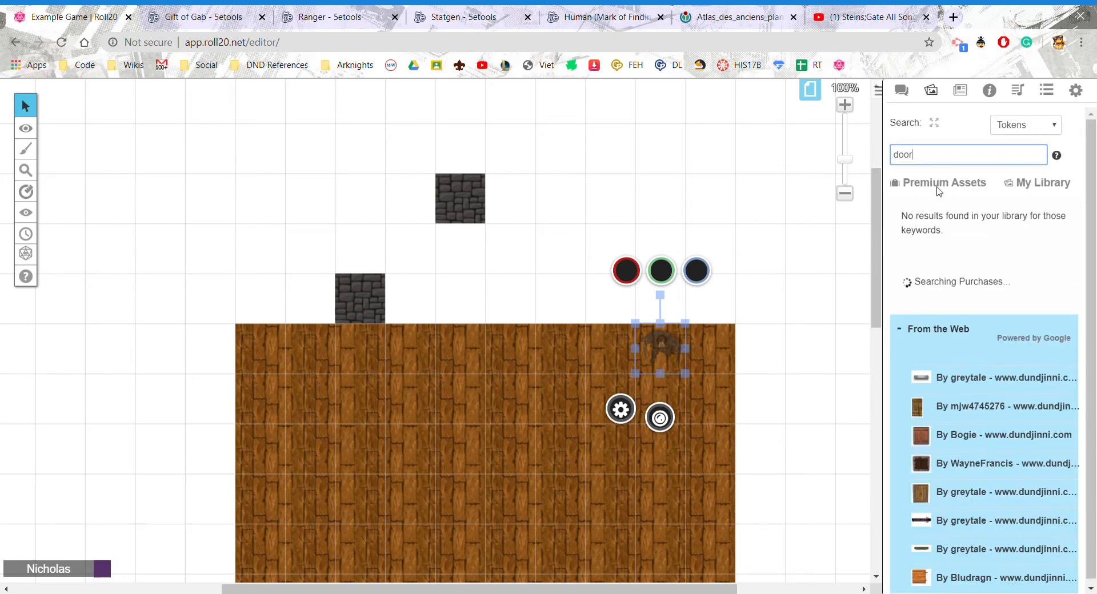
scroll(914, 400, down, 1)
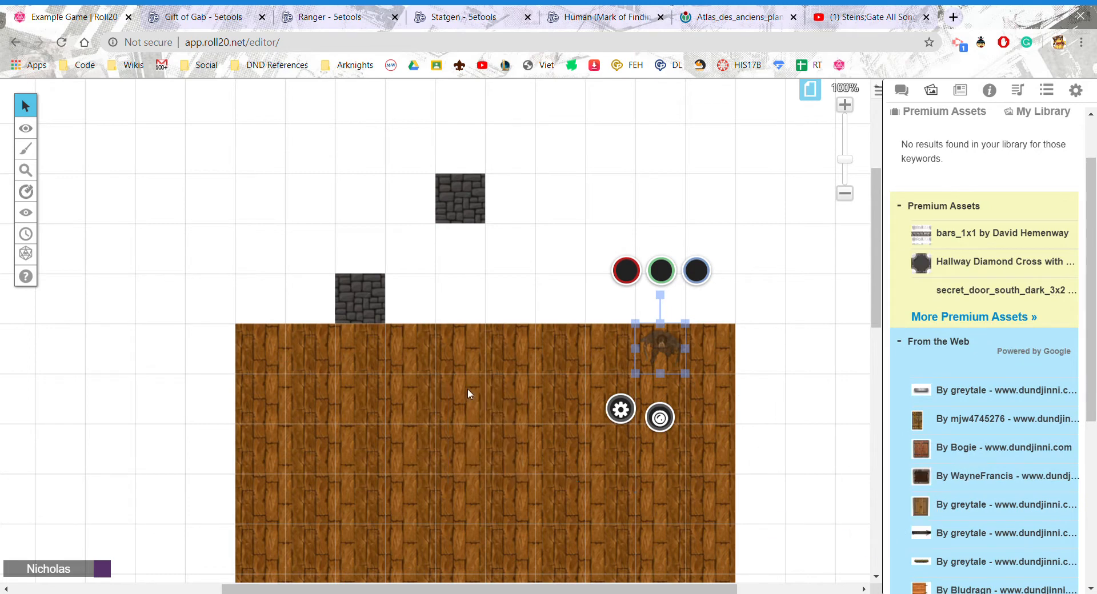
mouse_move(25, 128)
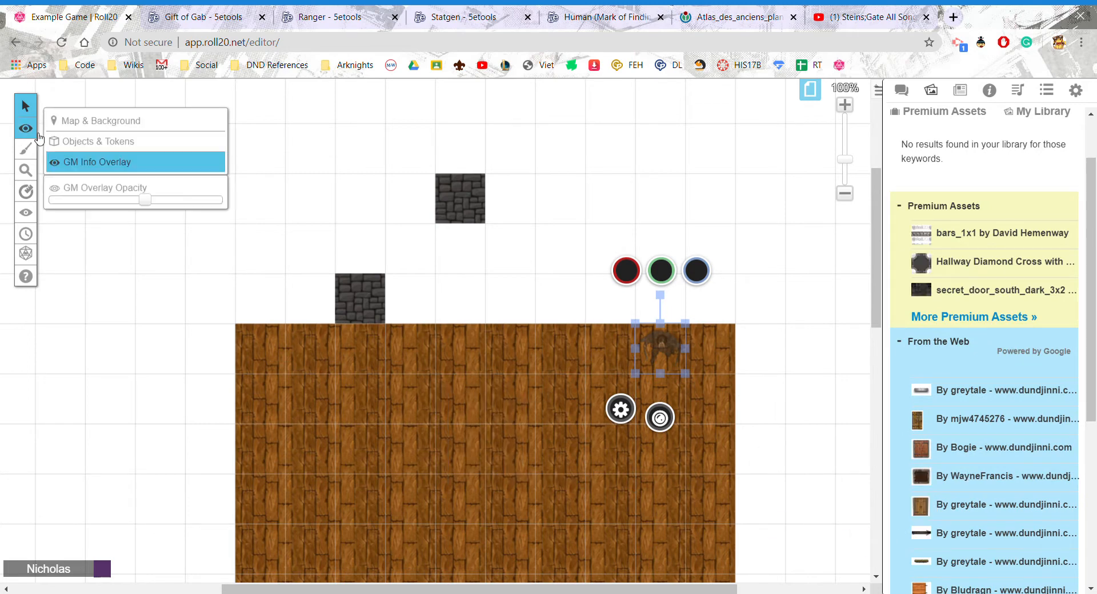
click(102, 146)
click(445, 407)
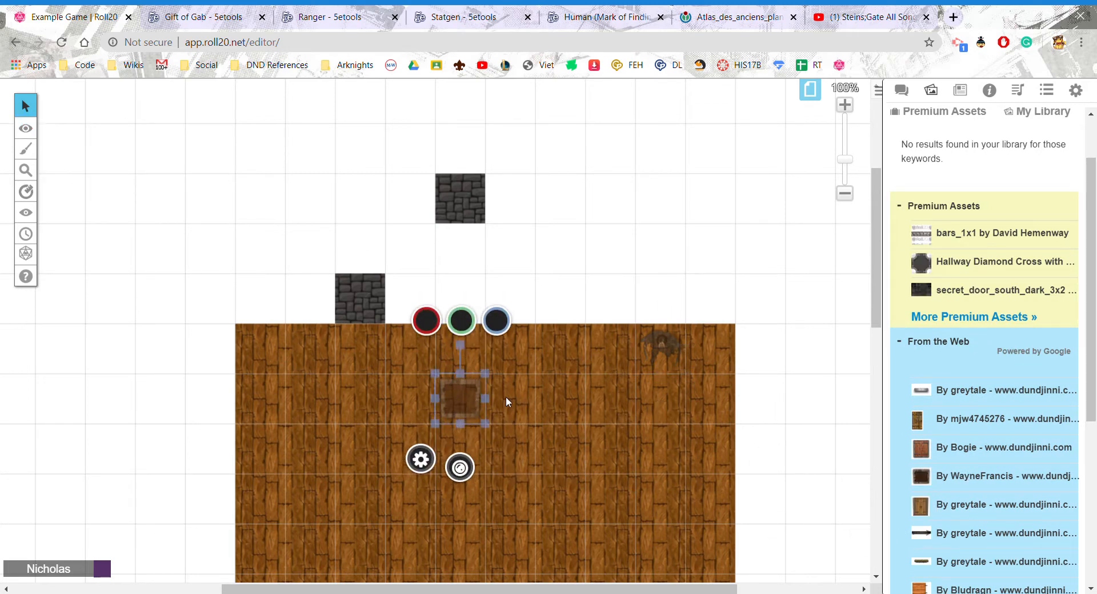
key(Delete)
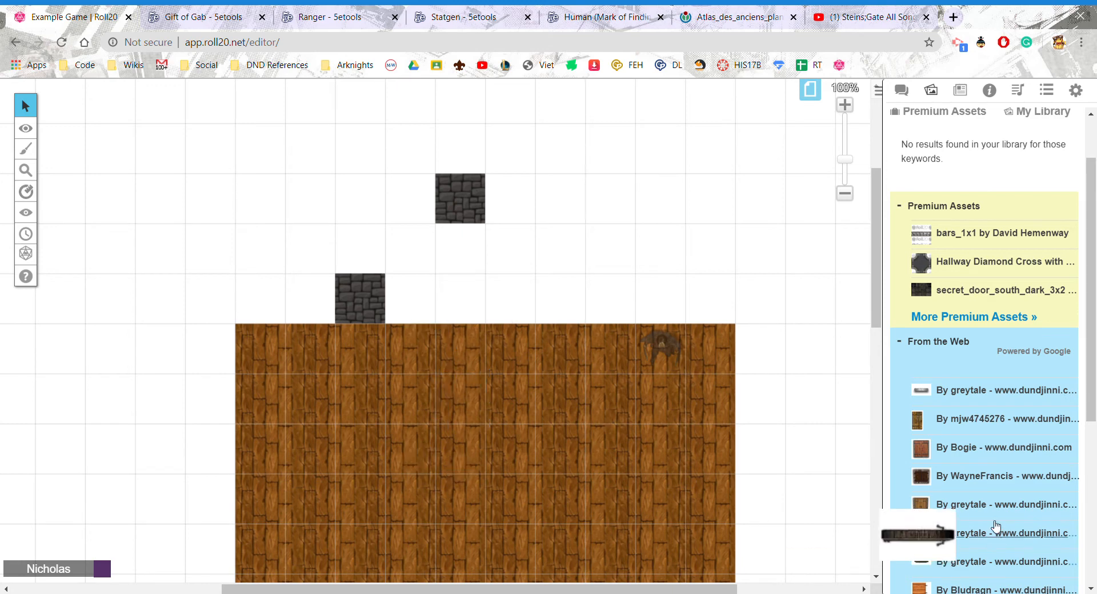
- Place a wooden door image from the web results in the floor's second row on the GM layer and switch to the Objects & Tokens layer
scroll(978, 506, down, 2)
drag(978, 507, 446, 402)
mouse_move(25, 128)
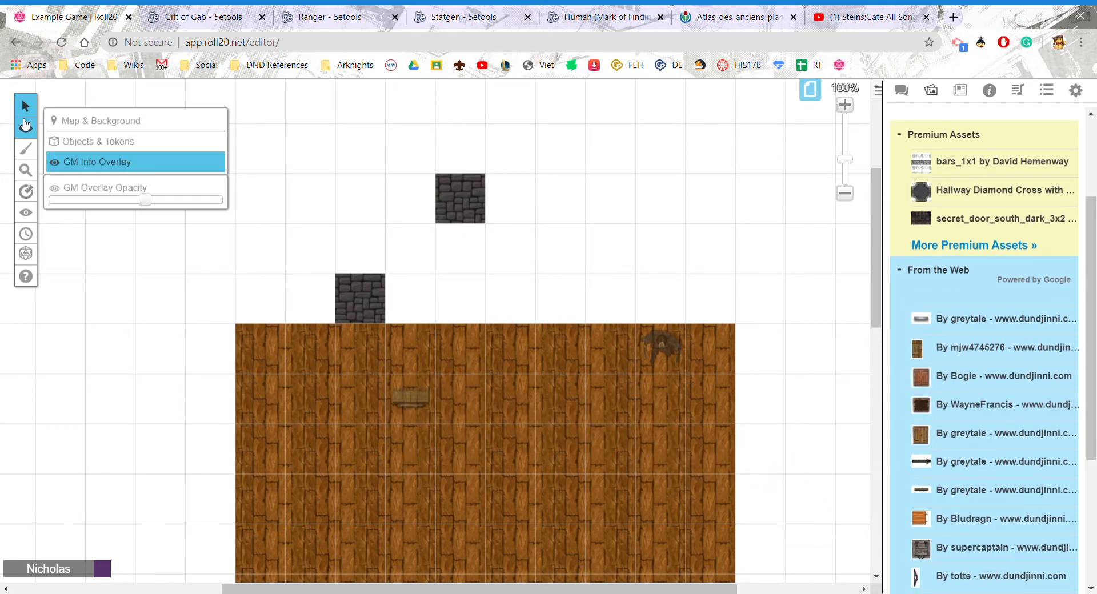
click(91, 117)
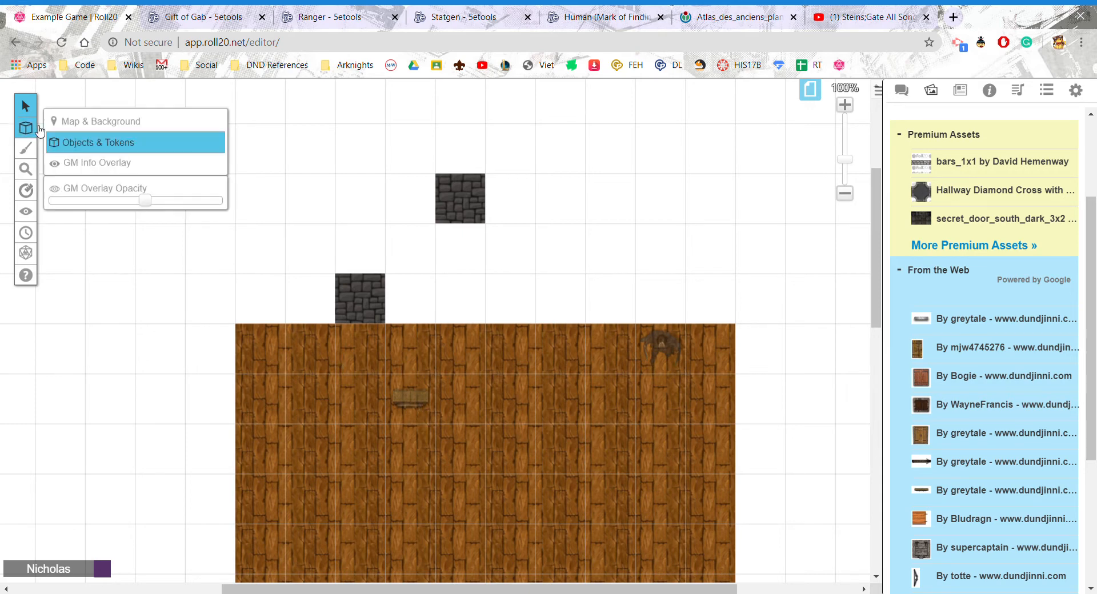
- Return to the GM Info Overlay layer and move the door to the Token Layer
click(94, 162)
right_click(417, 399)
mouse_move(451, 390)
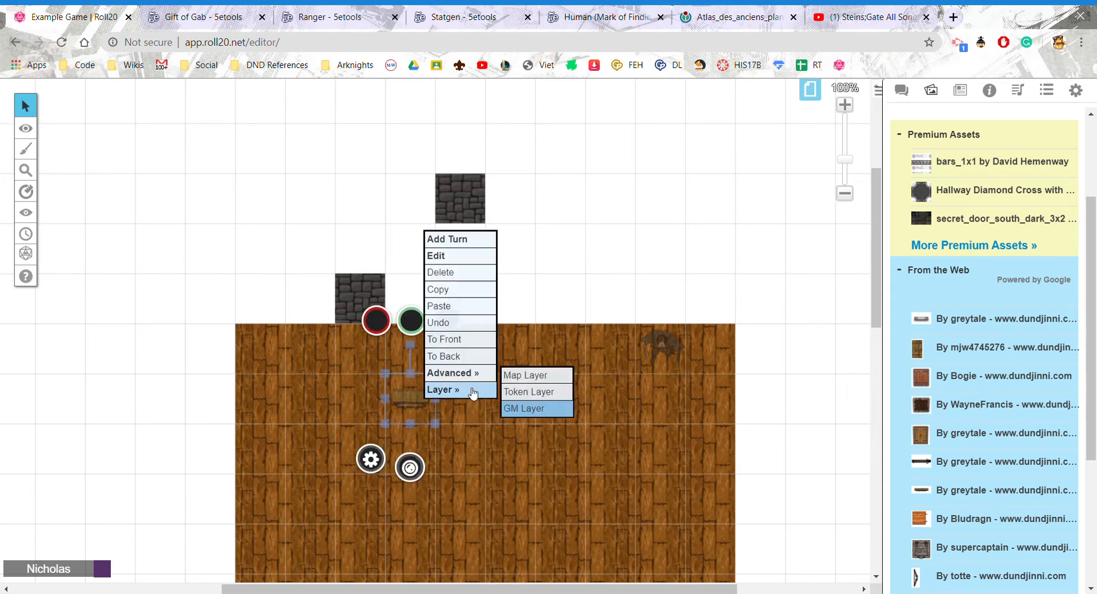
click(517, 392)
- Switch to the Objects & Tokens layer and stretch the door to two squares wide
mouse_move(36, 135)
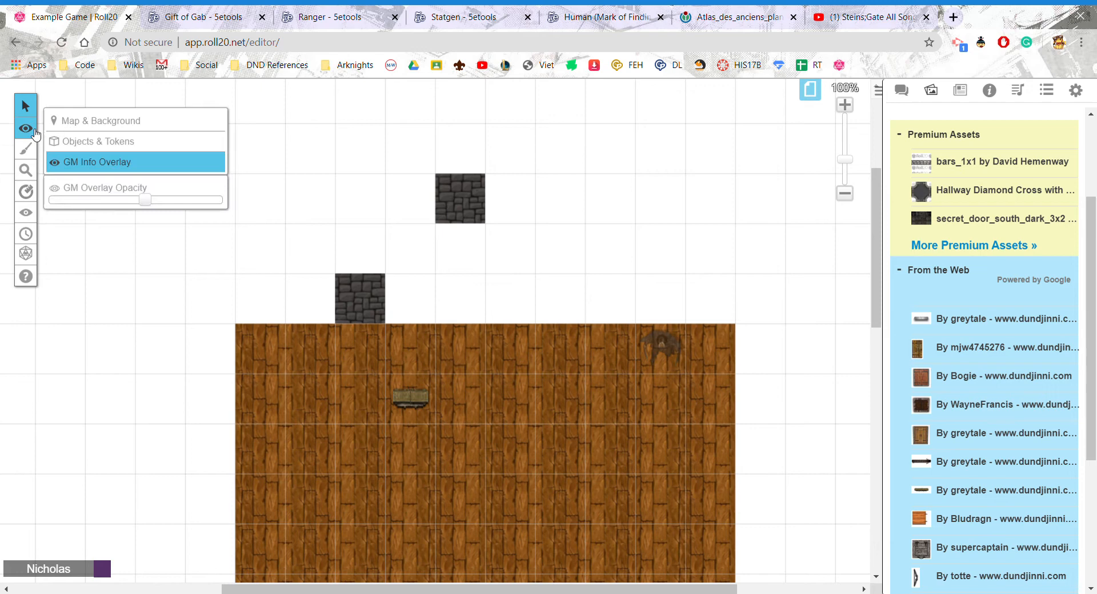
click(85, 140)
click(434, 405)
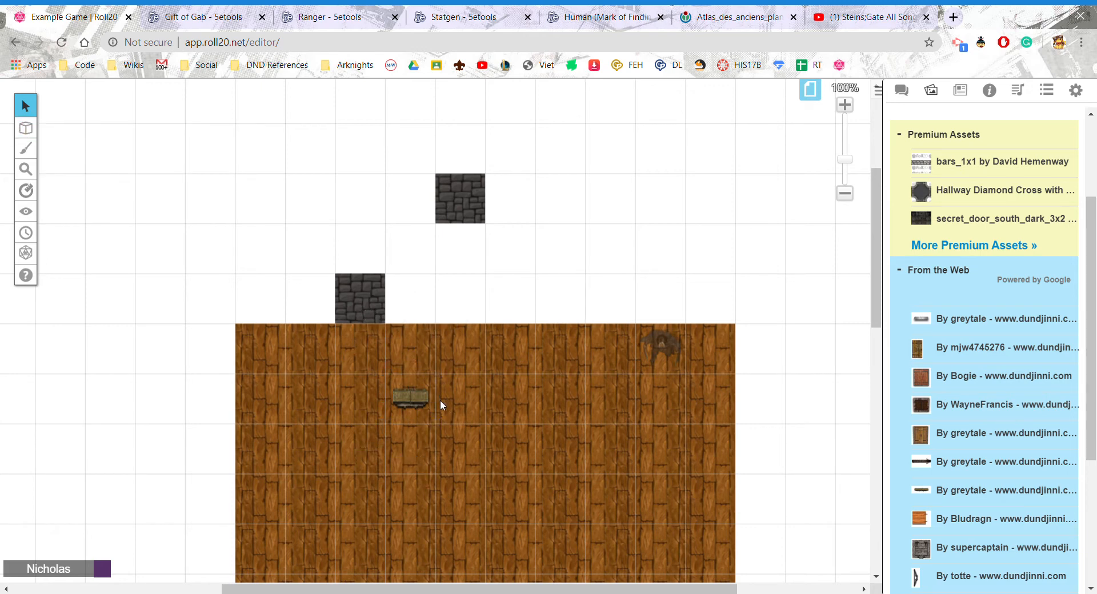
drag(436, 398, 486, 398)
click(495, 430)
- Move the lower stone wall tile down two squares and slightly right so it overlaps the end of the door
scroll(440, 343, down, 1)
drag(377, 245, 377, 346)
drag(466, 134, 555, 238)
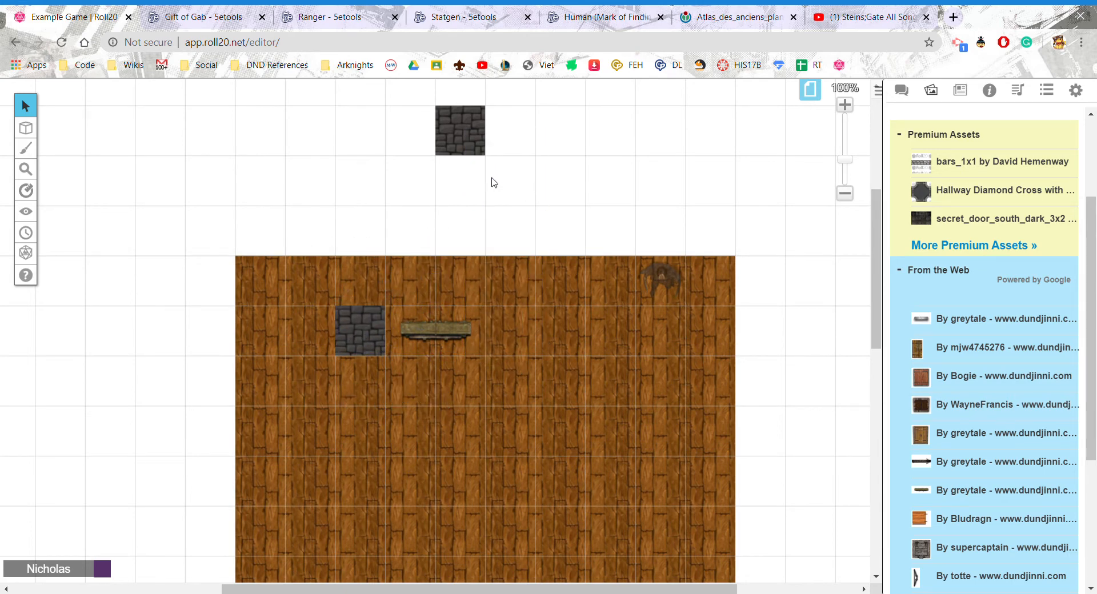
drag(373, 327, 394, 328)
click(464, 347)
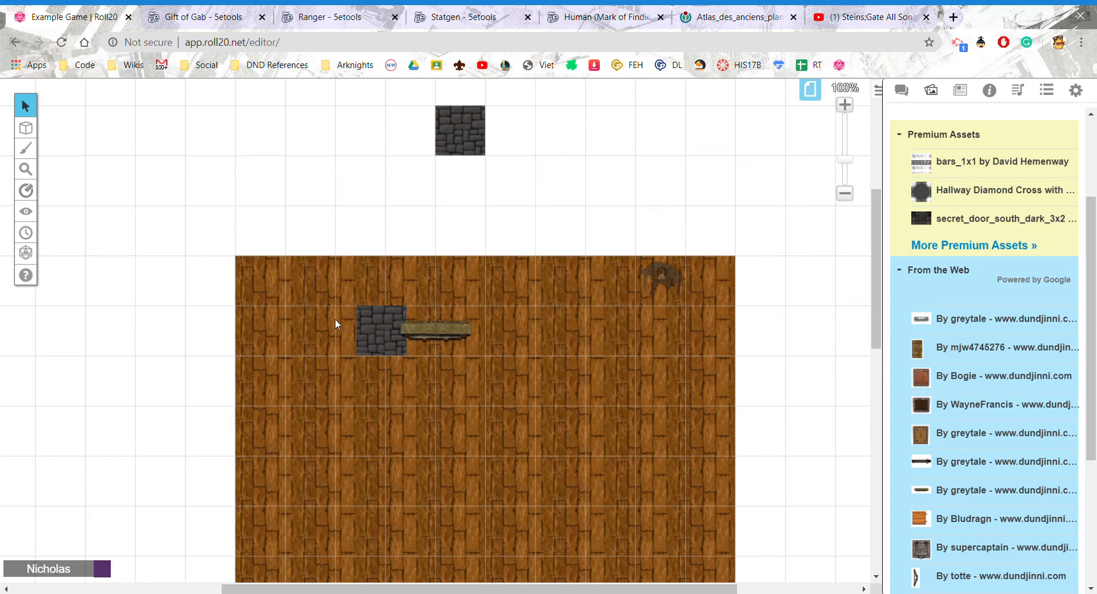
- Send the door beside the stone wall tile to the GM Layer
click(453, 332)
right_click(453, 331)
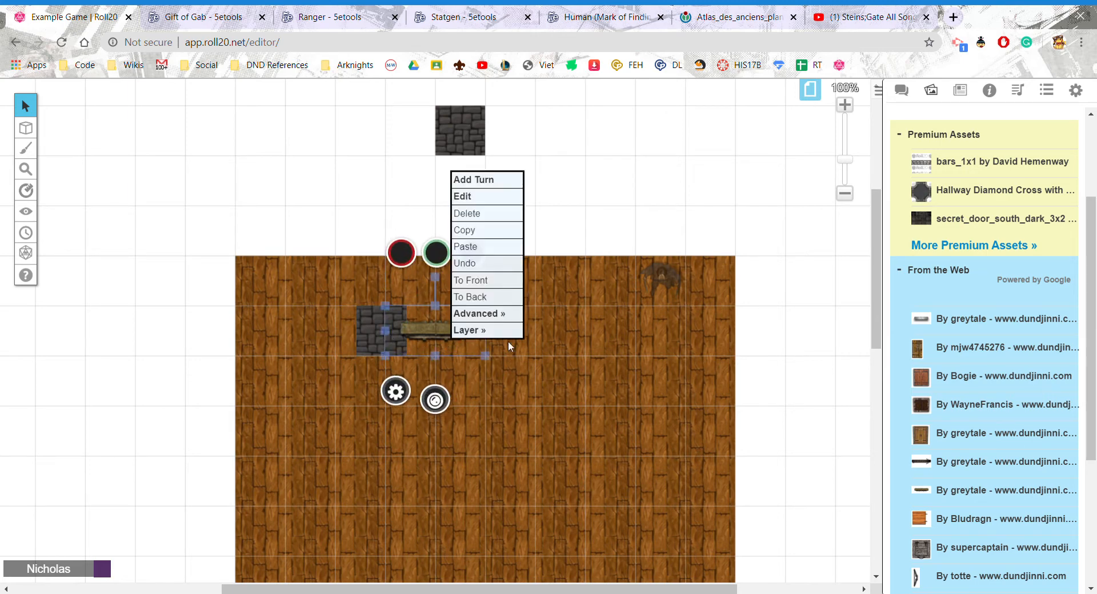
mouse_move(485, 330)
click(568, 352)
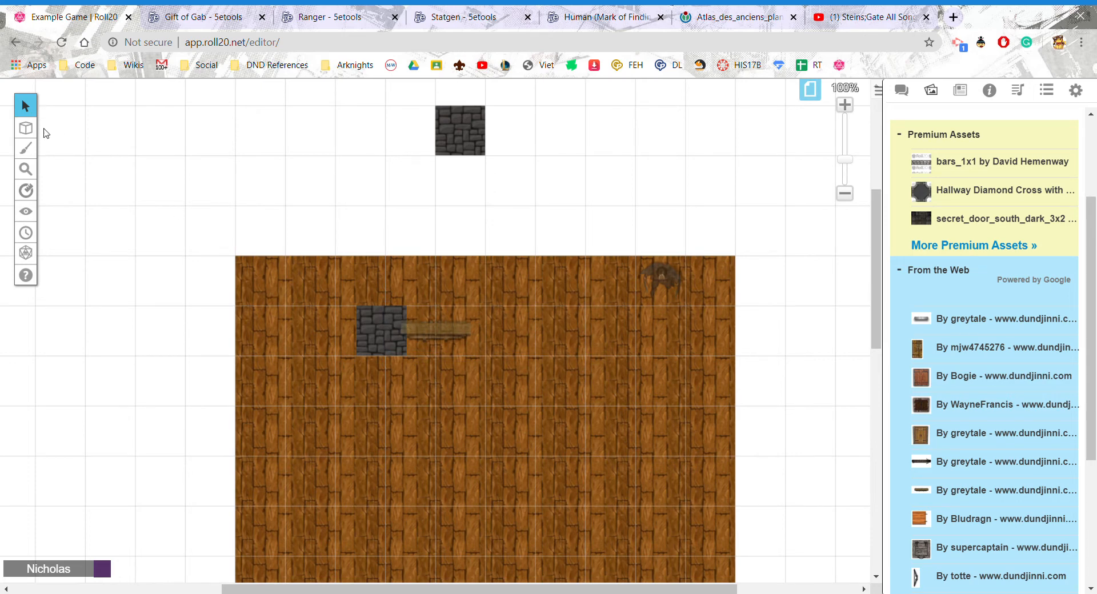
- Set the GM Overlay Opacity to about the middle of its range
mouse_move(28, 137)
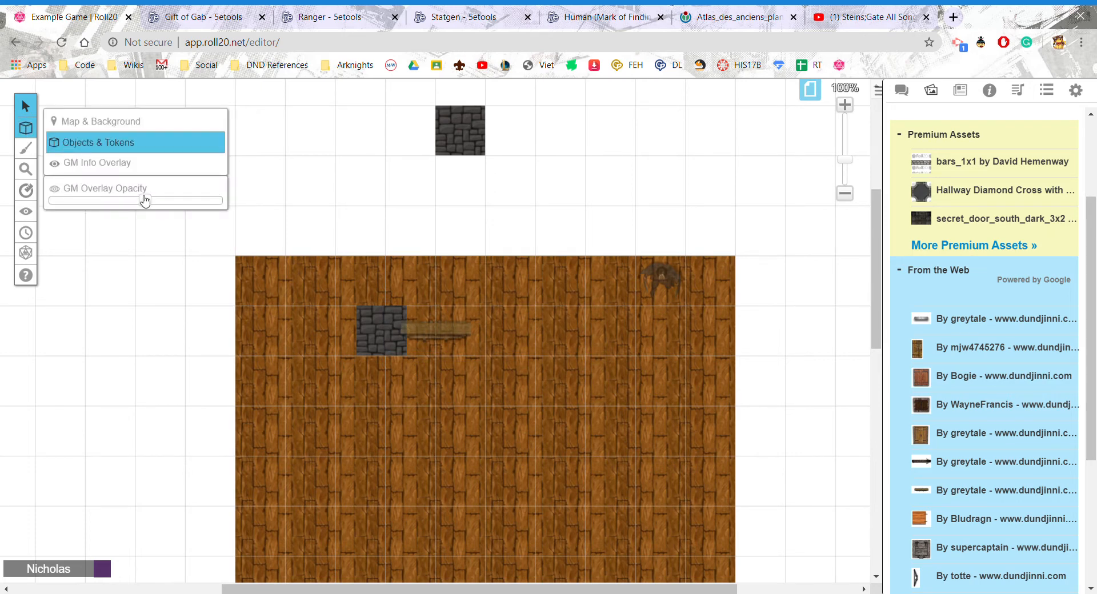
mouse_move(150, 201)
mouse_down()
mouse_move(86, 201)
mouse_move(184, 201)
mouse_move(117, 201)
mouse_move(136, 201)
mouse_up()
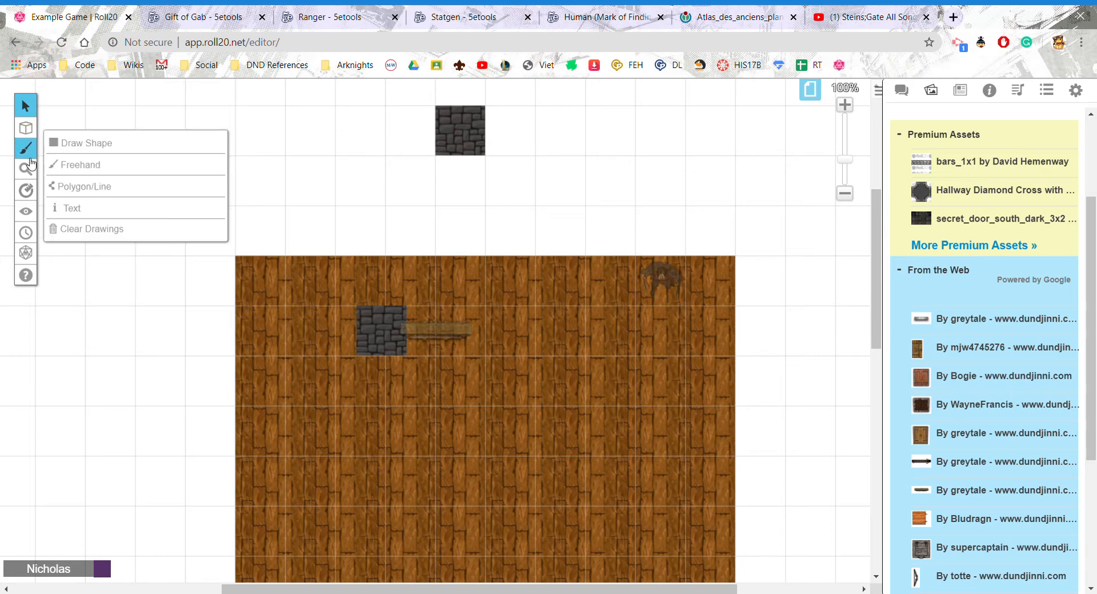
- Draw two freehand purple arrows pointing at the wooden floor's upper-left corner, one from outside the floor and one across the stone tile
mouse_move(31, 160)
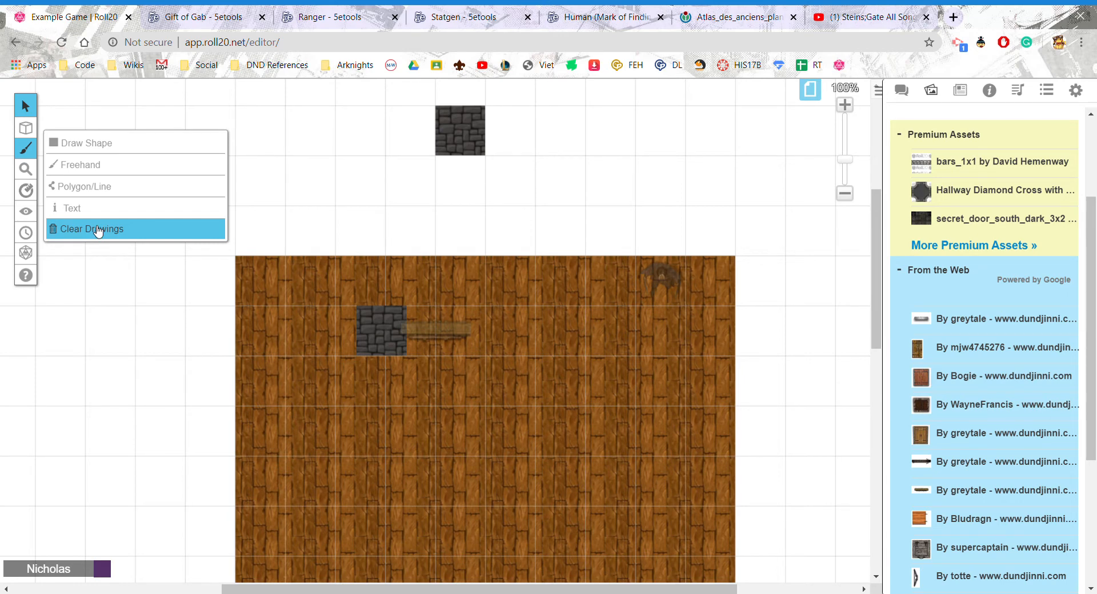
click(80, 165)
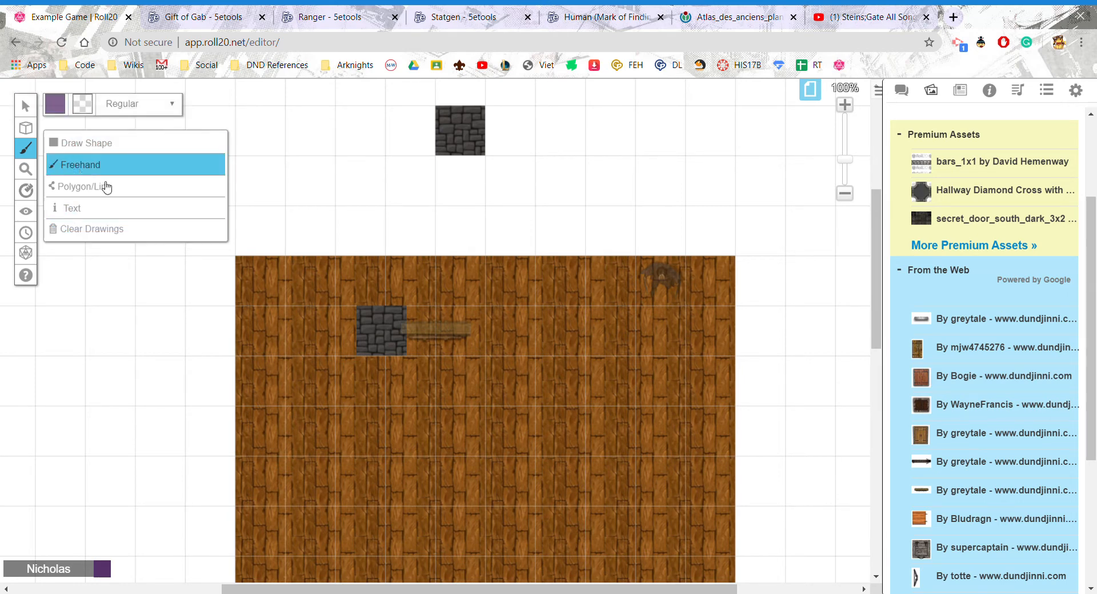
mouse_move(111, 431)
mouse_down()
mouse_move(262, 254)
mouse_move(280, 278)
mouse_up()
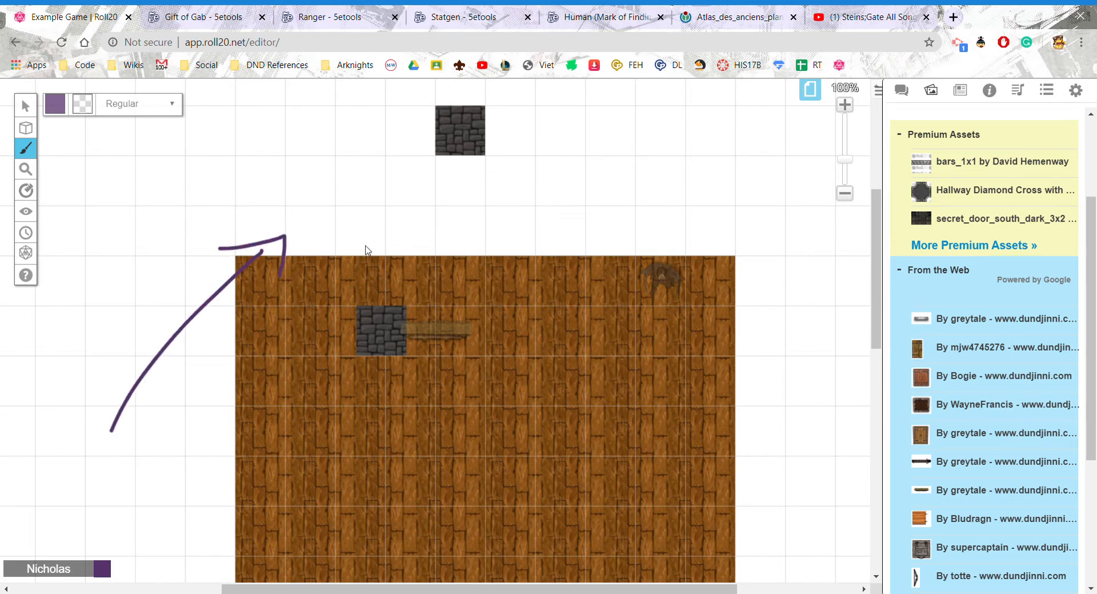
mouse_move(433, 444)
mouse_down()
mouse_move(313, 252)
mouse_move(358, 239)
mouse_up()
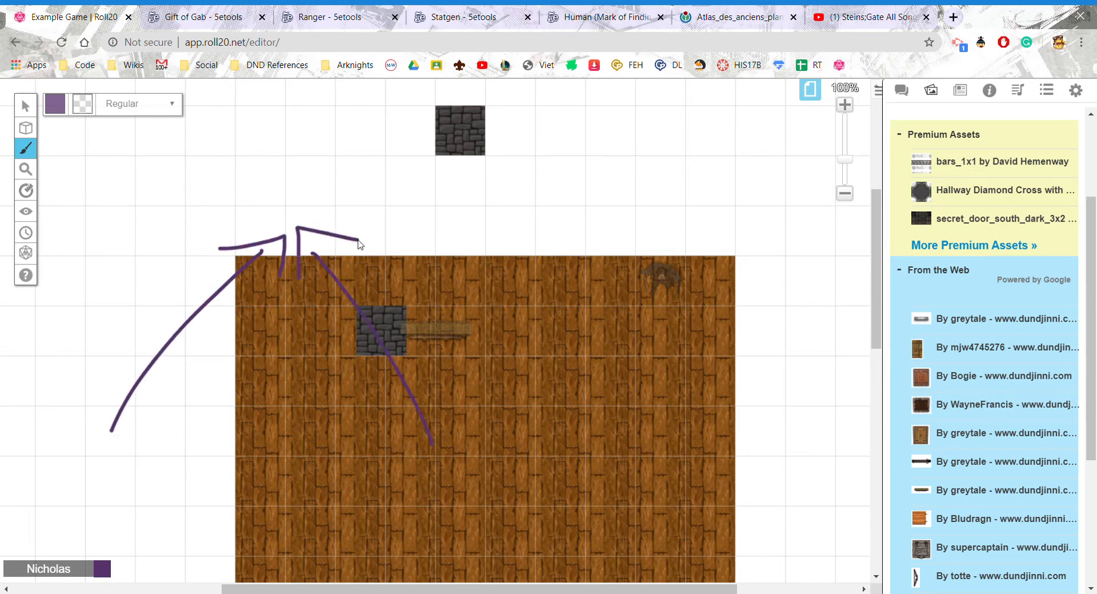
click(22, 99)
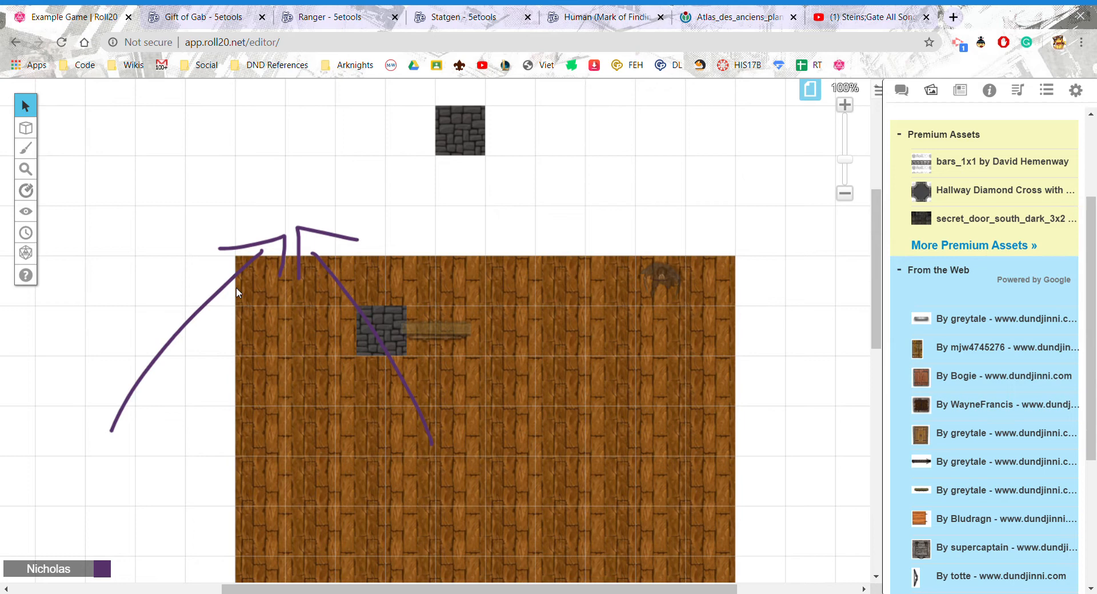
click(320, 237)
shift+click(358, 312)
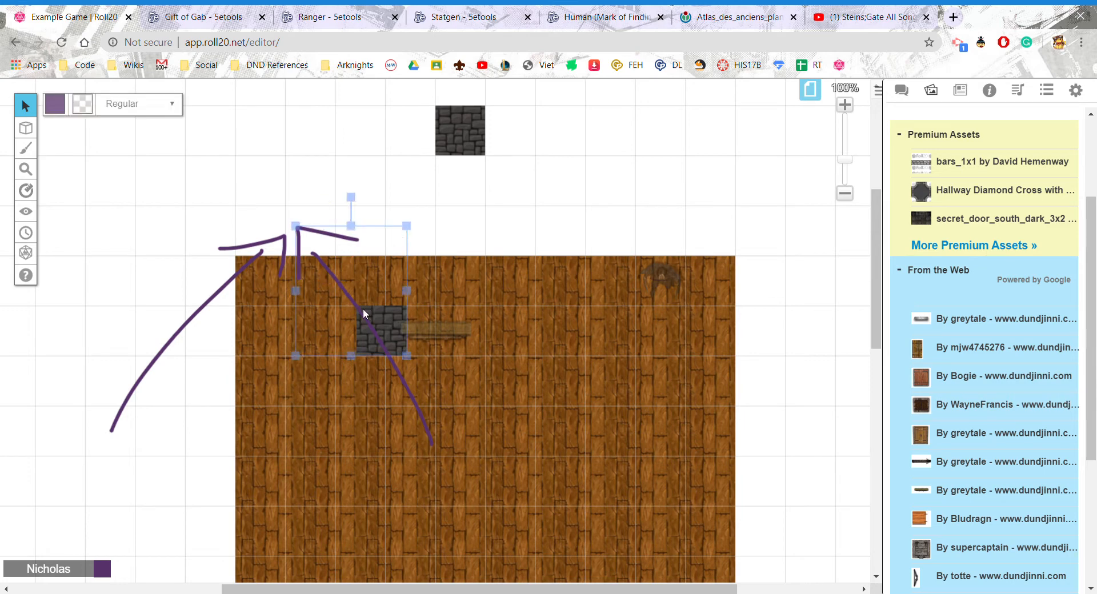
right_click(362, 308)
click(412, 392)
click(493, 400)
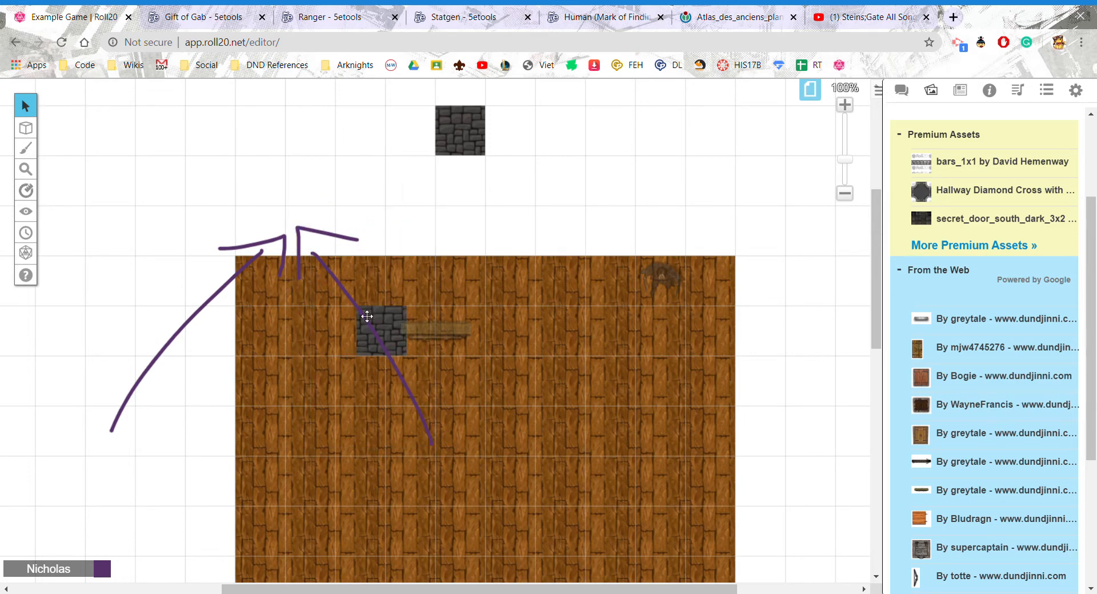
- Select both strokes of the arrow crossing the stone tile and view the grouping options available for them
click(355, 301)
shift+click(327, 237)
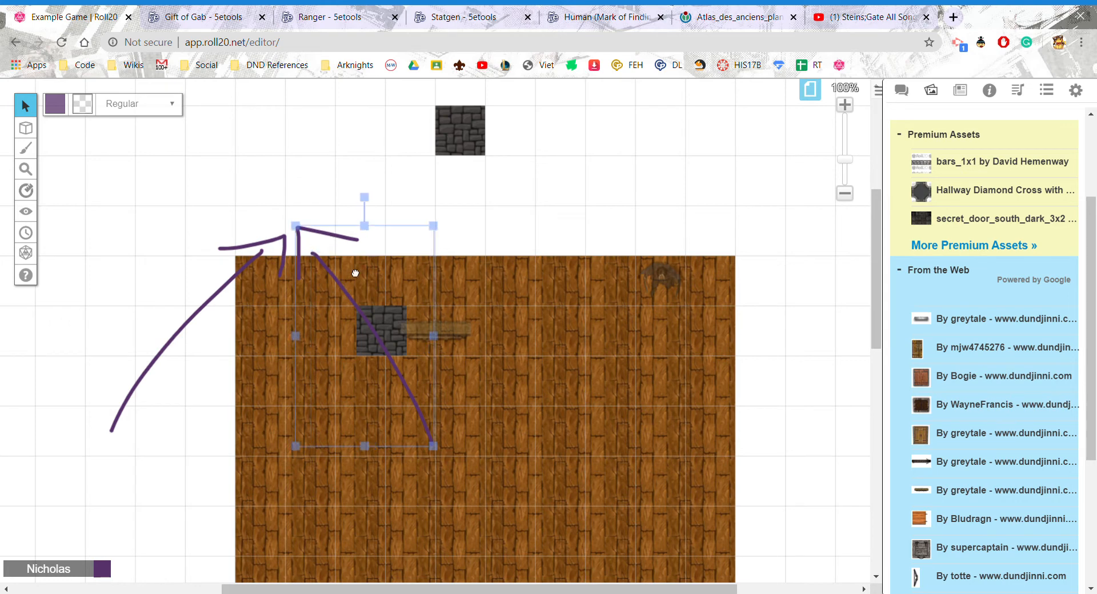
right_click(357, 240)
mouse_move(408, 243)
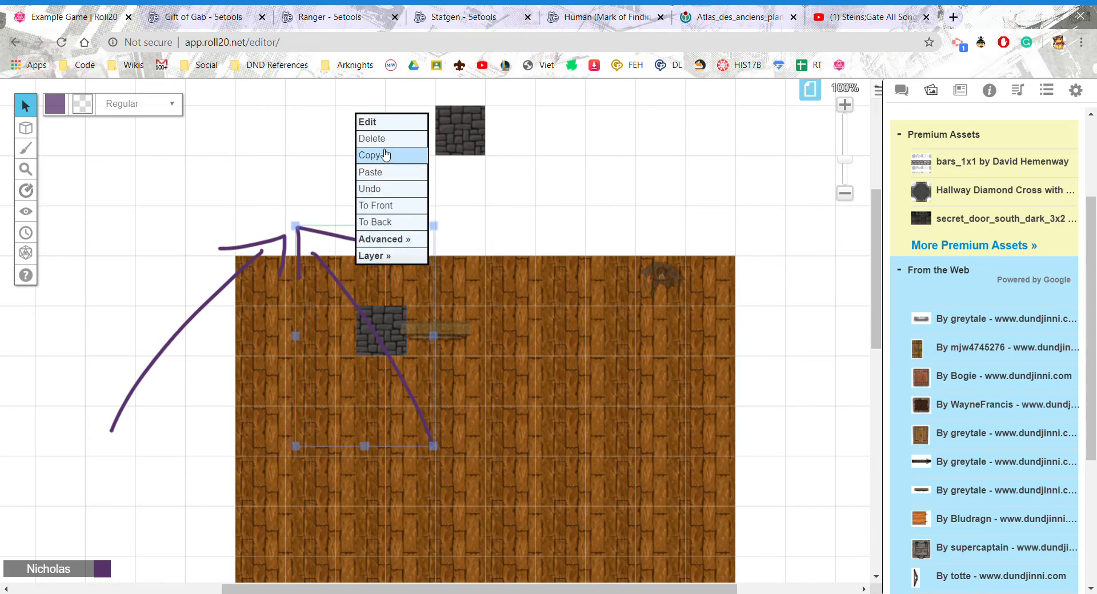
click(522, 180)
drag(357, 214, 319, 284)
right_click(337, 240)
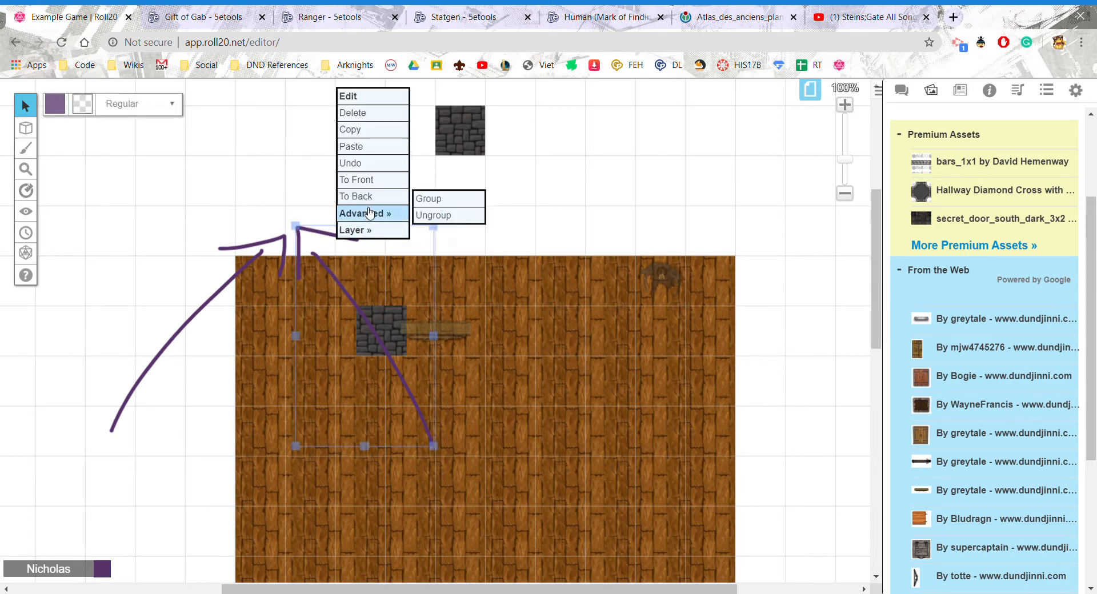
click(282, 159)
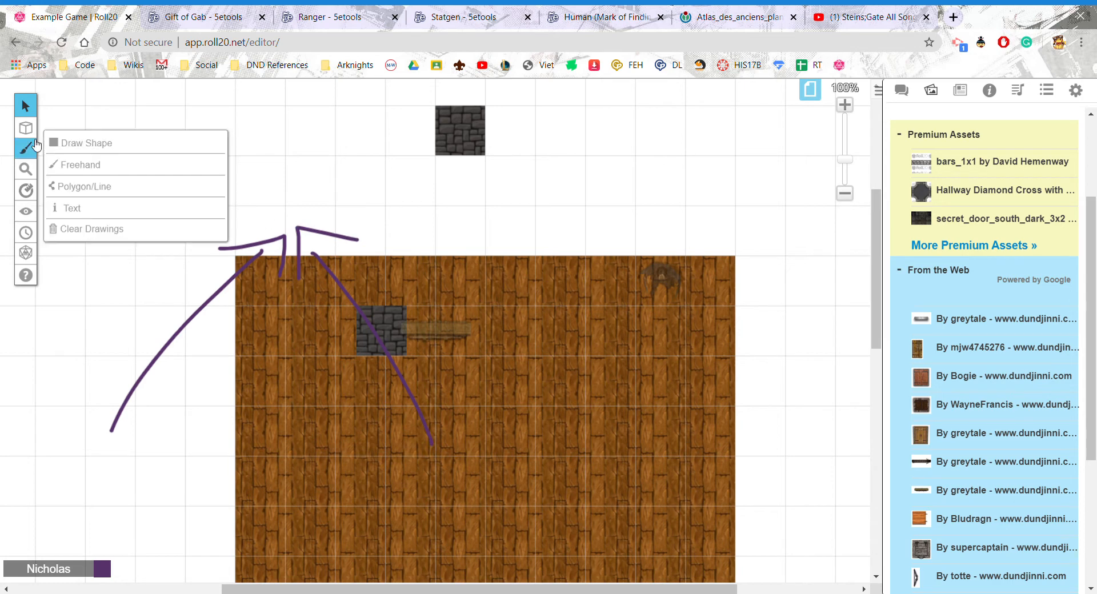
- Clear all drawings on the current layer
click(95, 228)
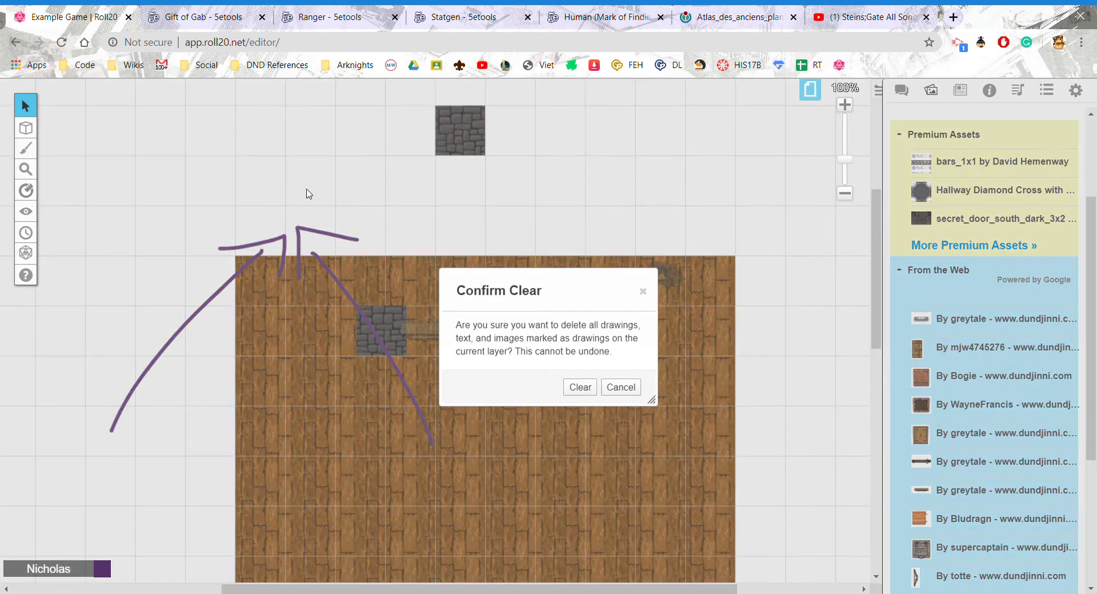
click(581, 387)
- Review the zoom tool and the fog of war options for revealing, hiding and resetting areas
click(26, 169)
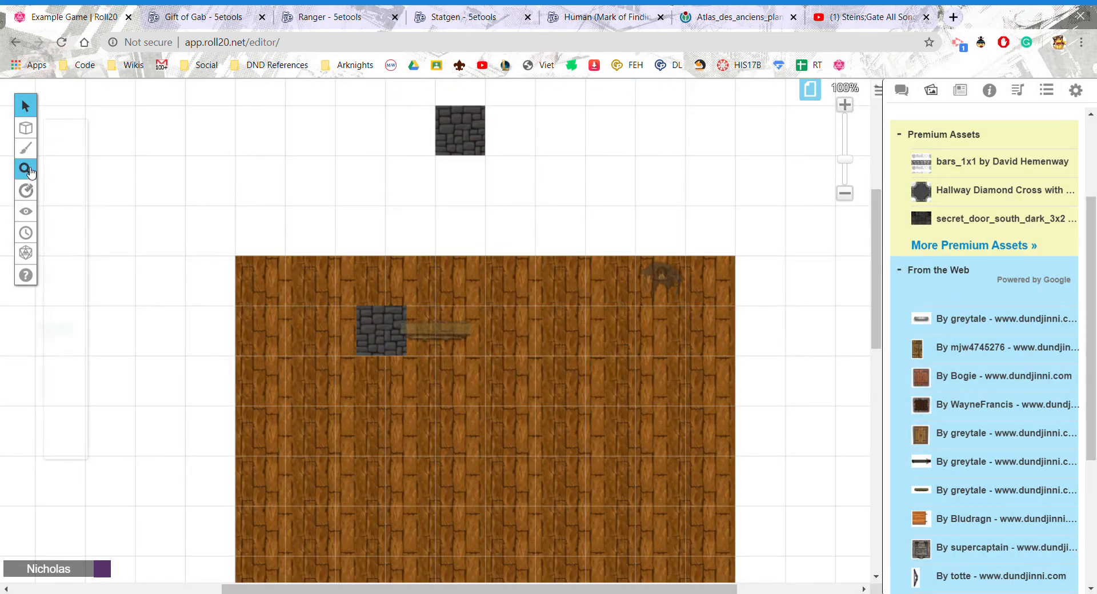
click(25, 213)
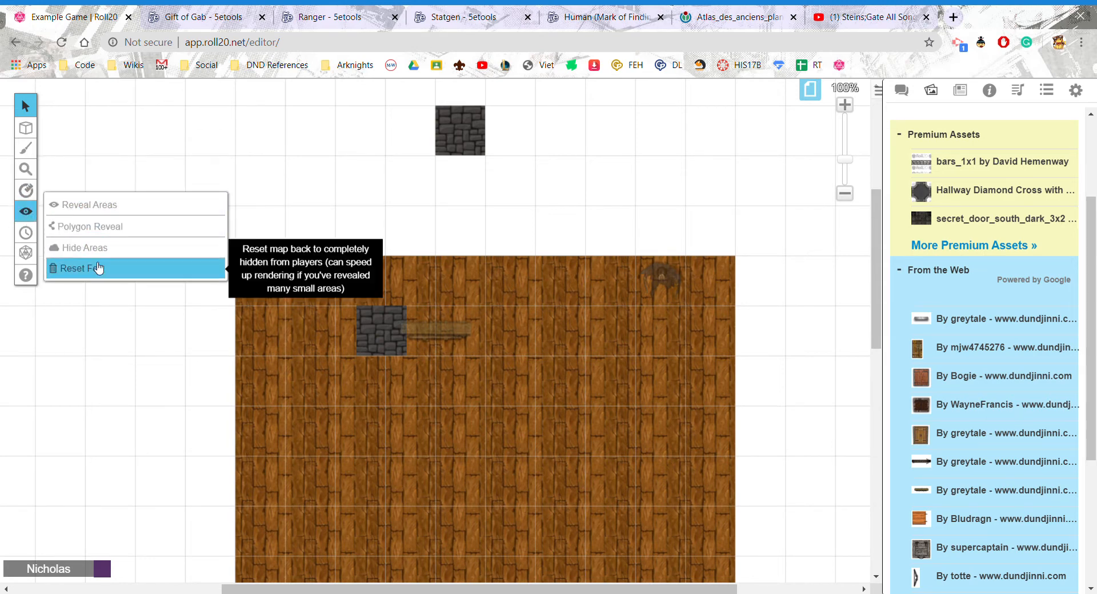
- Open the Turn Order tracker and place it in the empty area between the toolbar and the wooden floor
click(31, 236)
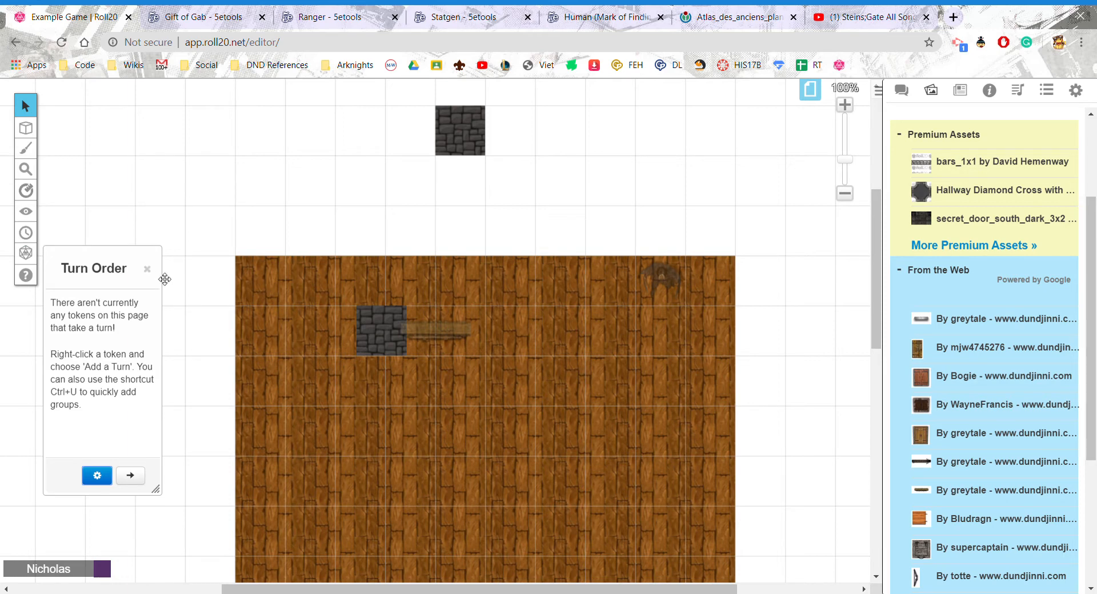
click(147, 268)
click(31, 236)
drag(94, 269, 210, 247)
mouse_move(27, 217)
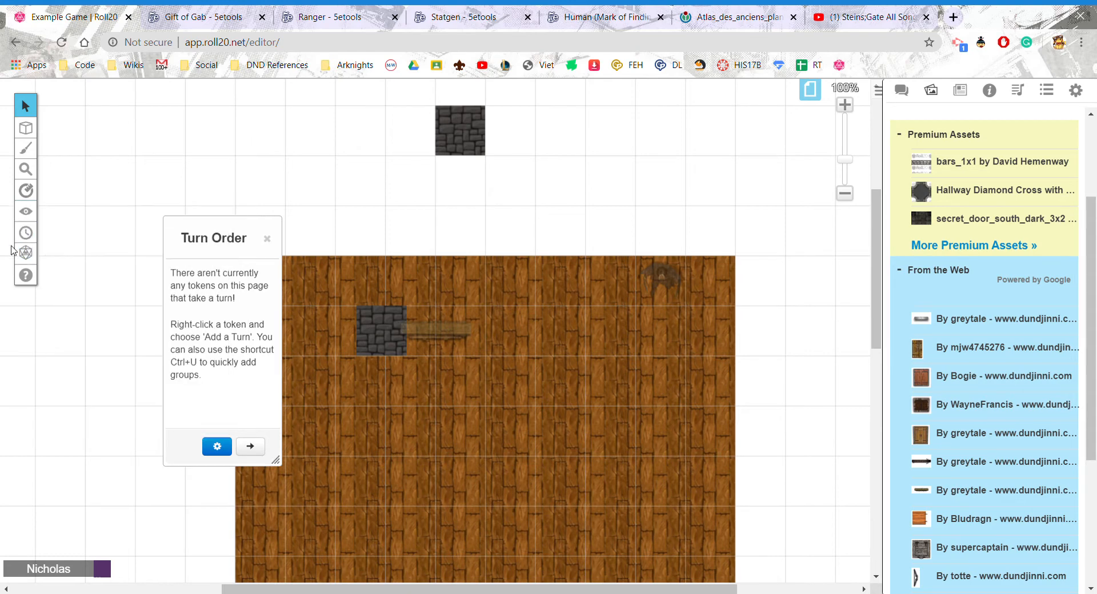
drag(197, 237, 88, 190)
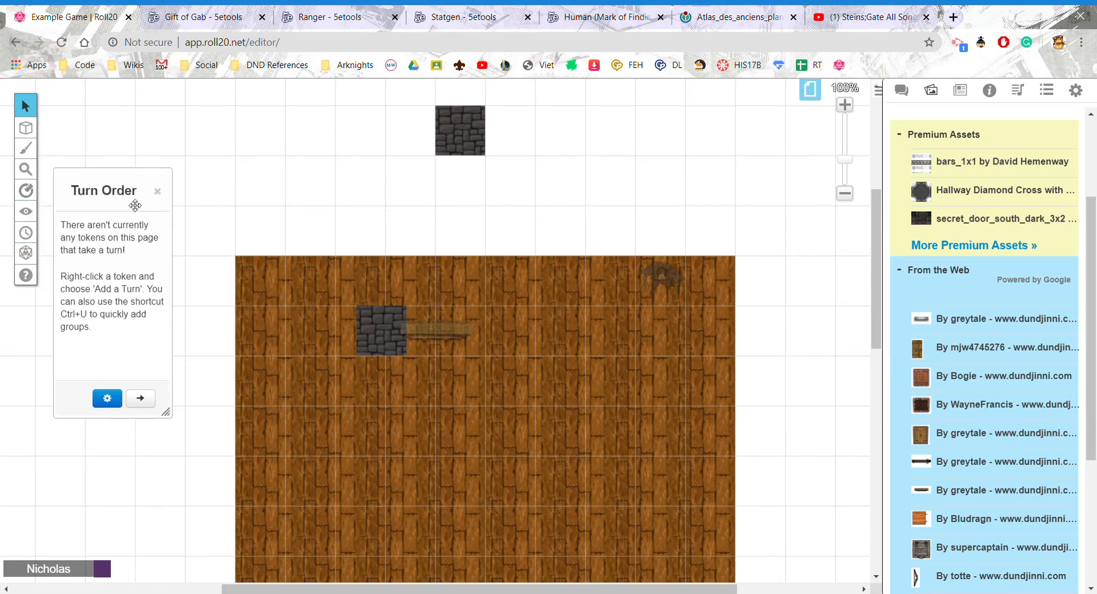
drag(116, 204, 134, 191)
double_click(180, 217)
double_click(174, 226)
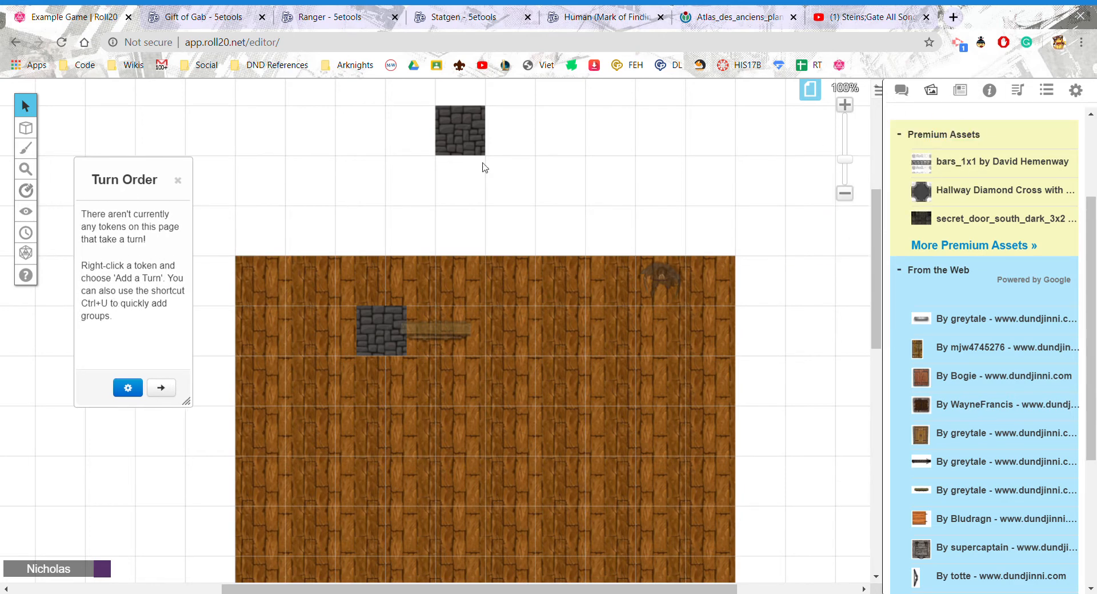
- Look at the journal and the art library, and return to the chat
click(956, 92)
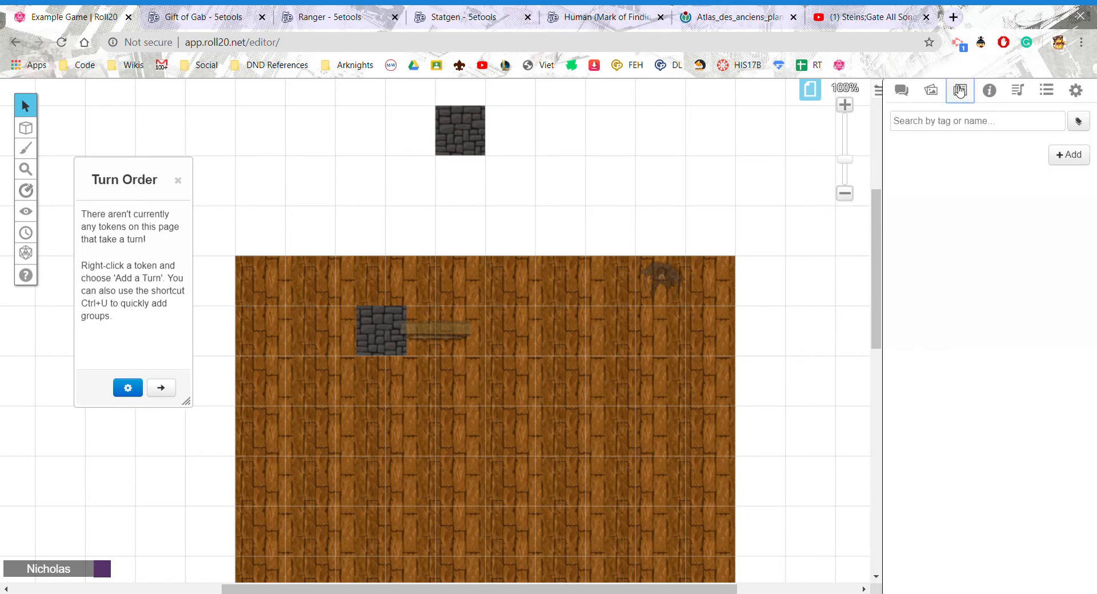
click(932, 92)
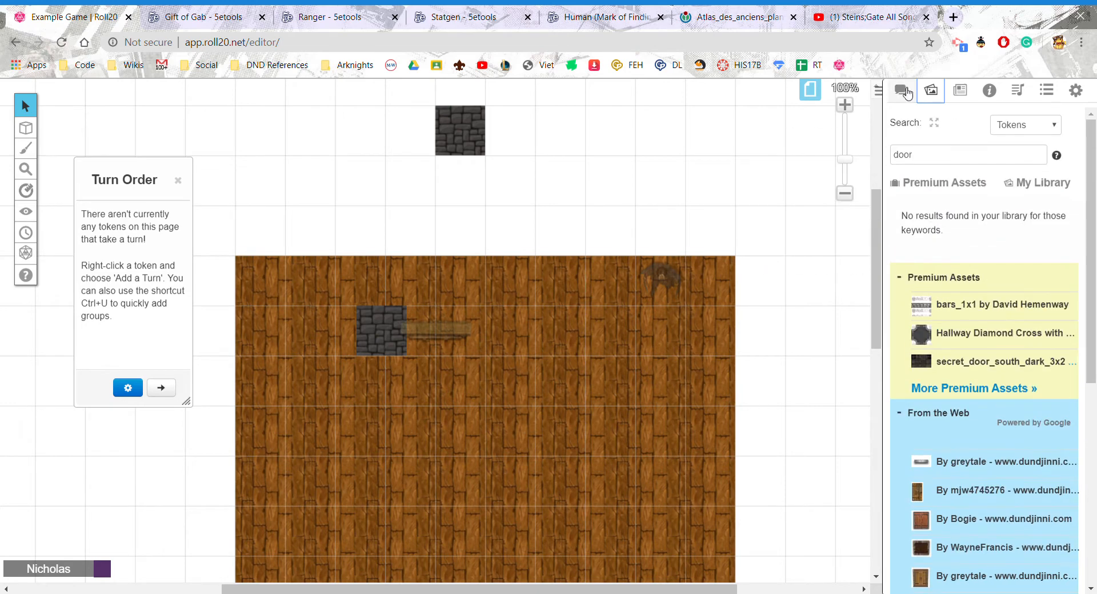
click(908, 93)
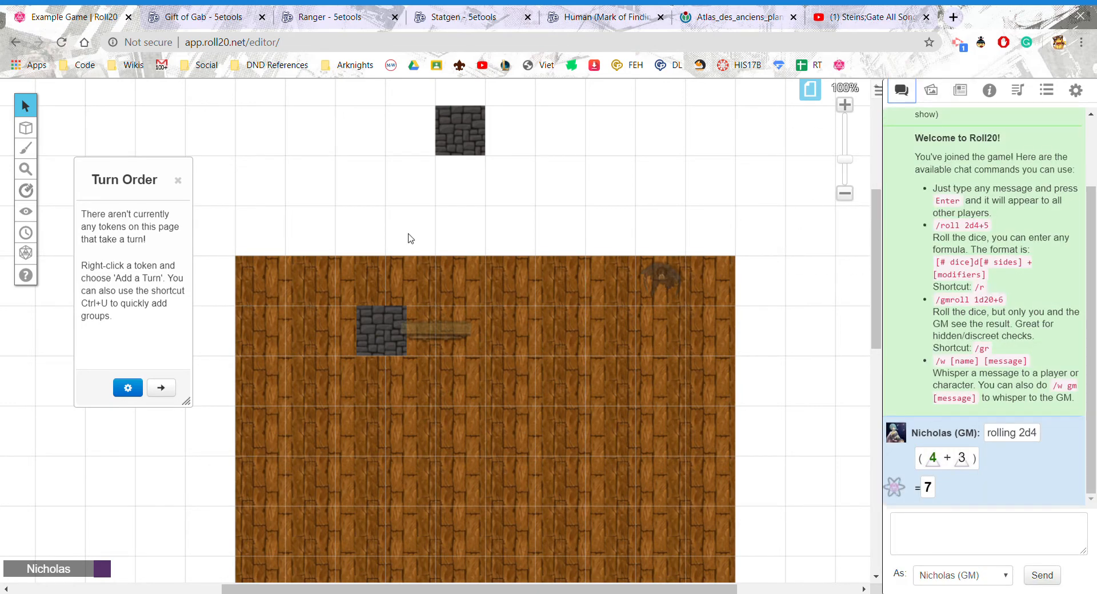
- Switch to the GM Info Overlay layer and move the dark creature token to the Token Layer
mouse_move(25, 128)
click(109, 163)
click(685, 287)
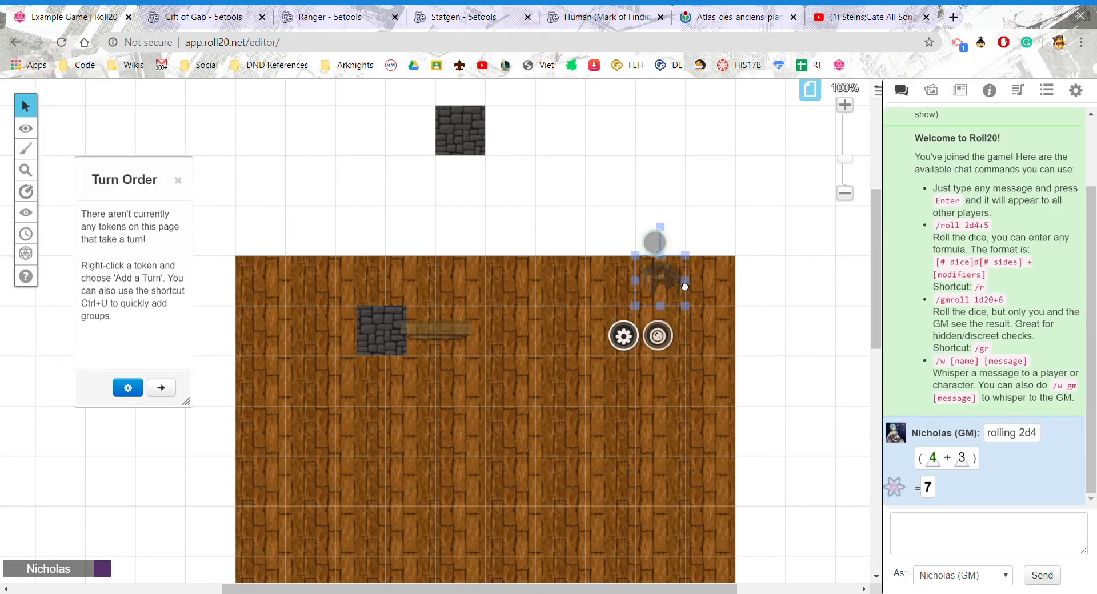
right_click(685, 287)
mouse_move(701, 272)
click(780, 289)
- Return to the Objects & Tokens layer and select the dark creature token
mouse_move(26, 128)
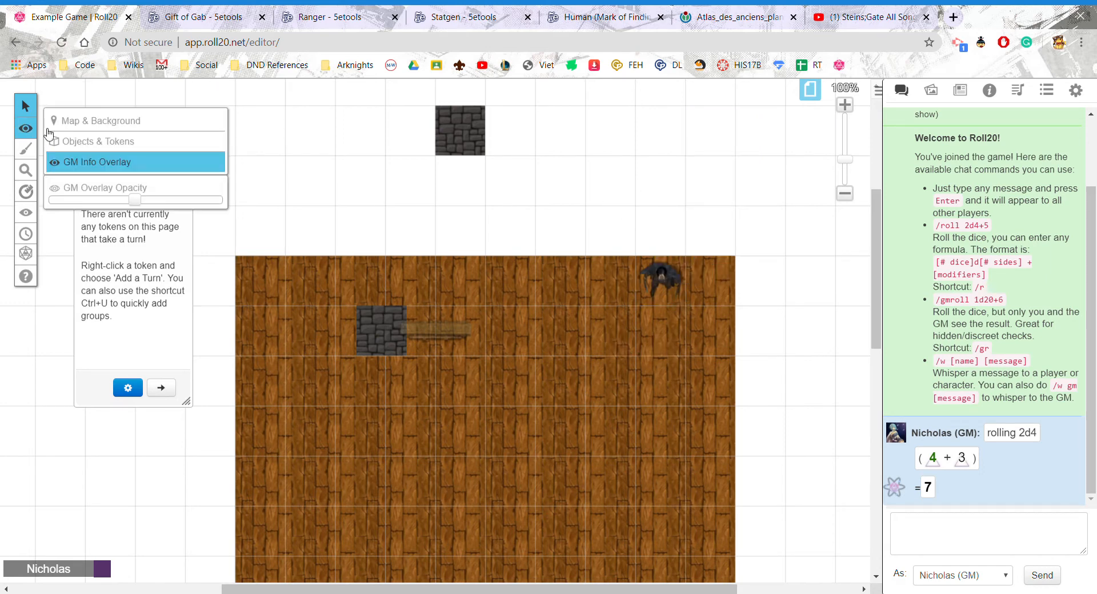
click(50, 140)
click(676, 300)
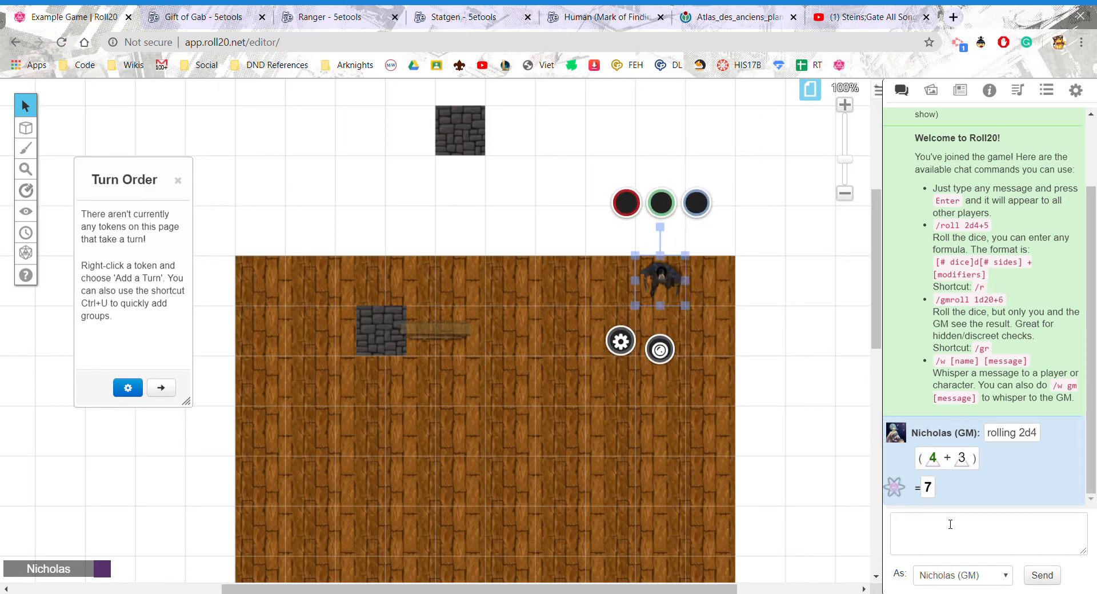
- Look through the journal, art library and D&D 5th Edition compendium, and return to the chat
click(909, 524)
click(966, 88)
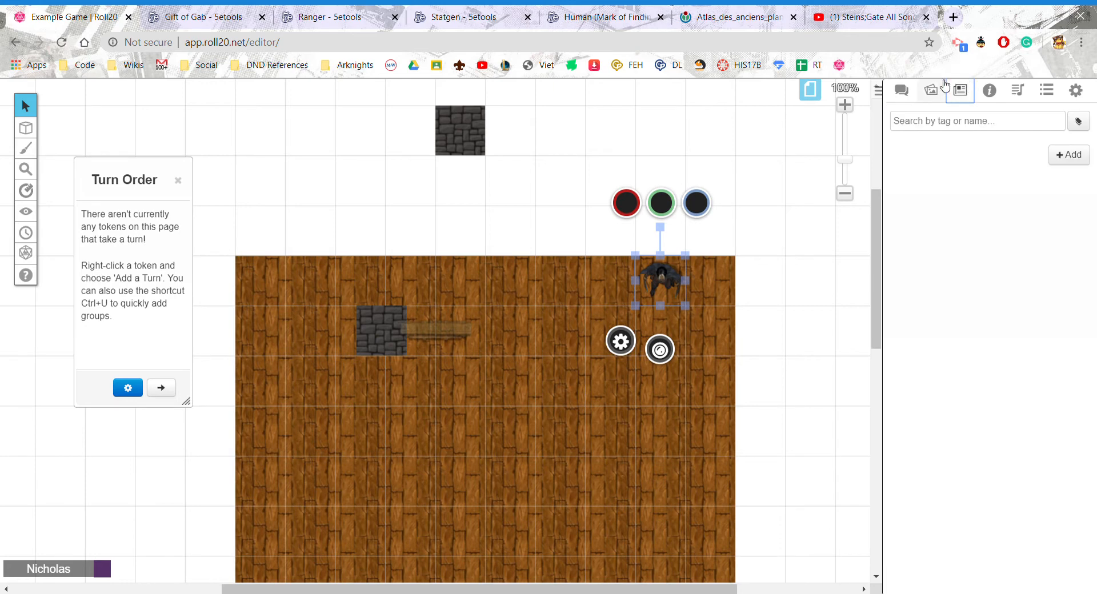
click(936, 88)
click(963, 88)
click(994, 89)
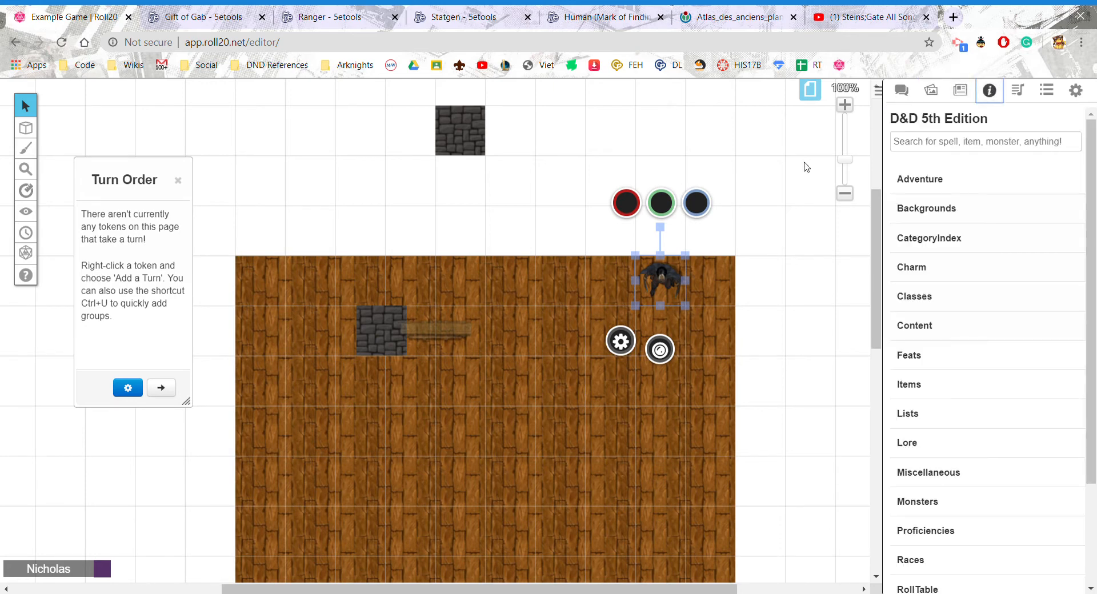
click(903, 90)
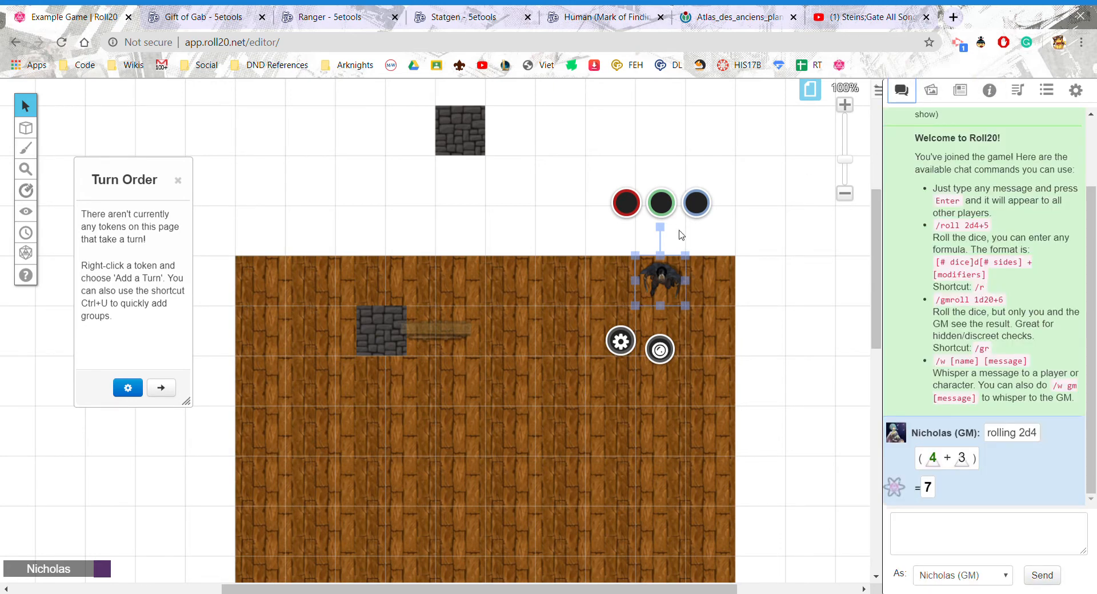
- Deselect the creature token, and collapse and re-expand the Turn Order tracker
click(707, 312)
double_click(114, 182)
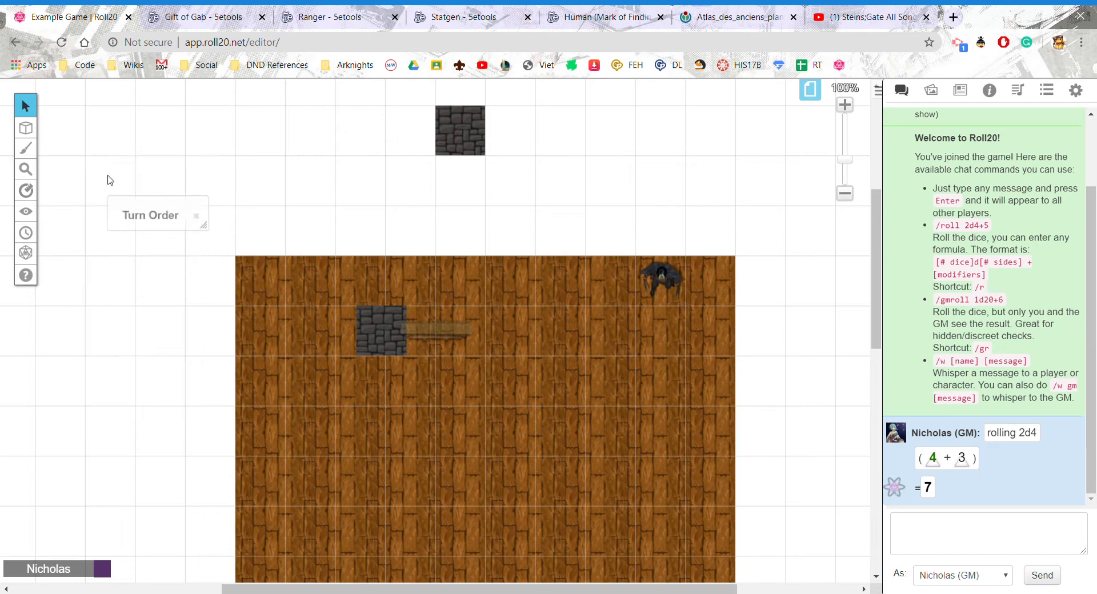
double_click(155, 220)
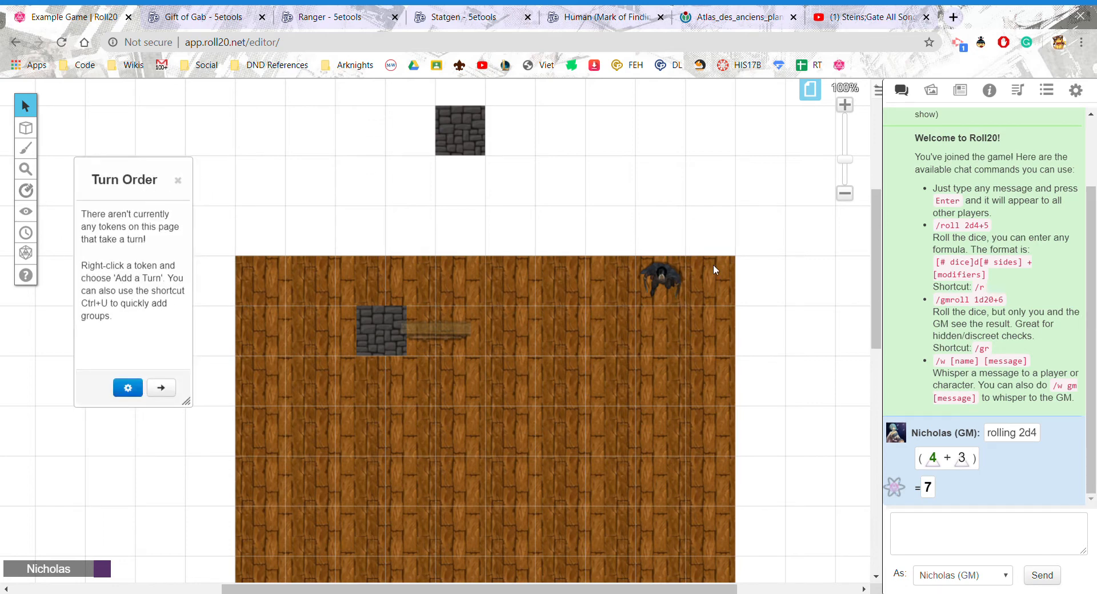
- Add a turn for the dark creature token to the Turn Order and set its initiative to 11
right_click(669, 279)
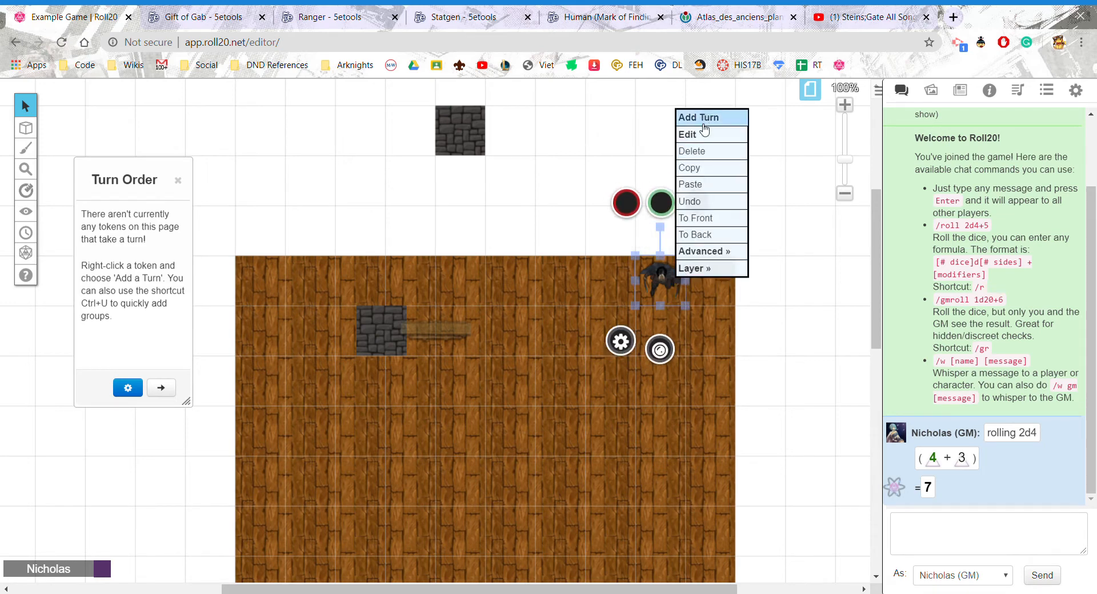
click(751, 316)
right_click(678, 284)
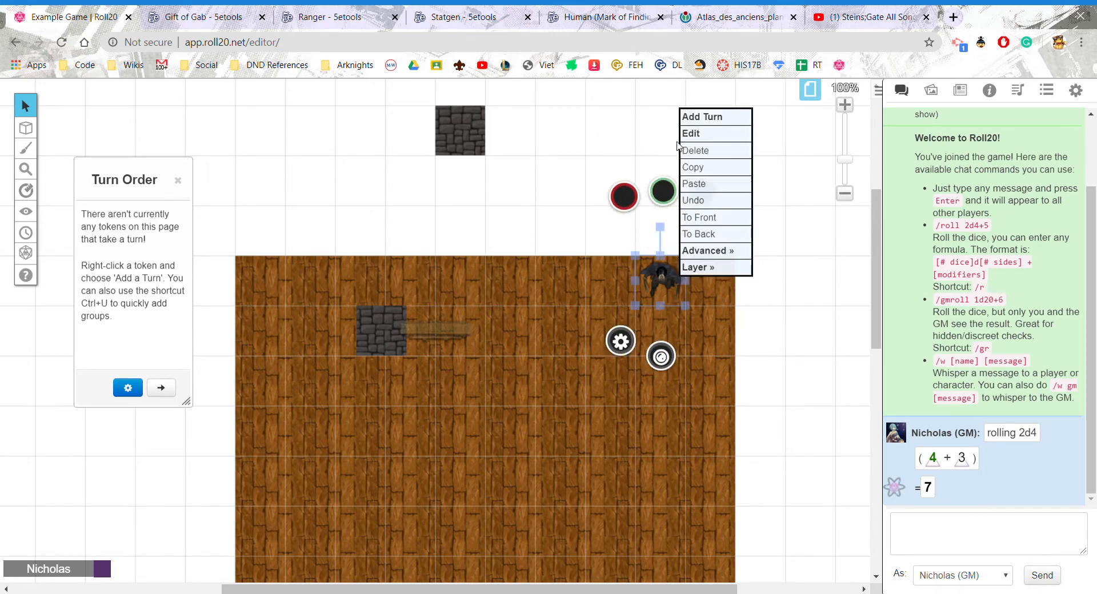
click(708, 116)
click(175, 219)
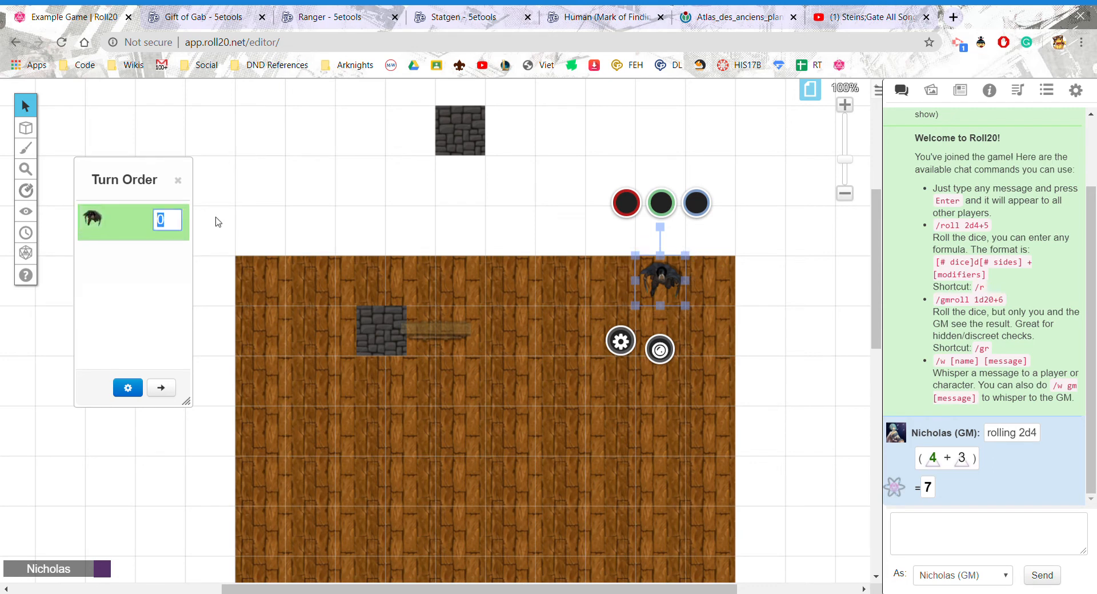
text(11)
key(Return)
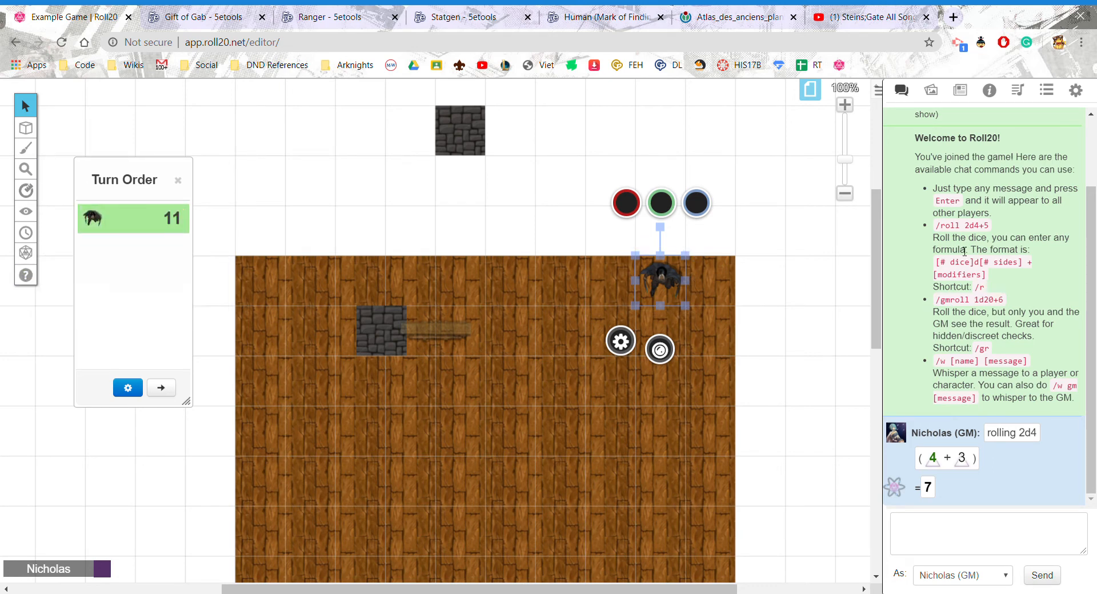
- Reposition the Turn Order tracker and sort its entries numerically in descending order
drag(120, 179, 141, 188)
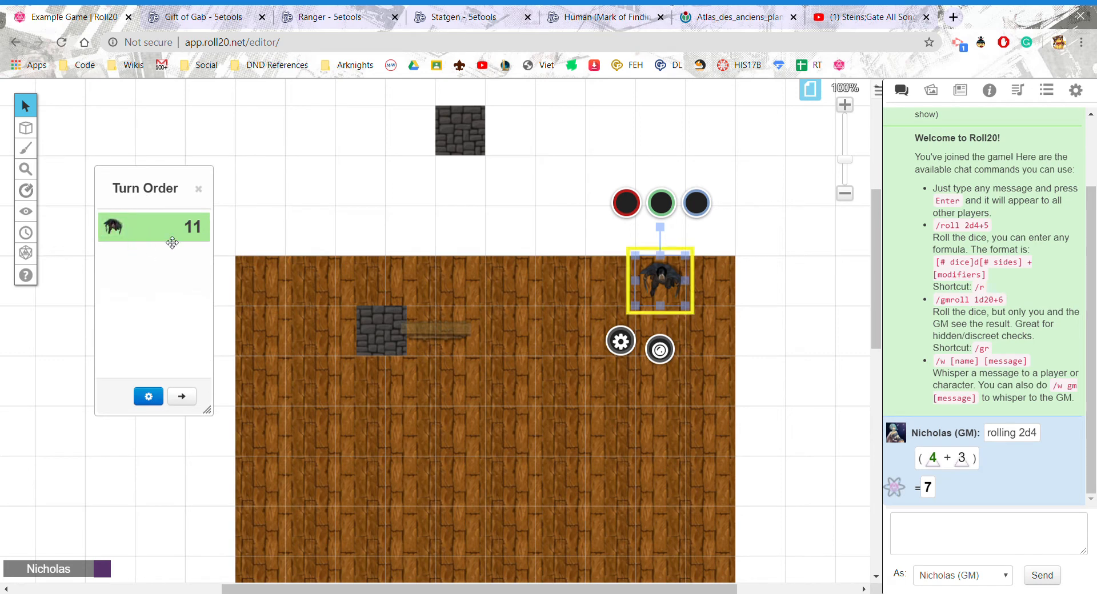
click(149, 399)
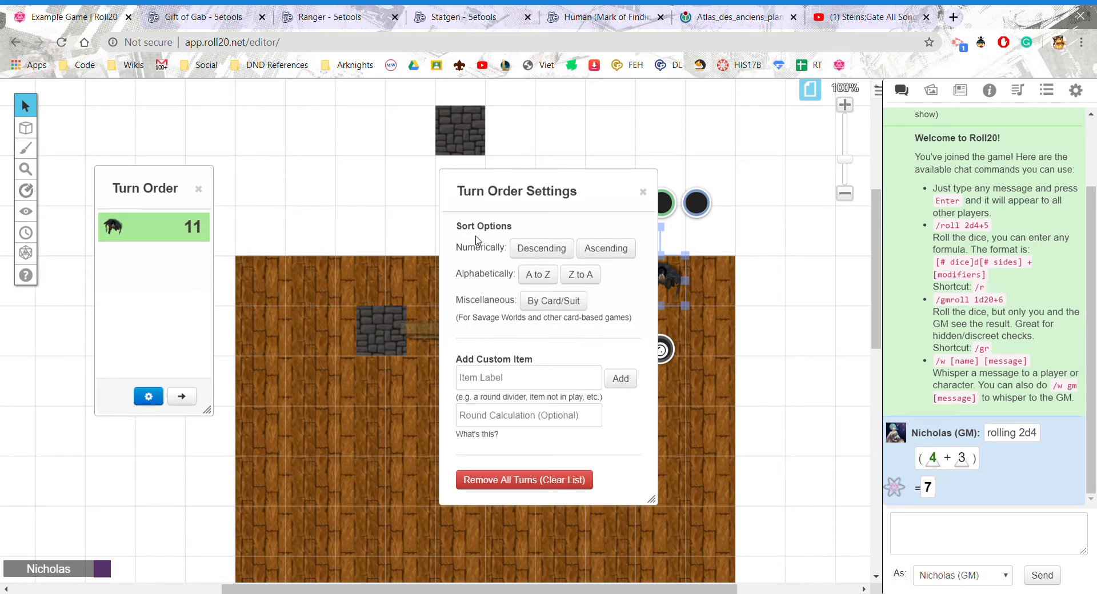
click(540, 250)
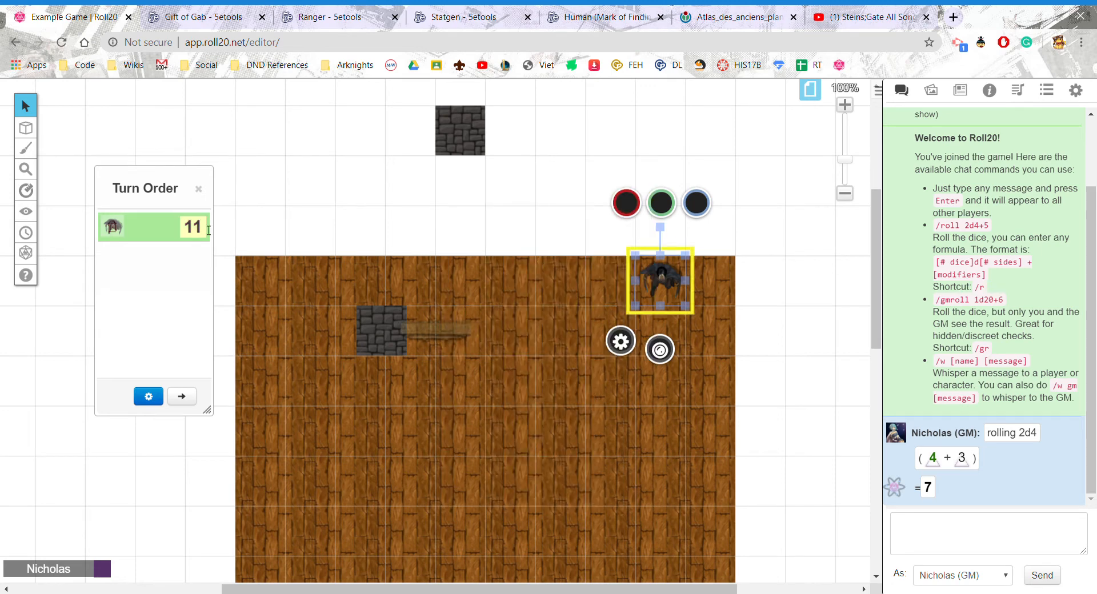
mouse_move(190, 237)
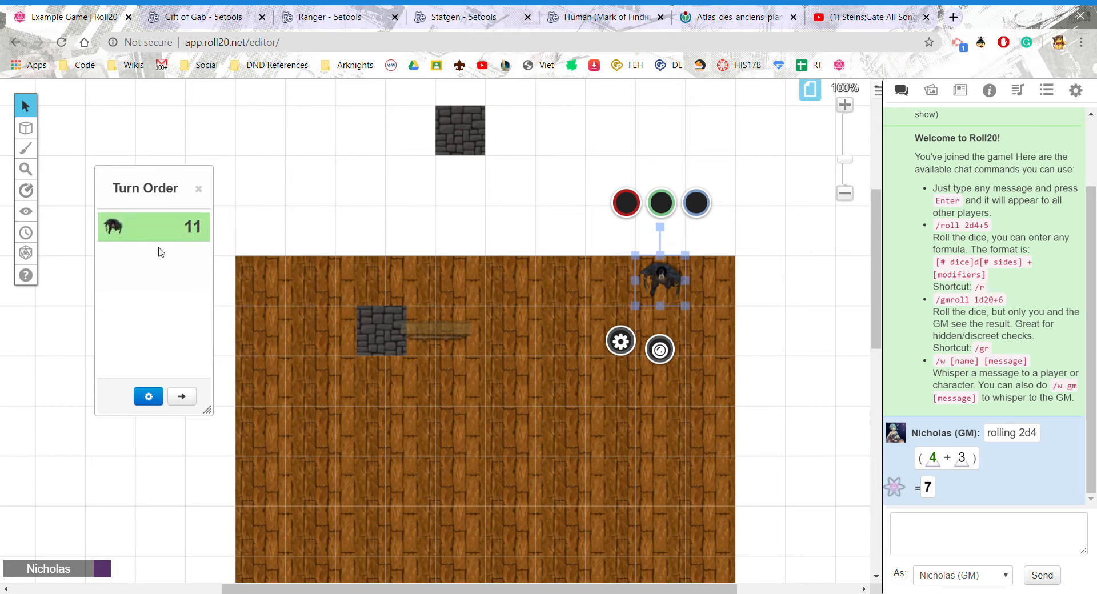
- Add a turn for the stone tile token on the wooden floor and advance the turn order twice
right_click(395, 336)
click(424, 183)
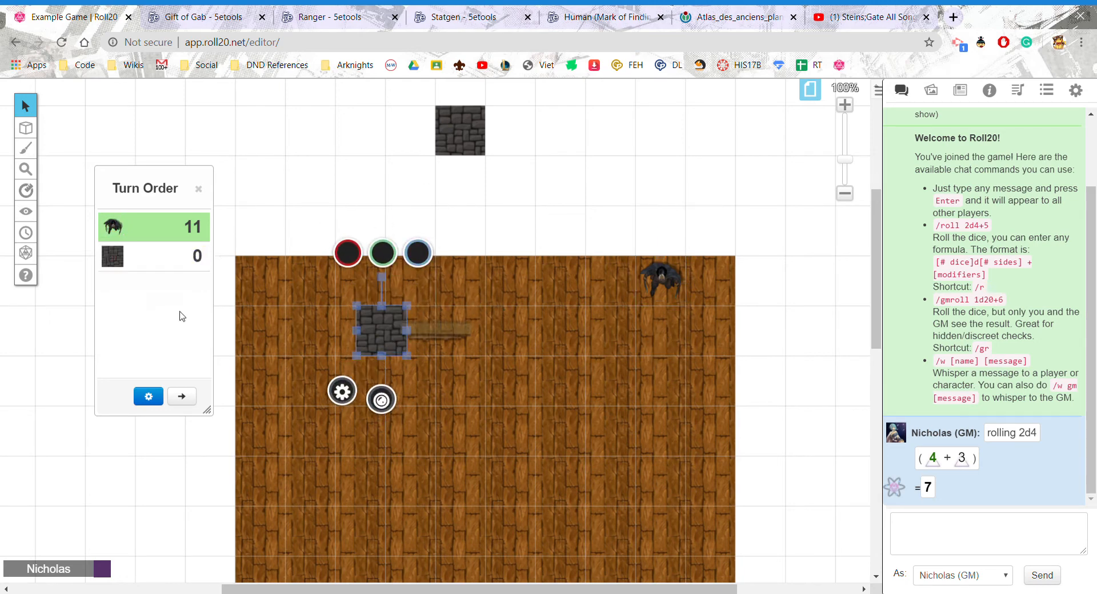
click(182, 404)
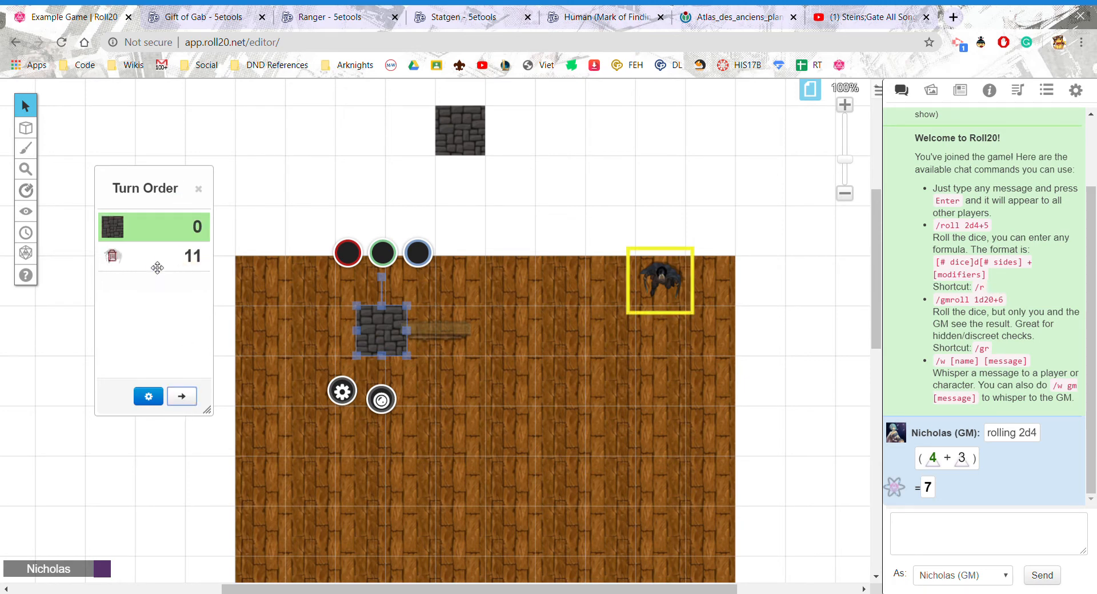
click(191, 404)
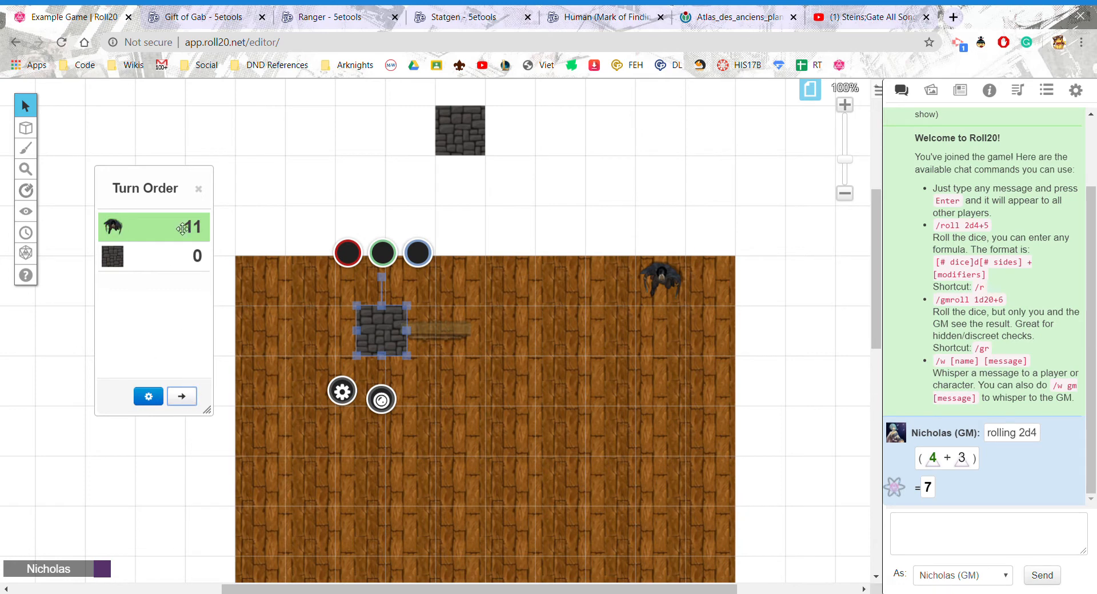
- Close the Turn Order tracker, reopen it, and close it again
click(199, 188)
click(27, 233)
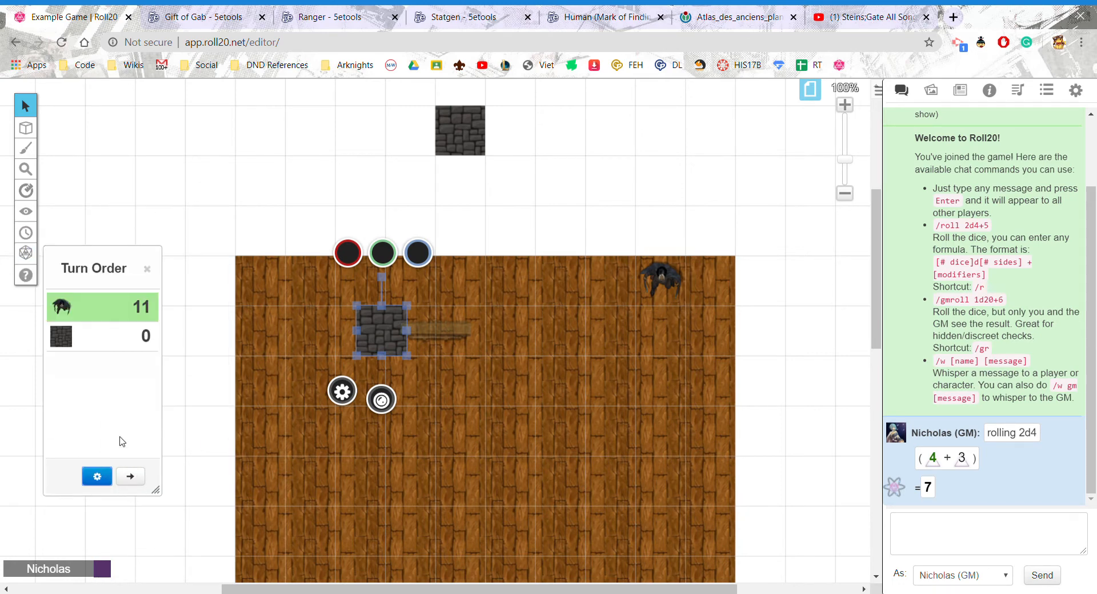
click(147, 269)
mouse_move(31, 257)
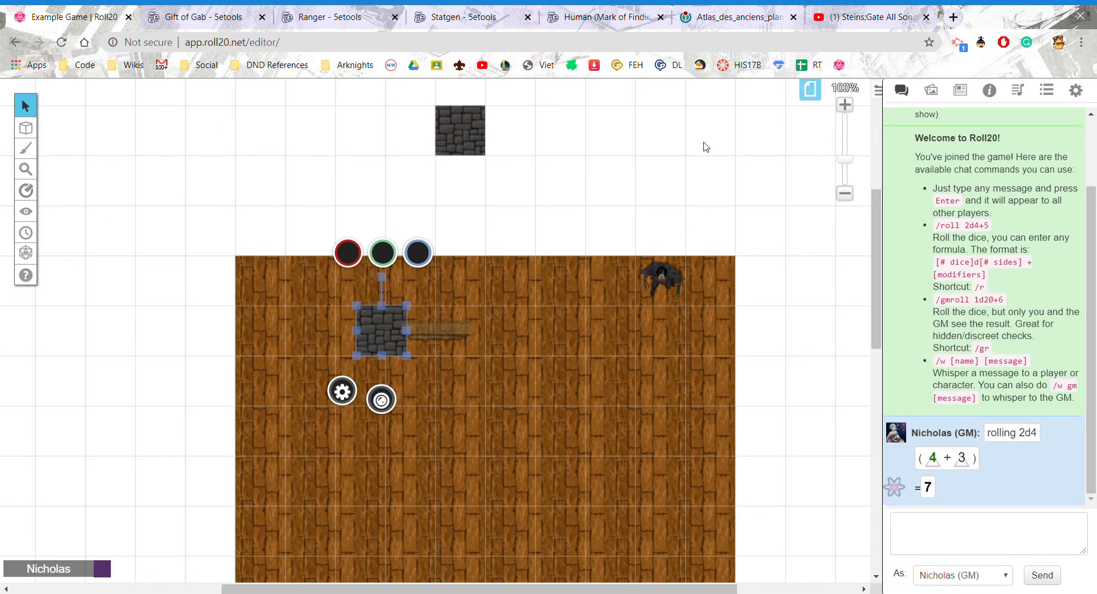
- Create a new page alongside the Start page
click(820, 98)
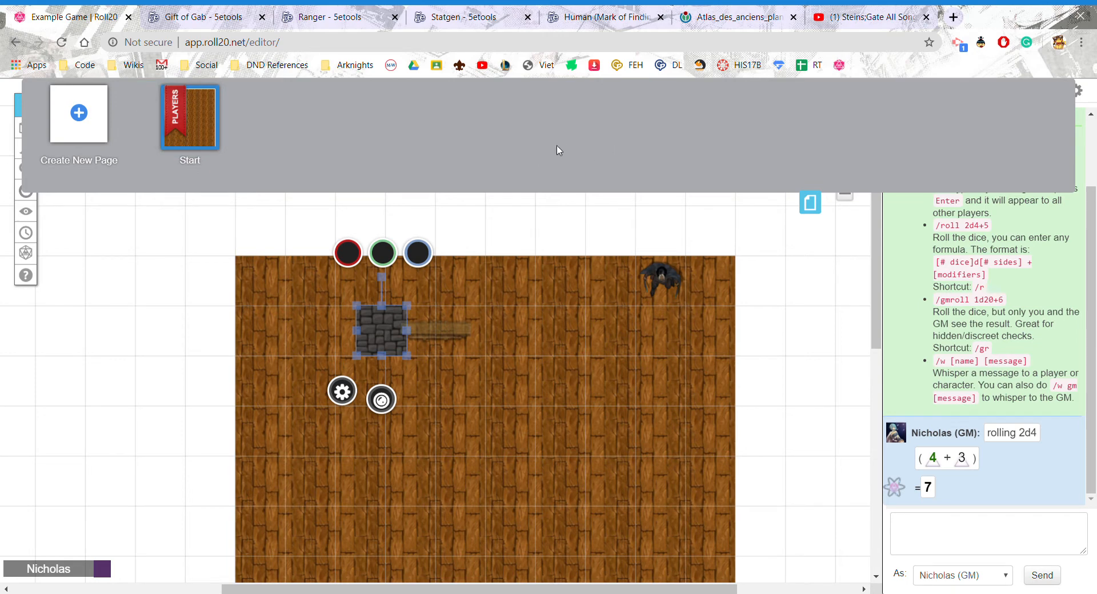
mouse_move(207, 138)
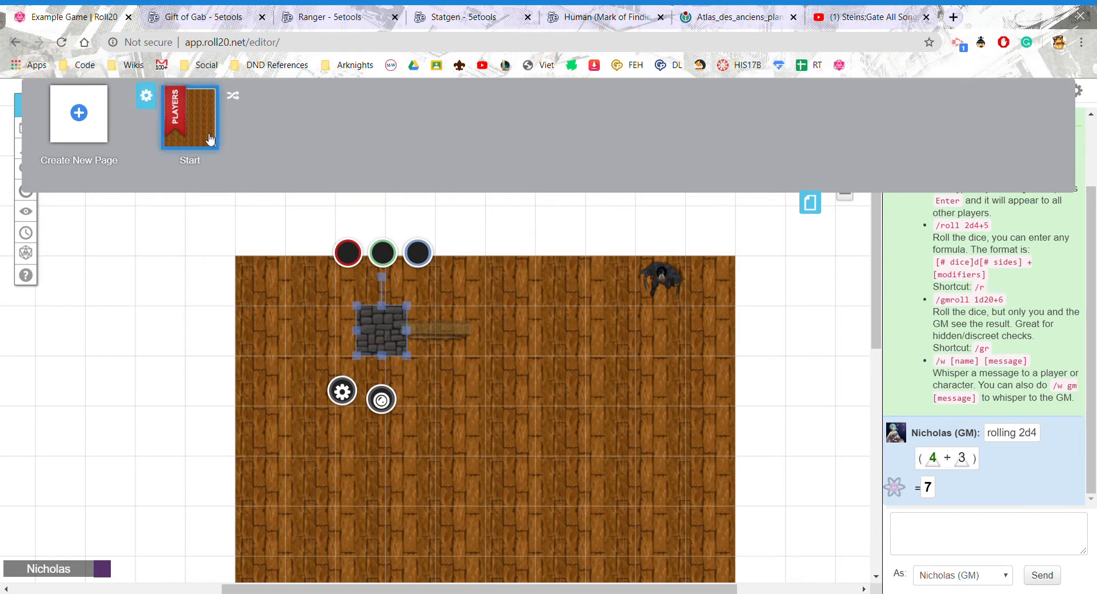
click(74, 113)
mouse_move(295, 128)
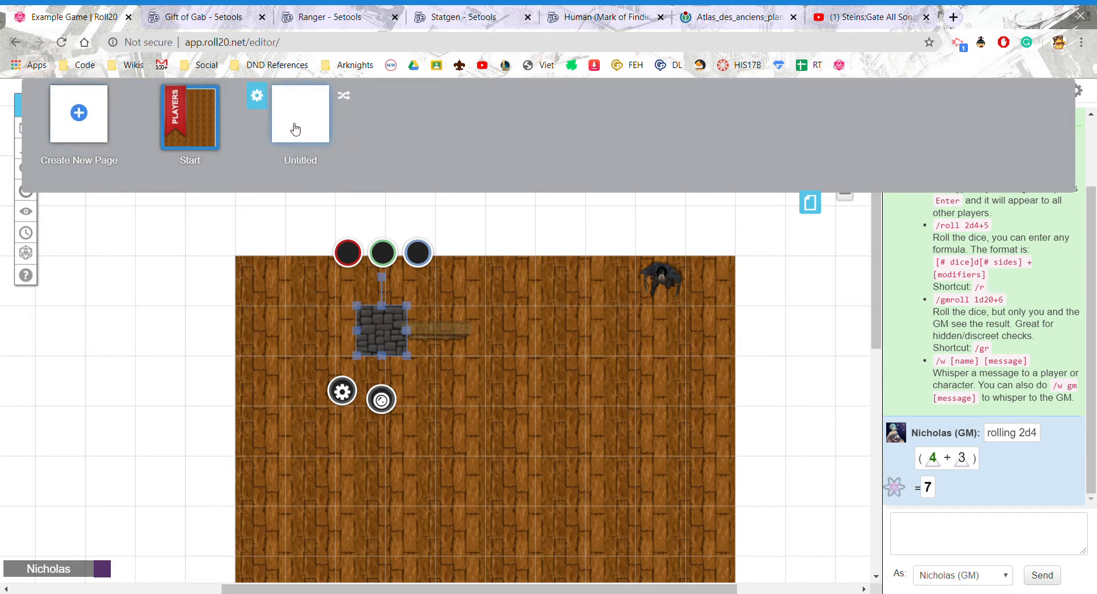
- Try to clear the new page's name and look through its page settings, discarding any changes
click(308, 162)
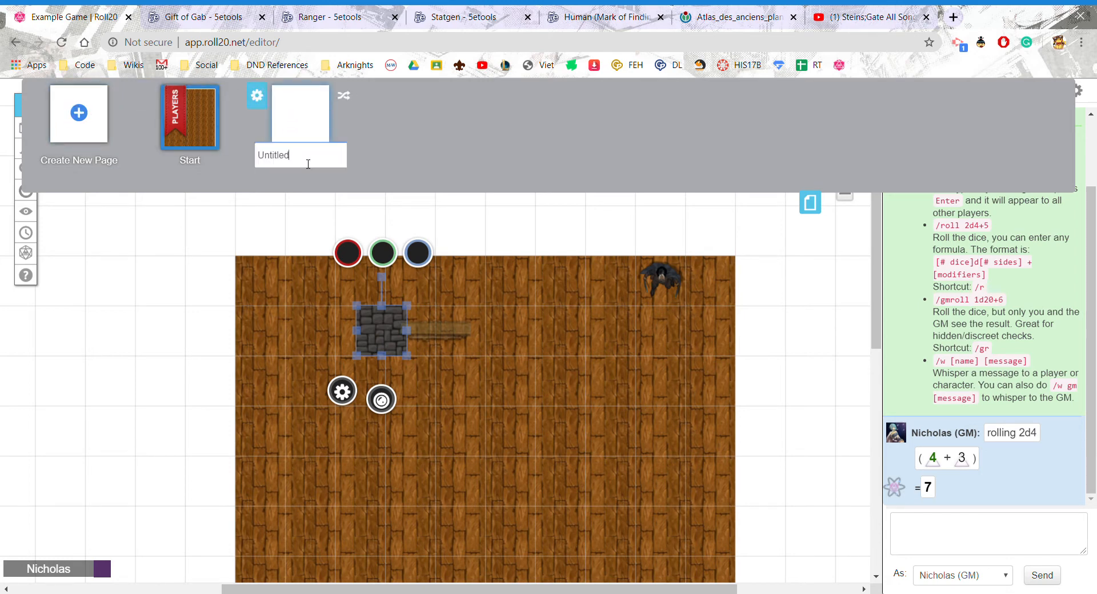
key(ctrl+a)
key(BackSpace)
click(266, 95)
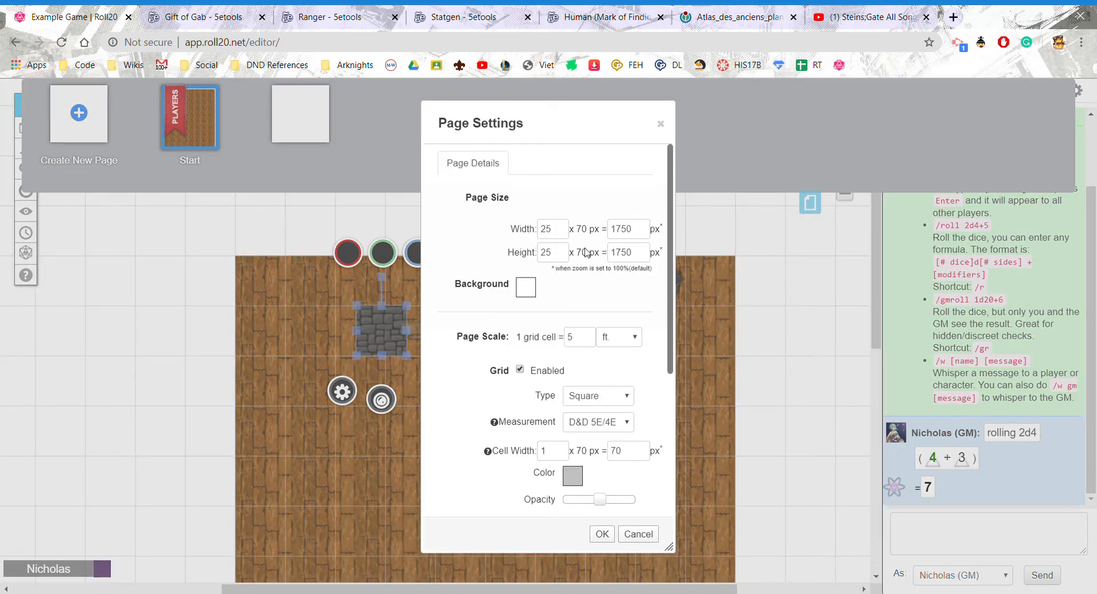
scroll(552, 284, down, 2)
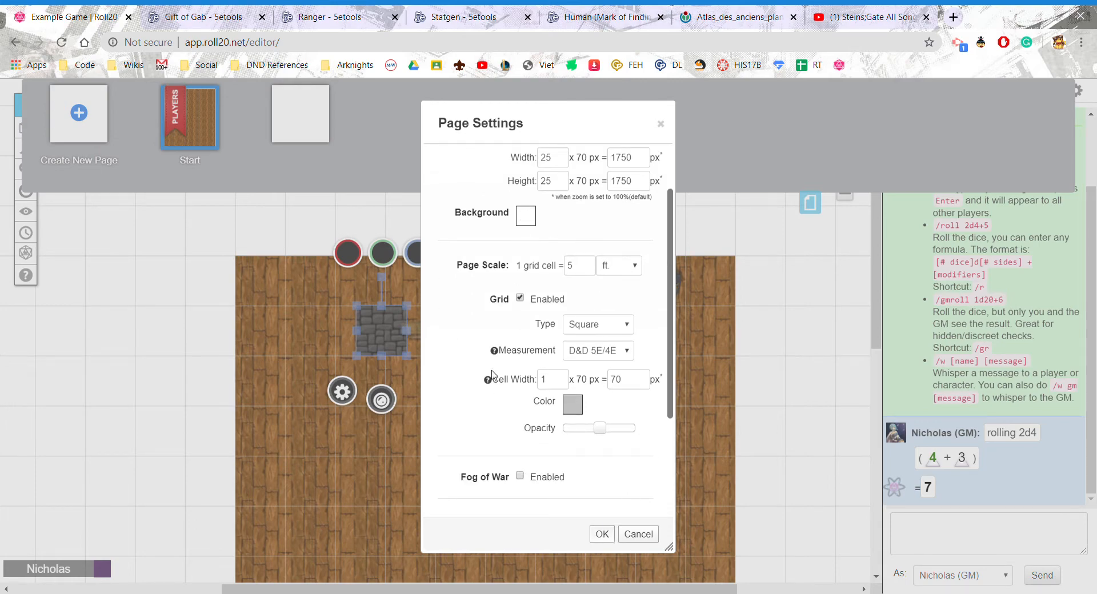
click(621, 540)
- Open the new page and rename it Forest
click(294, 127)
click(811, 90)
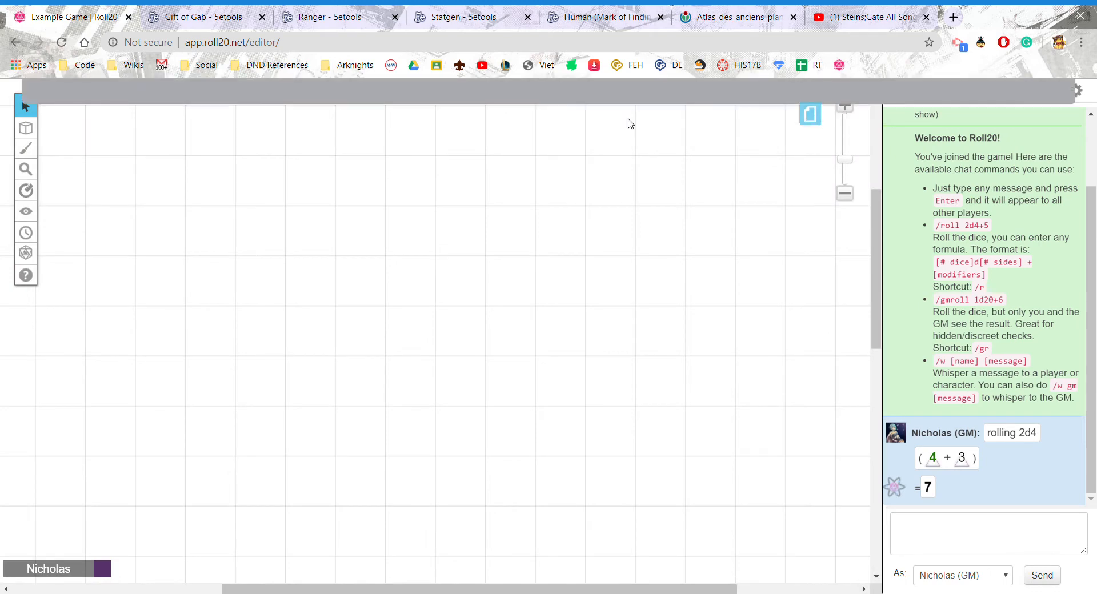
click(315, 161)
text(F)
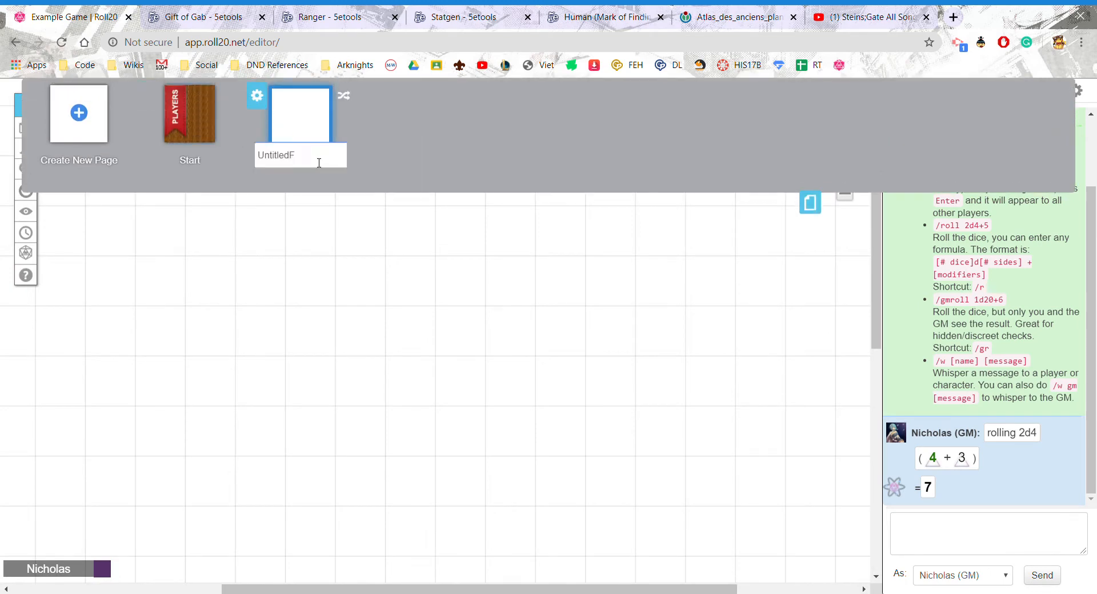
key(ctrl+a)
text(Forest)
key(Return)
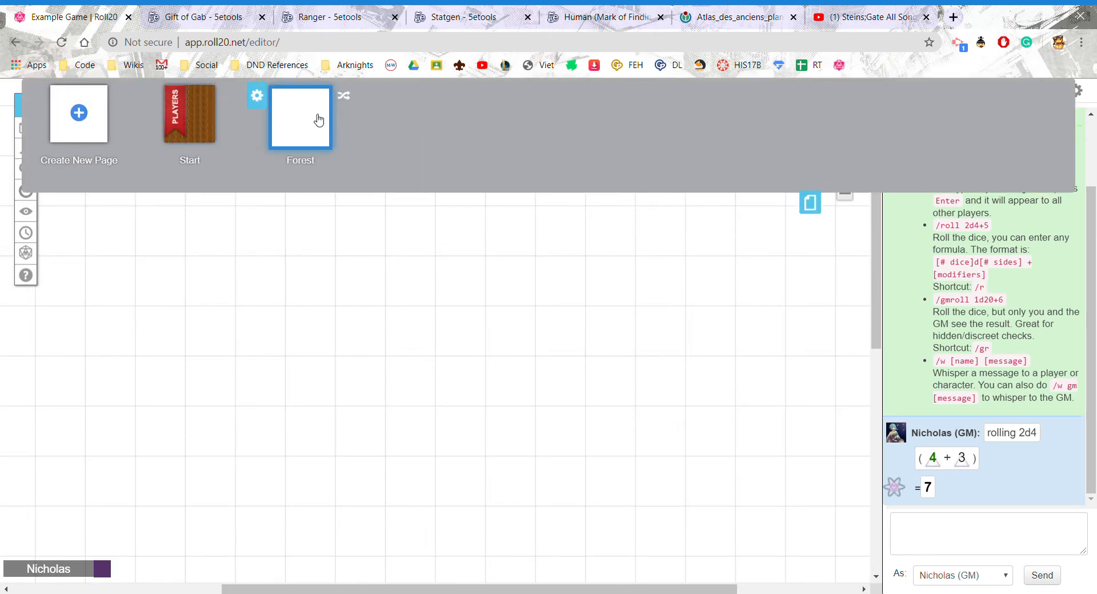
- Set the Forest page's width and height to 10 cells each
click(257, 96)
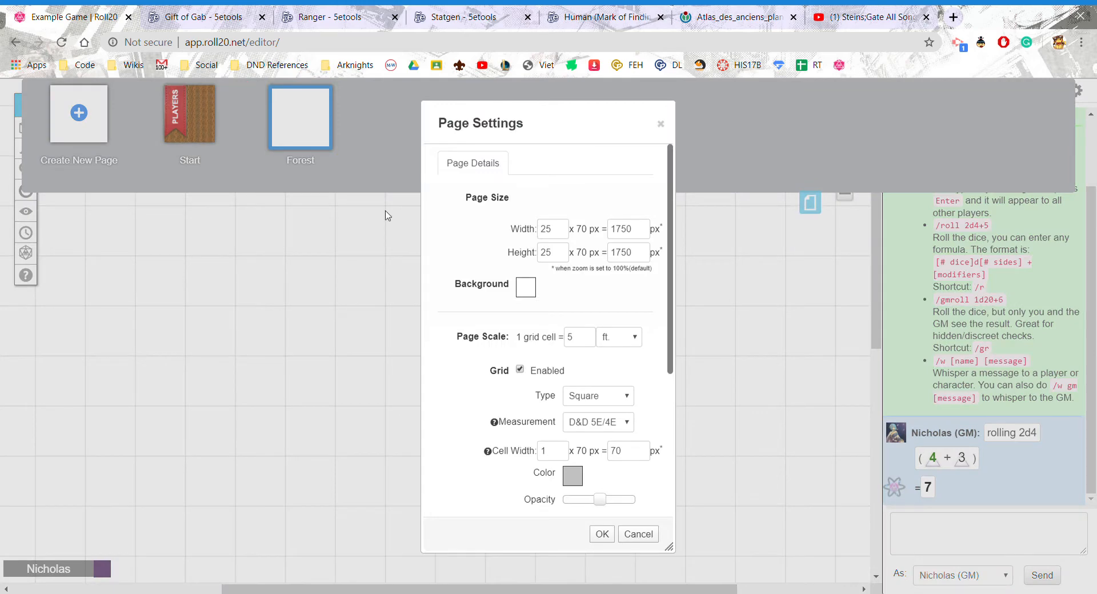
double_click(548, 235)
double_click(547, 253)
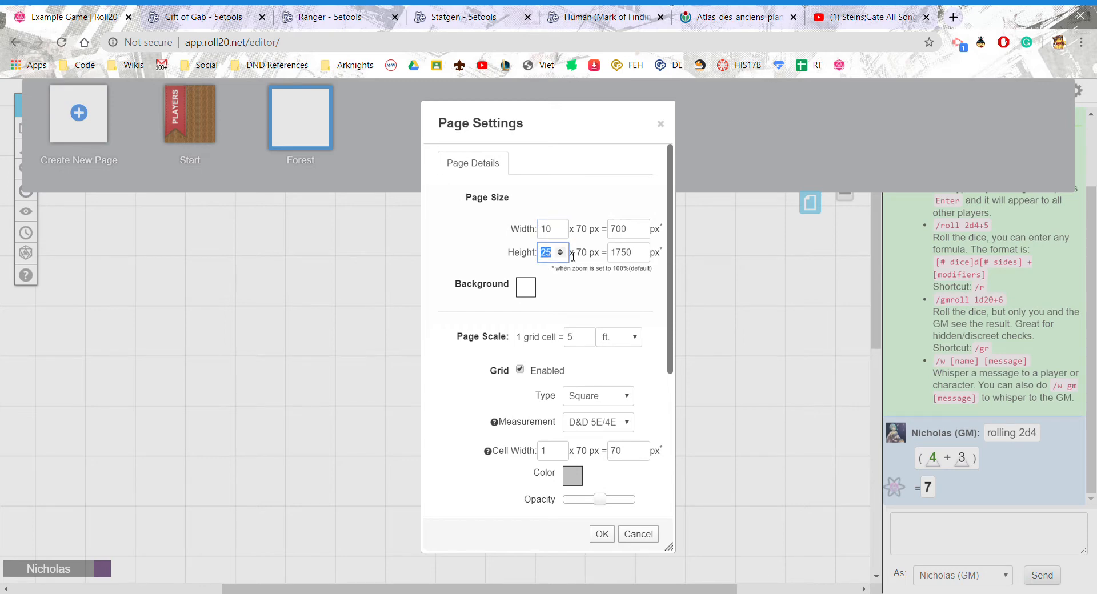
text(10)
click(602, 535)
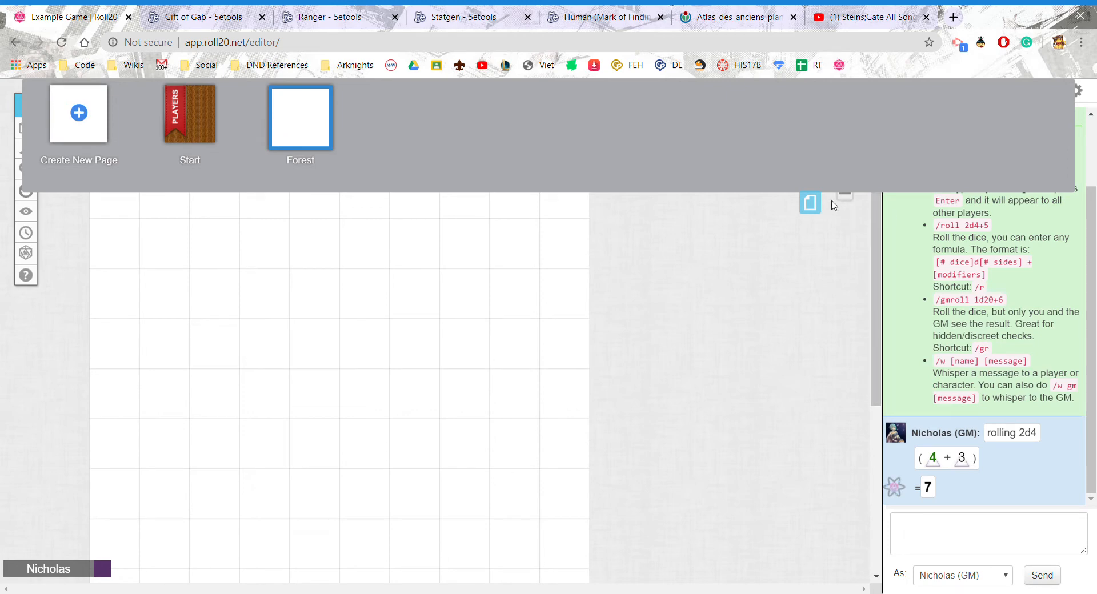
click(817, 202)
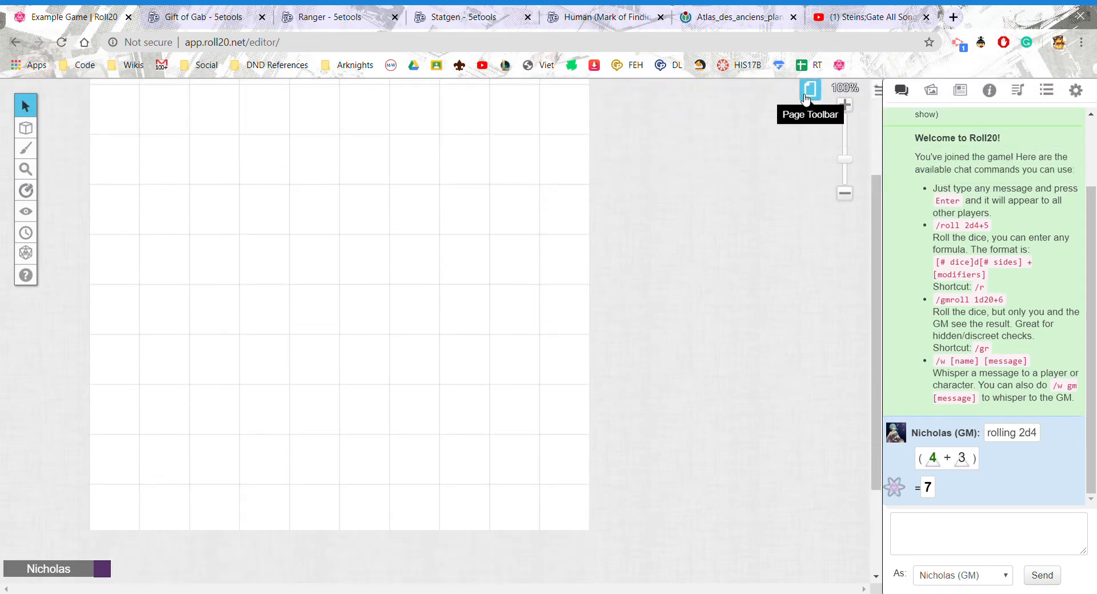
- Set the Forest page's background colour to dark grey #666666
click(806, 98)
click(255, 96)
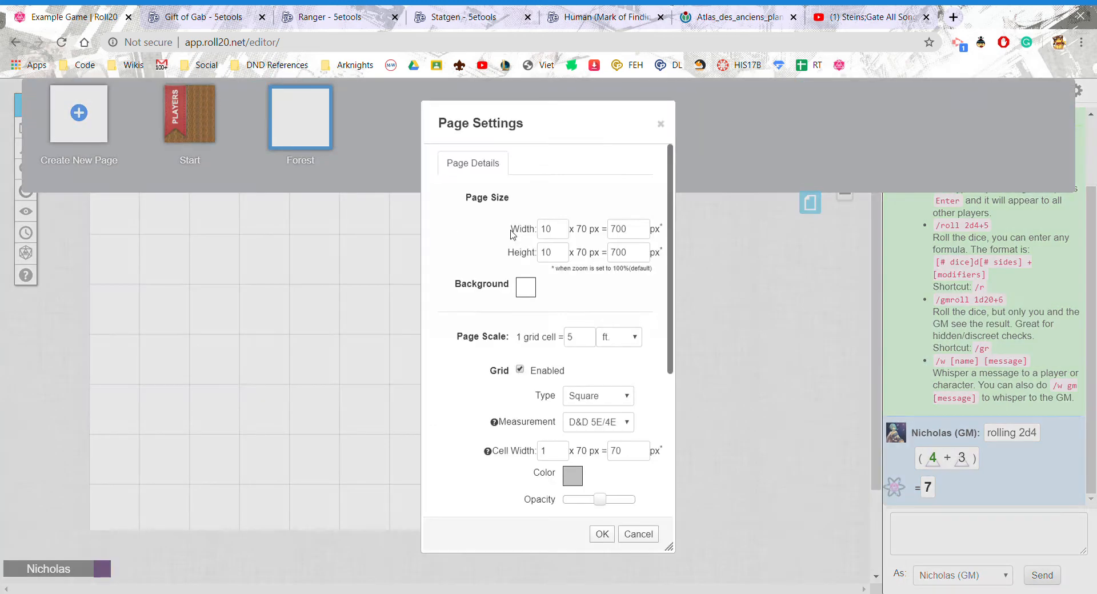
click(526, 293)
click(498, 314)
click(603, 534)
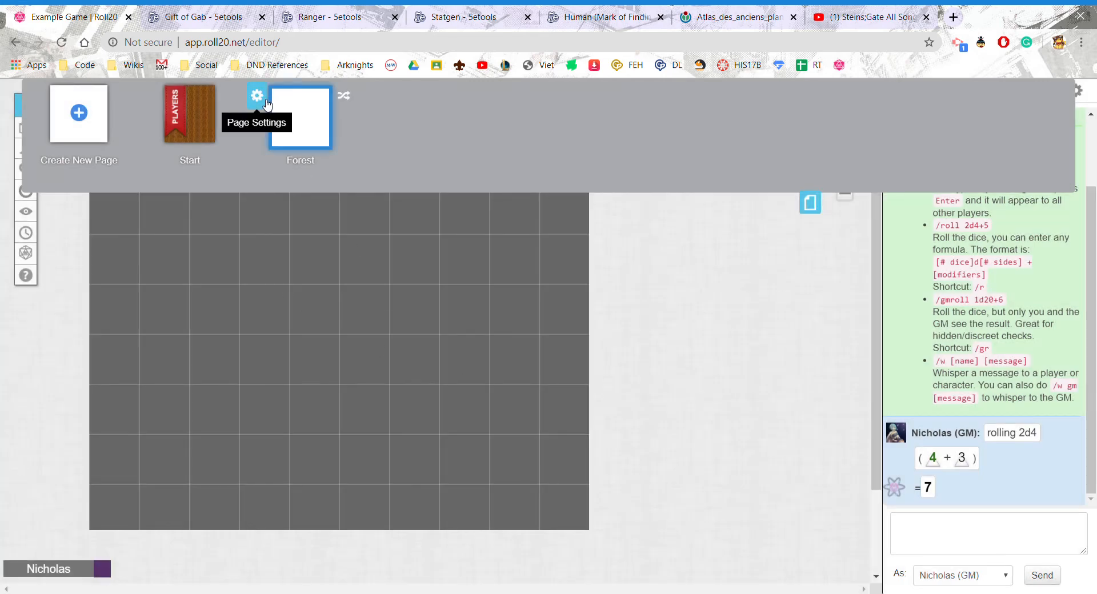
- Examine the Forest page's background colour choices and its grid, fog of war and movement settings
click(266, 104)
click(526, 292)
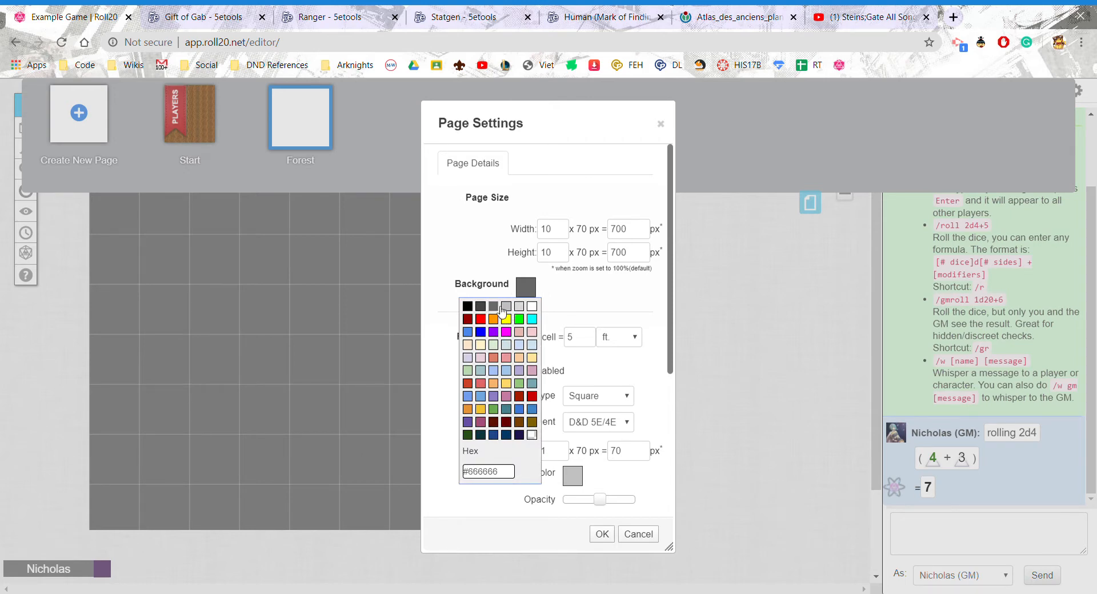
click(603, 291)
scroll(583, 305, down, 3)
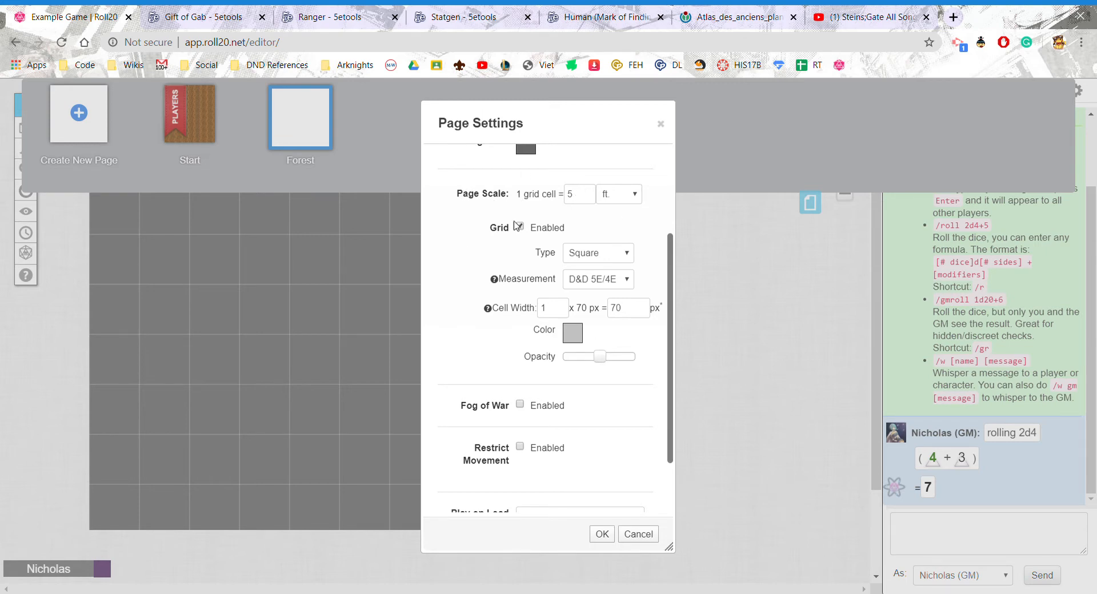
scroll(521, 270, down, 1)
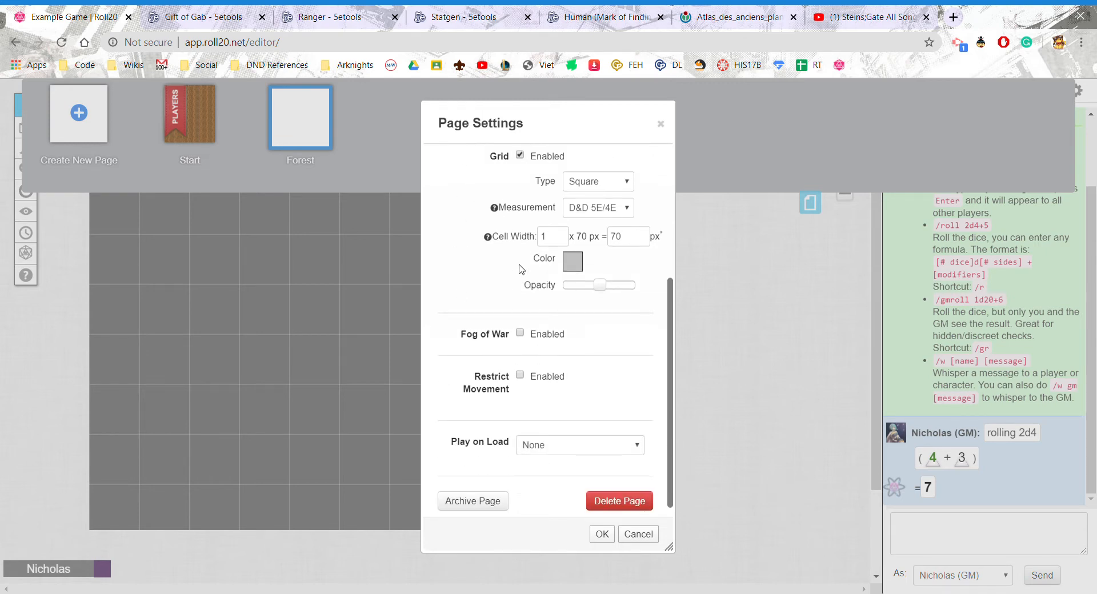
scroll(537, 303, up, 3)
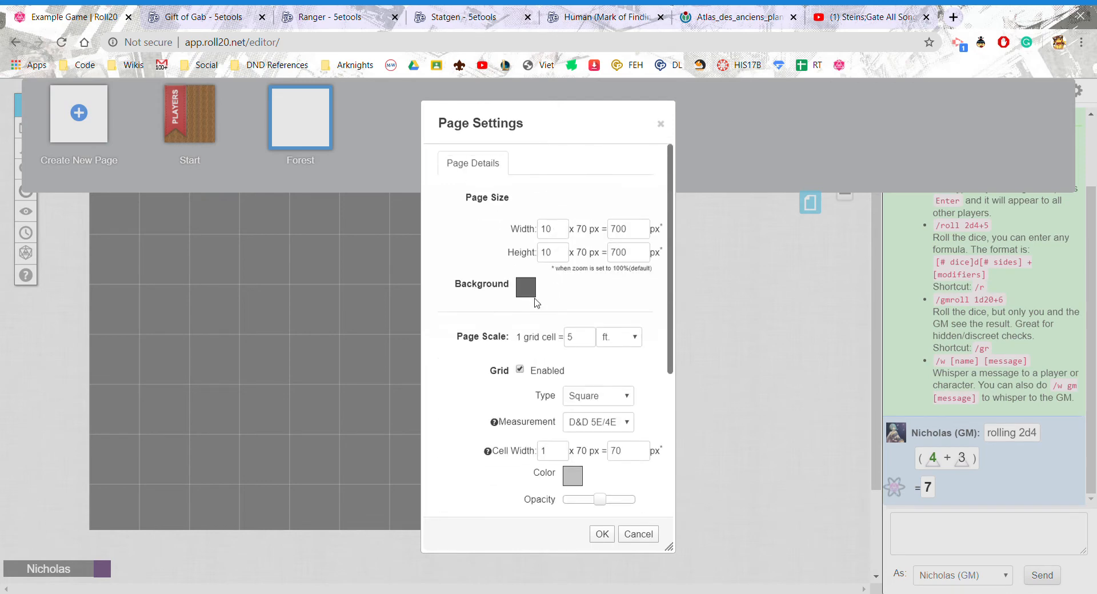
- Change the Forest page's background colour to white
click(526, 287)
click(536, 303)
scroll(553, 298, down, 1)
click(602, 534)
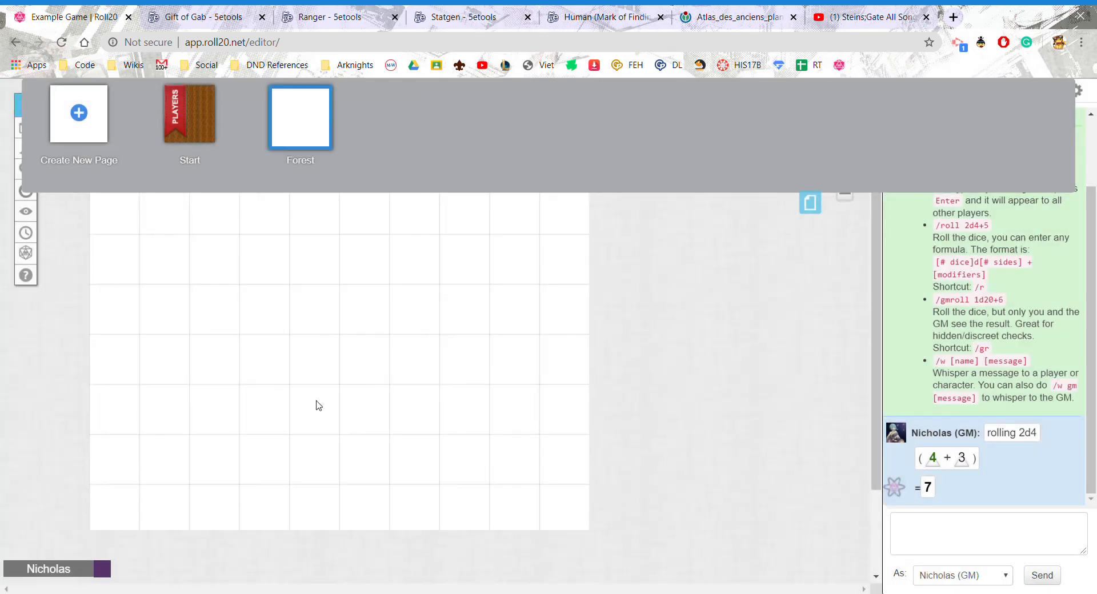
- Enable Fog of War on the Forest page and return to the map view
click(269, 97)
scroll(560, 321, down, 5)
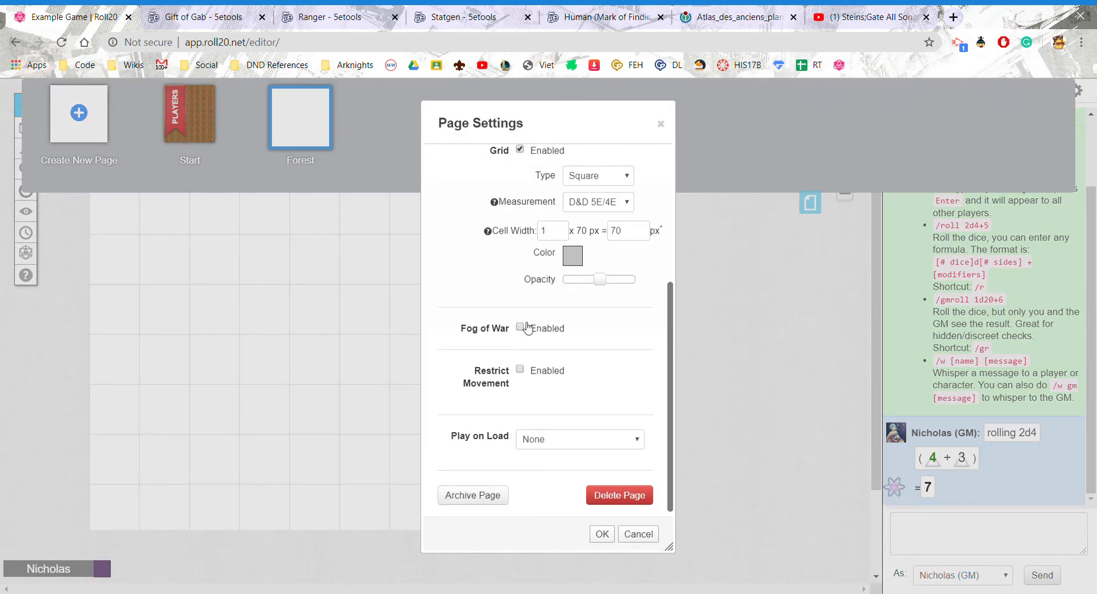
click(527, 328)
click(602, 535)
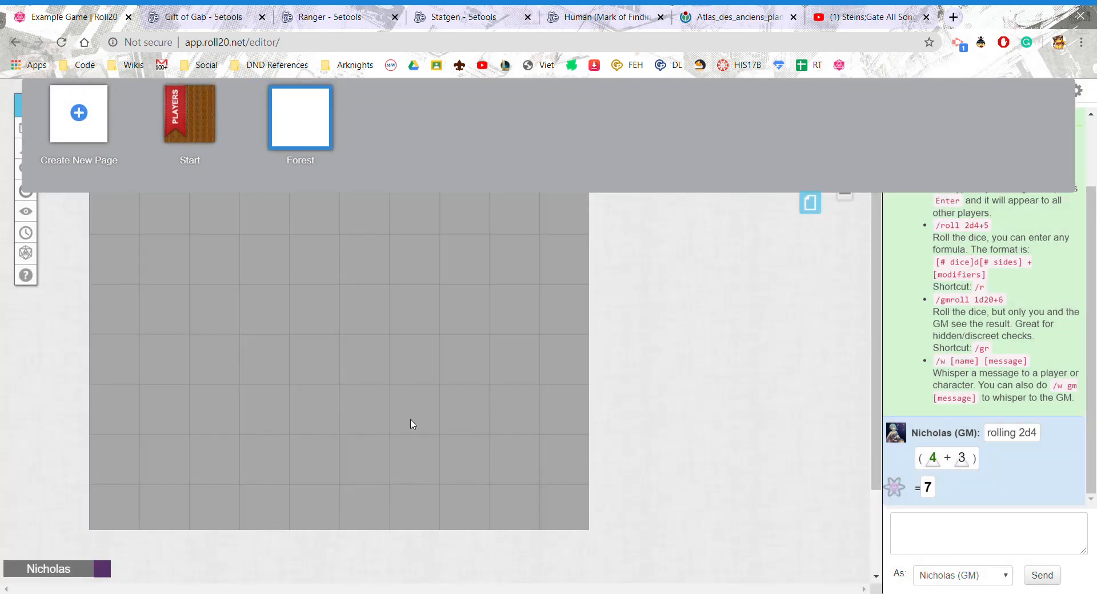
click(821, 201)
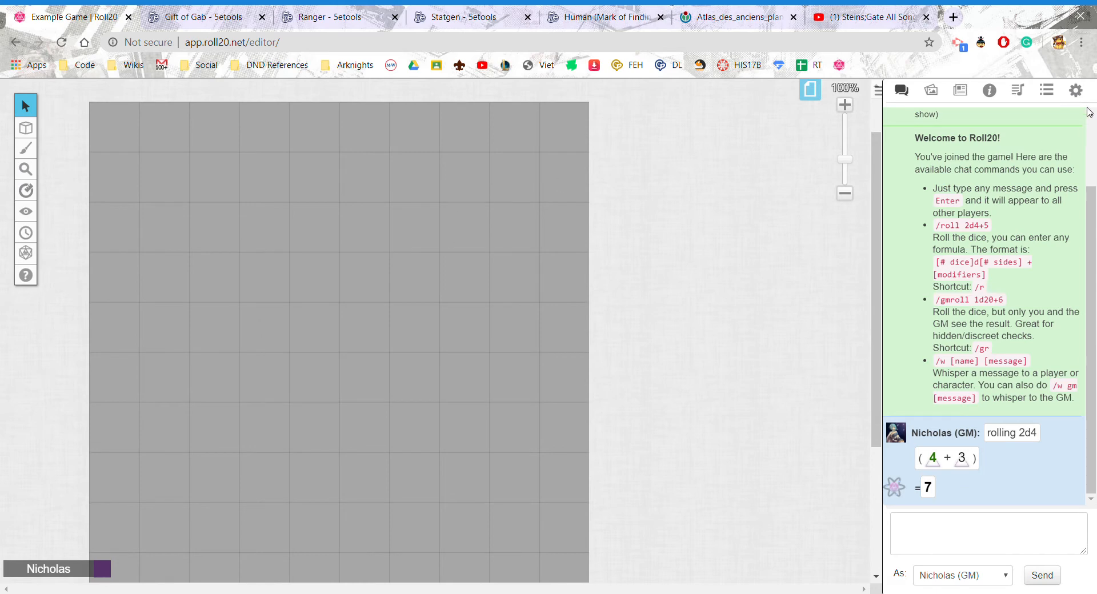
- Re-join the game as a player in a separate browser tab
click(1076, 90)
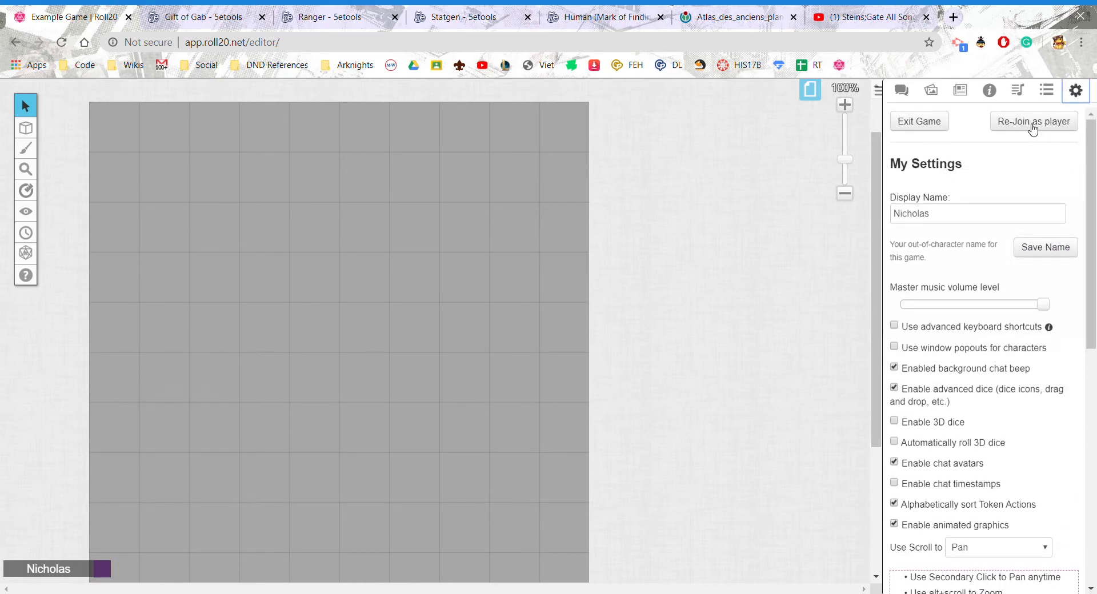
click(1033, 128)
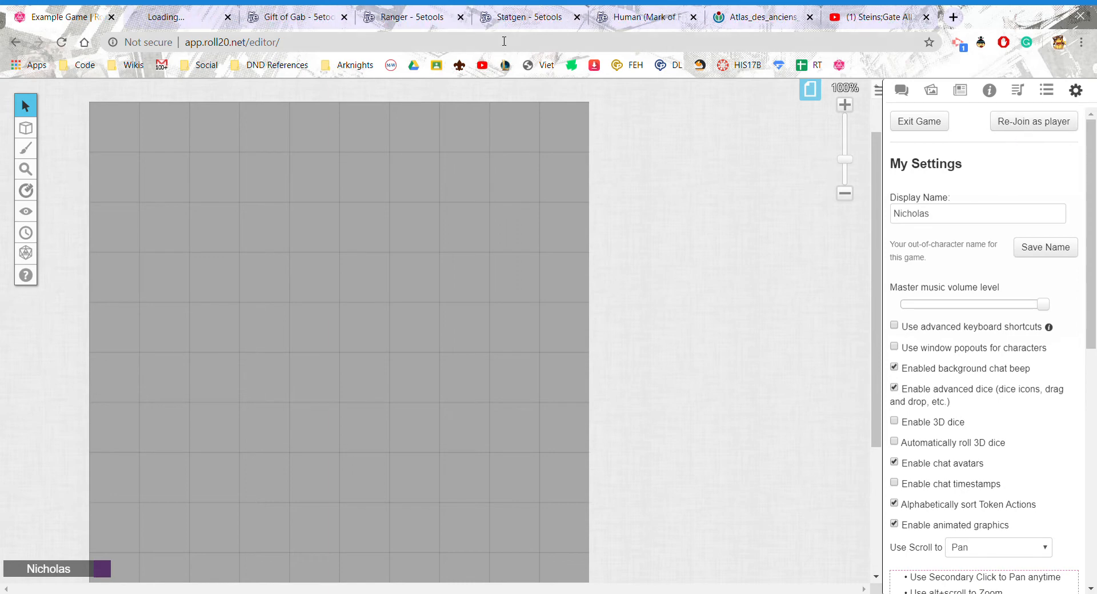
click(182, 13)
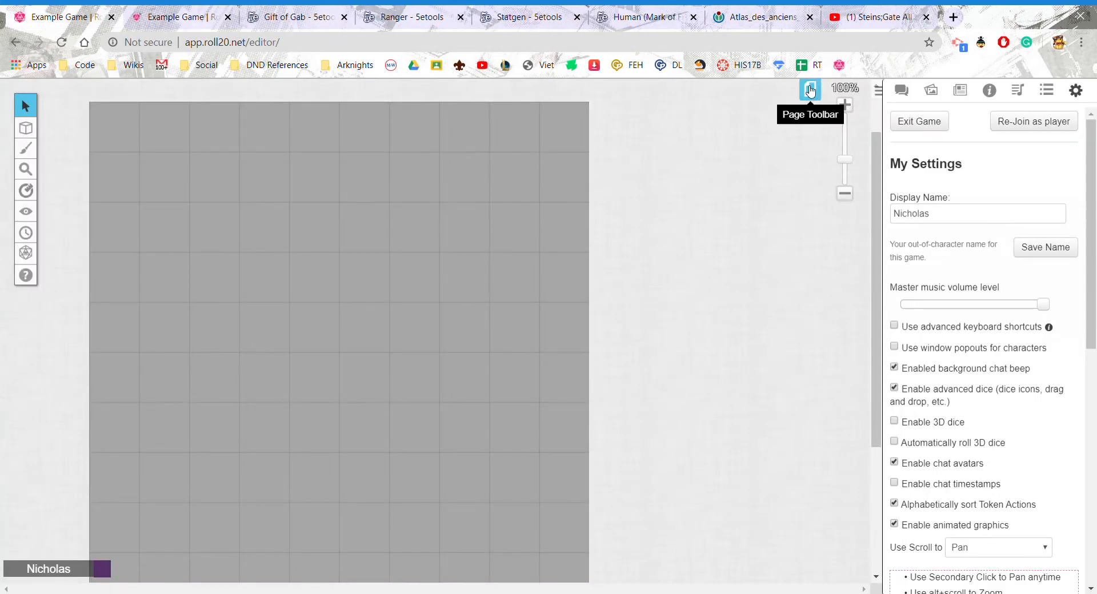
- Move the Players ribbon from the Start page to the Forest page and return to the map
click(810, 90)
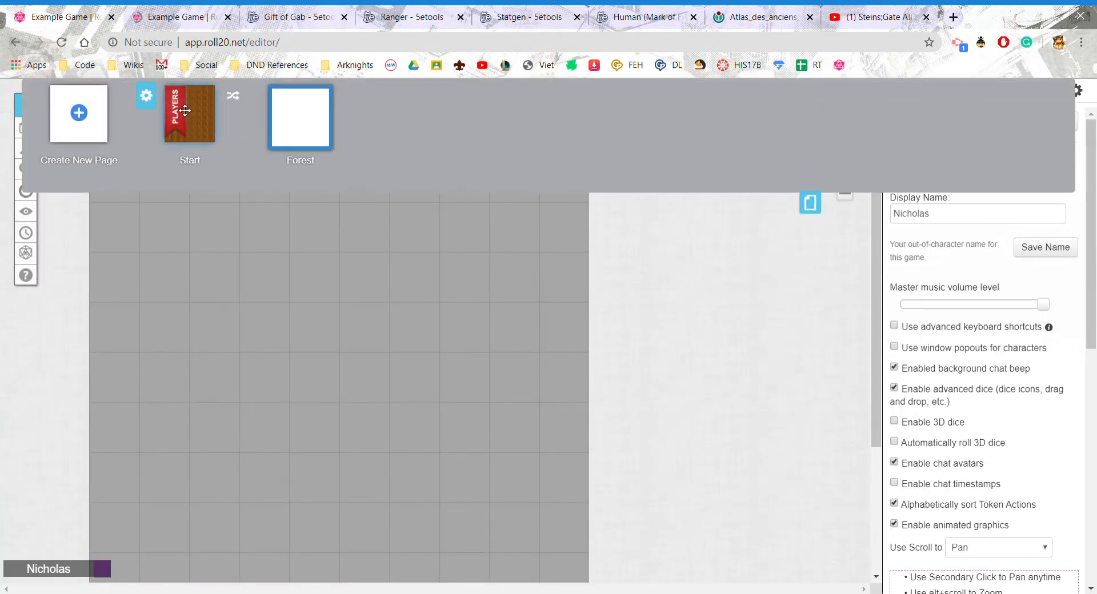
drag(185, 111, 299, 114)
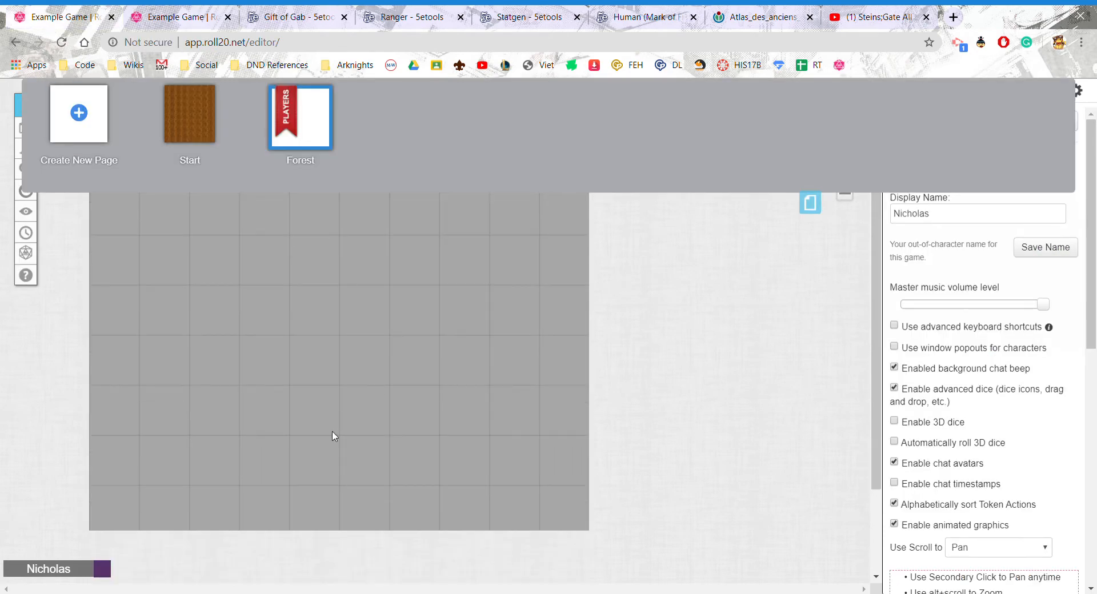
click(809, 203)
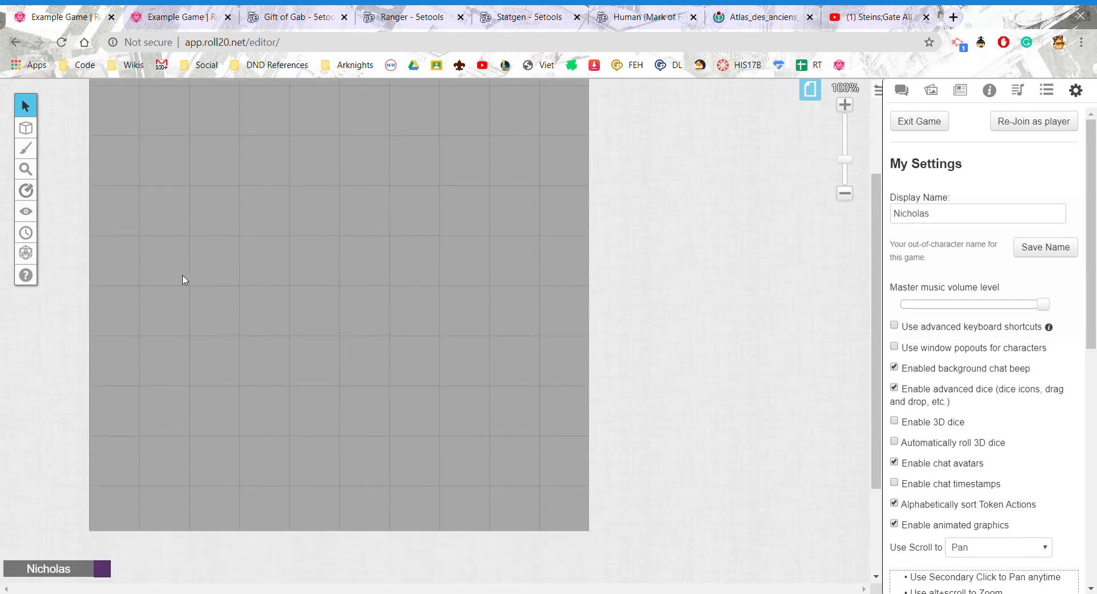
scroll(176, 228, up, 1)
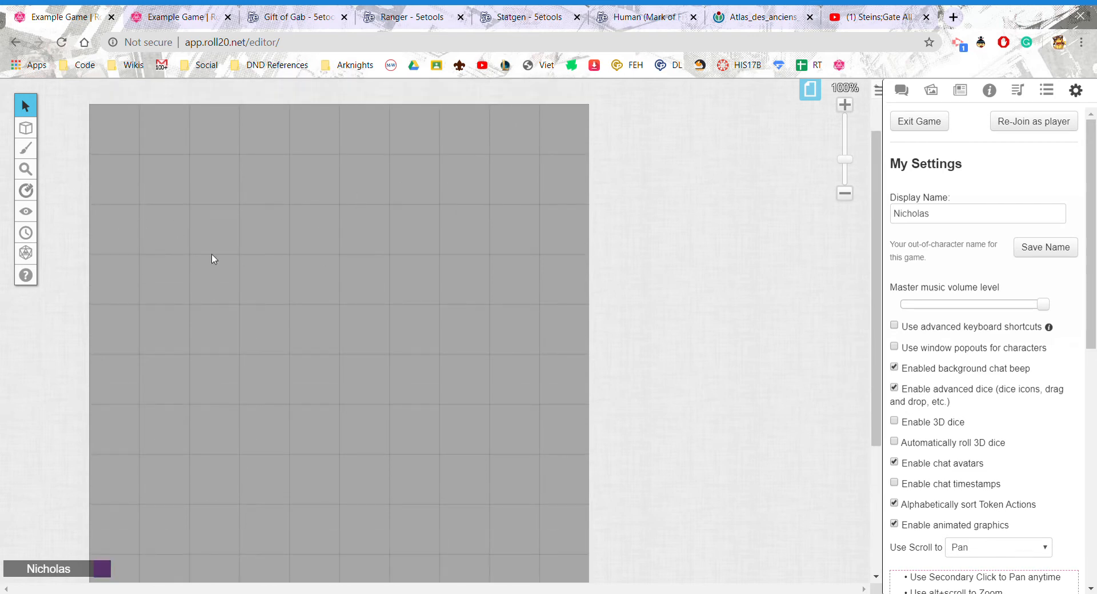
- Reveal two separate rectangular areas of fog in the upper part of the Forest map and check them in the player view
mouse_move(32, 211)
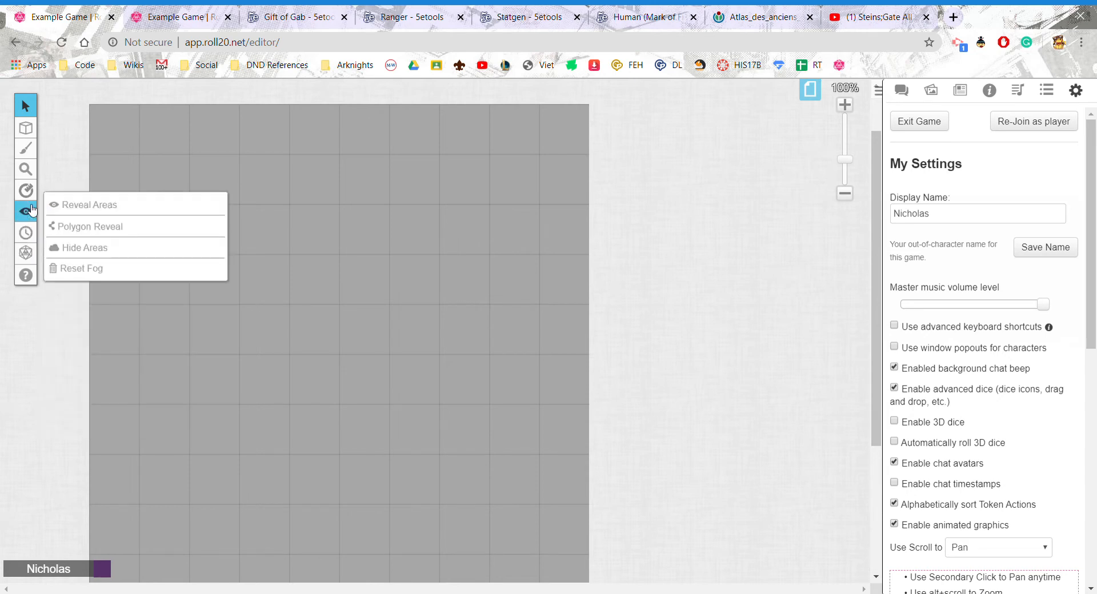
click(810, 89)
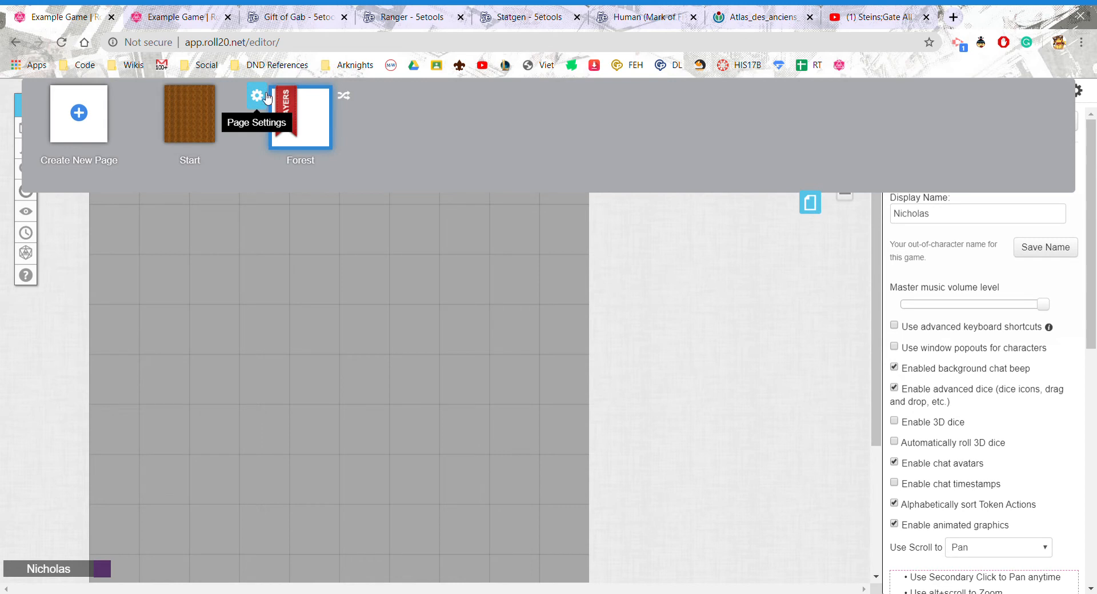
click(811, 202)
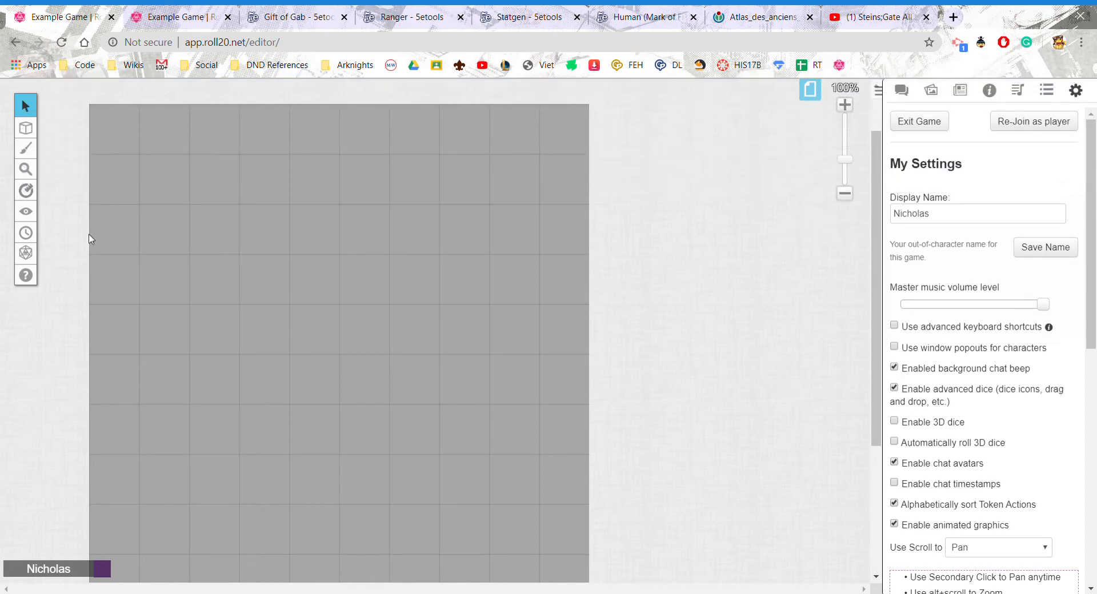
mouse_move(33, 217)
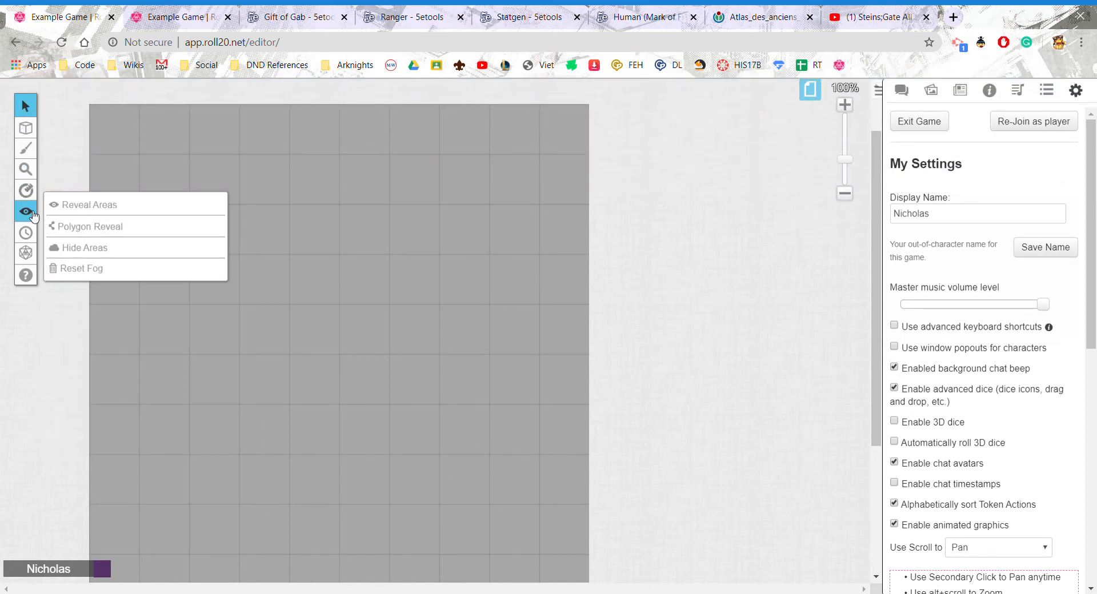
click(89, 207)
drag(121, 140, 312, 341)
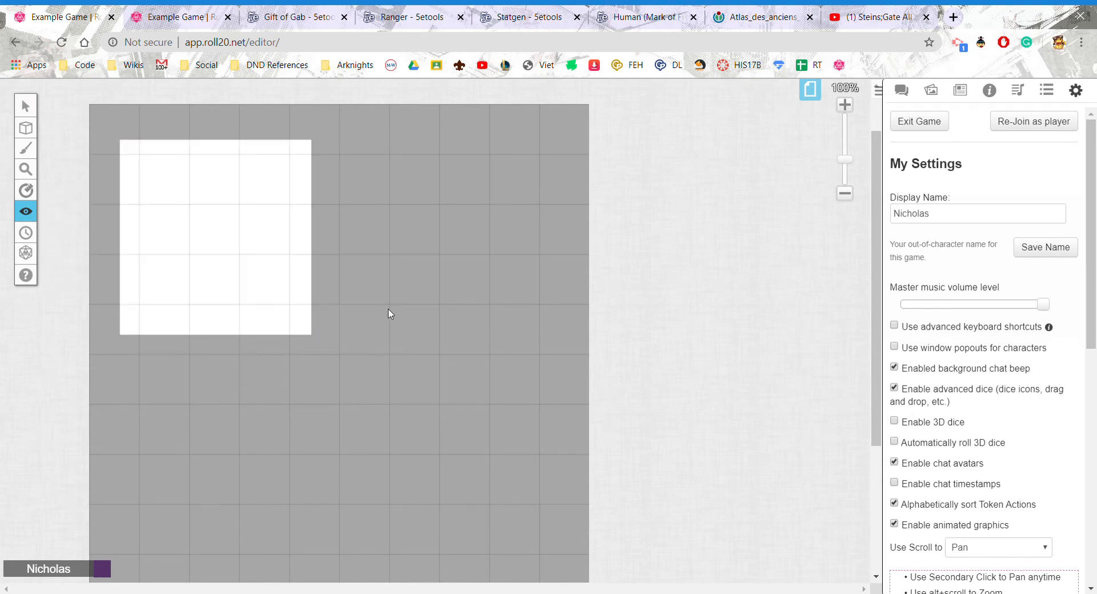
drag(398, 163, 526, 302)
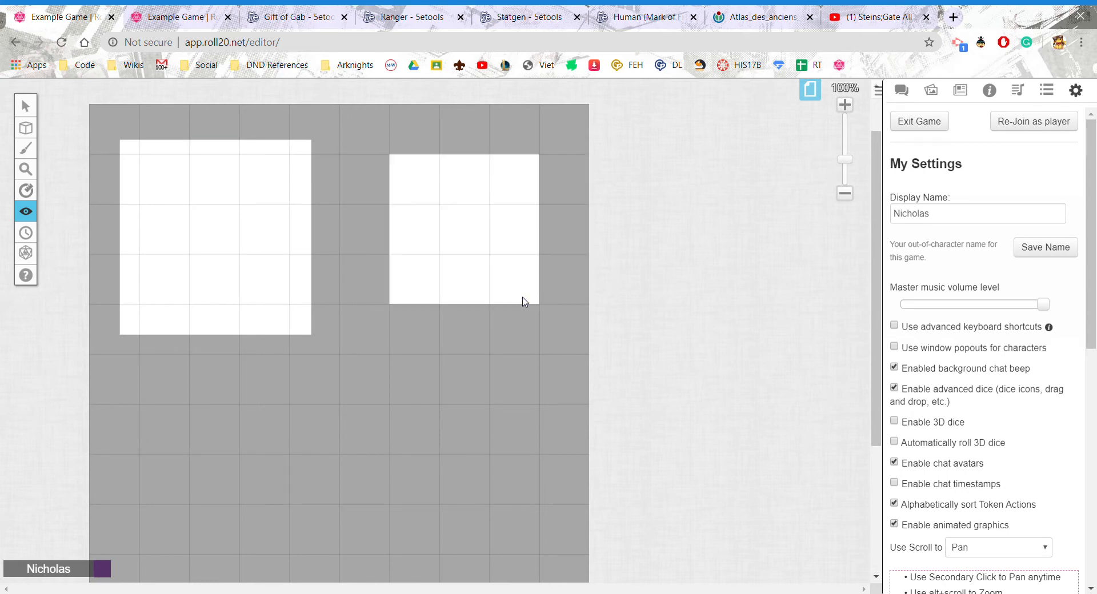
click(195, 11)
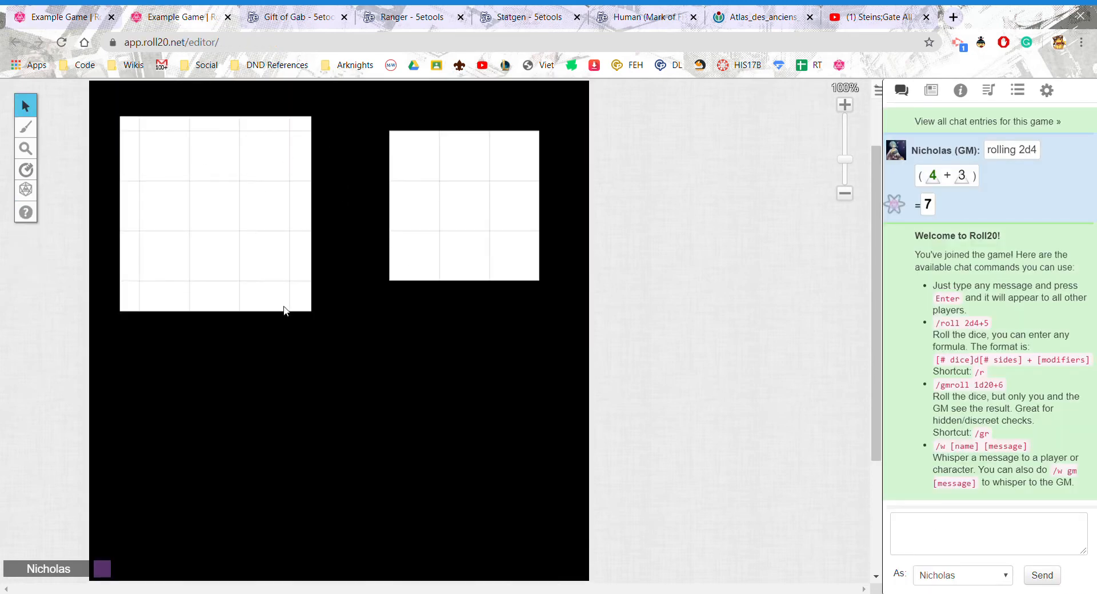
click(45, 12)
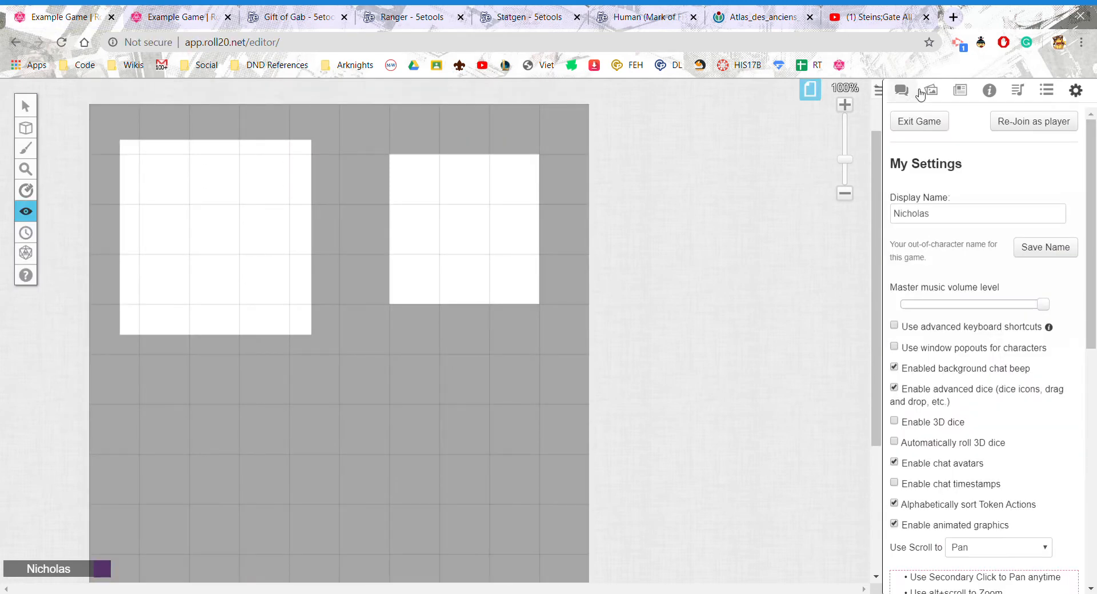
- Place two bandit captain.png tokens from the personal art library, one in the fog and one inside the smaller revealed rectangle
click(902, 92)
click(931, 90)
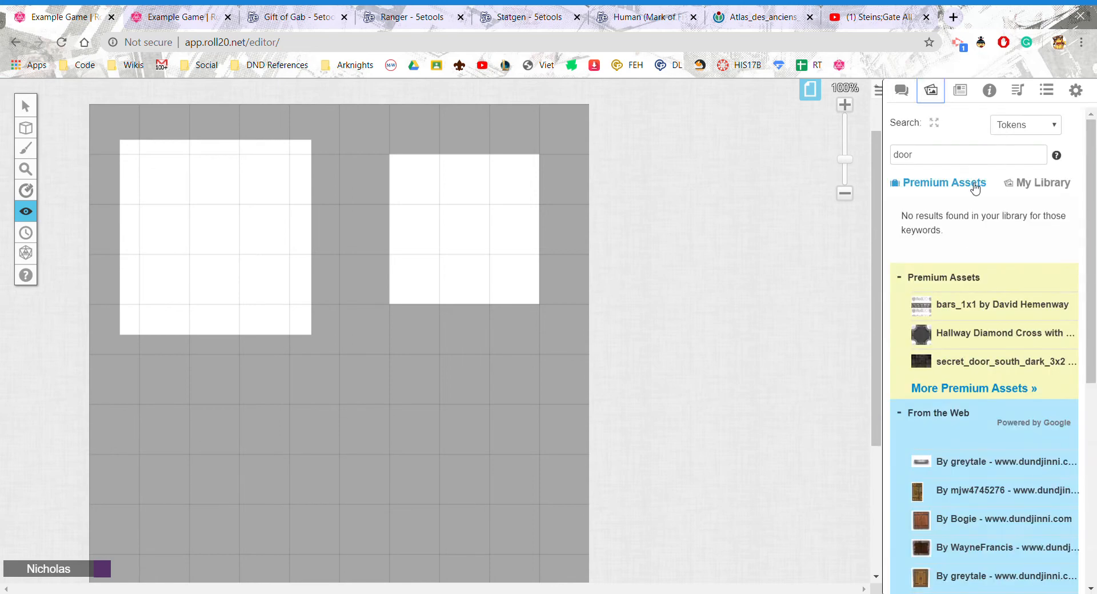
click(1023, 183)
scroll(1006, 371, down, 3)
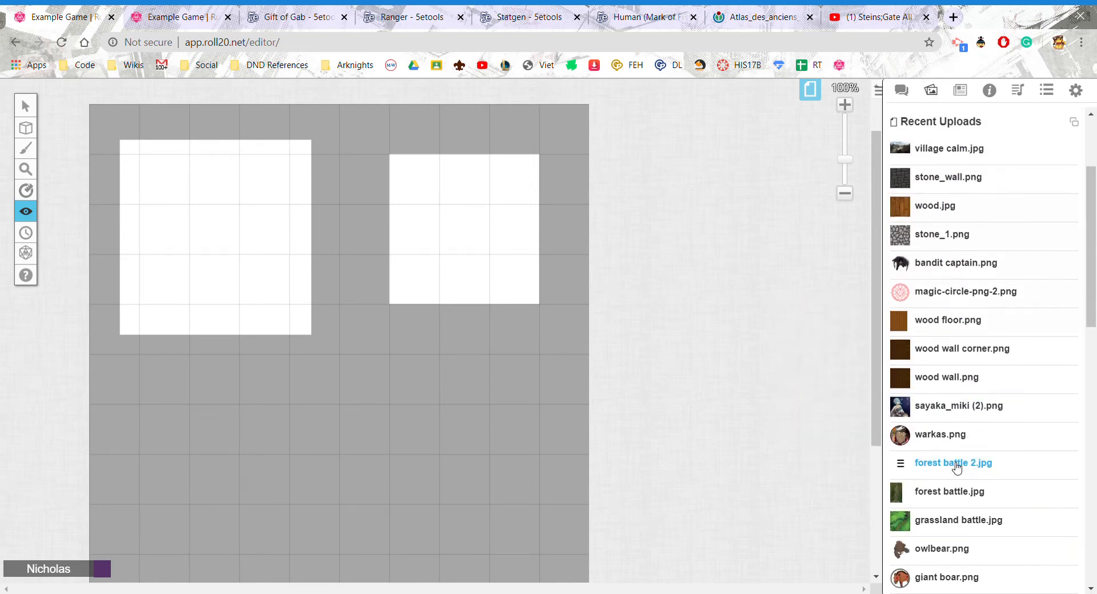
scroll(958, 468, down, 2)
scroll(950, 491, down, 2)
drag(958, 367, 806, 390)
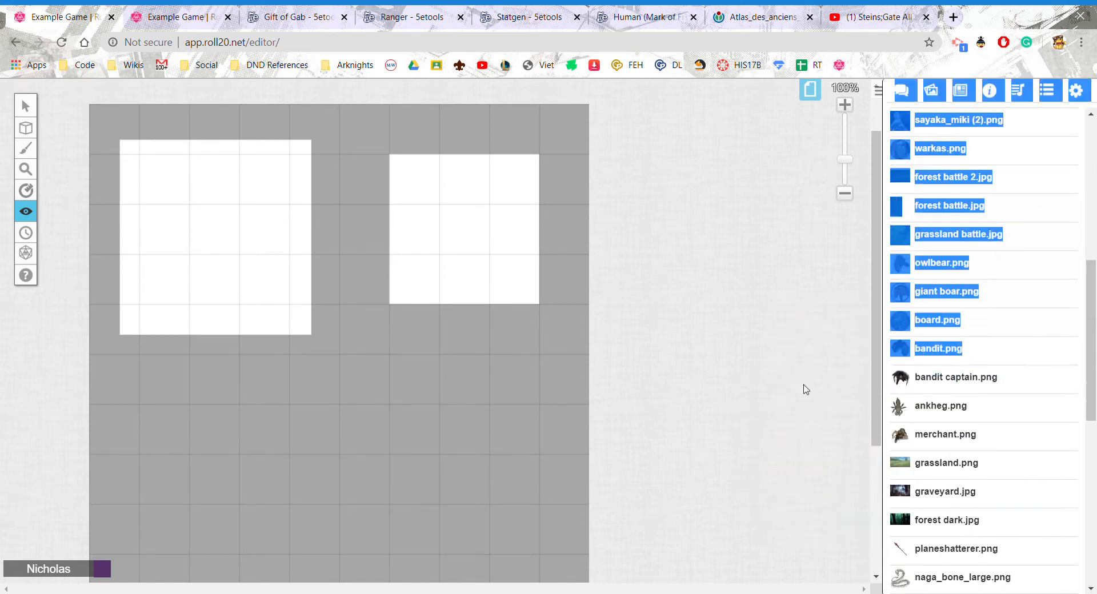
drag(915, 377, 426, 374)
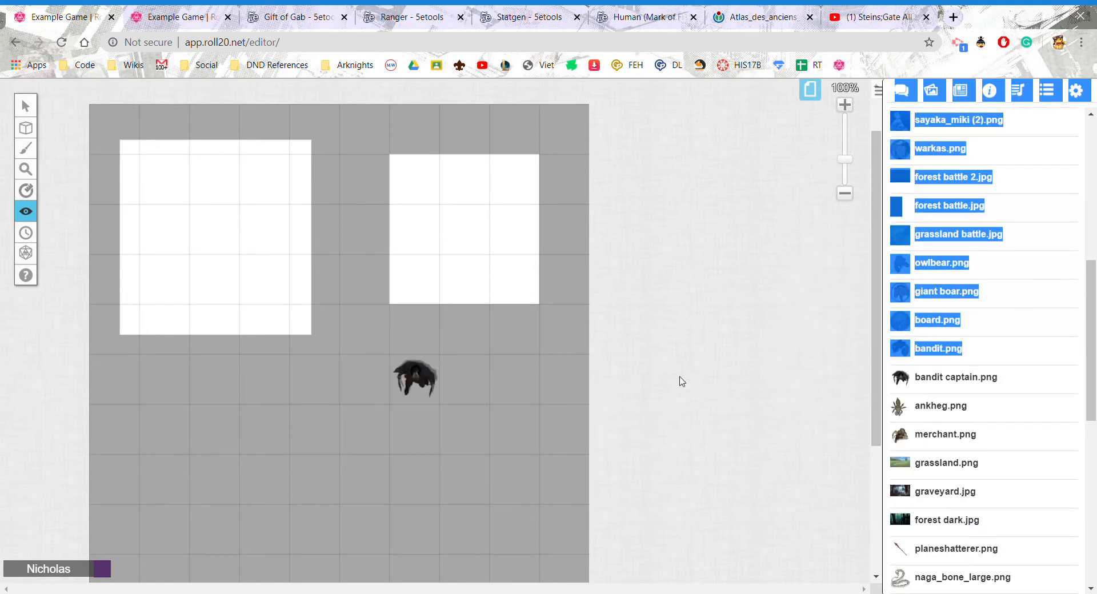
mouse_move(970, 380)
drag(971, 380, 464, 228)
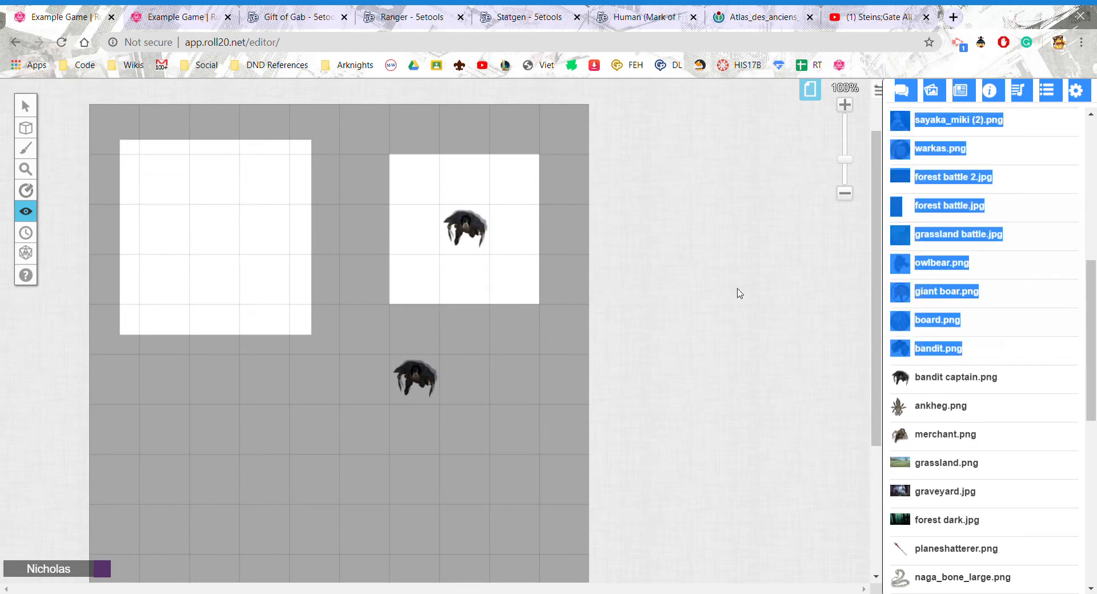
- Check the two bandit captain tokens in the player view, and return to the game master view
scroll(1000, 292, up, 8)
click(926, 213)
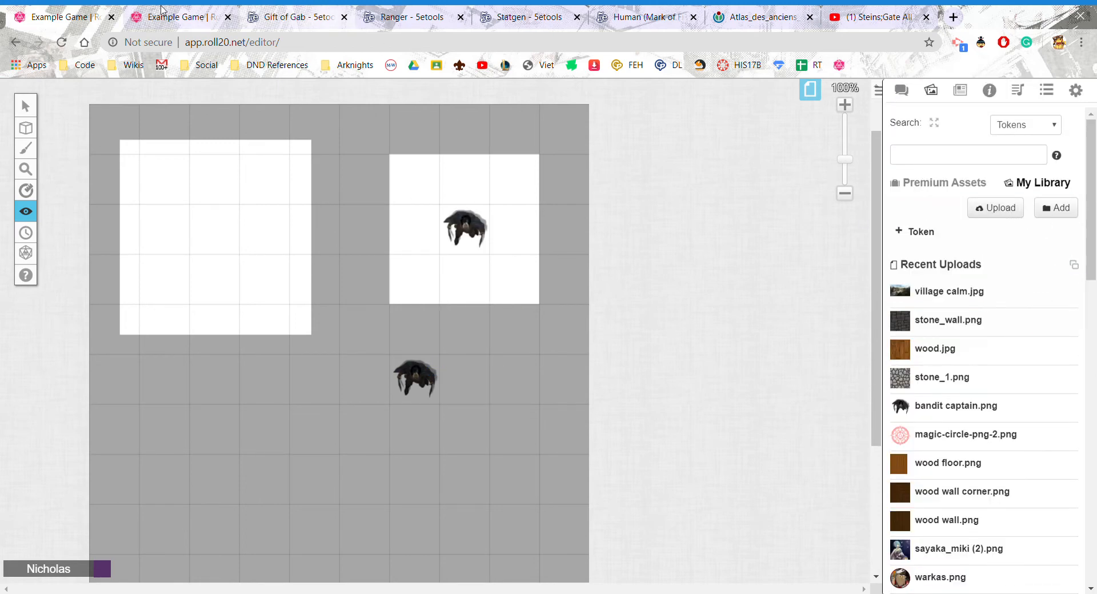
click(178, 17)
click(49, 12)
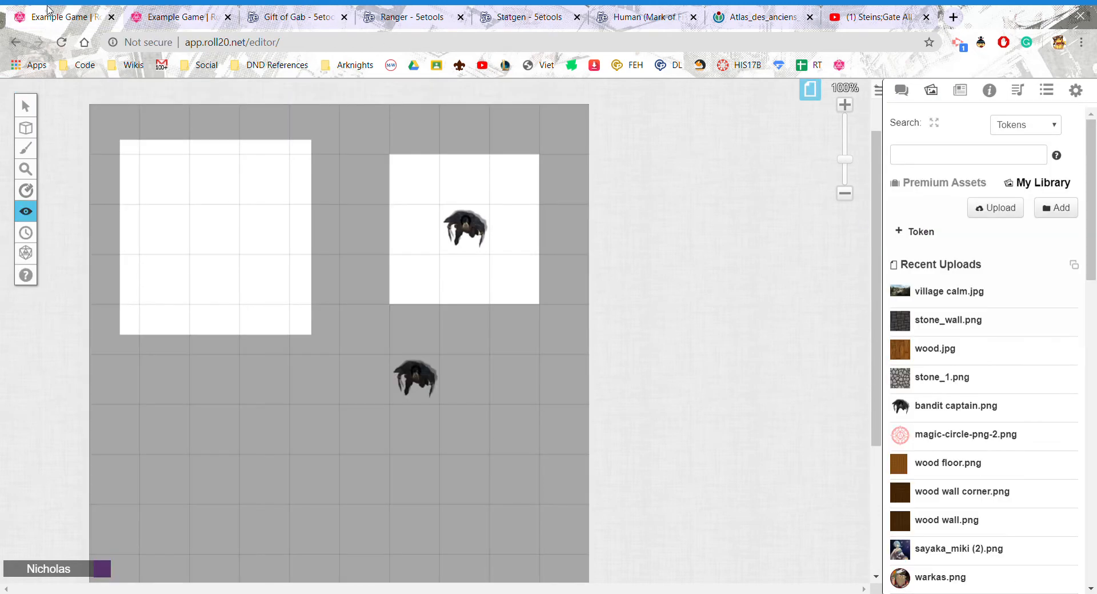
- Reveal an irregular seven-cornered area of fog with Polygon Reveal, below the larger revealed rectangle
mouse_move(23, 211)
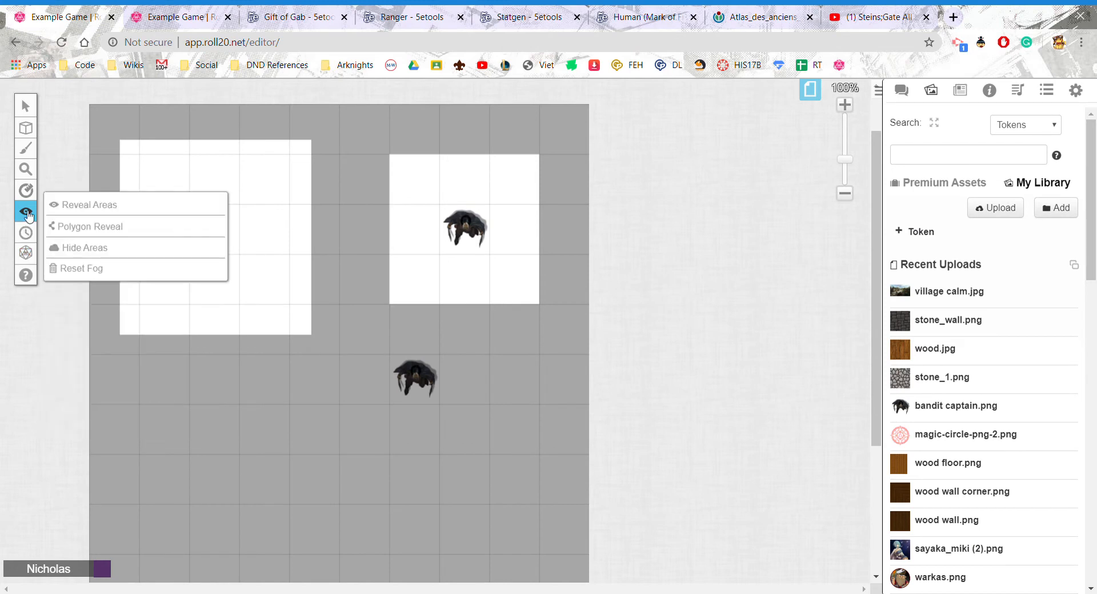
click(98, 229)
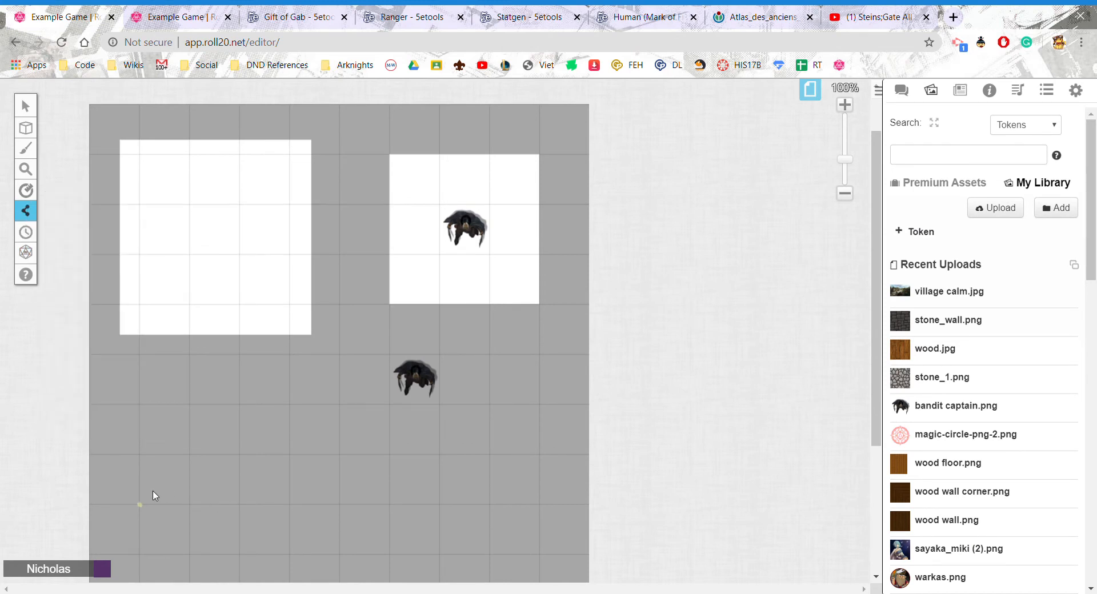
click(189, 456)
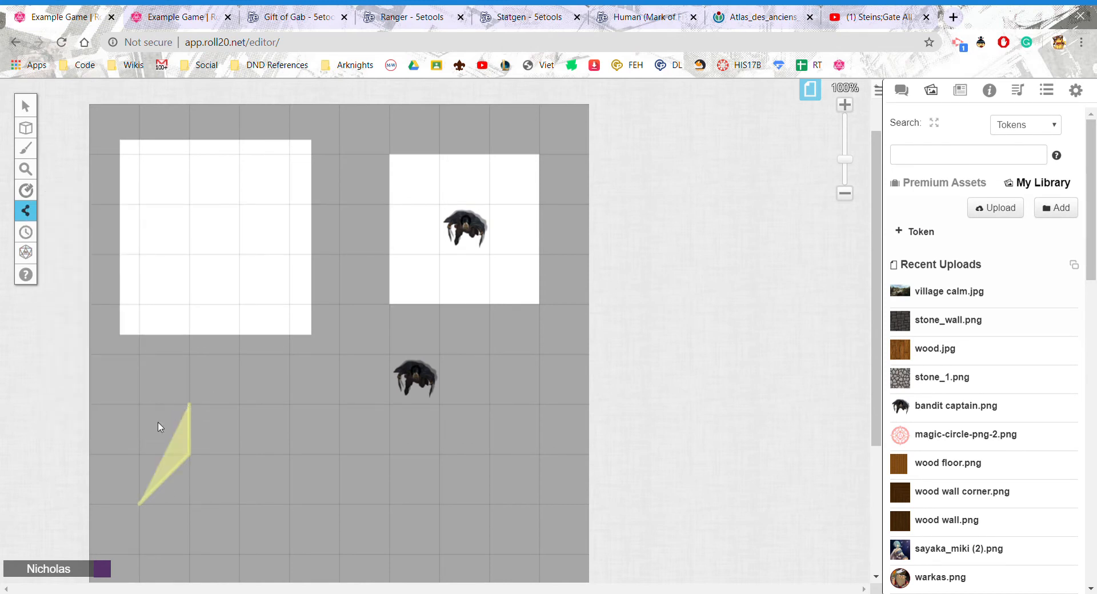
click(262, 367)
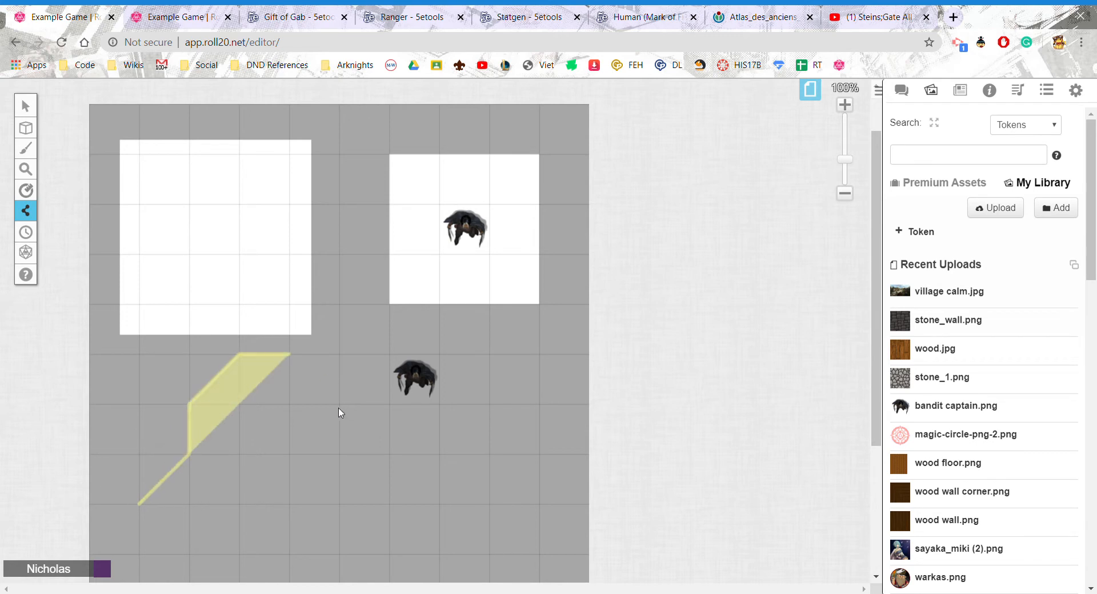
click(392, 462)
click(393, 515)
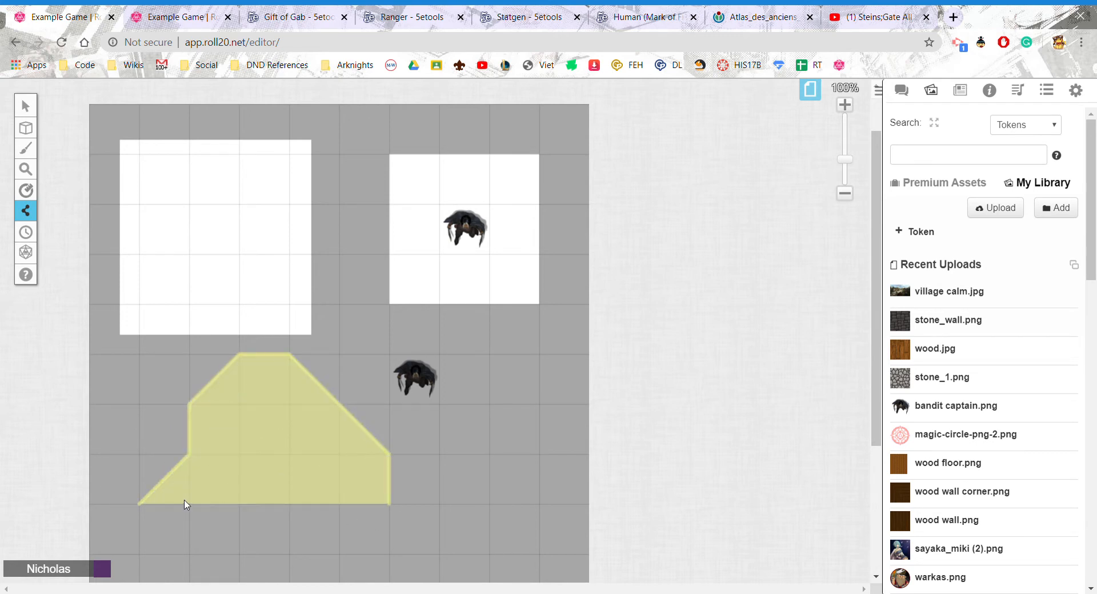
click(150, 497)
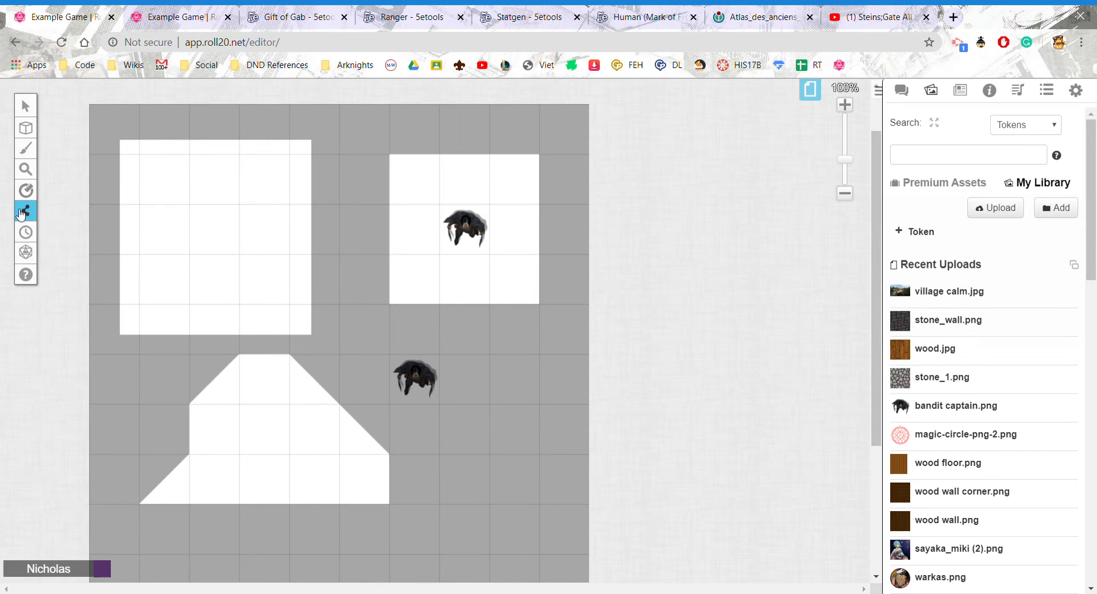
- Cover all the revealed areas of the Forest map with fog again using Hide Areas
mouse_move(28, 211)
click(116, 295)
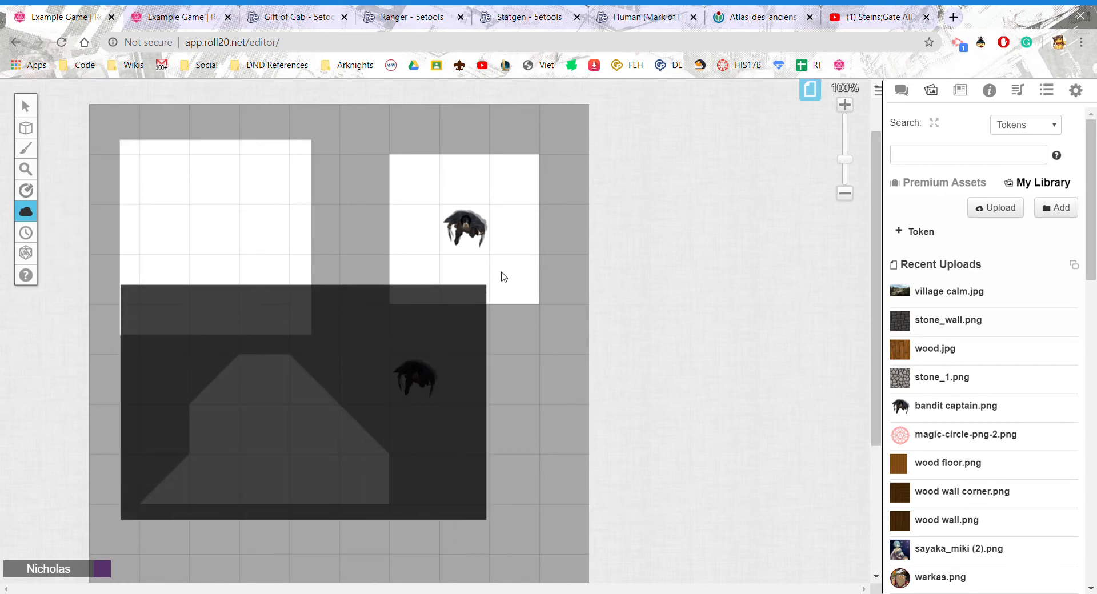
drag(181, 132, 102, 383)
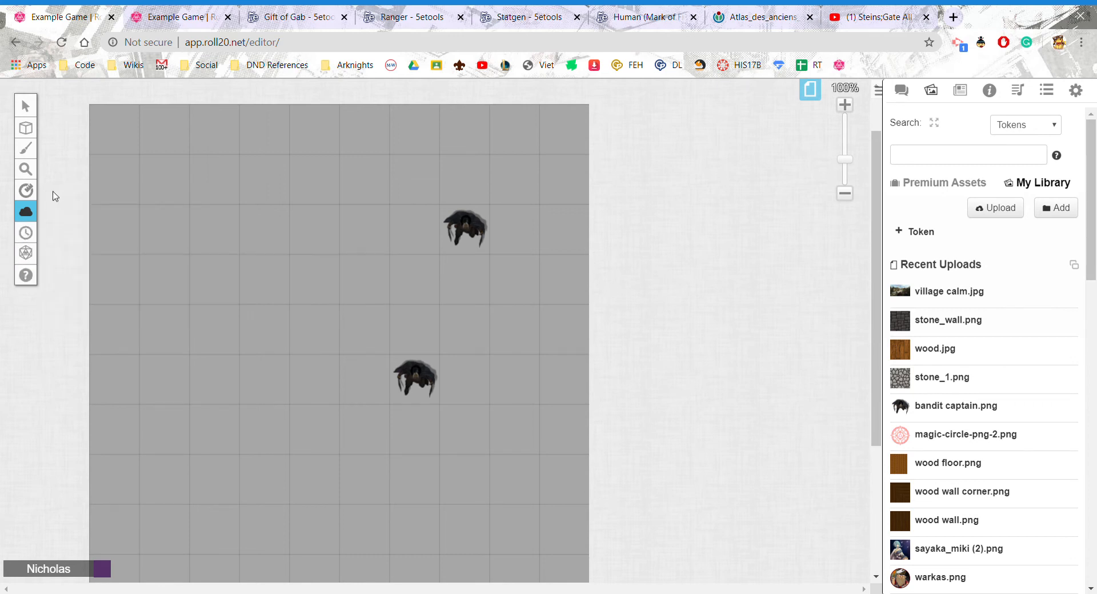
mouse_move(27, 212)
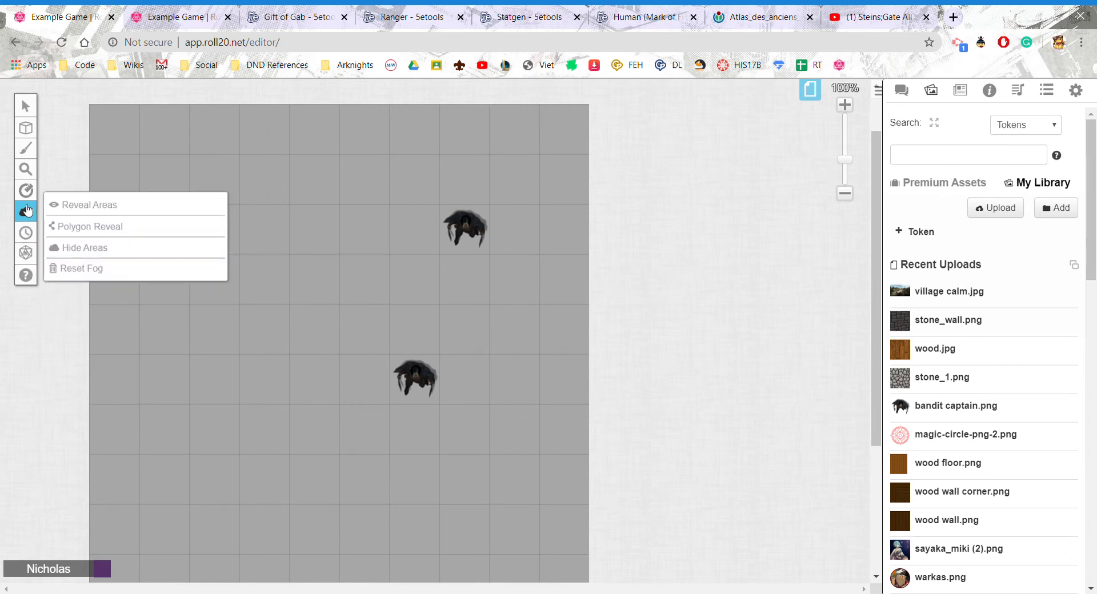
click(810, 89)
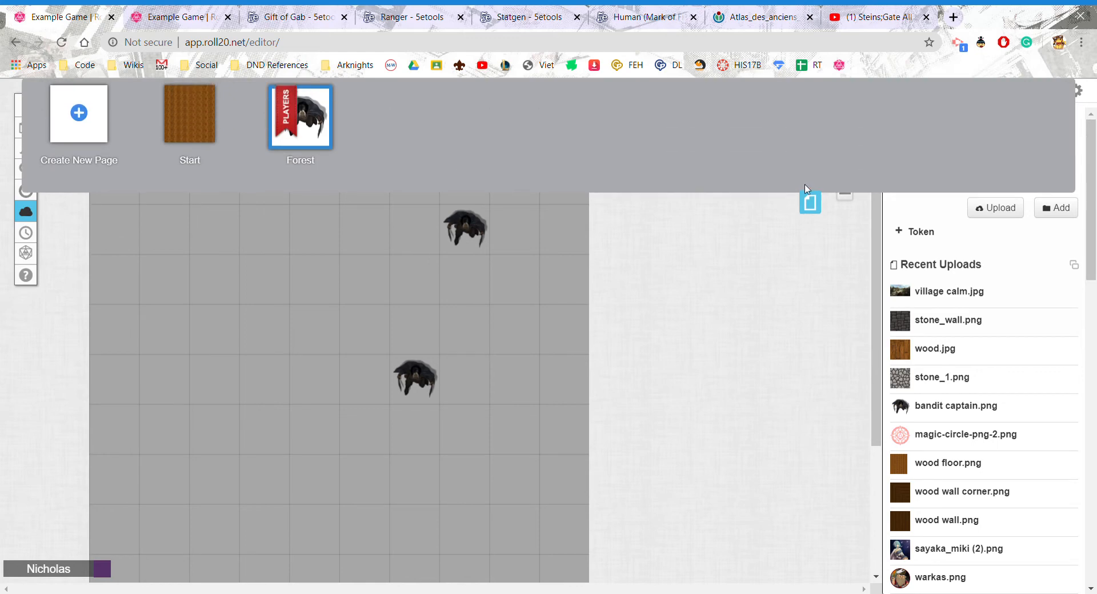
click(810, 203)
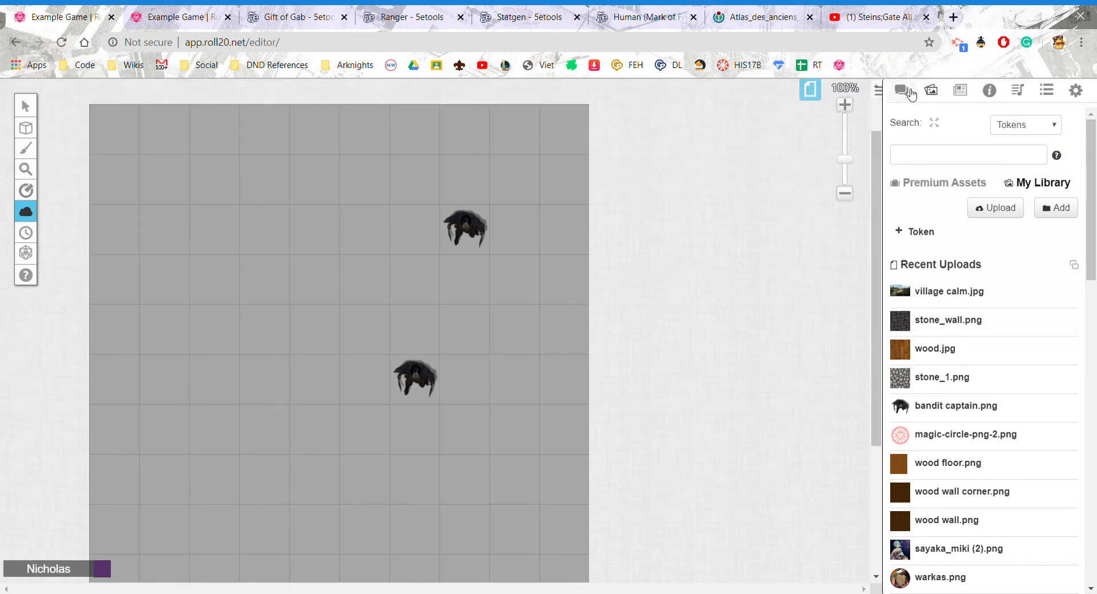
- Browse the Free Assets categories among the art library's premium assets
click(903, 90)
click(931, 91)
click(913, 184)
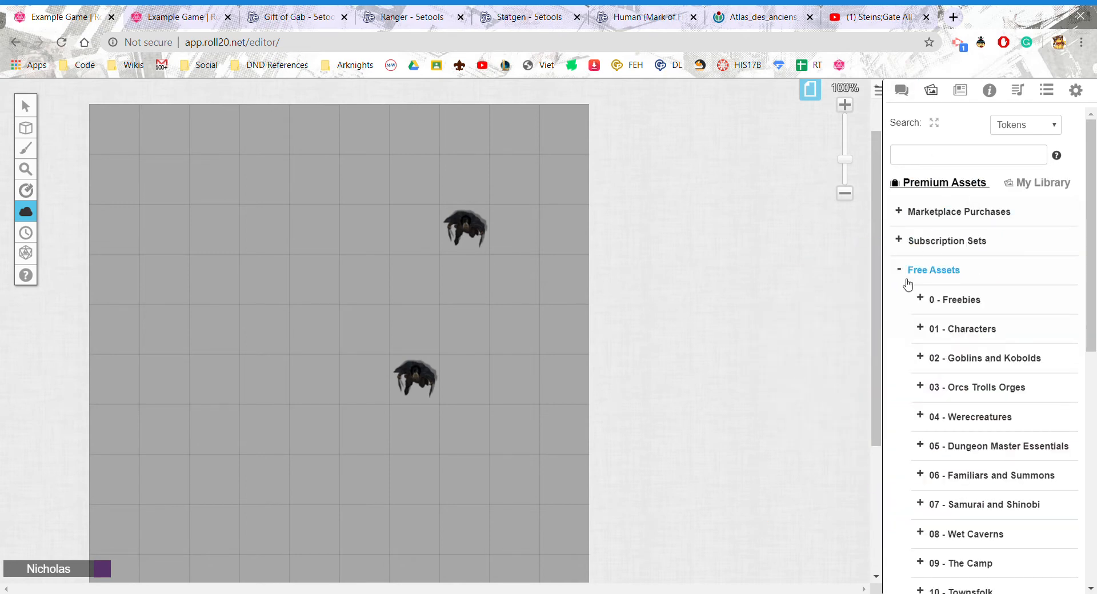
click(1020, 183)
click(969, 185)
scroll(952, 277, down, 2)
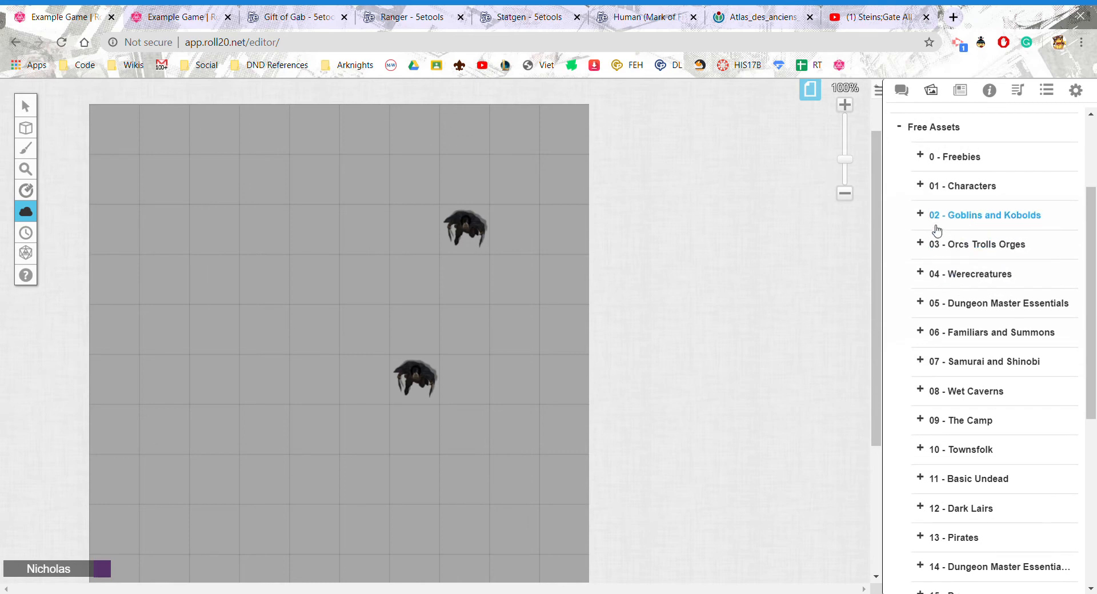
scroll(936, 228, up, 1)
scroll(935, 206, up, 1)
- Search the art library's tokens for "door" and look over the results
click(932, 162)
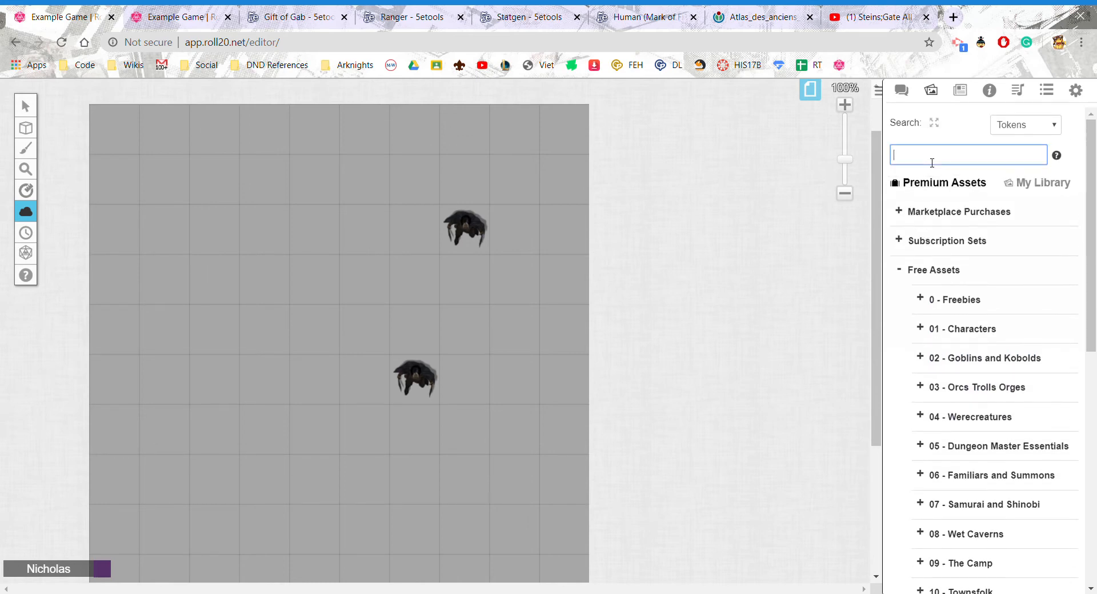
key(Return)
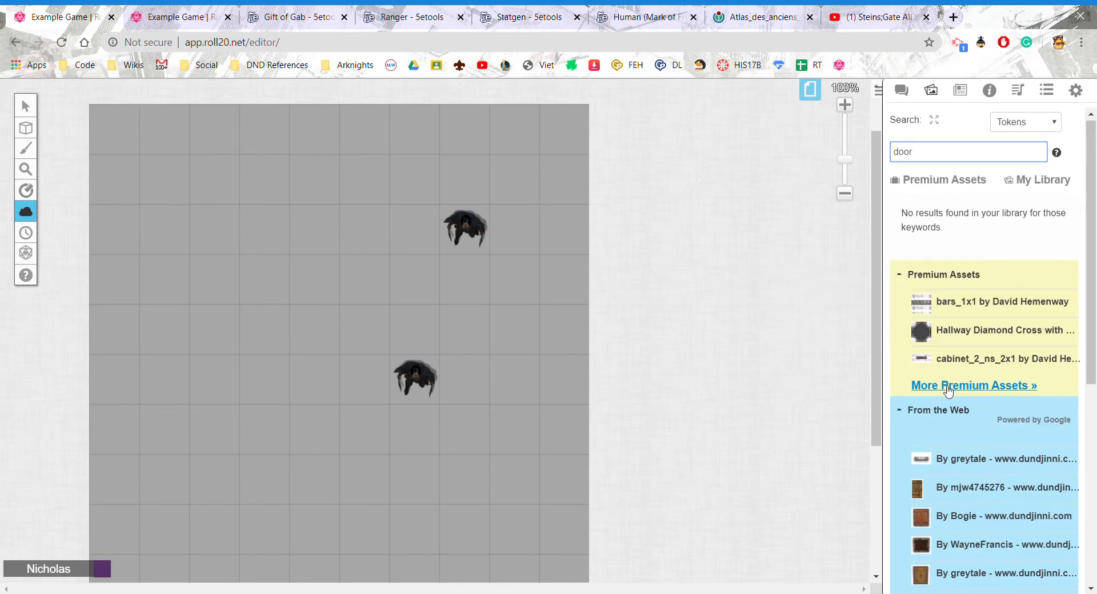
scroll(937, 377, down, 1)
scroll(918, 198, up, 1)
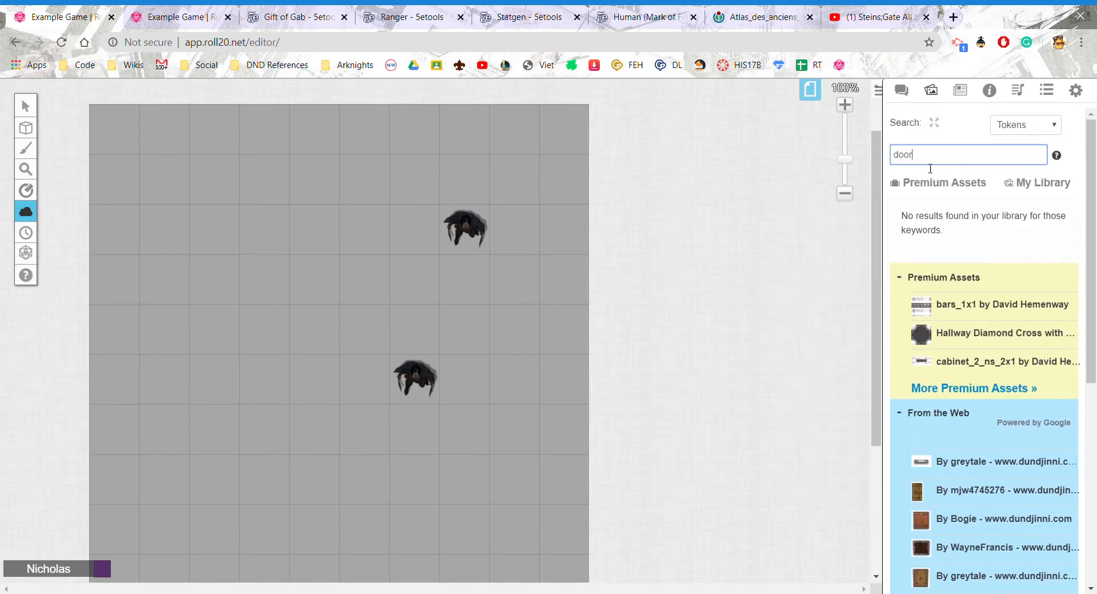
- Place the first Knight token from the free 01 - Characters assets on the Forest map, near the upper middle
click(922, 186)
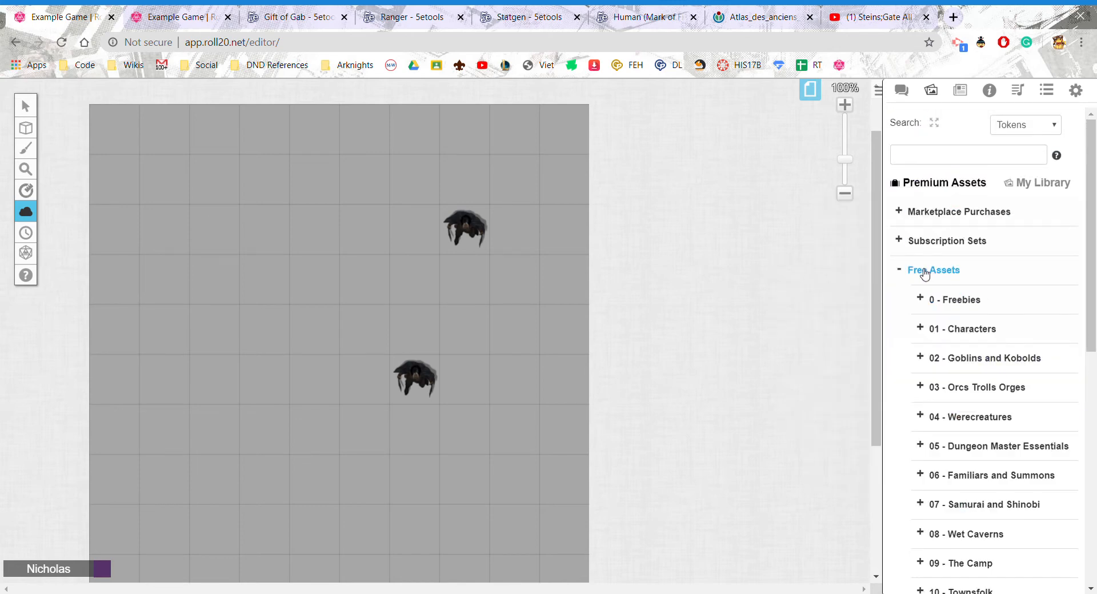
scroll(915, 280, down, 1)
click(921, 258)
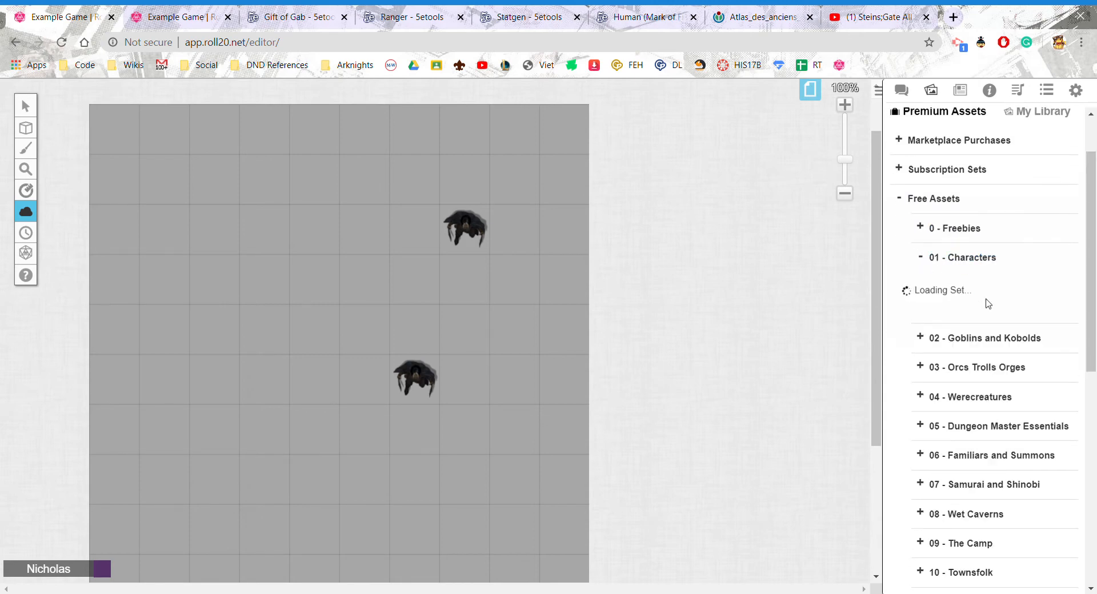
scroll(989, 304, down, 1)
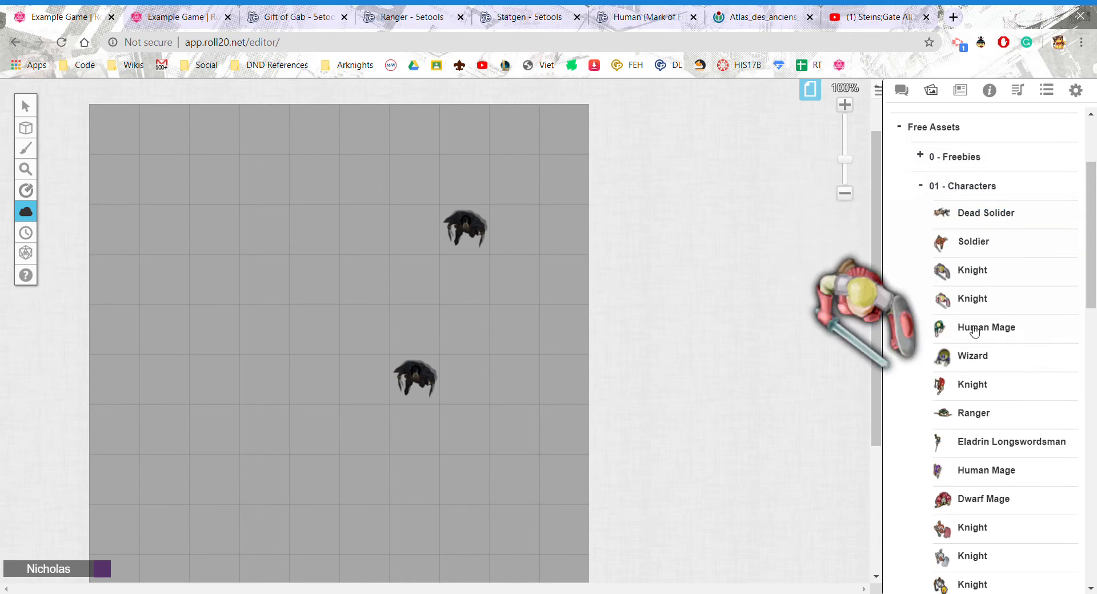
drag(971, 270, 335, 200)
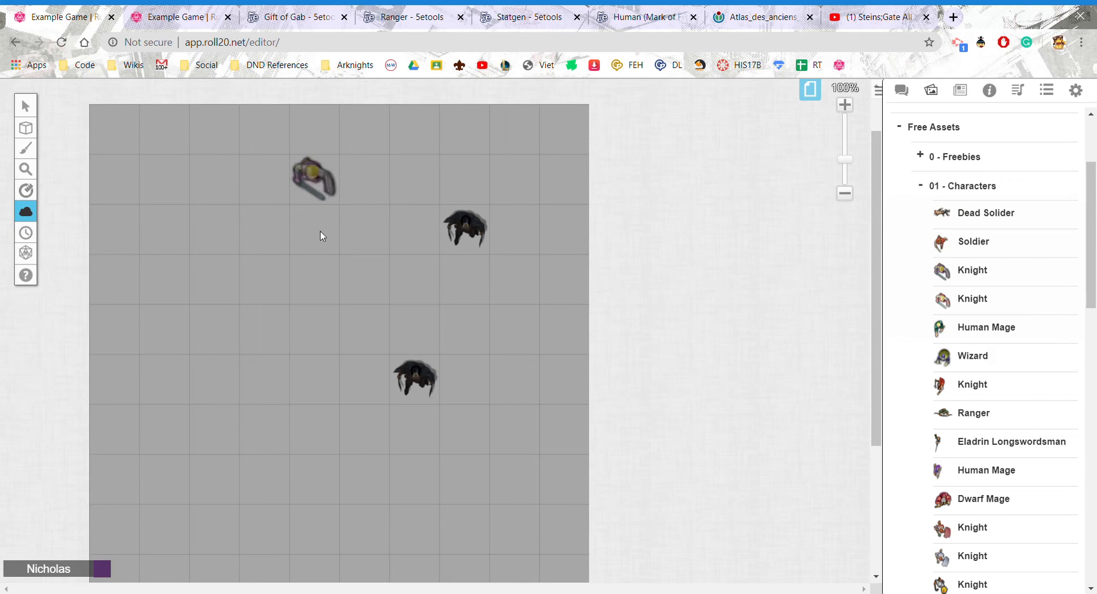
- Disable Fog of War in the Forest page's settings and put the page list away
click(810, 89)
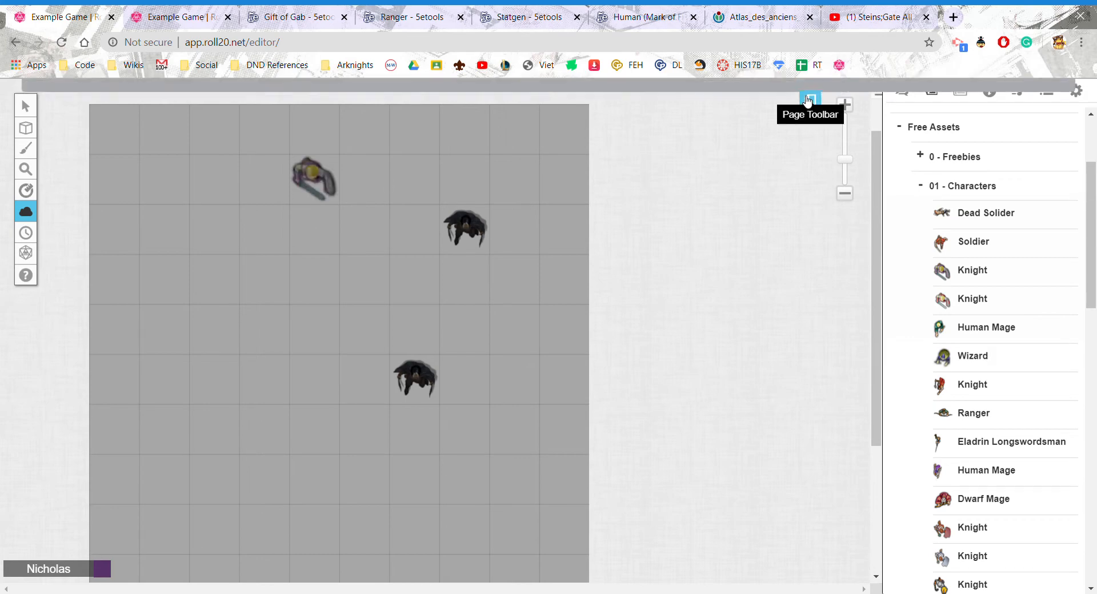
click(257, 96)
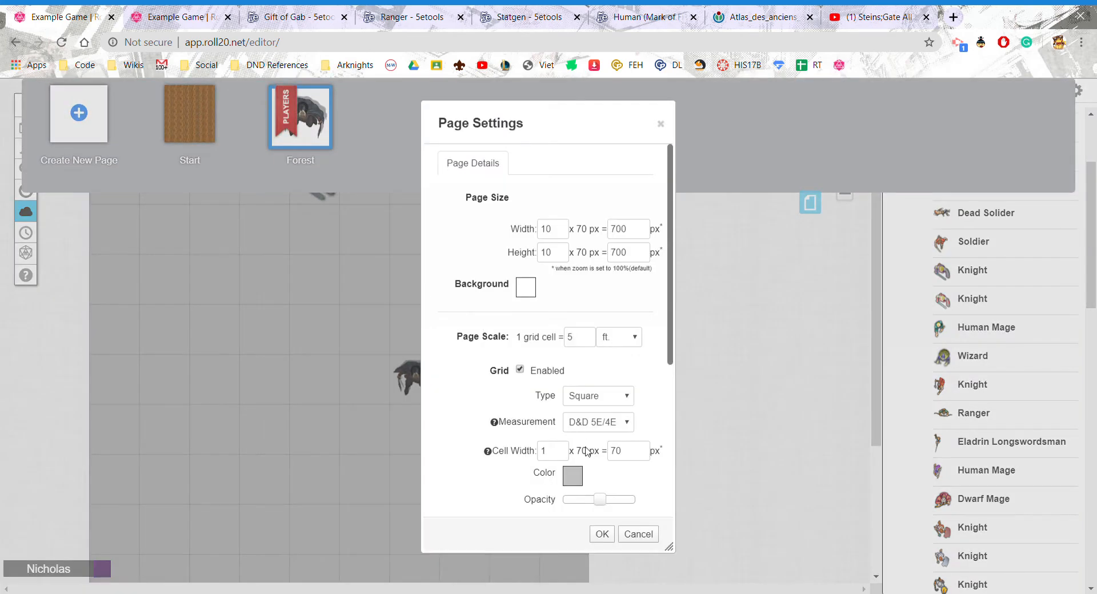
scroll(587, 452, down, 3)
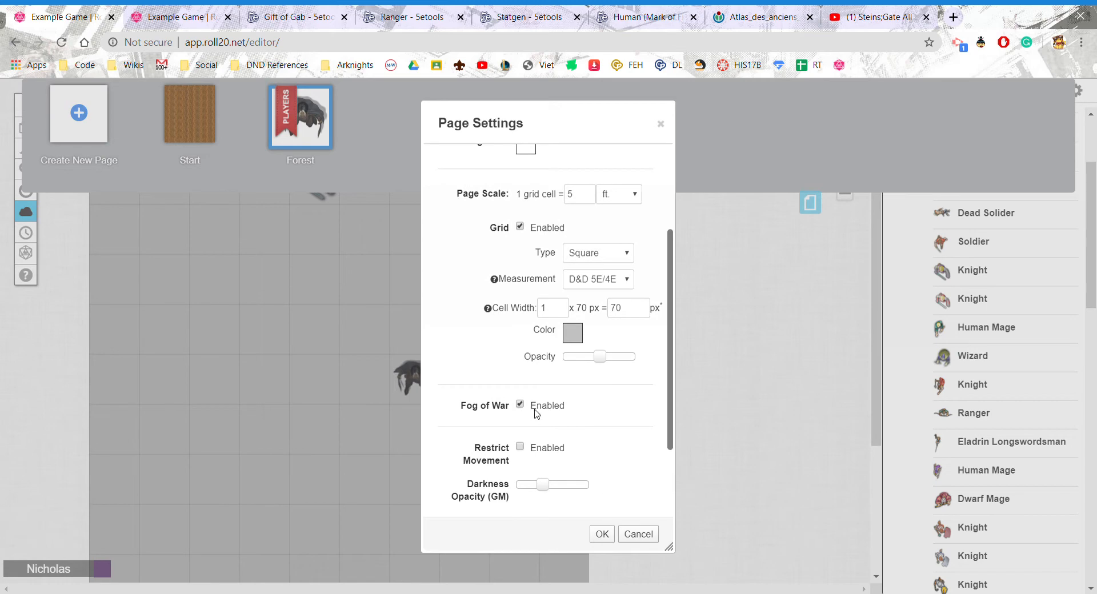
click(535, 410)
click(603, 532)
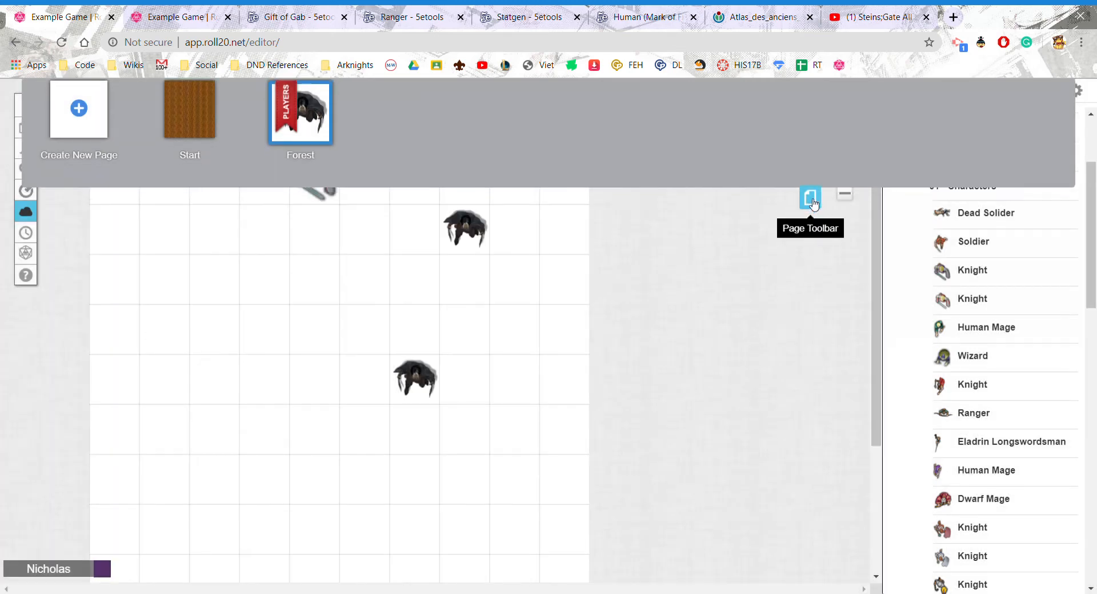
click(814, 201)
- Show My Library in the art library and look at its image upload options without uploading a file
scroll(1073, 309, up, 3)
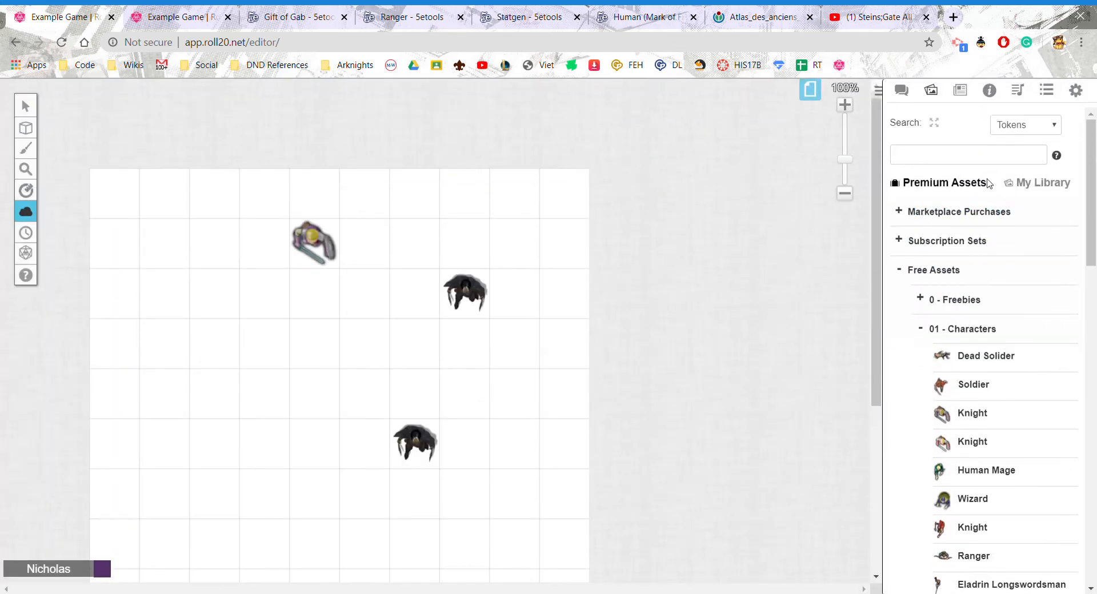
click(1037, 184)
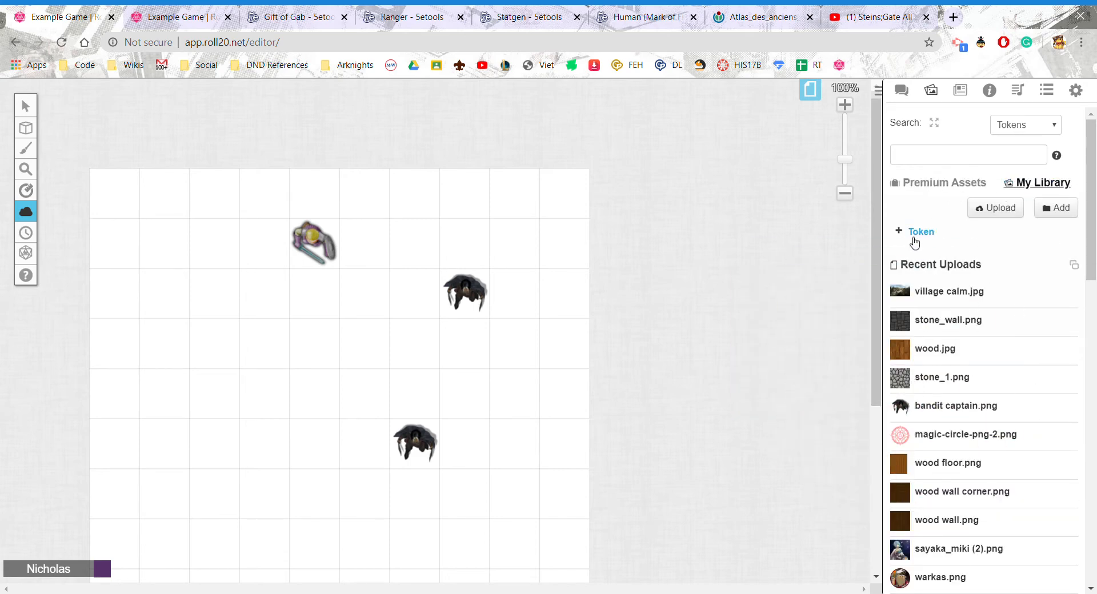
click(998, 211)
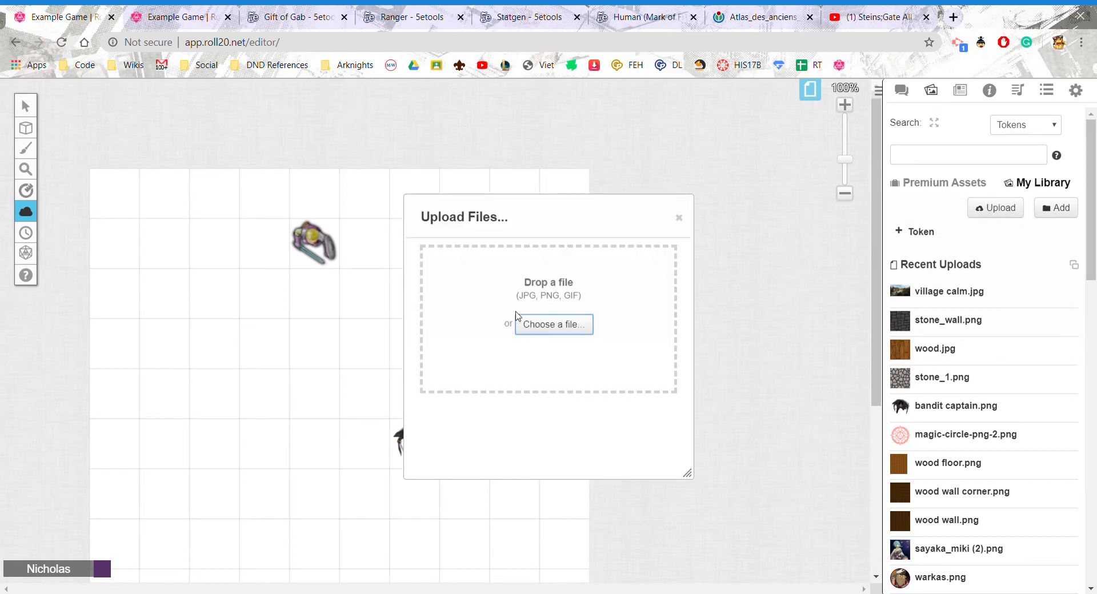
click(563, 324)
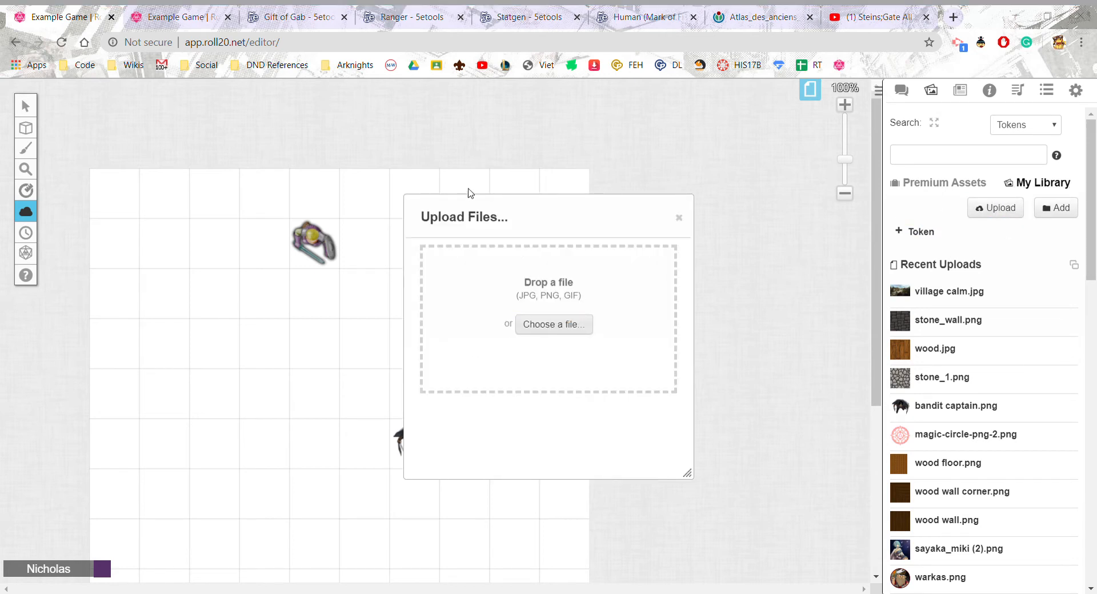
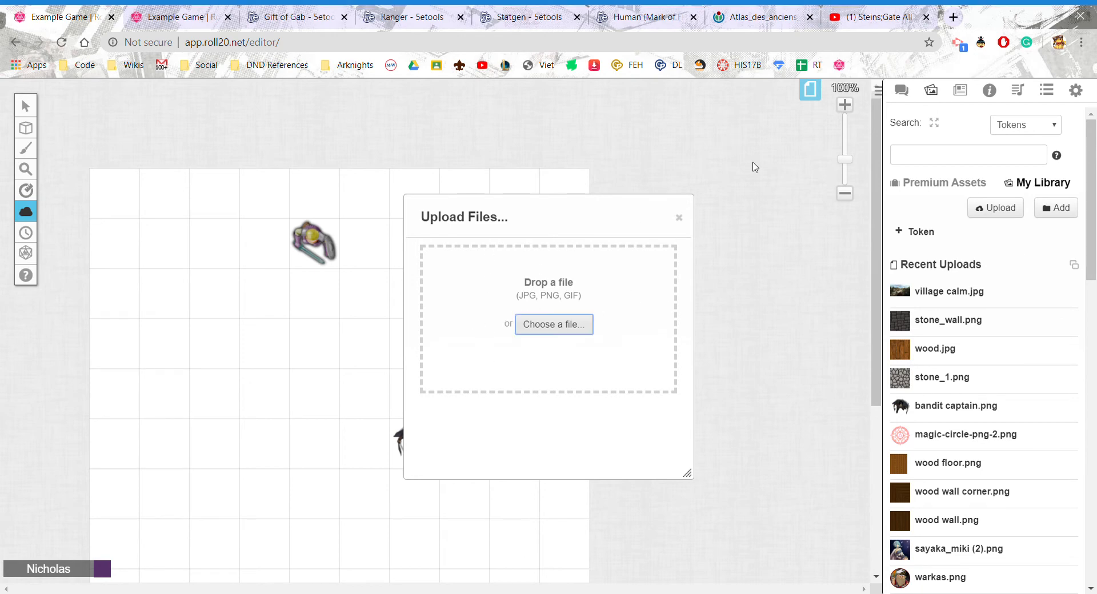
scroll(1017, 299, down, 15)
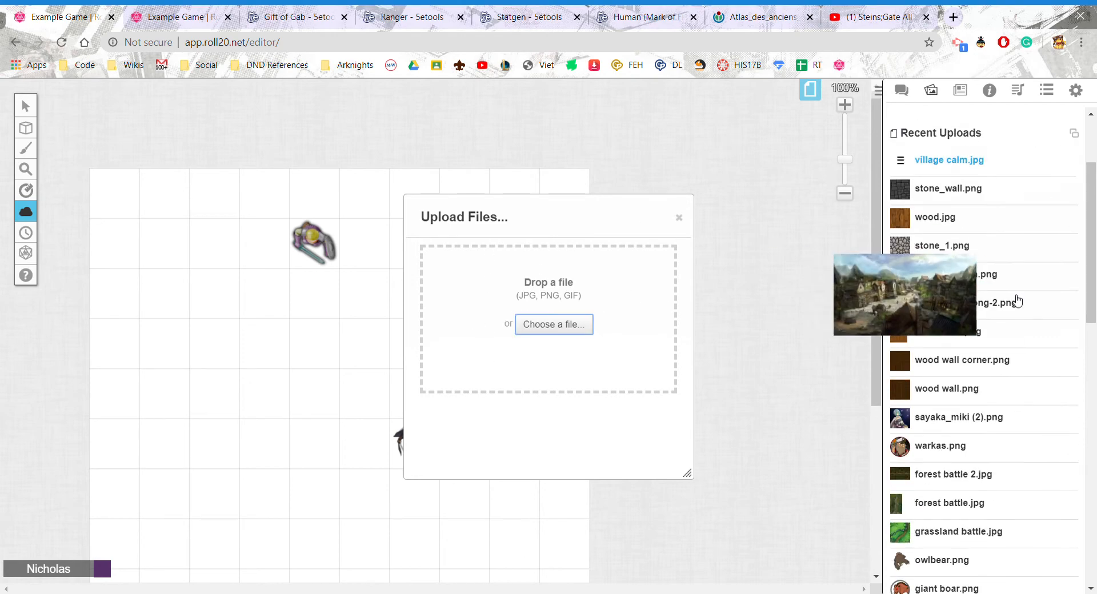
click(681, 217)
- Open wood.jpg from the recent uploads in the Recent Uploads window and move that window aside from the map tokens
scroll(1025, 272, up, 15)
scroll(1026, 272, up, 3)
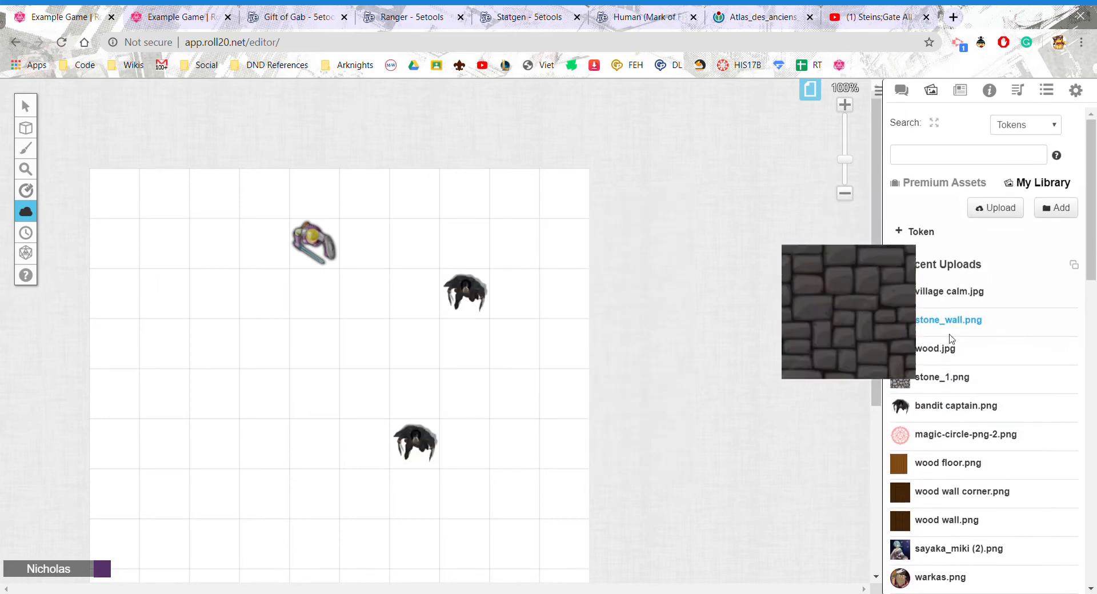
click(954, 351)
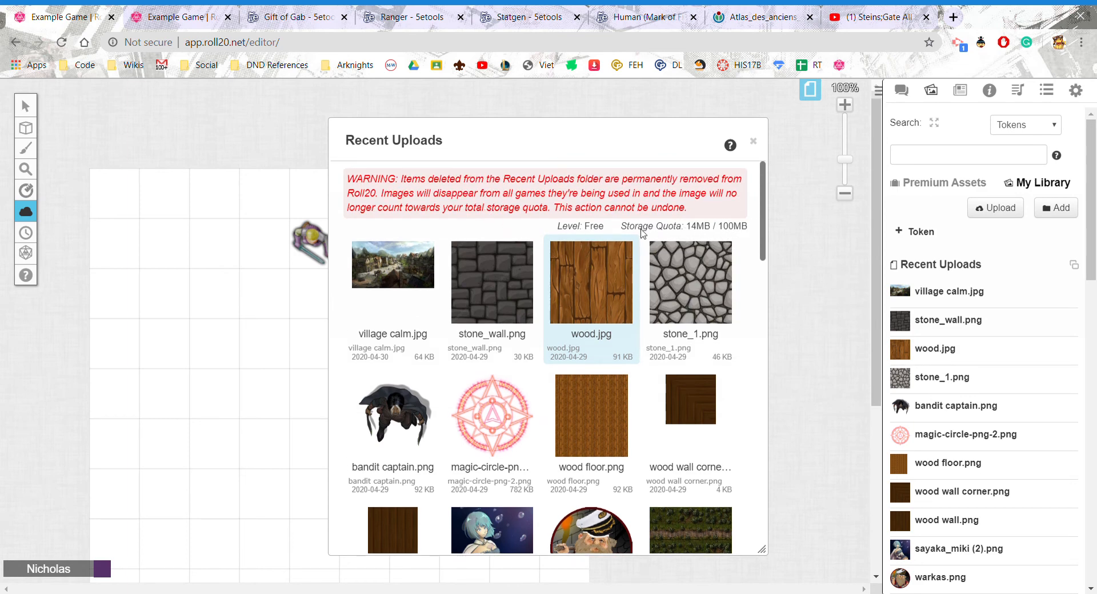
drag(623, 137, 786, 125)
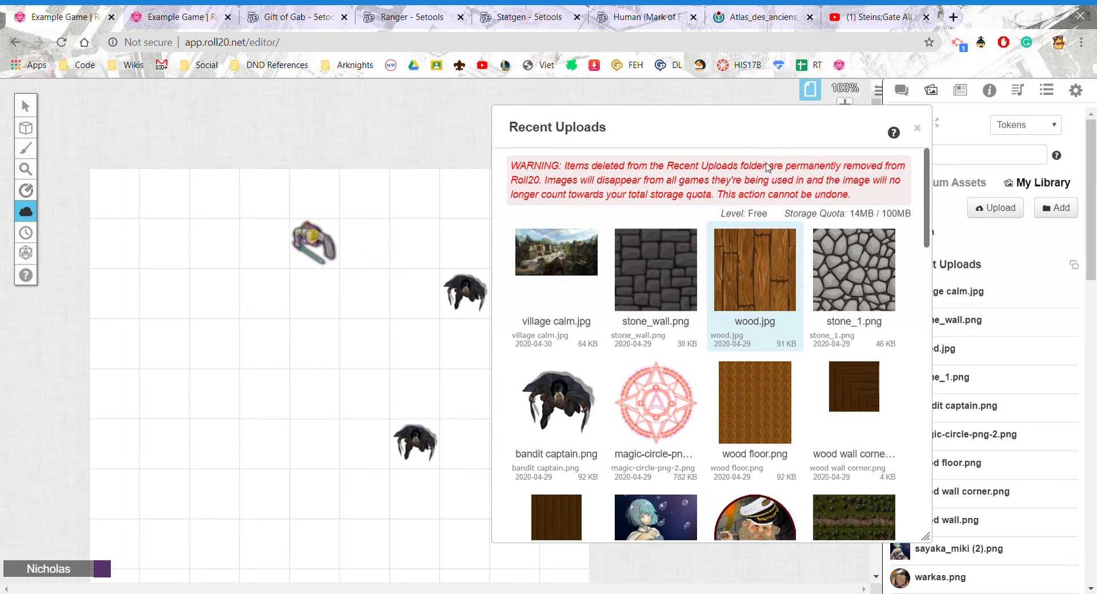
- Close the Recent Uploads window after moving it aside, and look through the uploaded images in My Library
drag(754, 137, 643, 137)
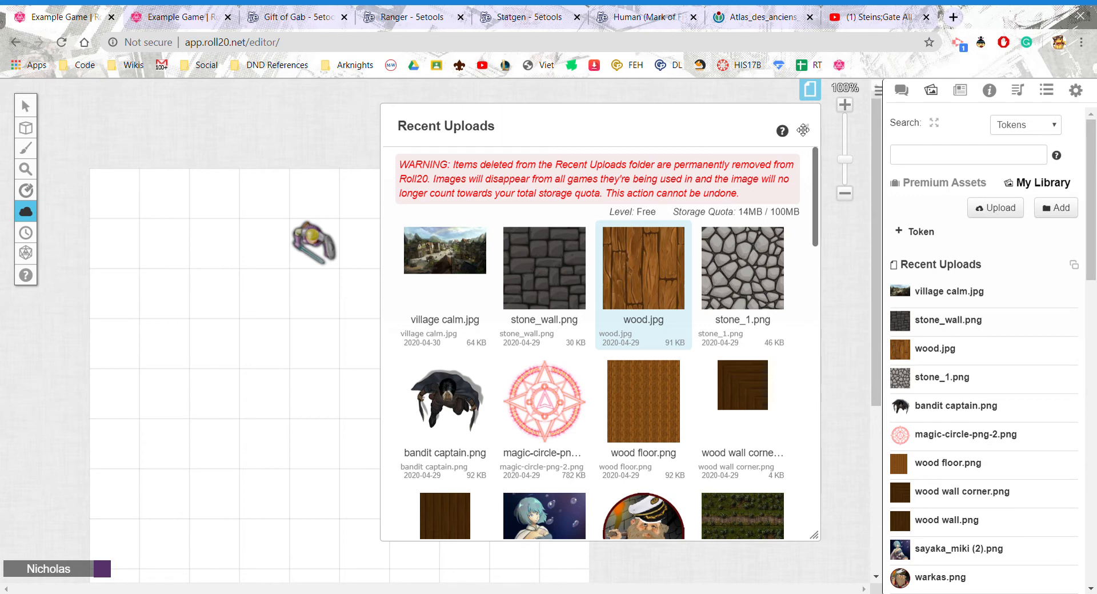
drag(662, 126, 579, 123)
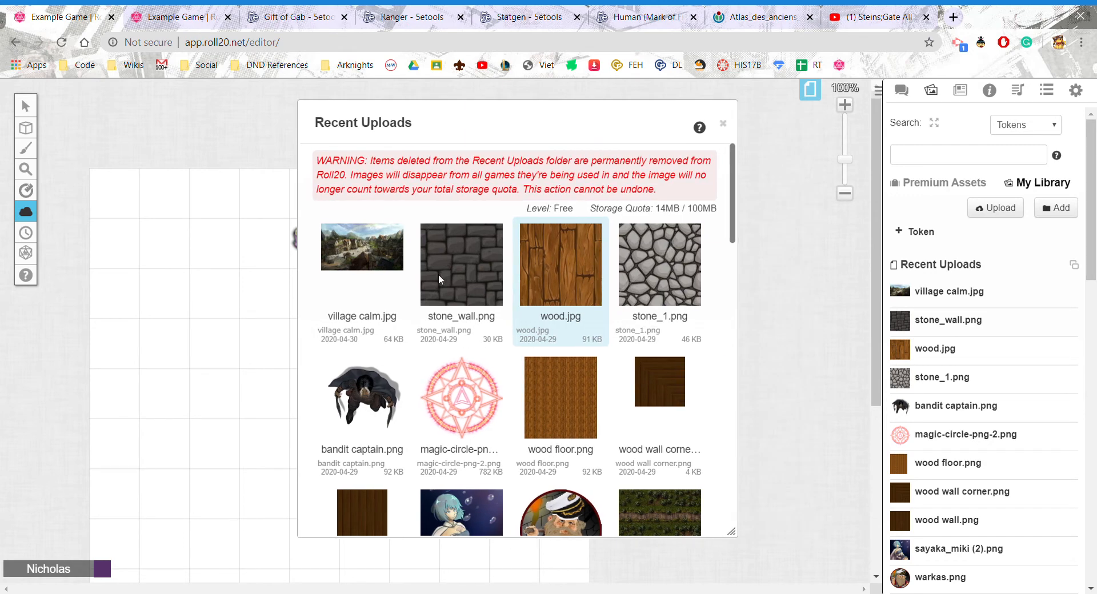
click(723, 123)
scroll(997, 347, down, 10)
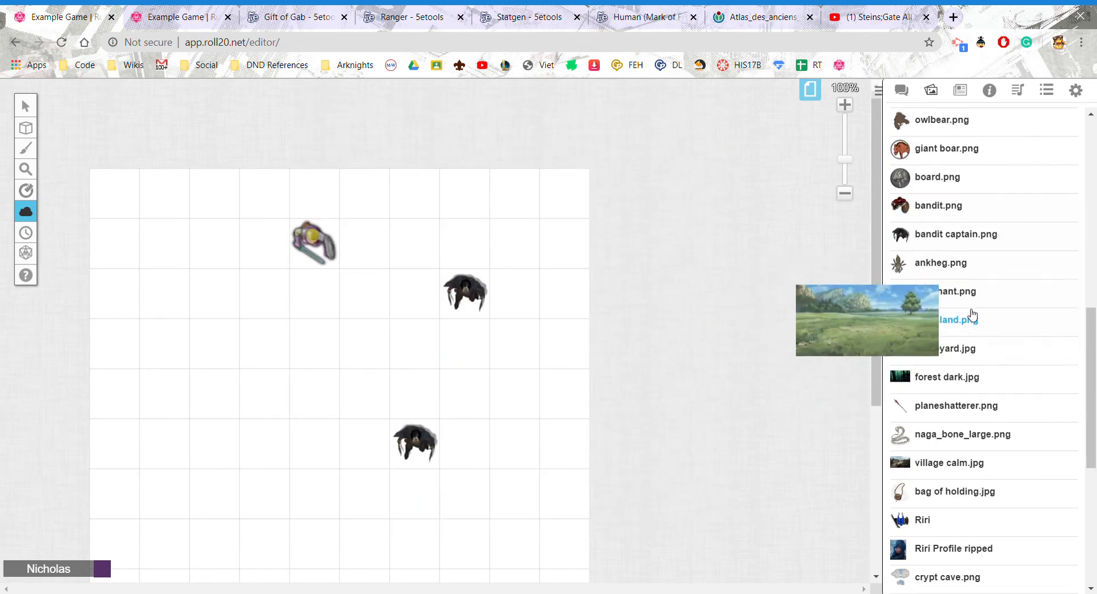
scroll(972, 313, up, 7)
scroll(920, 239, up, 4)
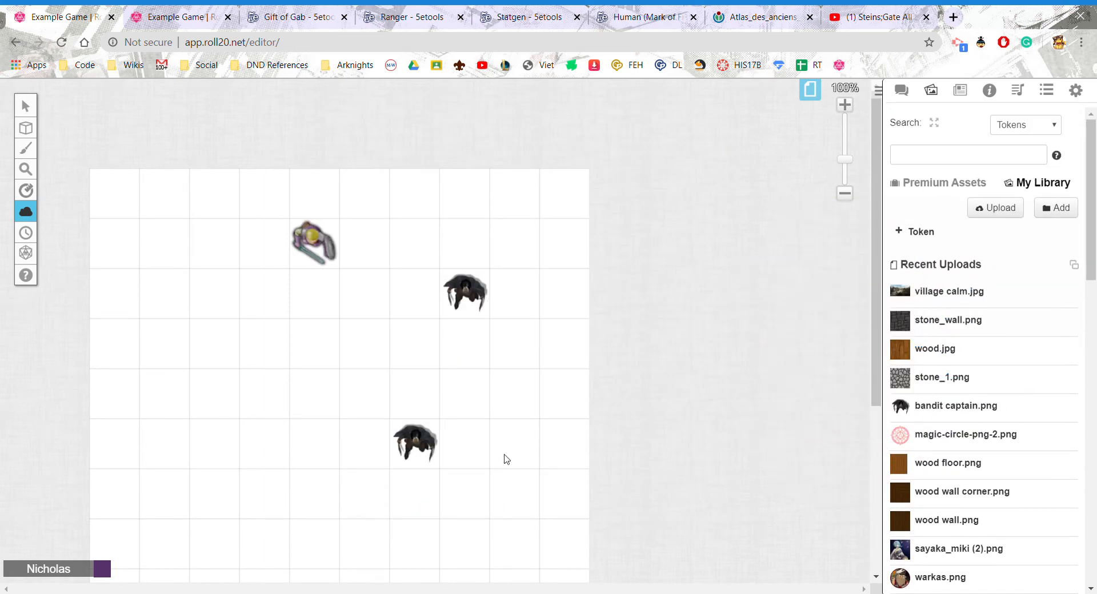
- Dismiss the Enable Fog of War prompt without turning the feature on, and switch to the Select tool
click(479, 303)
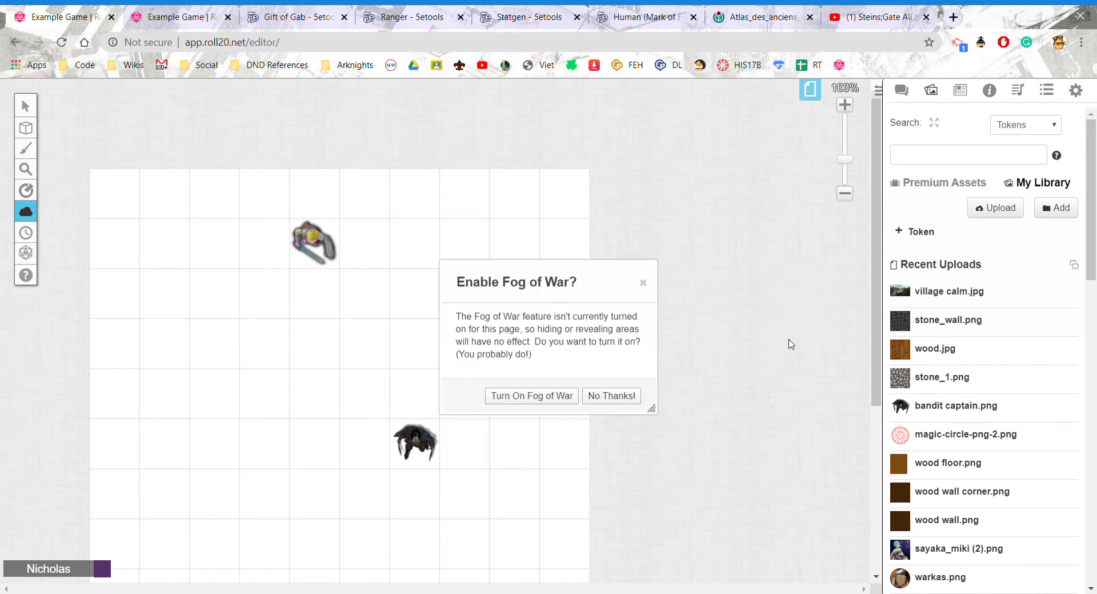
click(645, 283)
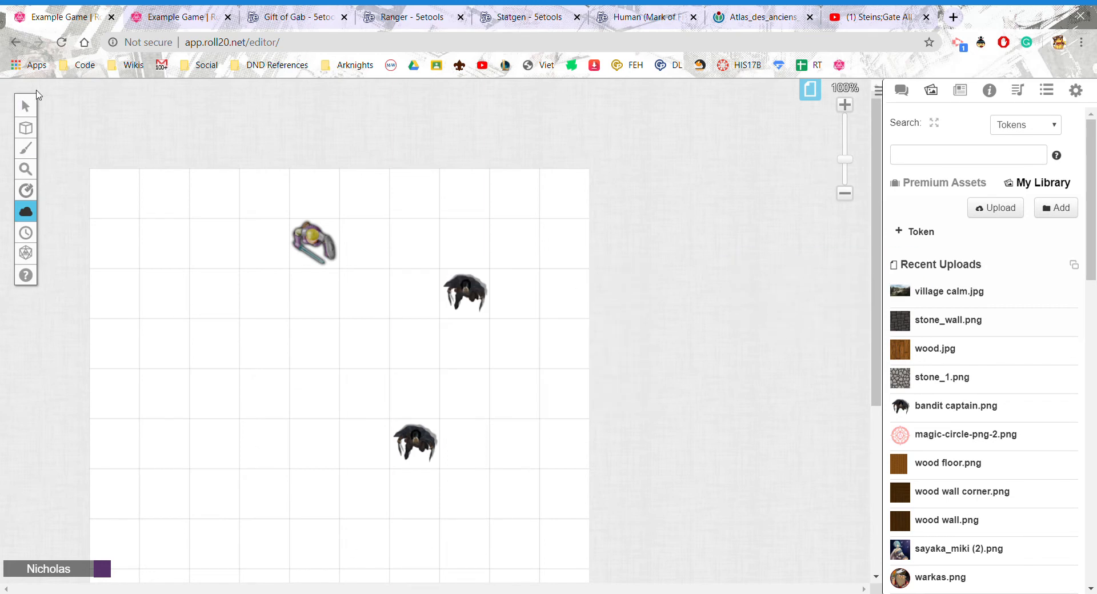
mouse_move(27, 103)
click(105, 105)
click(961, 8)
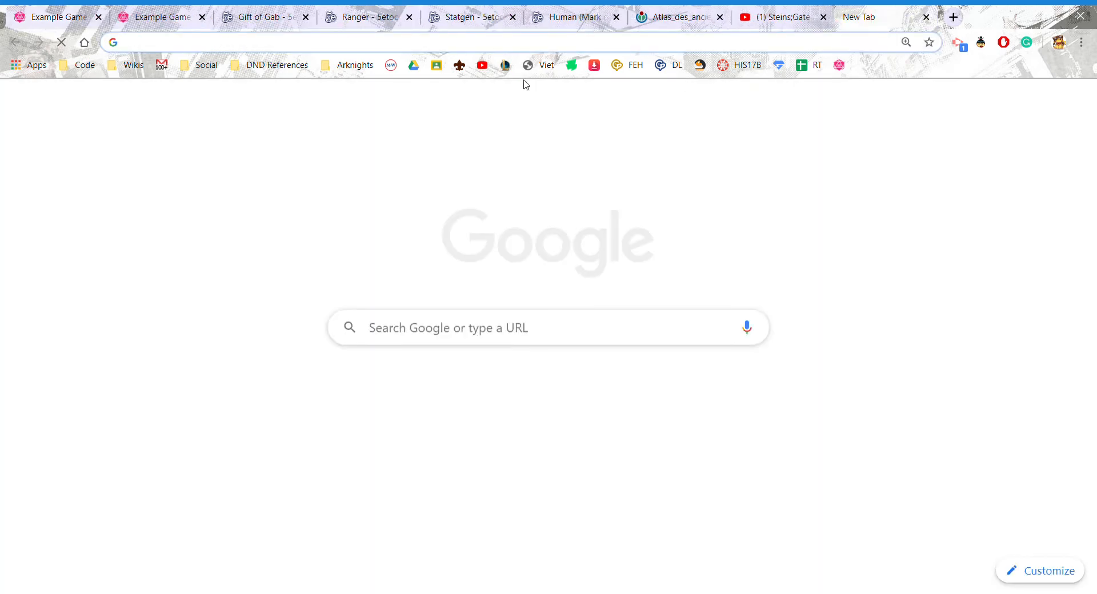
text(battle map )
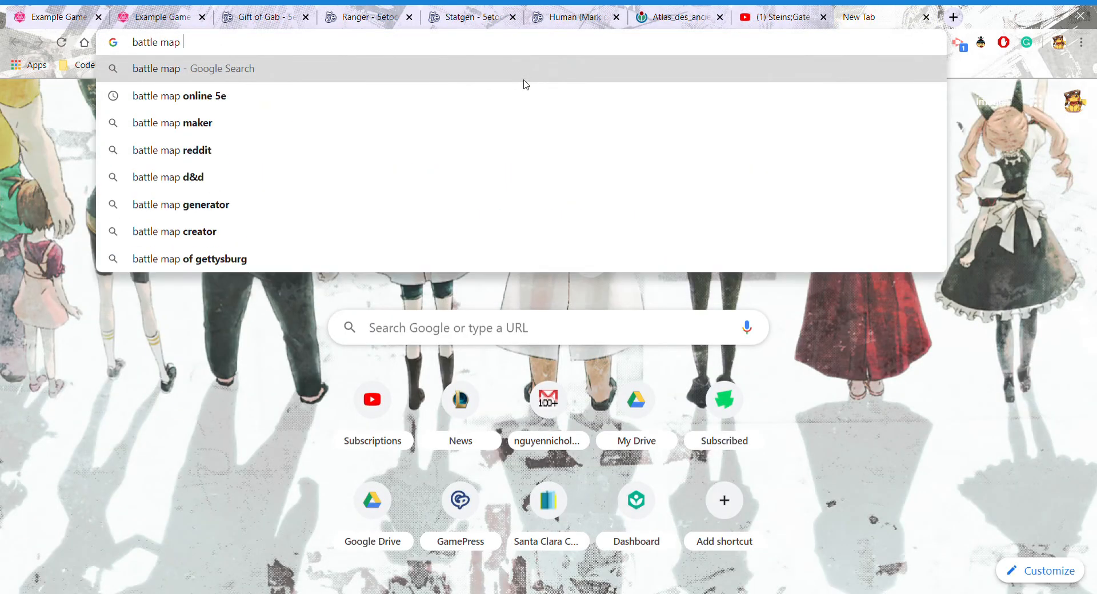
text(forest 5e)
key(Return)
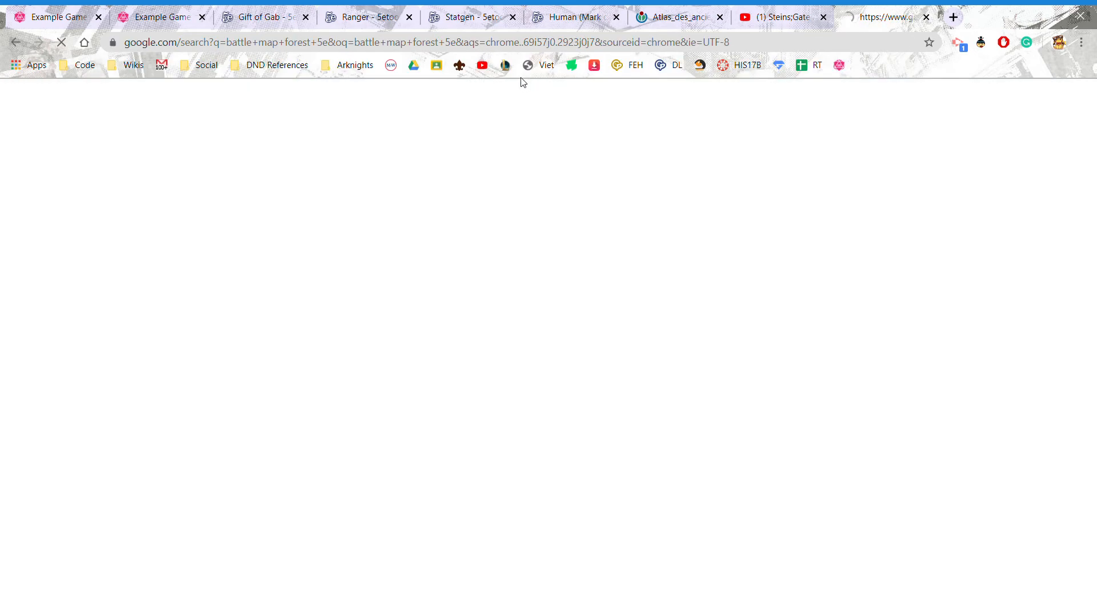
click(208, 157)
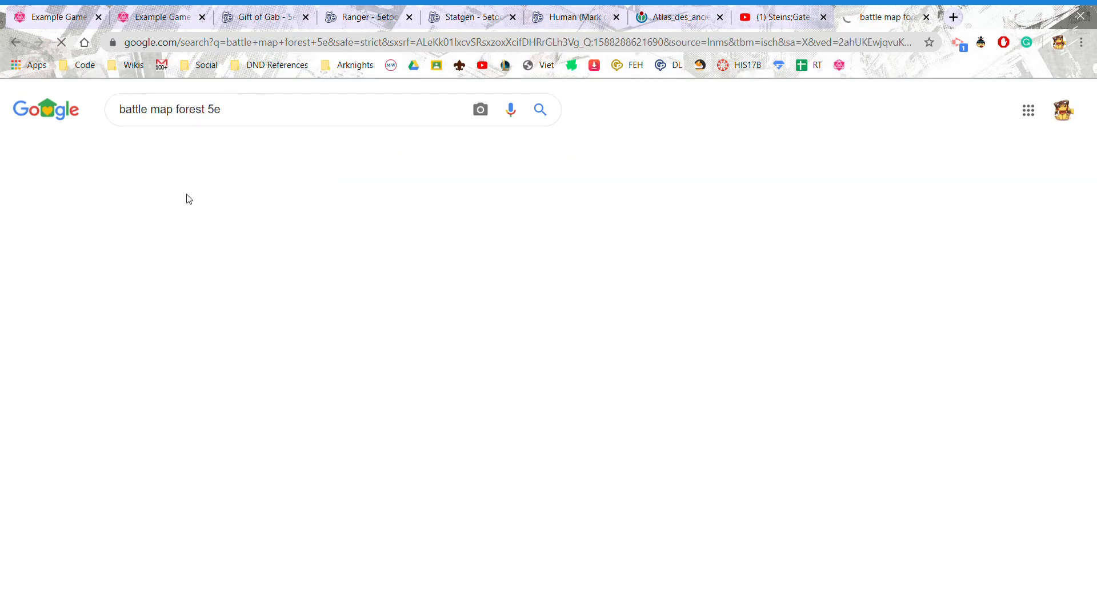
key(ctrl+w)
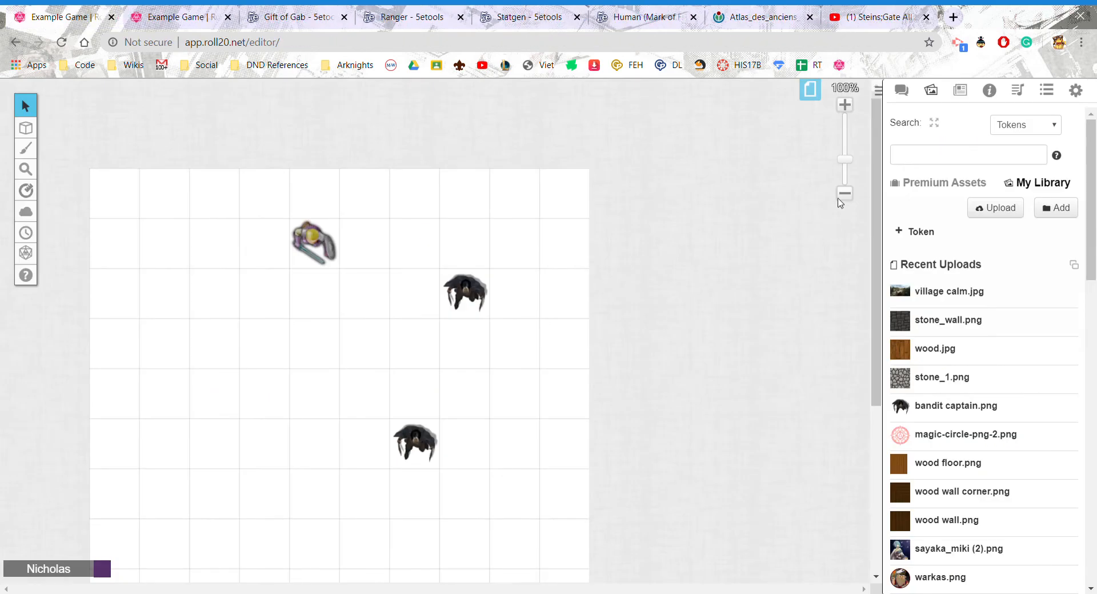
- Set the Forest page's background color to green #6aa84f and return to the map
scroll(480, 271, down, 1)
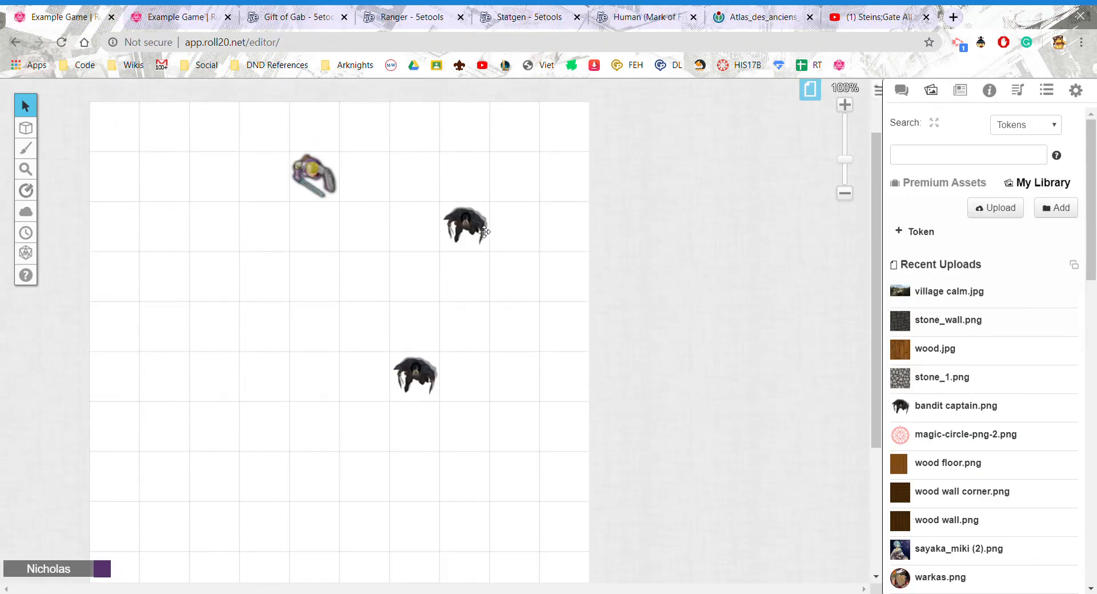
mouse_move(28, 137)
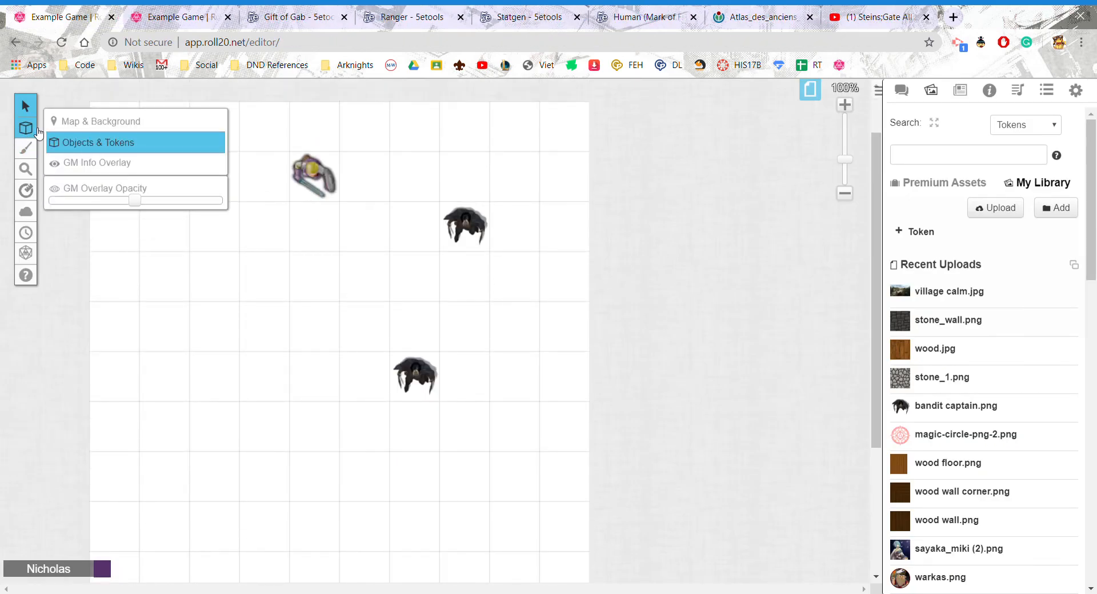
click(810, 90)
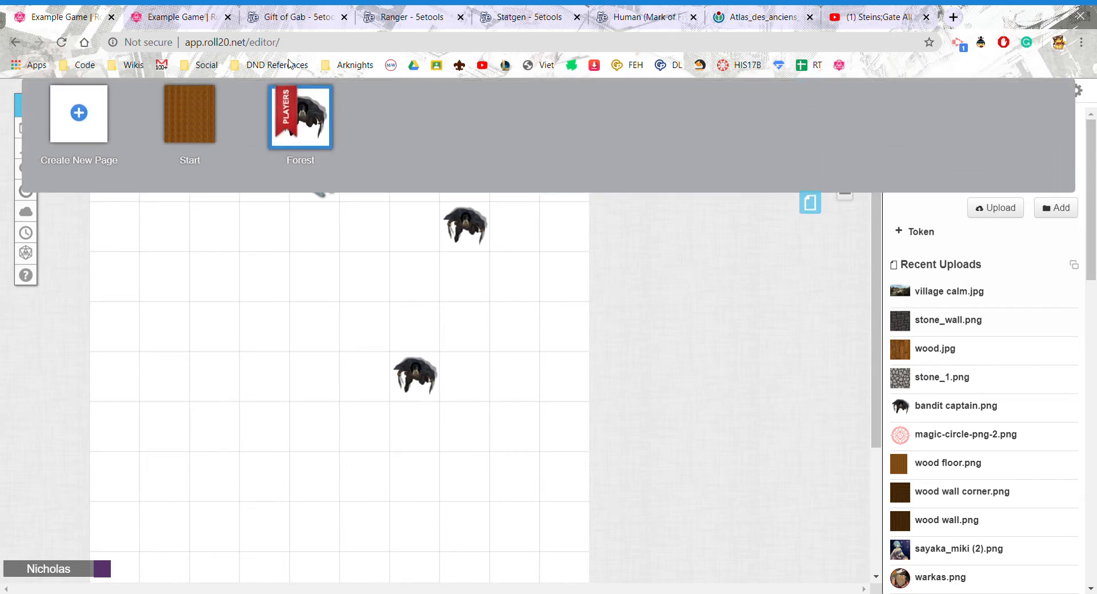
click(258, 96)
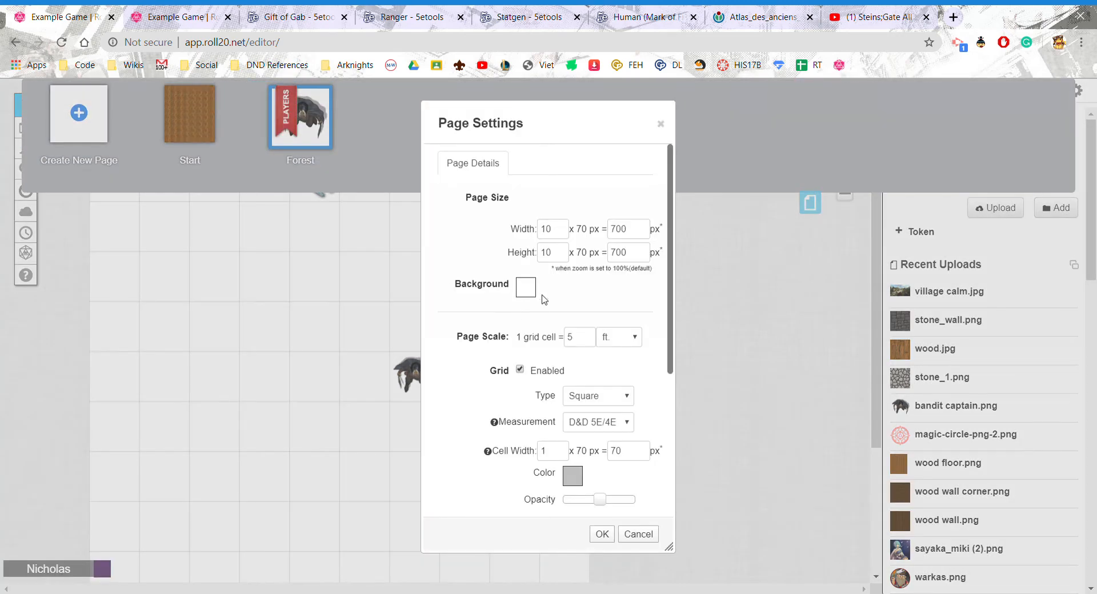
click(527, 287)
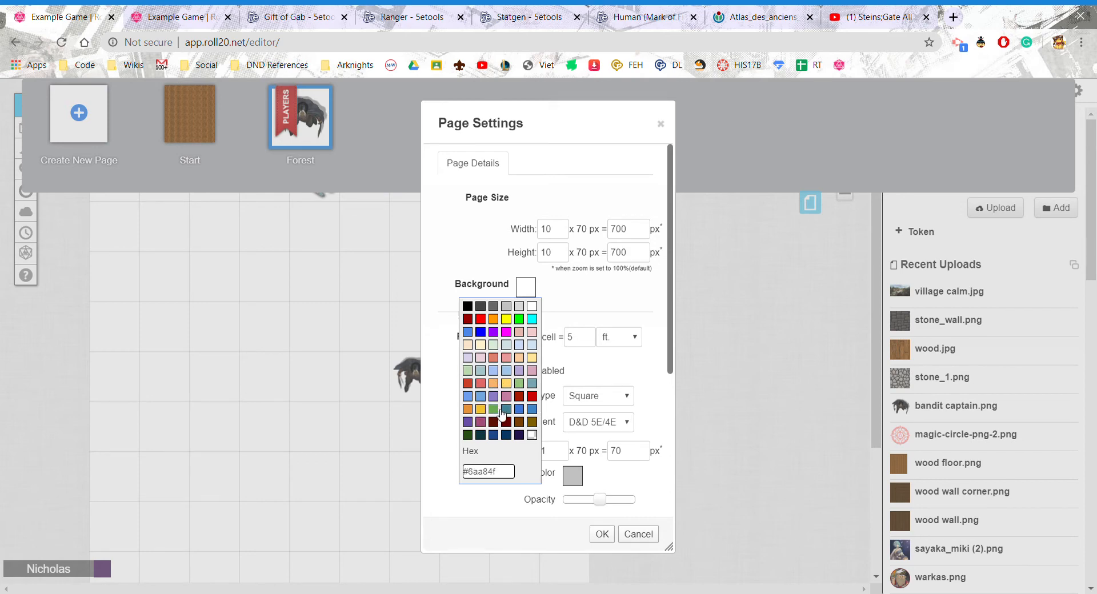
click(494, 410)
click(602, 534)
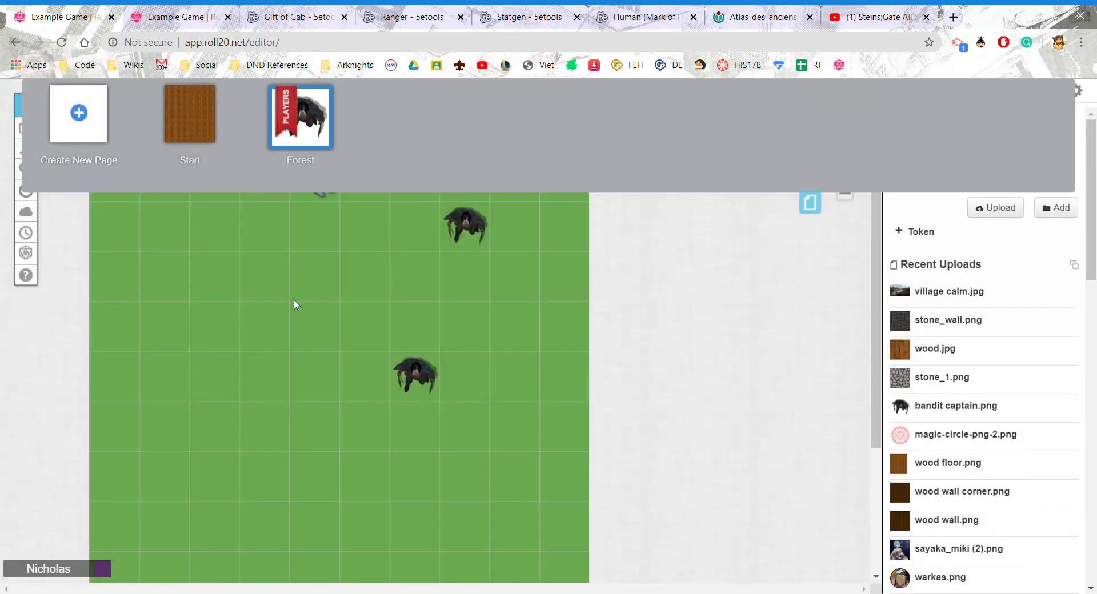
click(811, 202)
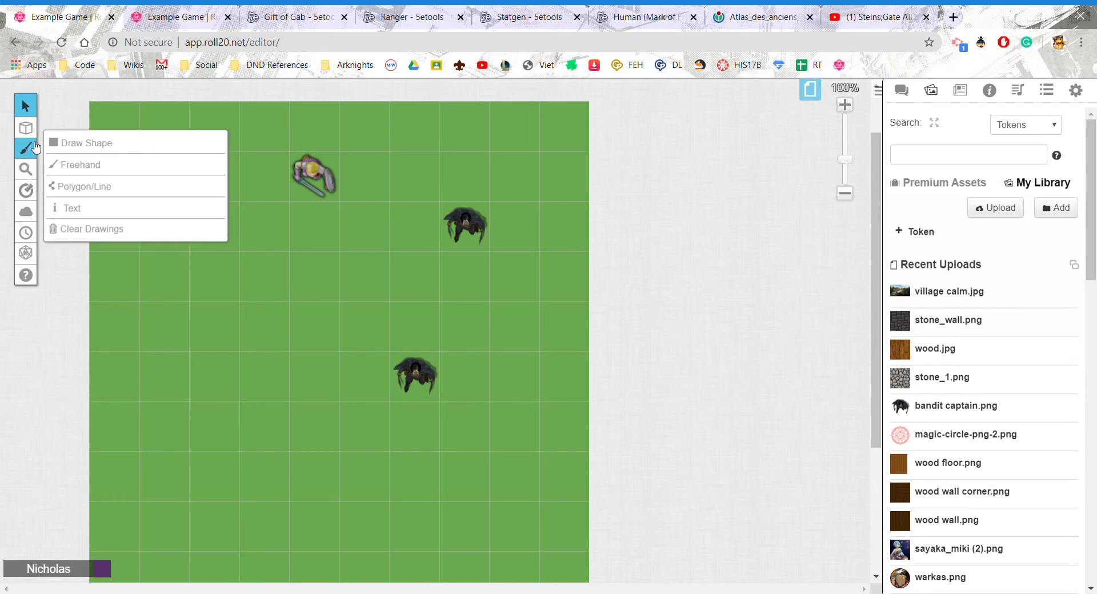
- Set up the Polygon/Line drawing tool with a transparent outline and a blue fill
mouse_move(26, 148)
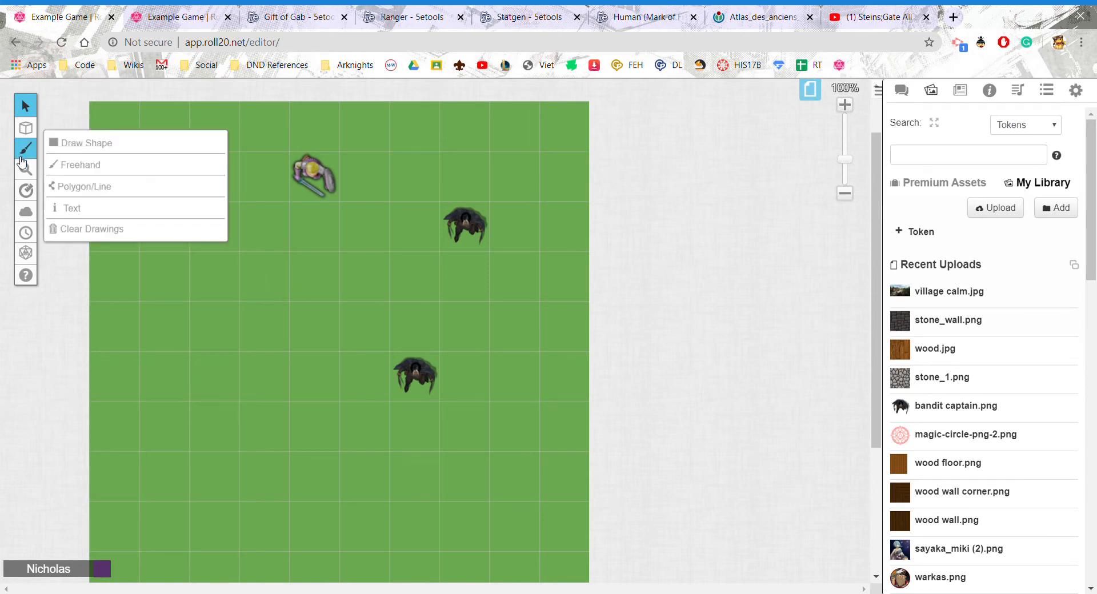
click(92, 186)
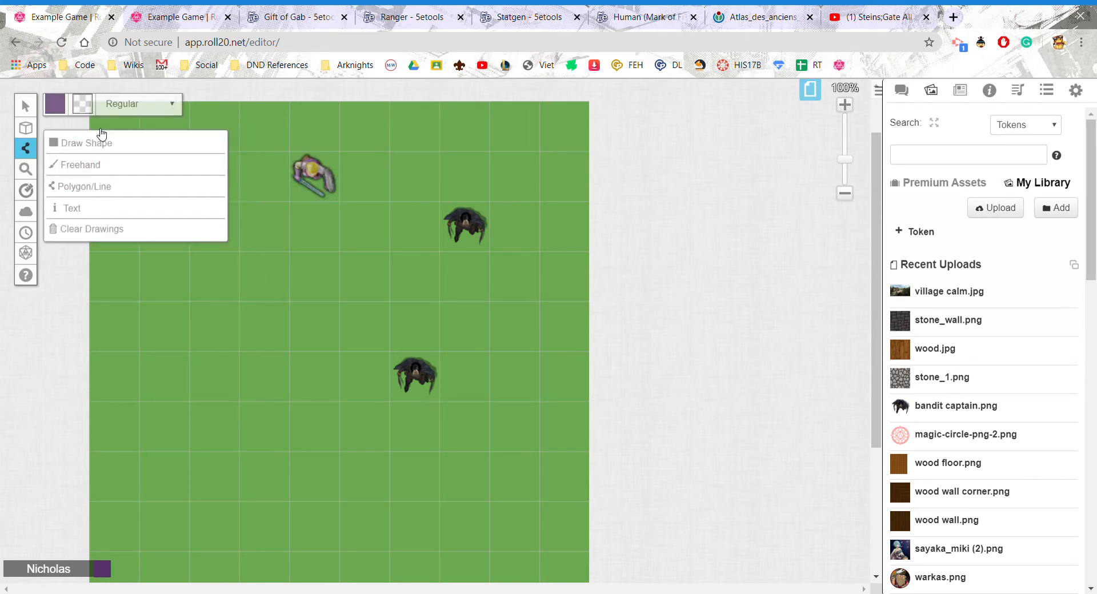
click(53, 104)
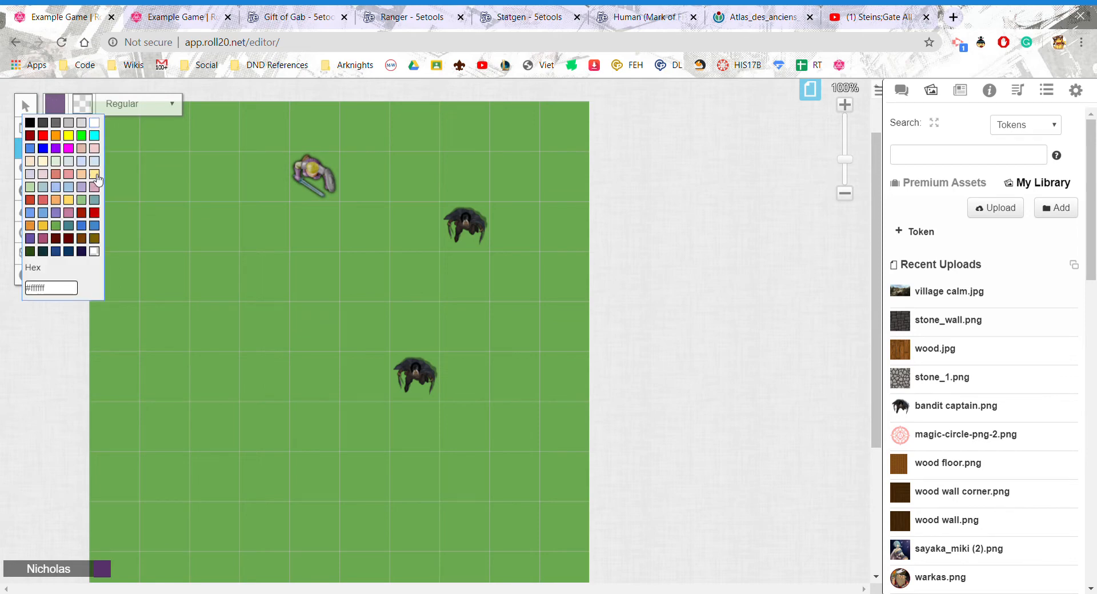
click(64, 117)
click(82, 104)
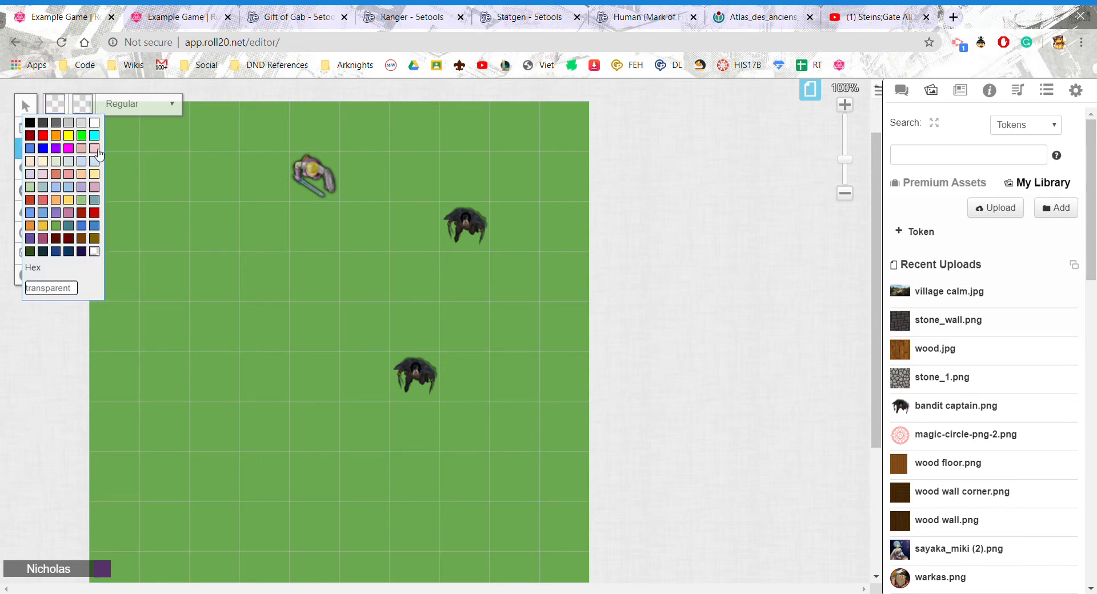
click(81, 226)
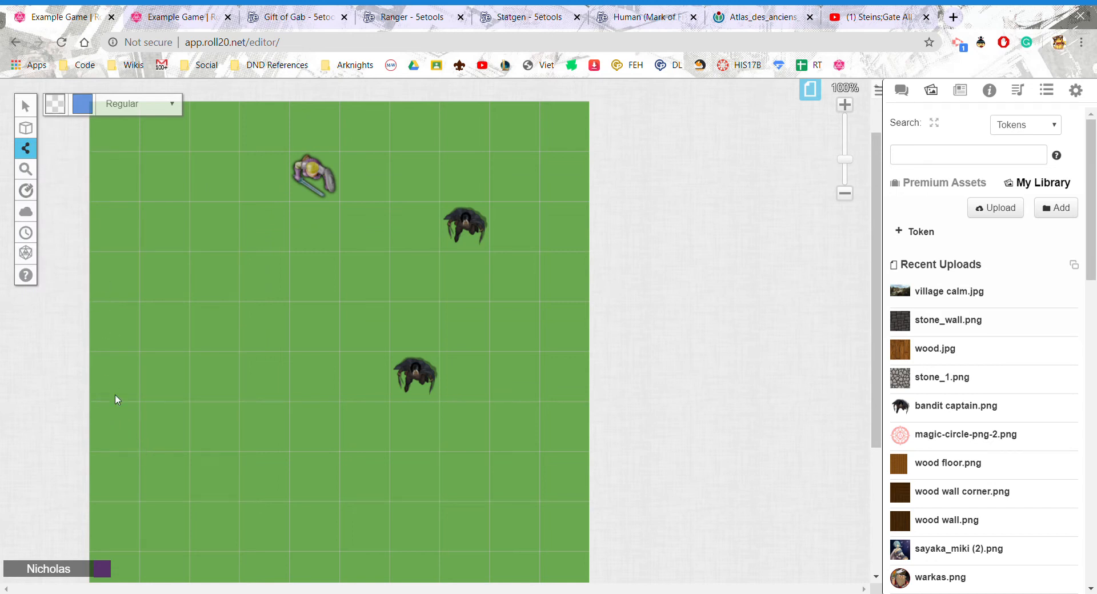
- Draw a blue river-shaped polygon across the lower part of the green map, reaching its right edge
mouse_move(147, 432)
mouse_down()
mouse_move(122, 392)
mouse_move(129, 386)
mouse_up()
mouse_move(198, 433)
mouse_down()
mouse_move(398, 516)
mouse_move(579, 474)
mouse_up()
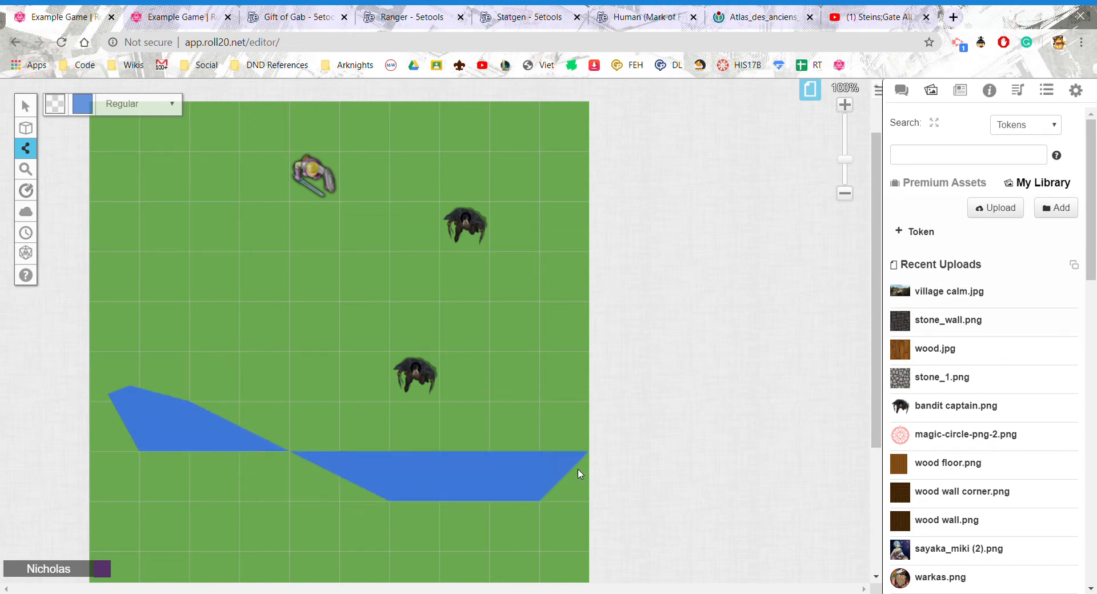
drag(589, 535, 431, 547)
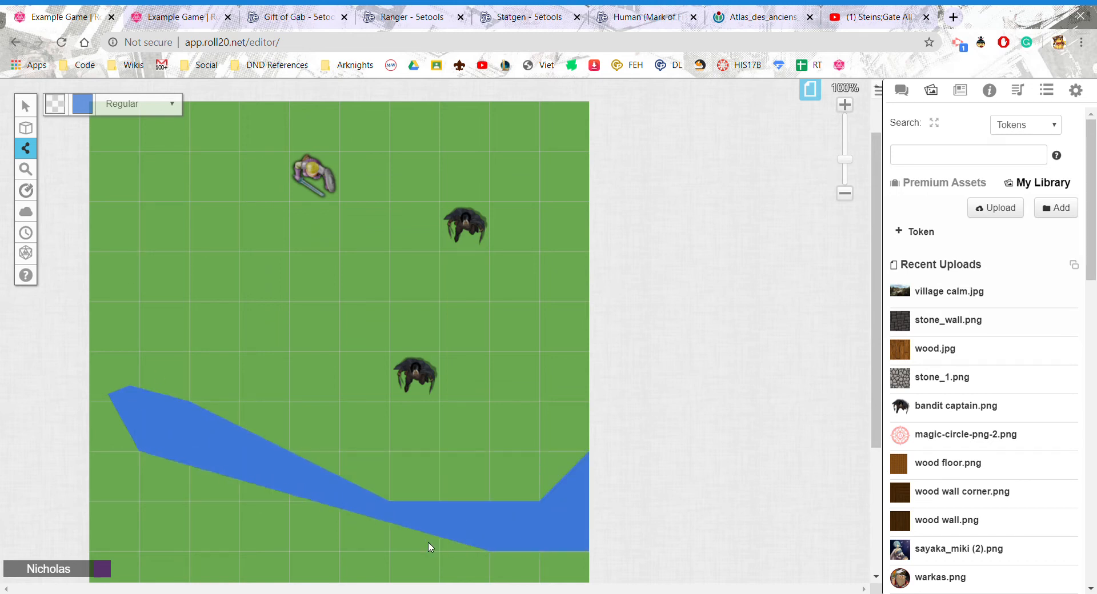
drag(216, 506, 127, 453)
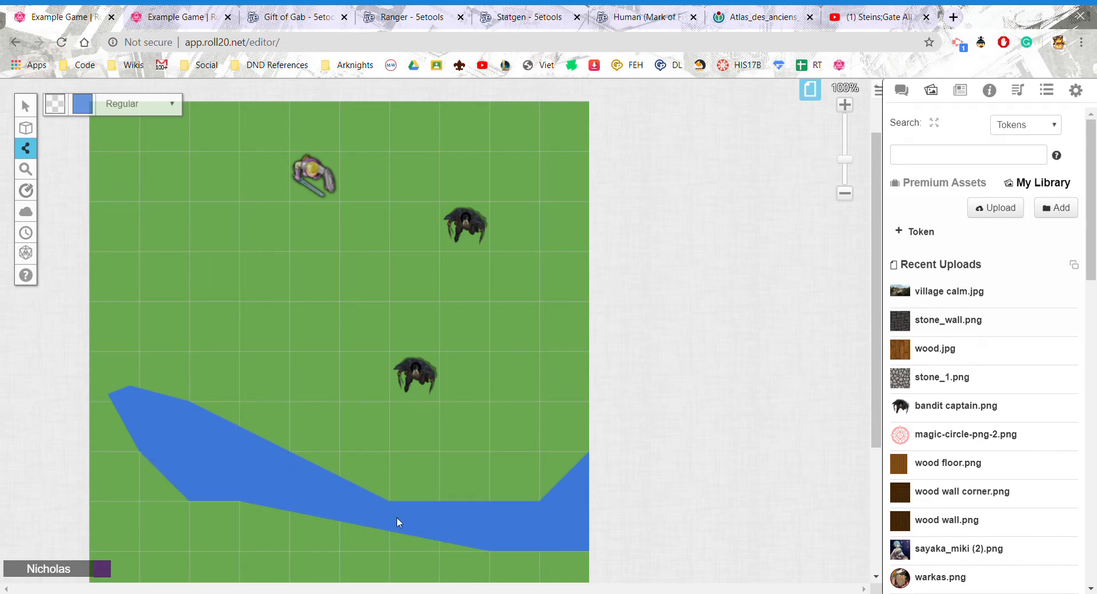
scroll(331, 317, down, 1)
scroll(236, 376, up, 1)
scroll(427, 282, down, 1)
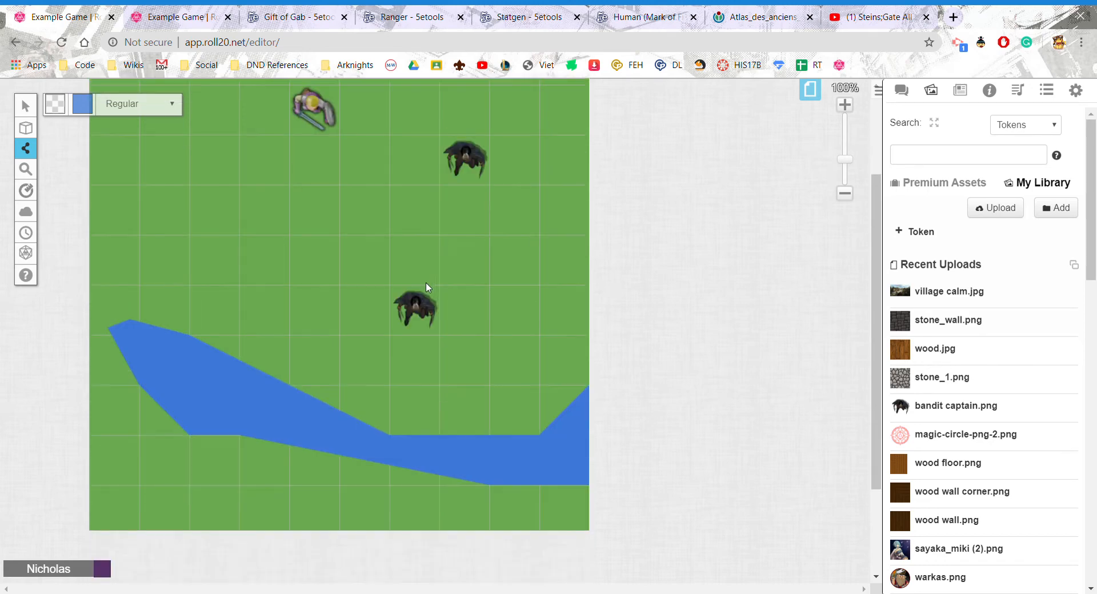
scroll(517, 237, up, 1)
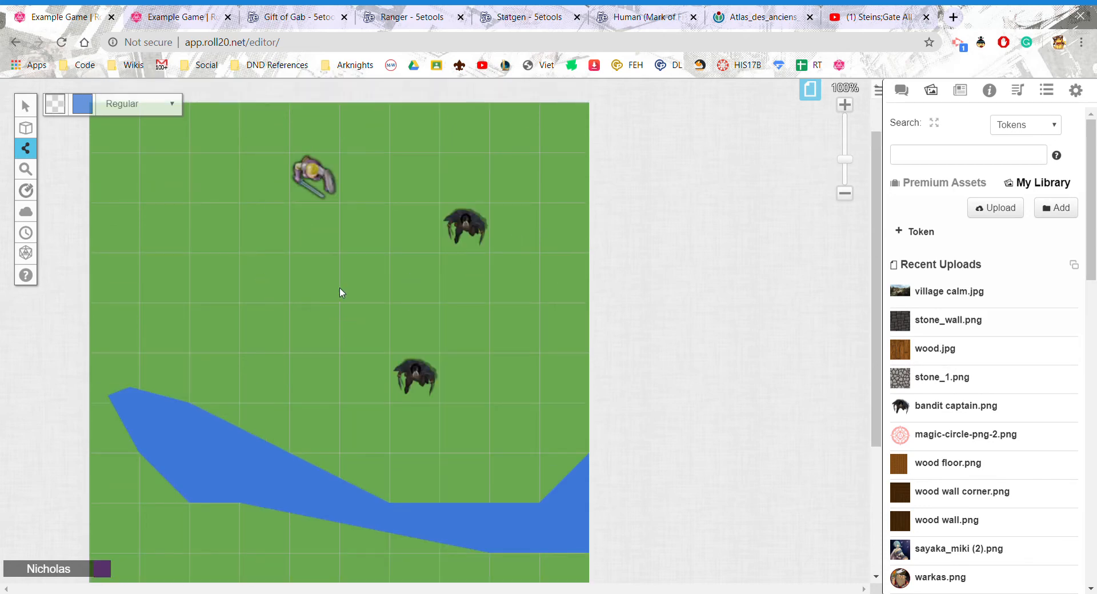
- Create a new page in the game and view its blank grid
click(809, 90)
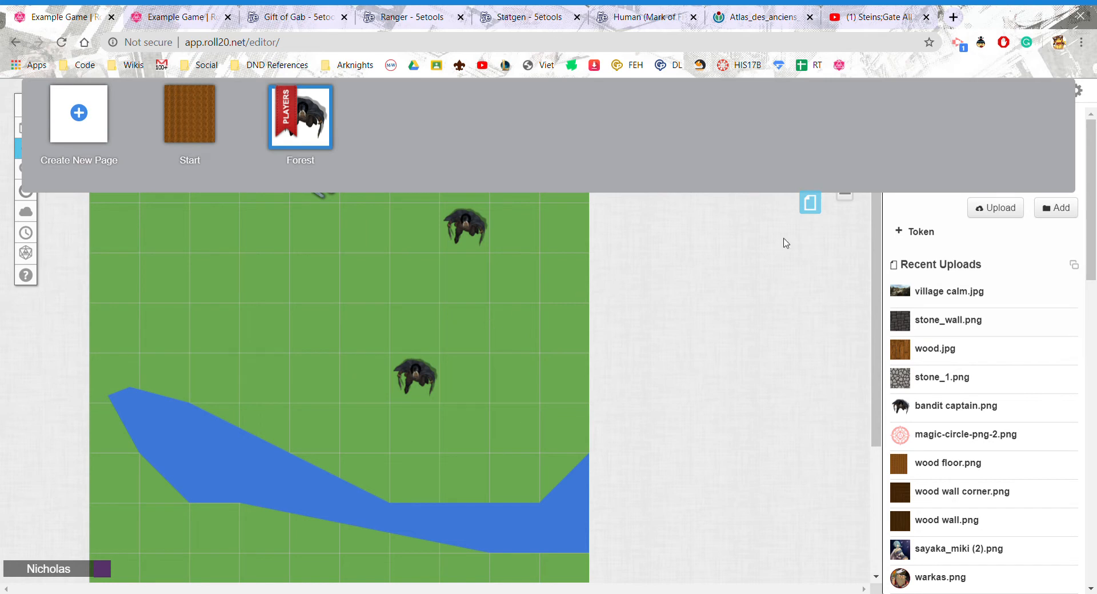
click(810, 203)
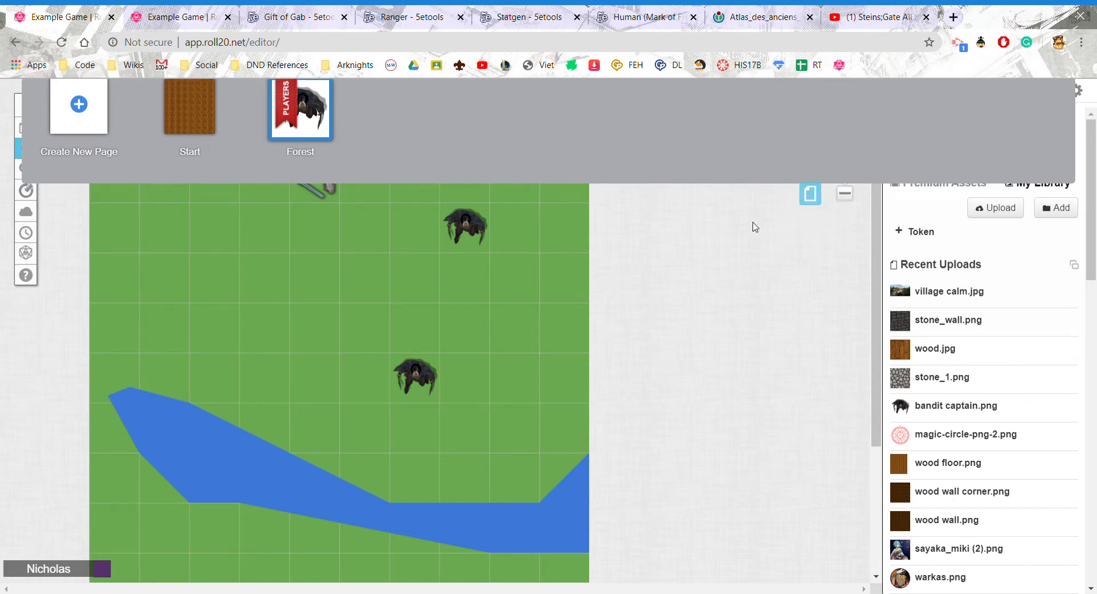
click(809, 90)
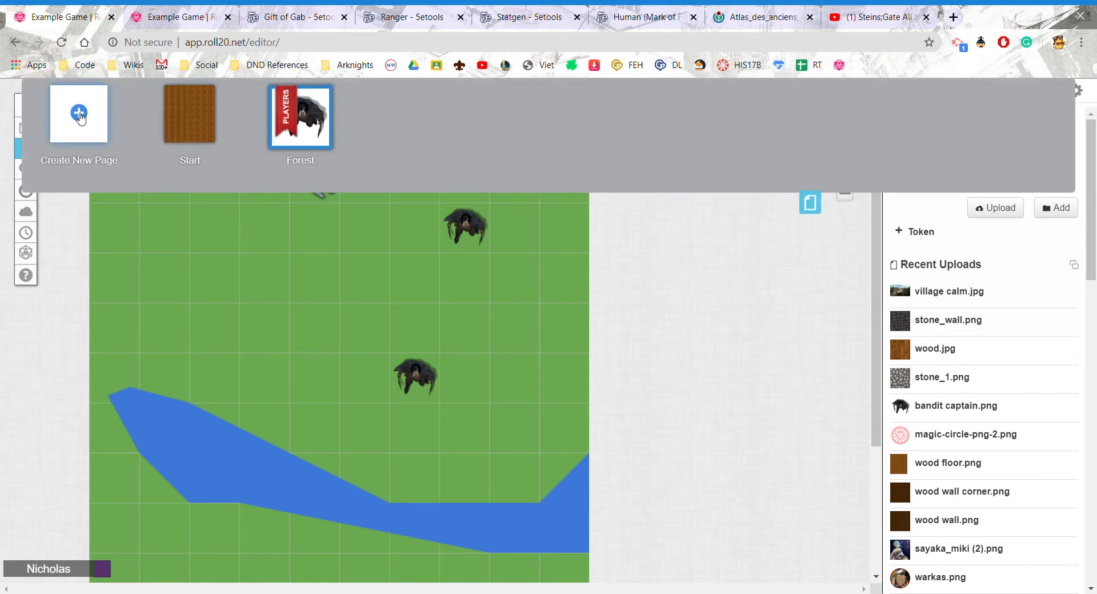
click(83, 115)
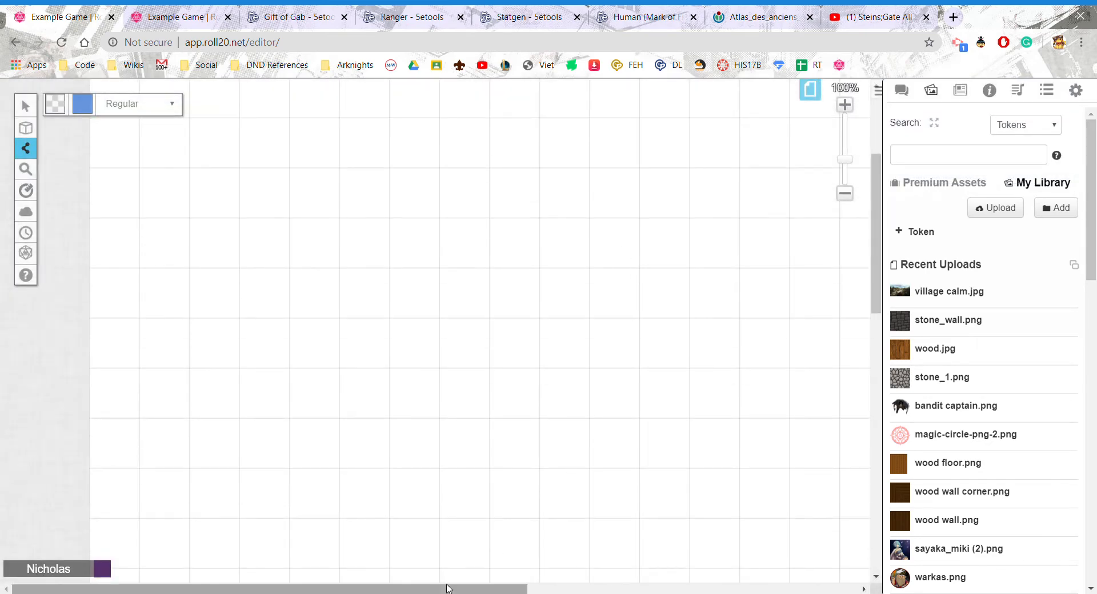
drag(449, 589, 532, 589)
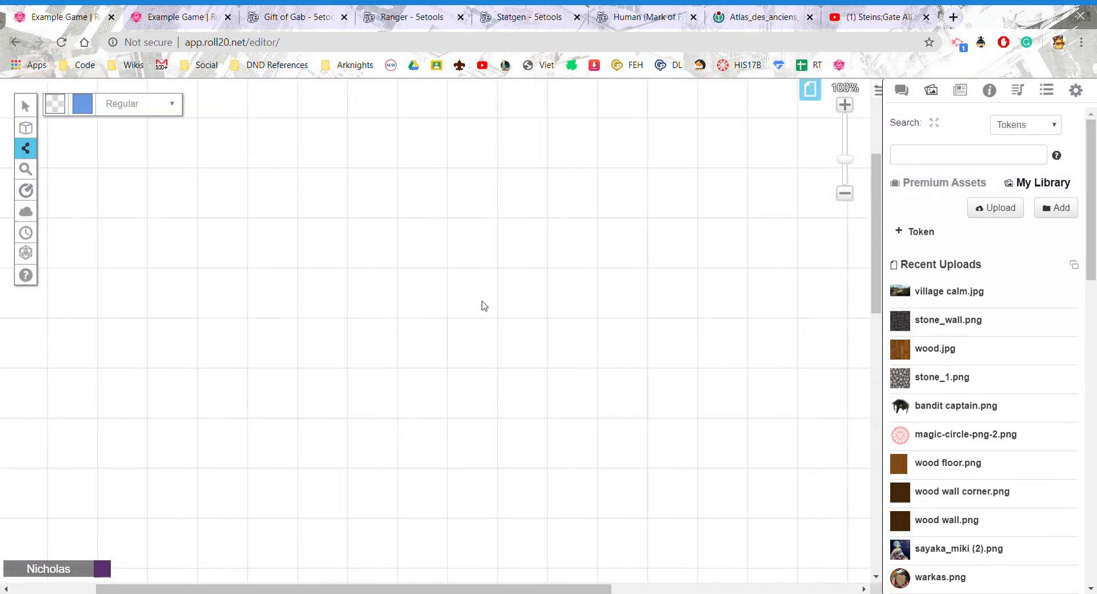
- Disable the grid in the Untitled page's settings, save, and return to the blank map
click(811, 90)
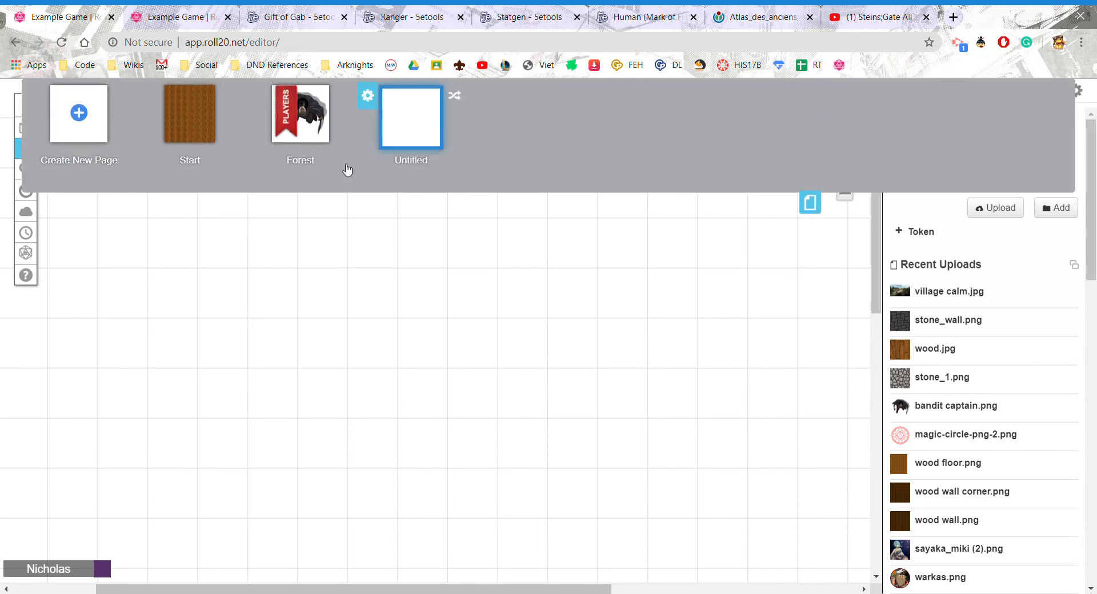
click(368, 95)
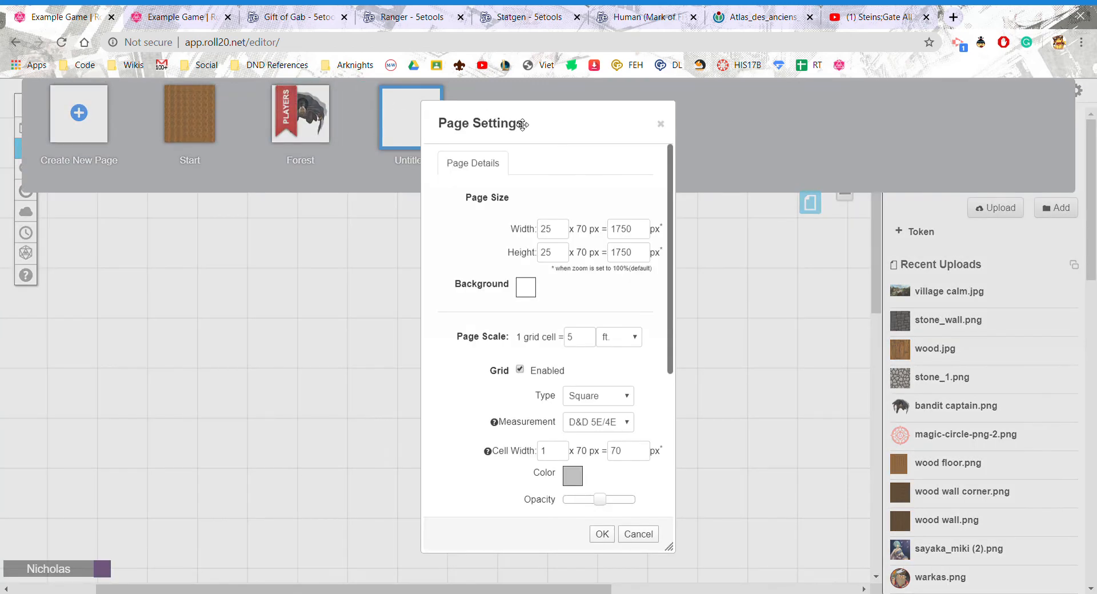
scroll(531, 340, down, 1)
click(521, 298)
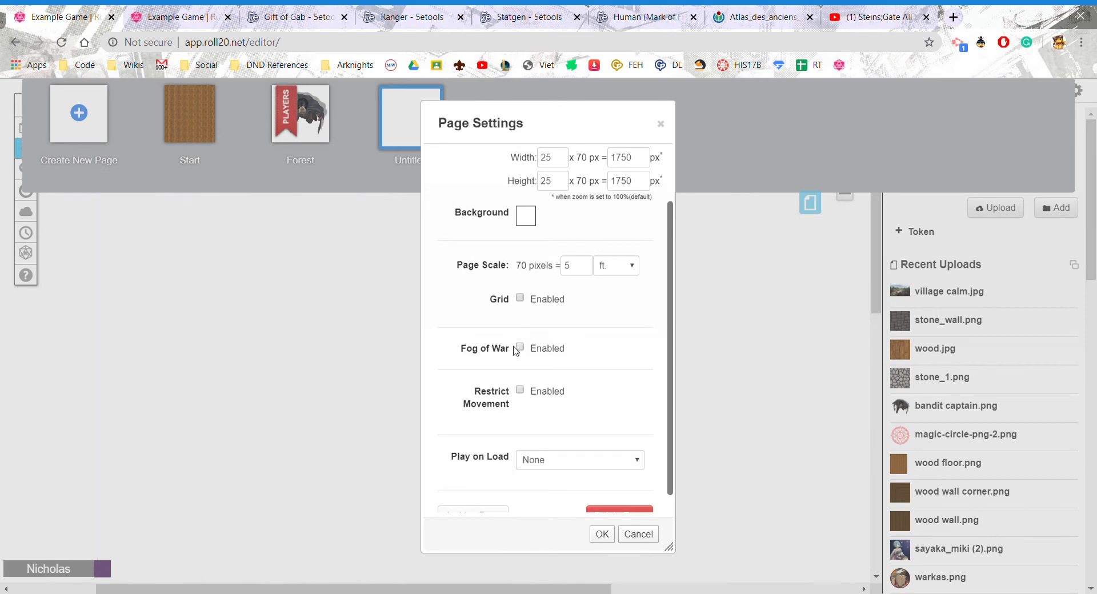
click(602, 534)
click(808, 201)
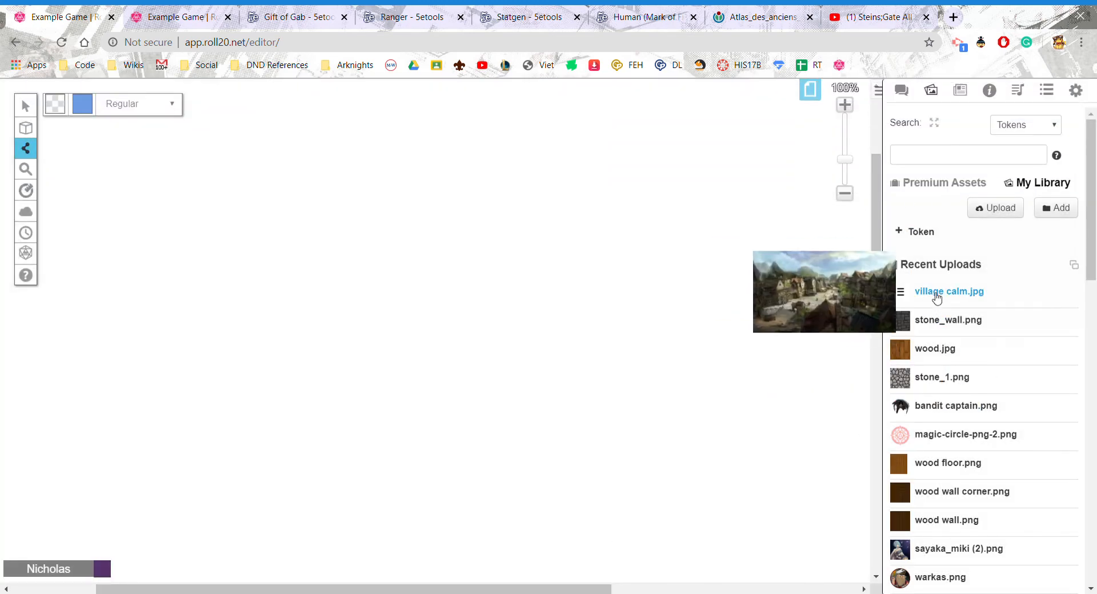
- Place village calm.jpg from the library on the blank page and move it to the page's left edge
drag(935, 292, 451, 297)
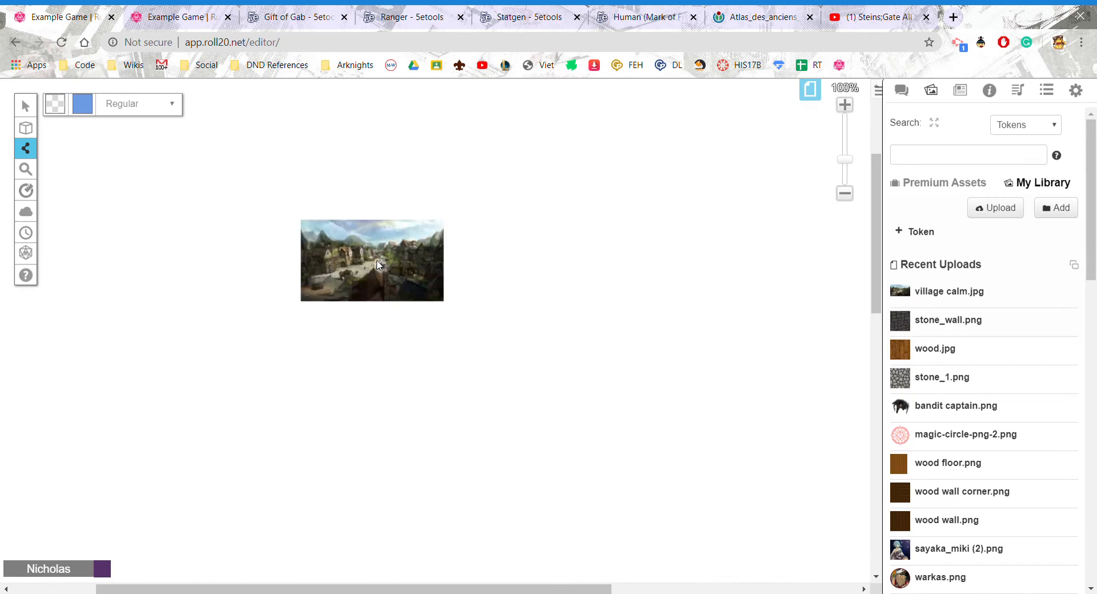
click(24, 102)
drag(366, 257, 71, 372)
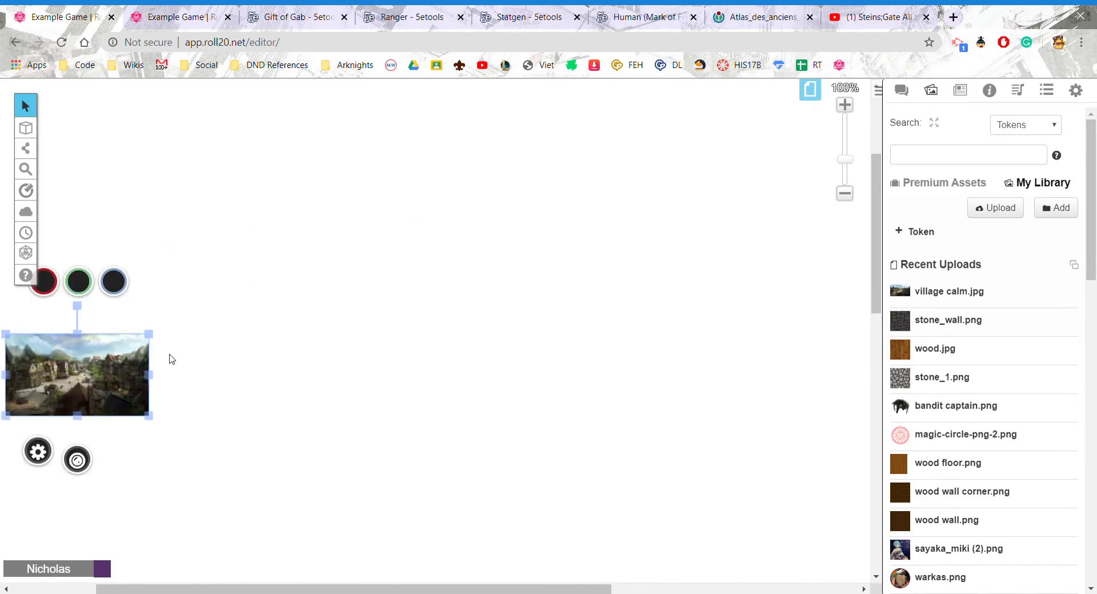
- Enlarge the village image proportionally from its corners so that it fills the visible map area as a scene backdrop
drag(151, 338, 637, 142)
key(ctrl+z)
scroll(117, 439, up, 3)
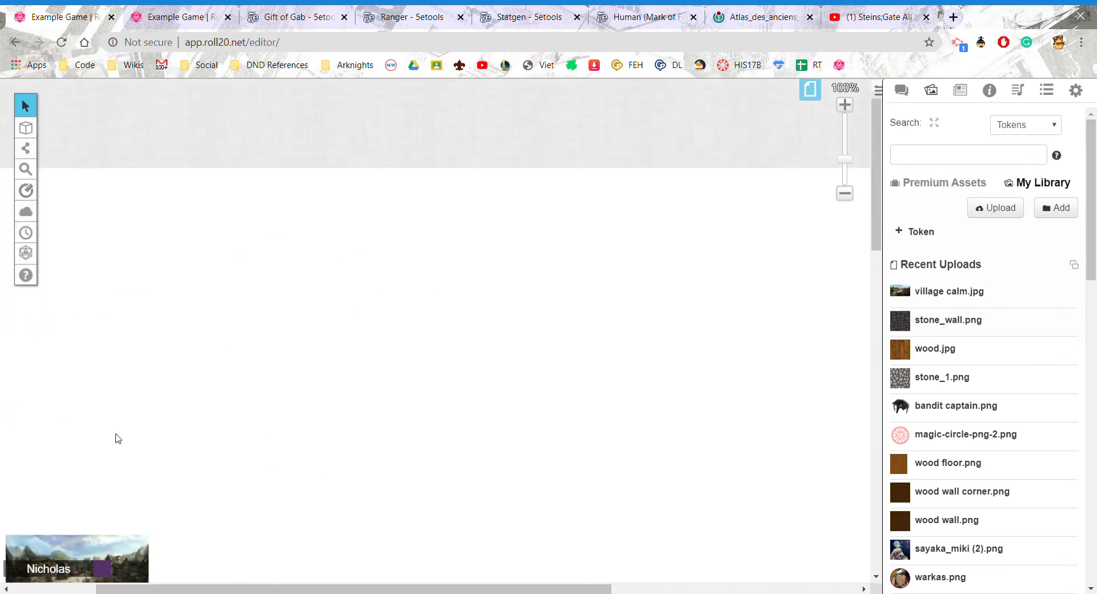
scroll(104, 506, down, 1)
click(103, 506)
drag(150, 468, 739, 124)
scroll(658, 320, down, 5)
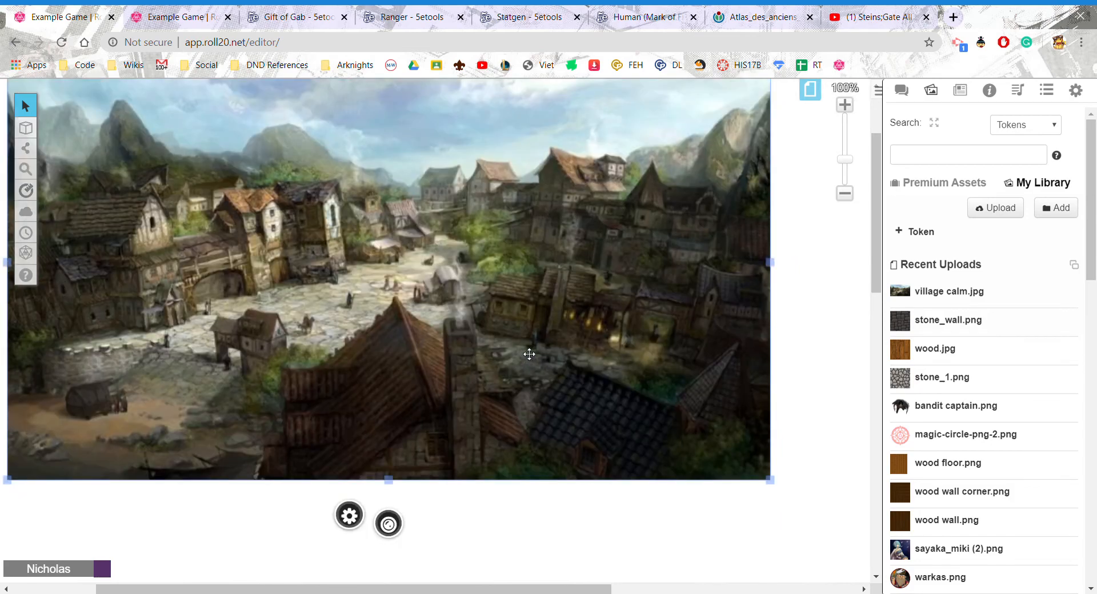
drag(488, 252, 483, 251)
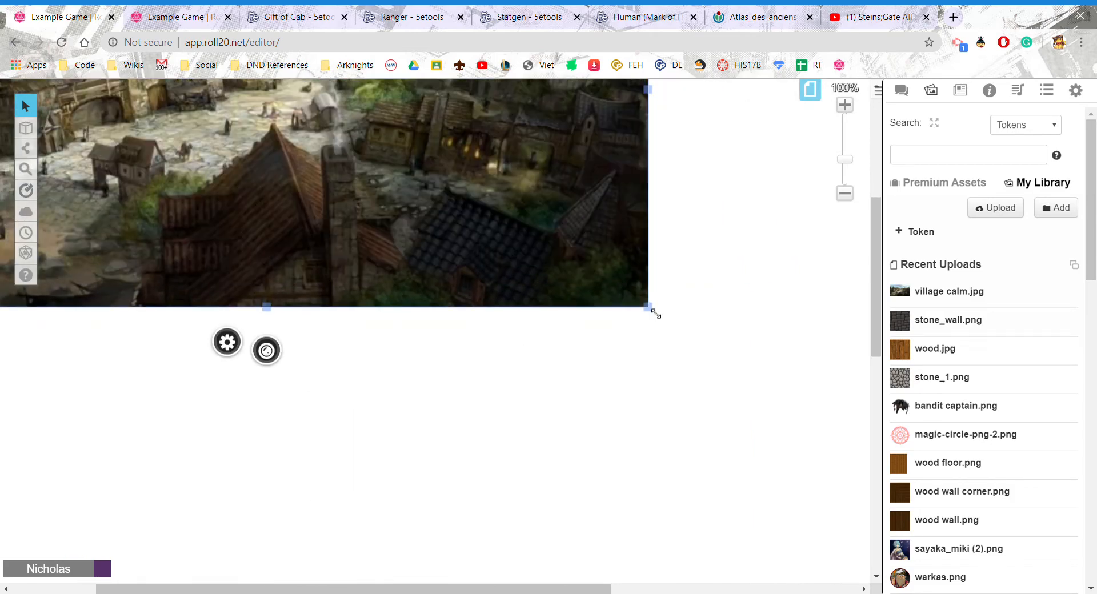
drag(656, 314, 884, 519)
scroll(608, 372, up, 5)
scroll(673, 258, down, 3)
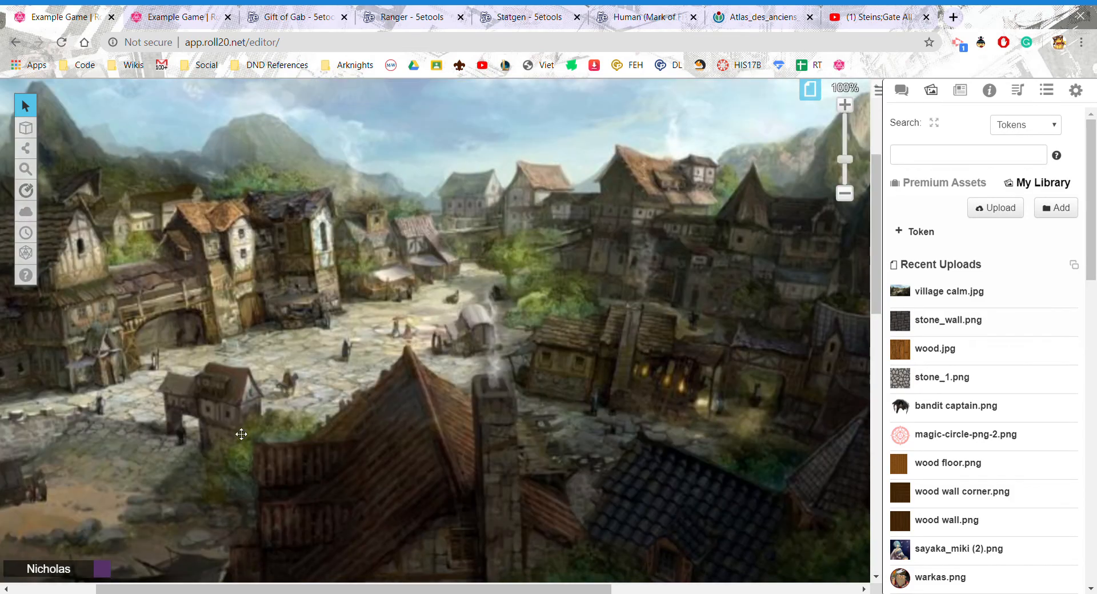
- Review the Untitled page's size, background and grid settings, then return to the village map
click(810, 89)
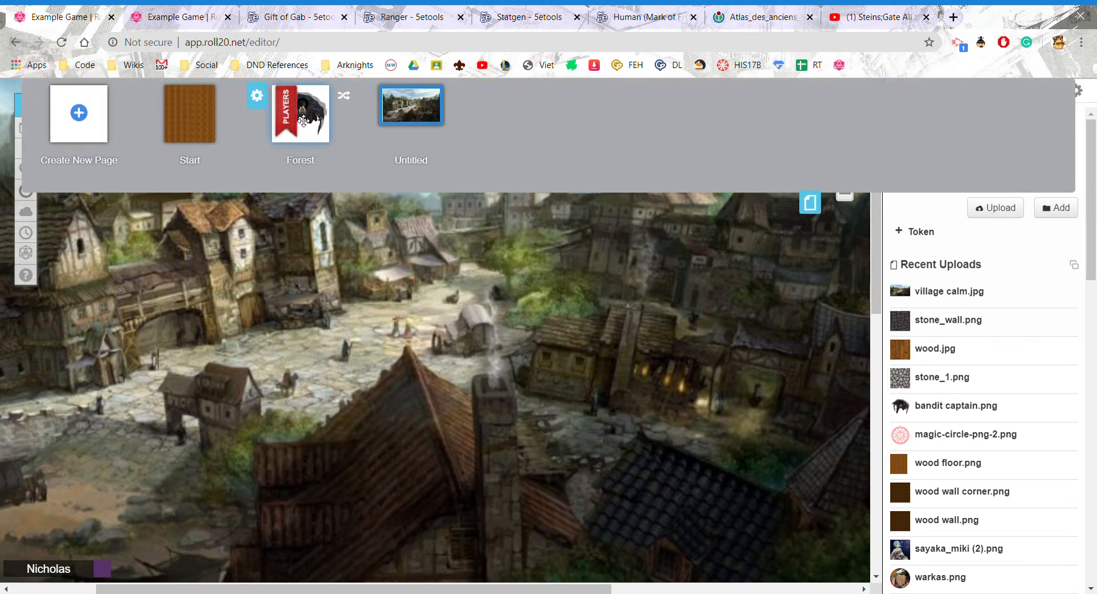
click(367, 96)
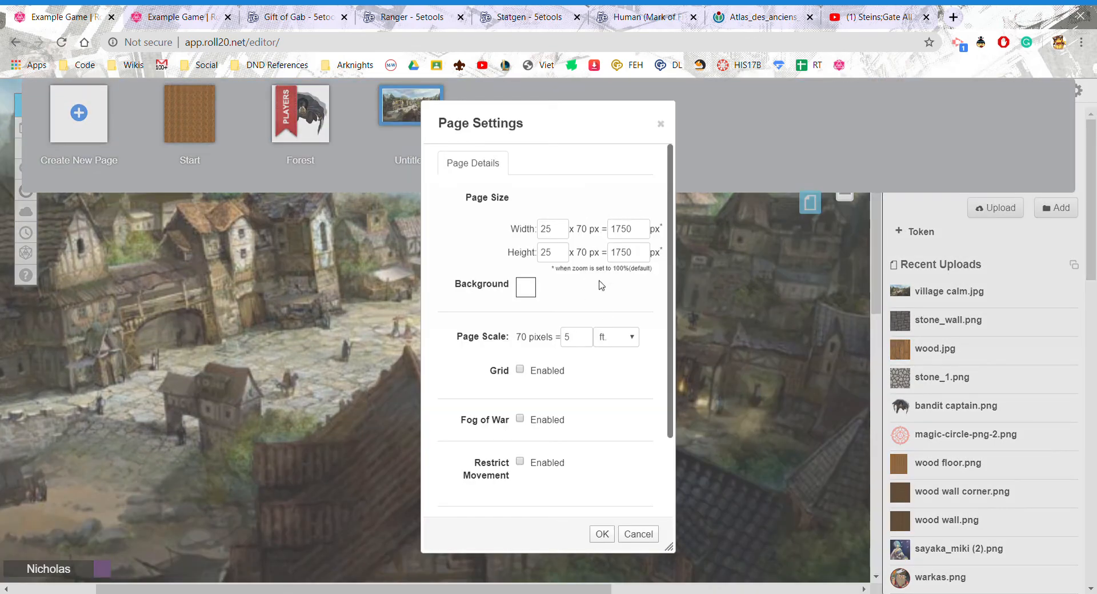
click(602, 534)
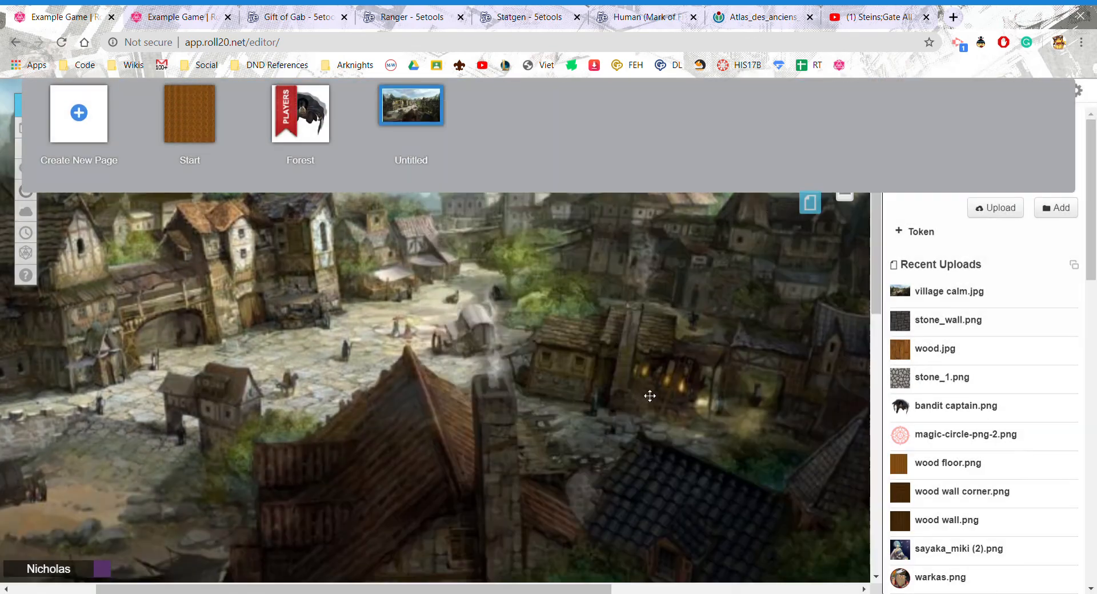
click(810, 202)
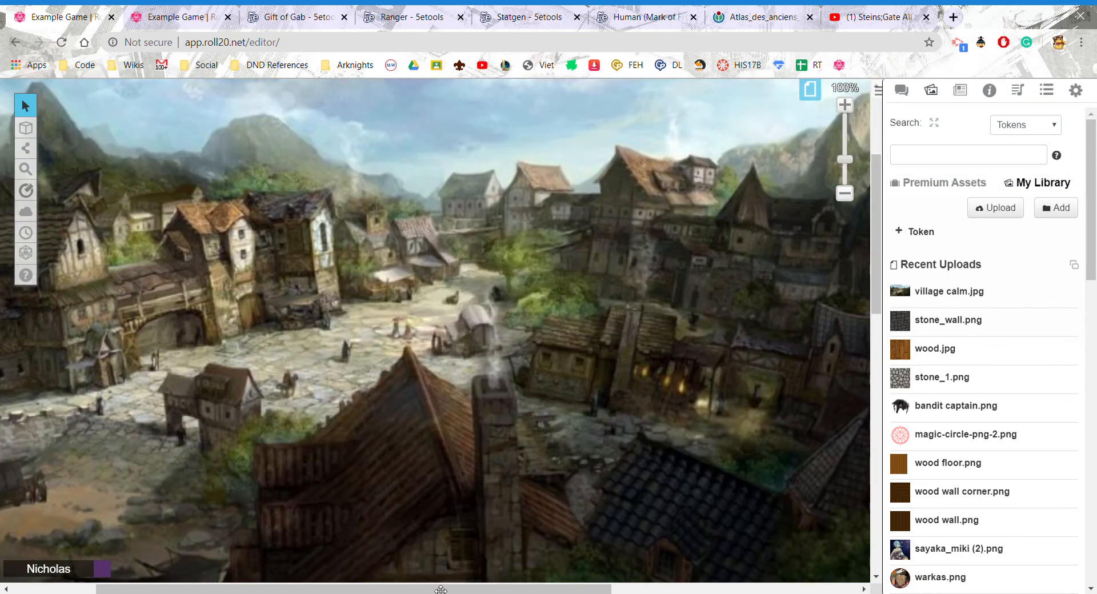
- Examine the actions available for the village image and look over the picture up to its upper edge
mouse_move(429, 590)
mouse_down()
mouse_move(266, 589)
mouse_move(429, 587)
mouse_up()
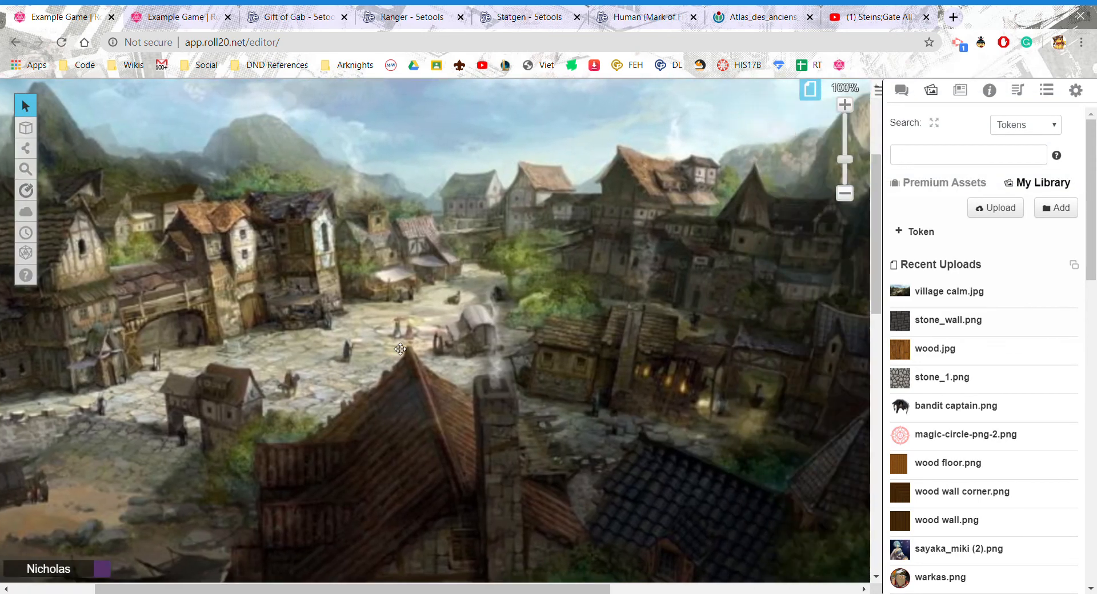
right_click(297, 294)
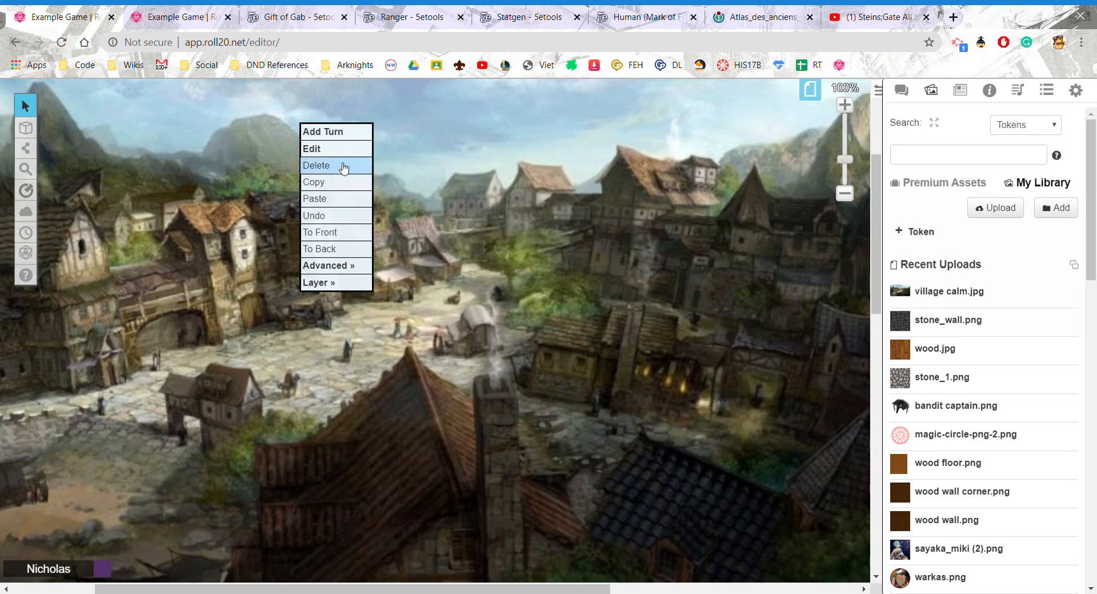
mouse_move(348, 274)
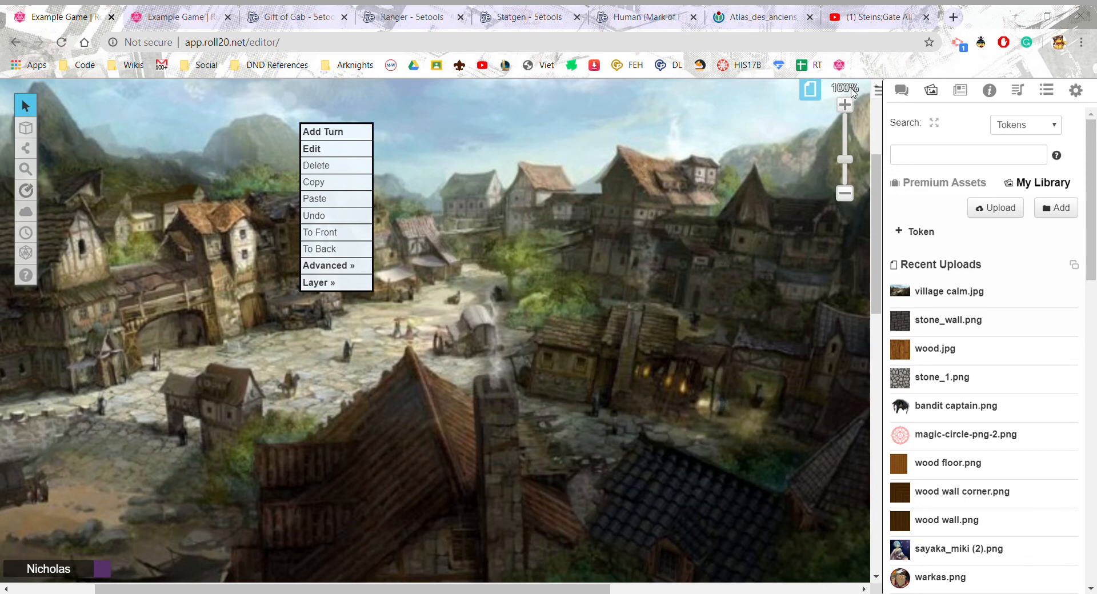
scroll(433, 217, up, 2)
scroll(474, 252, down, 1)
click(469, 236)
scroll(469, 235, up, 2)
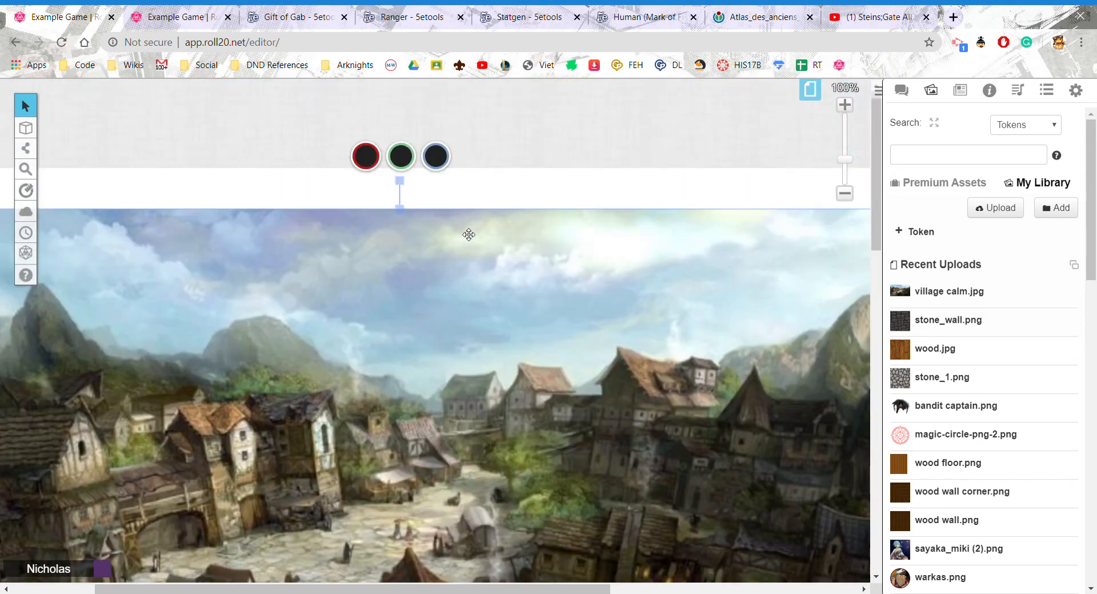
scroll(495, 183, down, 3)
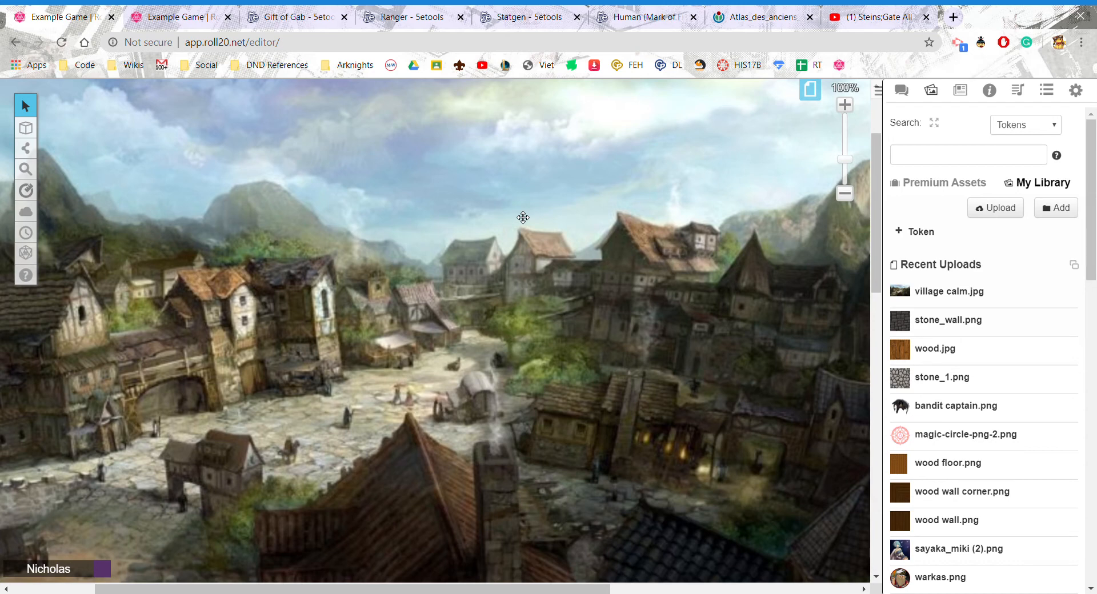
- Move the Players ribbon from the Forest page to the Start page and bring the Start page's wooden floor into view
click(816, 97)
mouse_move(282, 120)
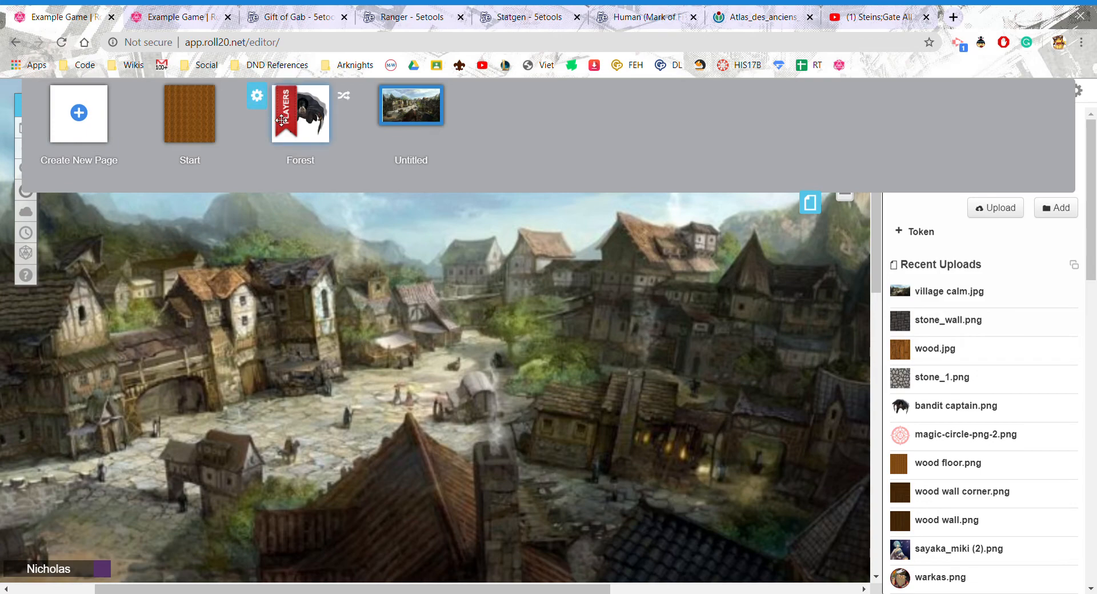
drag(302, 113, 207, 118)
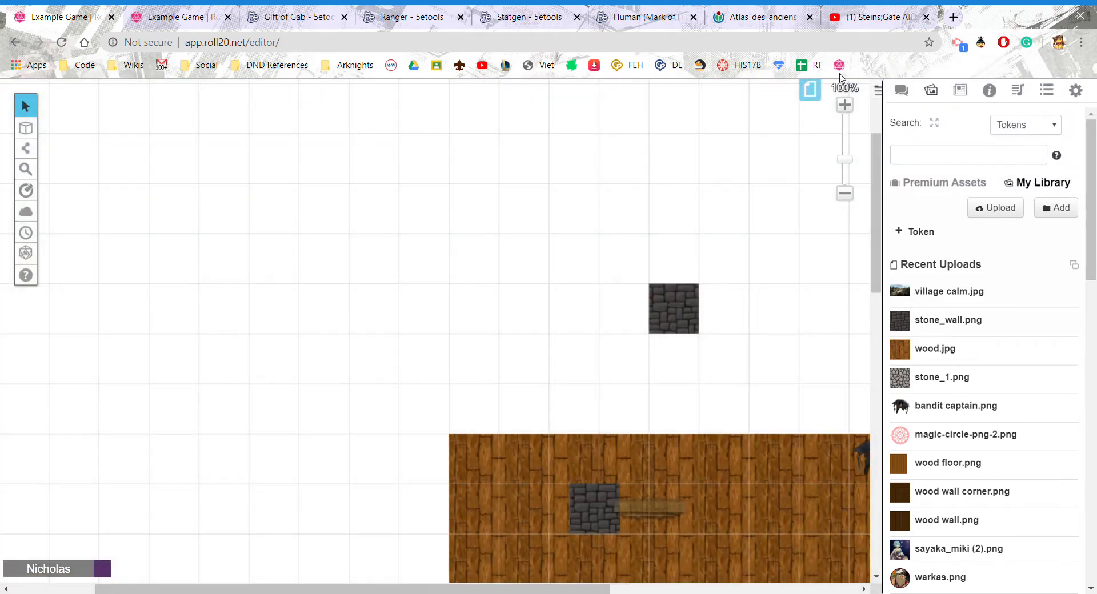
click(808, 102)
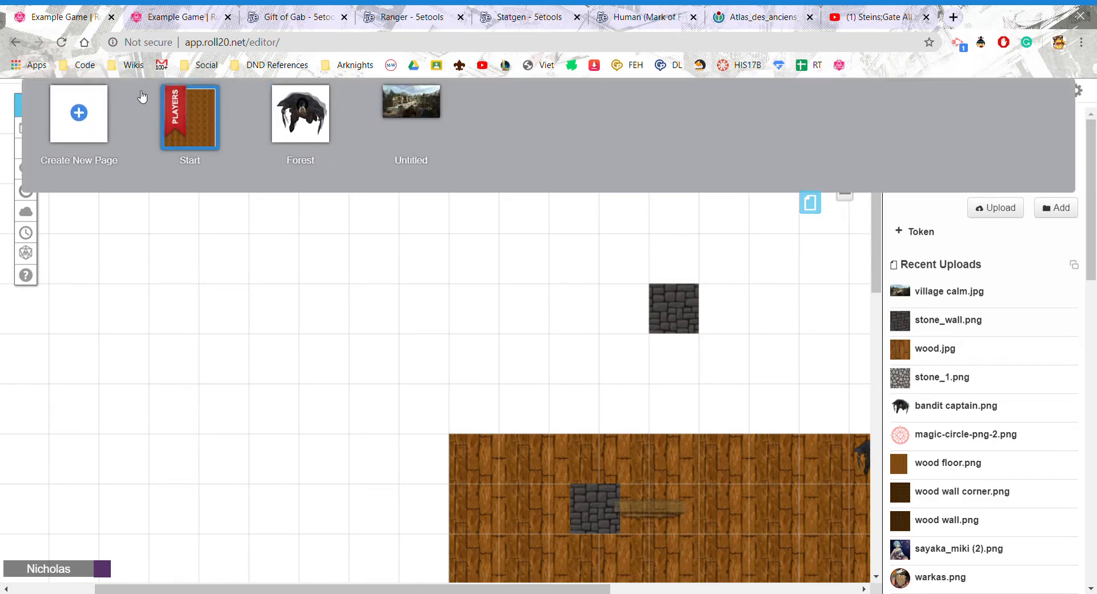
drag(664, 473, 368, 235)
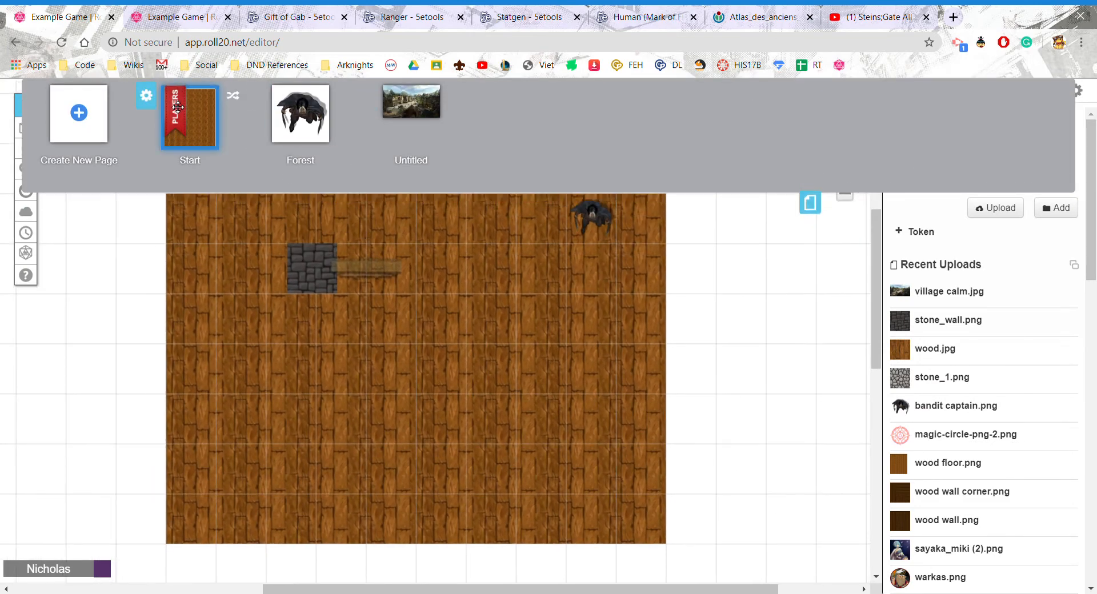
mouse_move(175, 109)
mouse_down()
mouse_move(394, 114)
mouse_move(175, 111)
mouse_up()
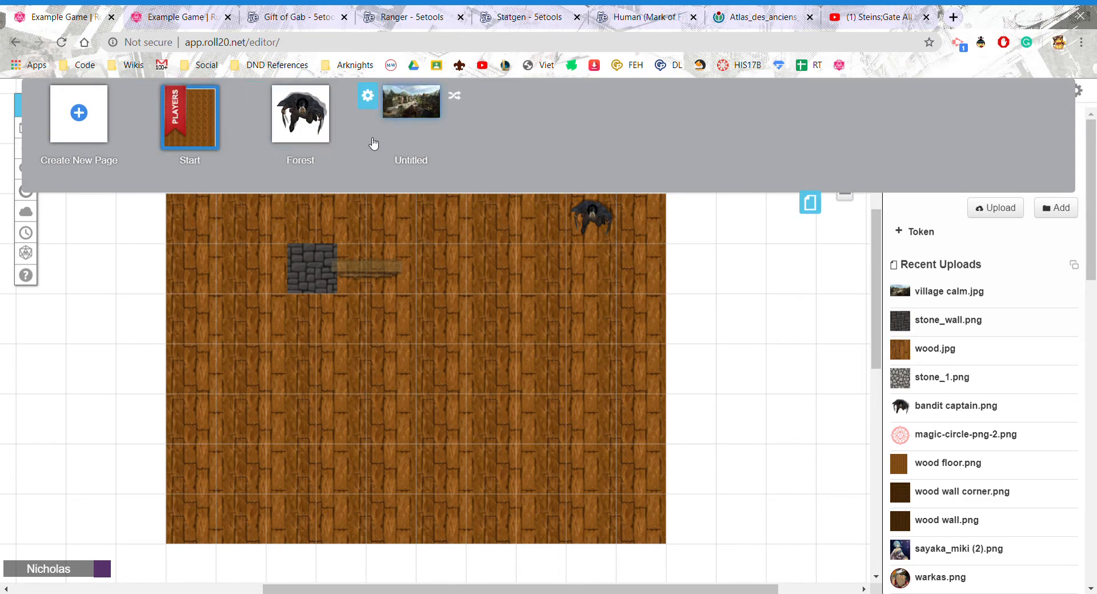
- View the Forest page's map with its tokens and river, then switch back to the Start page
click(300, 114)
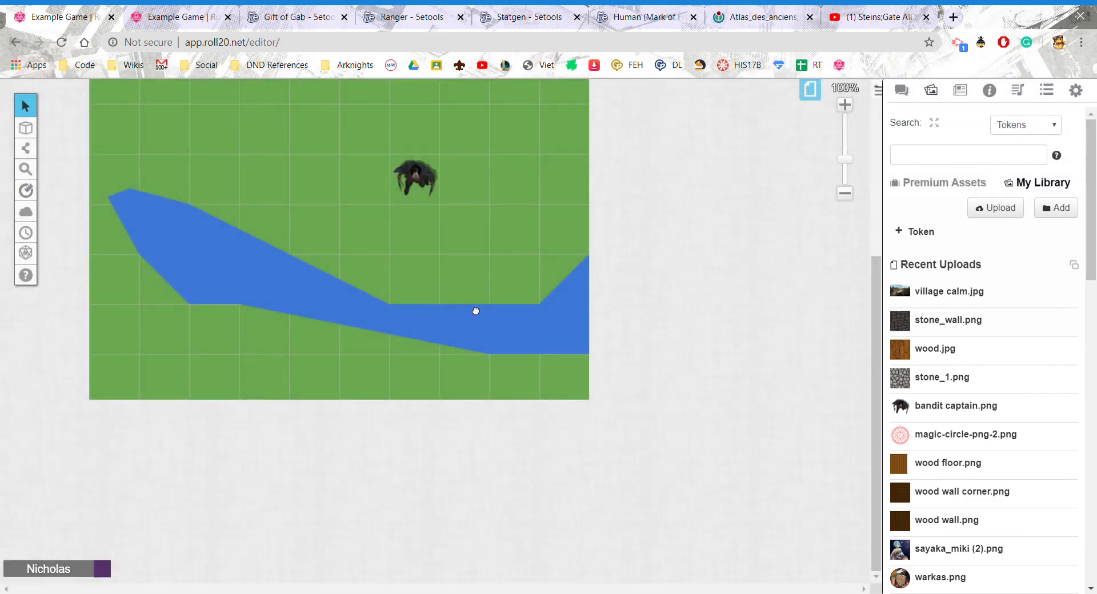
scroll(485, 365, up, 4)
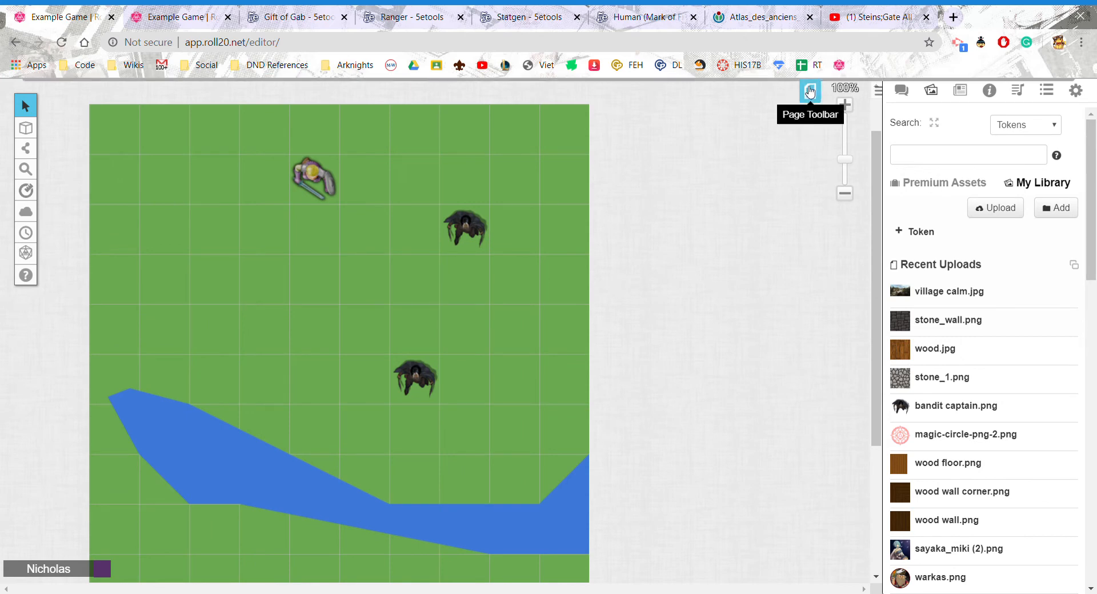
click(810, 90)
click(192, 117)
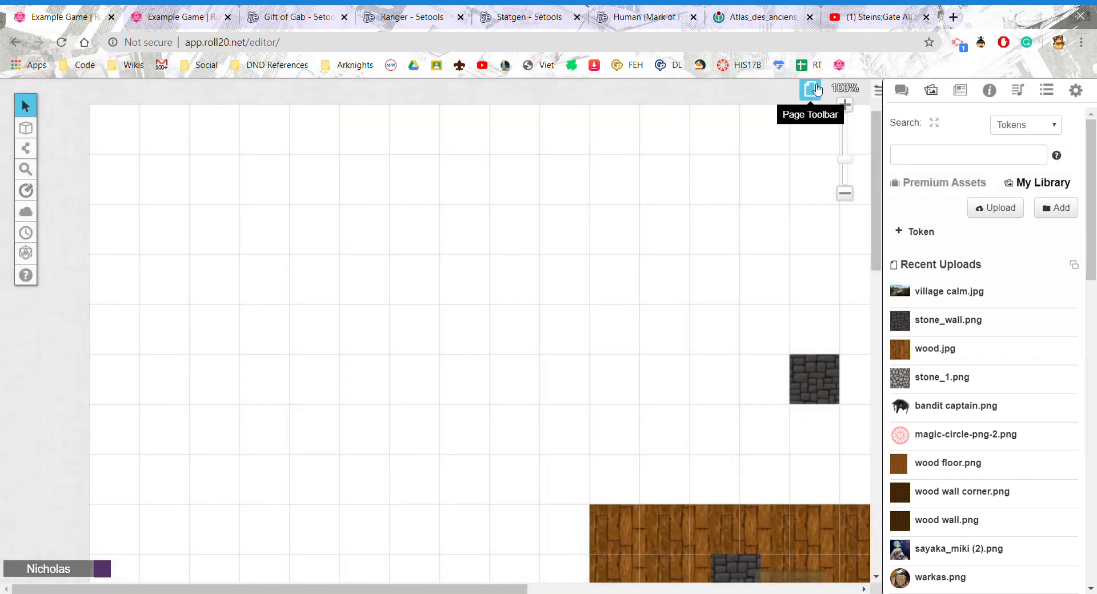
- Send the single player's avatar to the Untitled village page and check that player's view in the second game tab
click(809, 93)
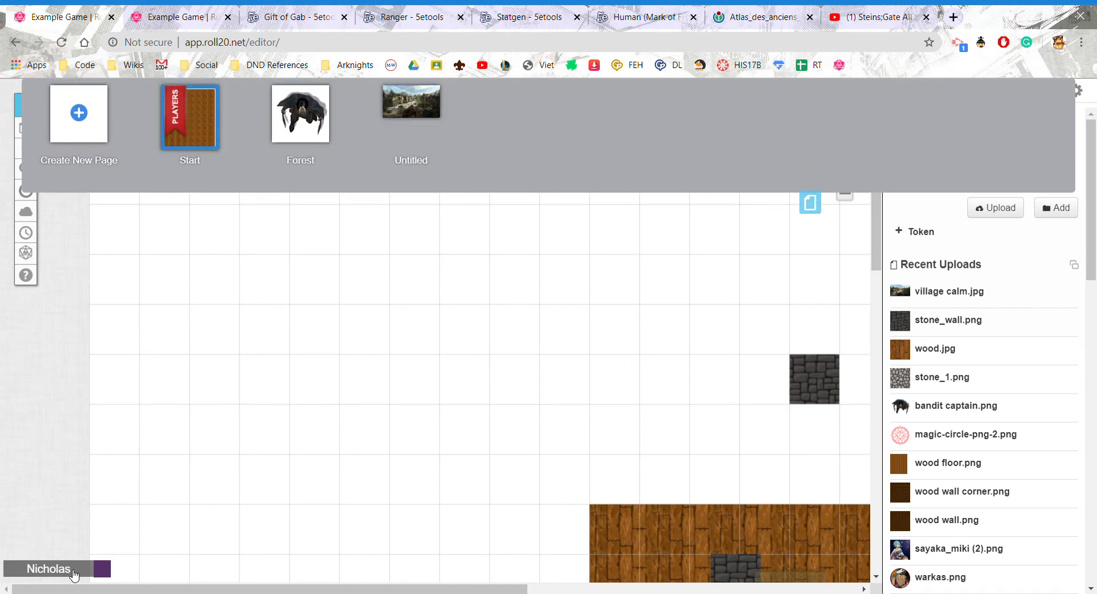
drag(75, 575, 414, 112)
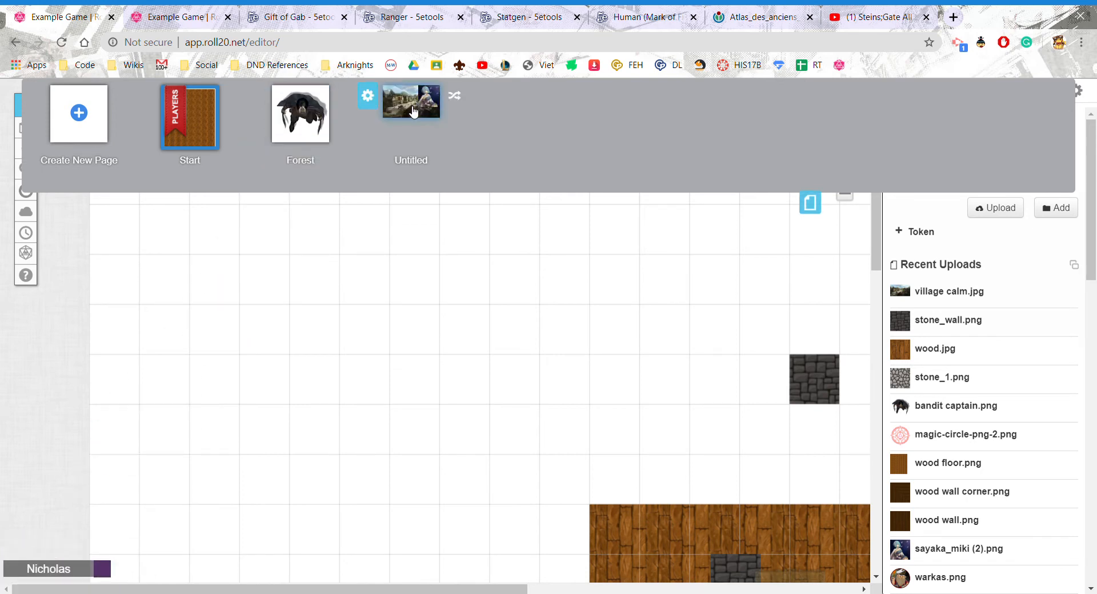
click(131, 10)
scroll(432, 365, down, 1)
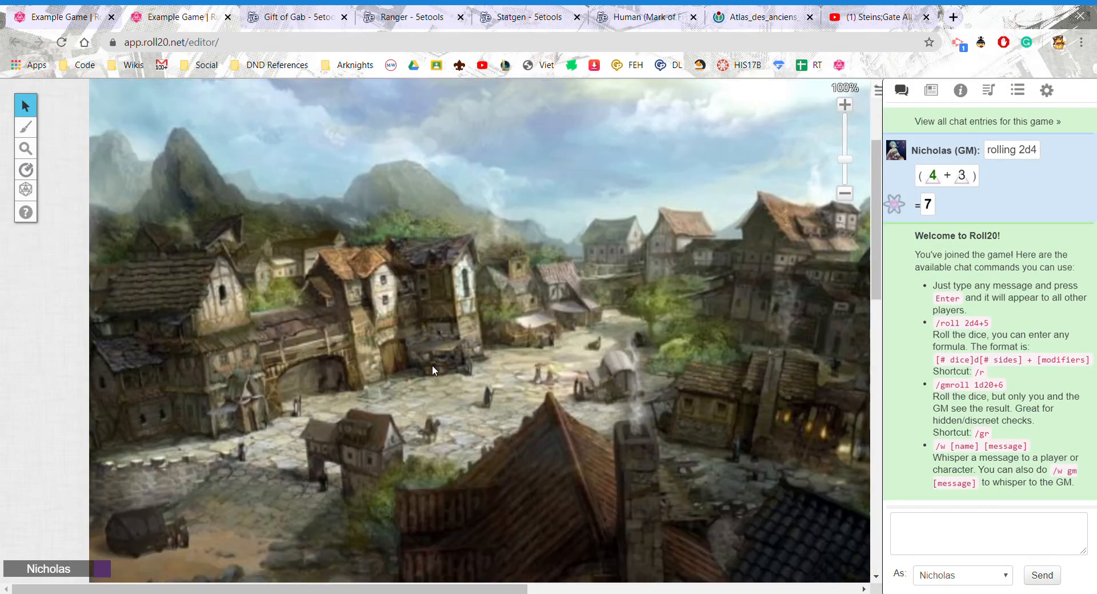
drag(266, 589, 392, 589)
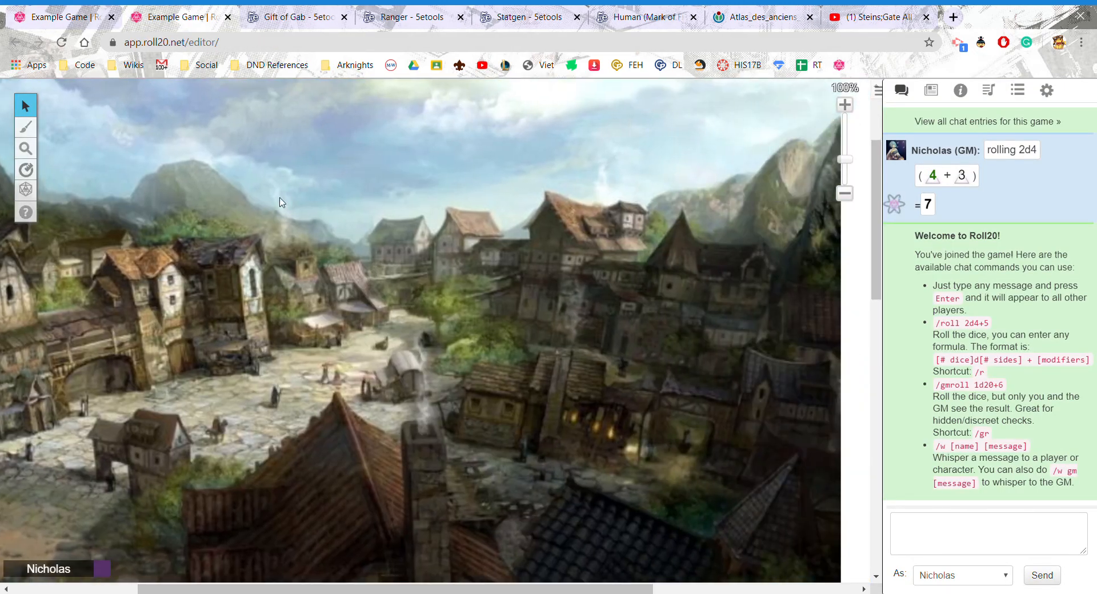
- Back in the GM's game tab, return the separated player from the Untitled page to the Start page and close the page list
click(65, 17)
scroll(392, 327, down, 5)
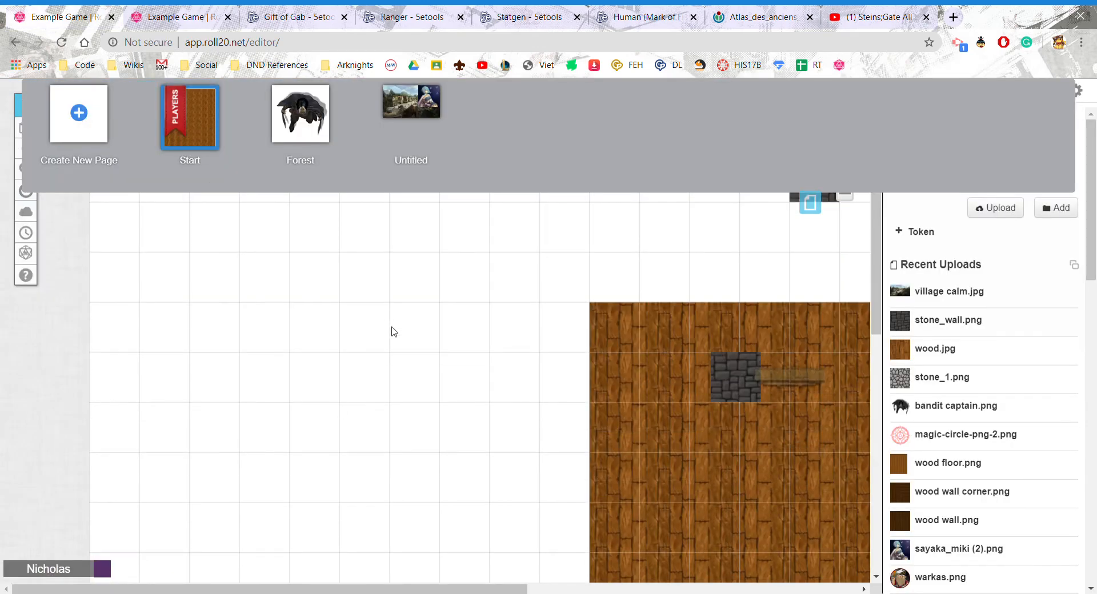
drag(355, 589, 518, 589)
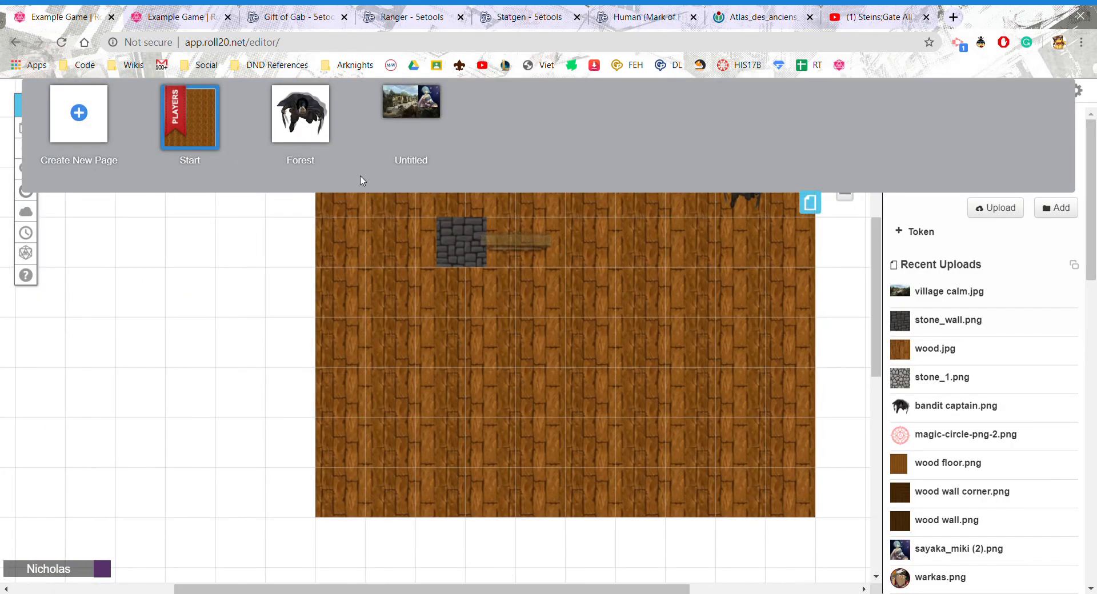
mouse_move(423, 116)
drag(437, 103, 191, 108)
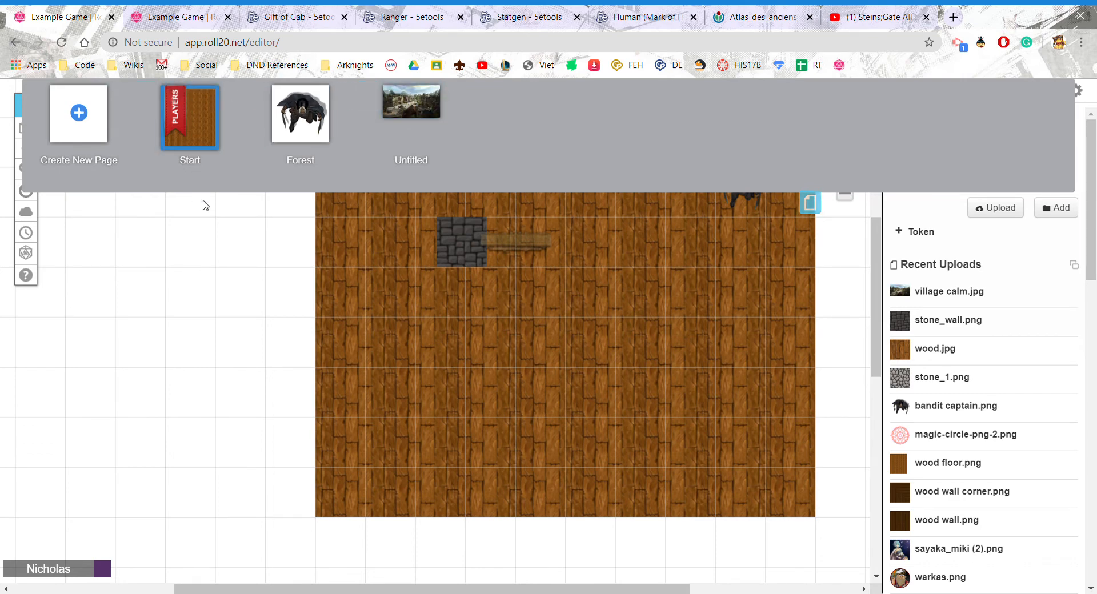
click(810, 203)
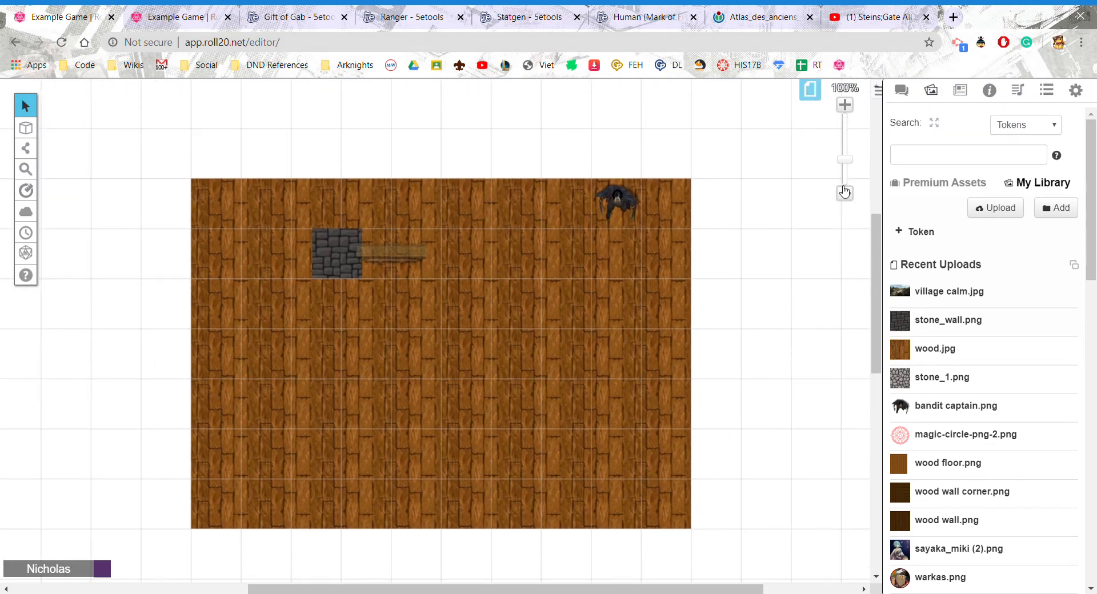
- Show the game's journal, and delete the bandit captain token and the dark stone tile from the Start page's wooden floor
click(961, 92)
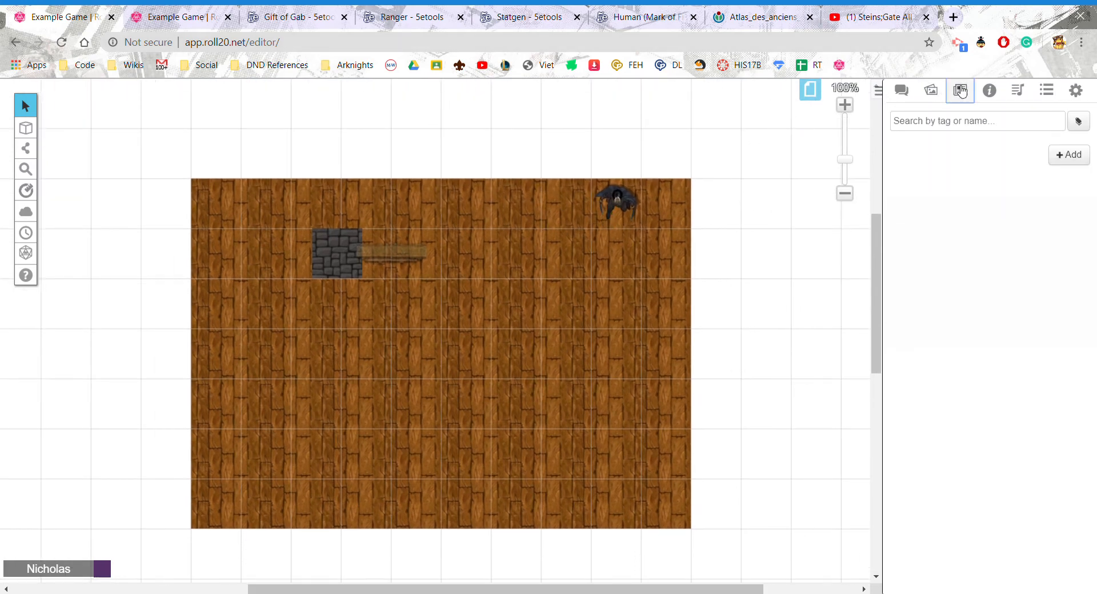
click(613, 199)
key(Delete)
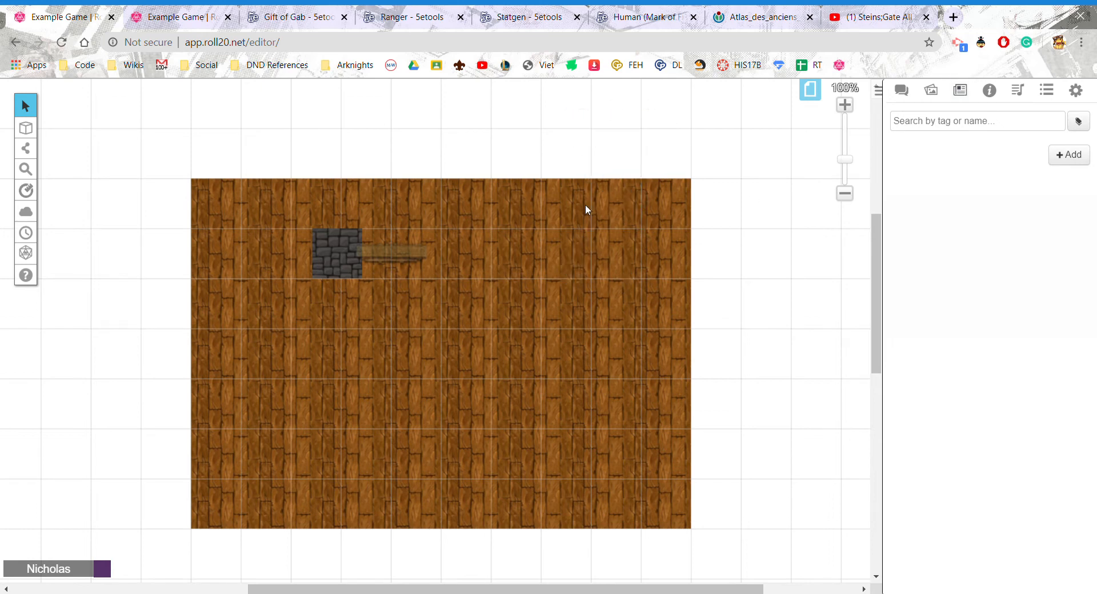
click(351, 251)
key(Delete)
mouse_move(30, 126)
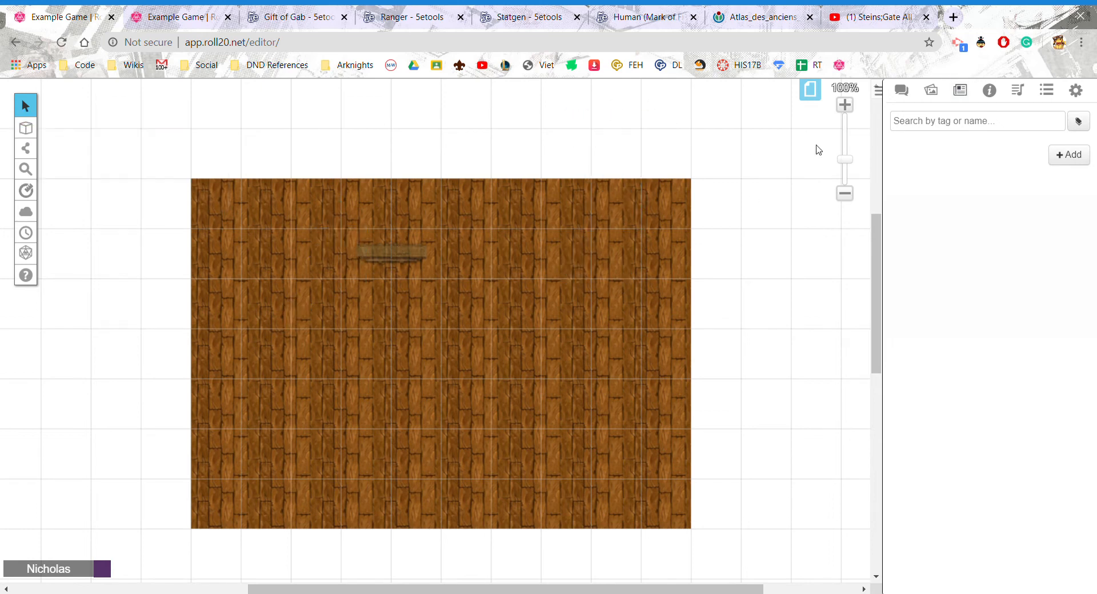
scroll(415, 125, up, 1)
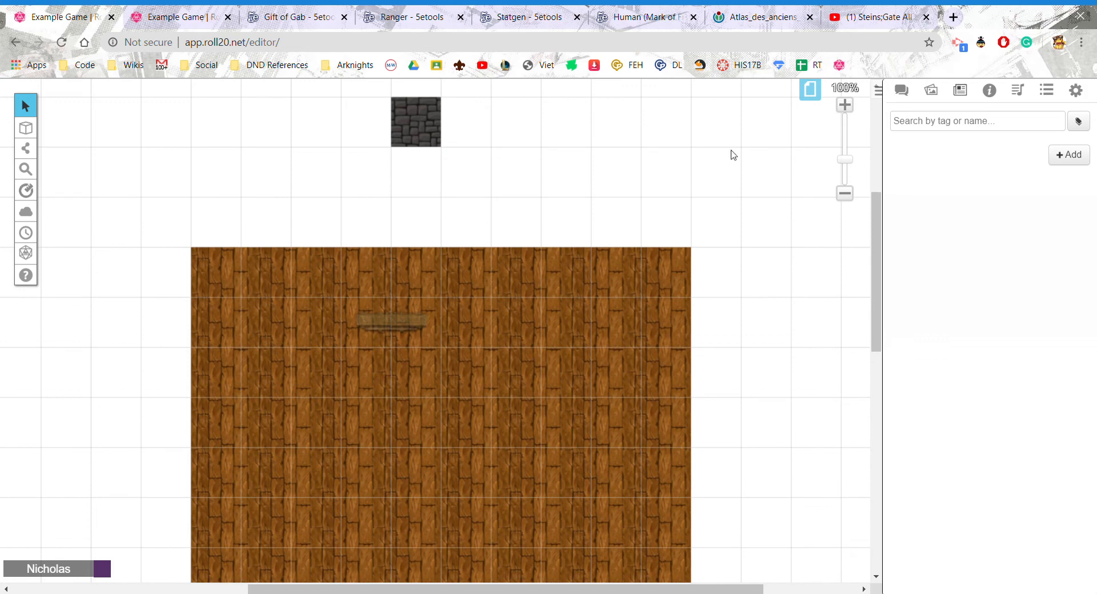
- Add a new character to the journal and name it Example Character
click(1070, 170)
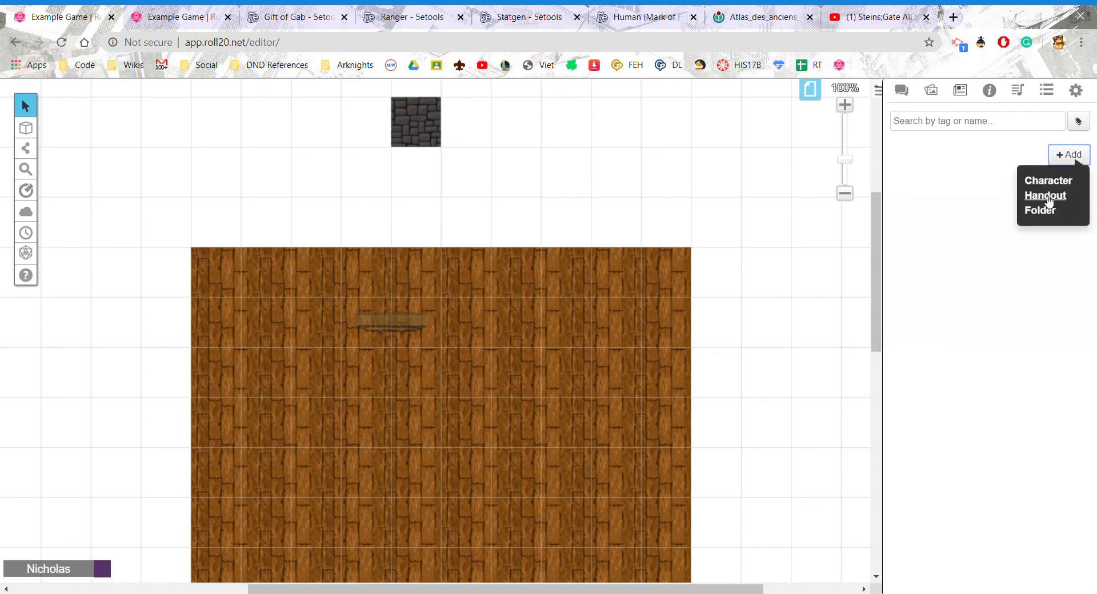
click(1044, 180)
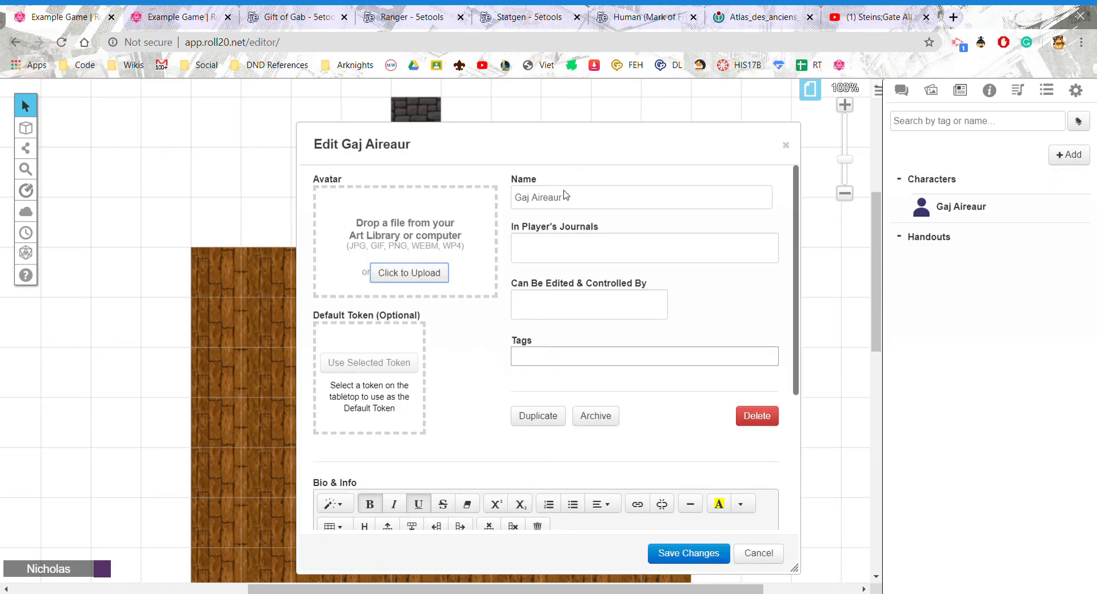
drag(566, 195, 477, 196)
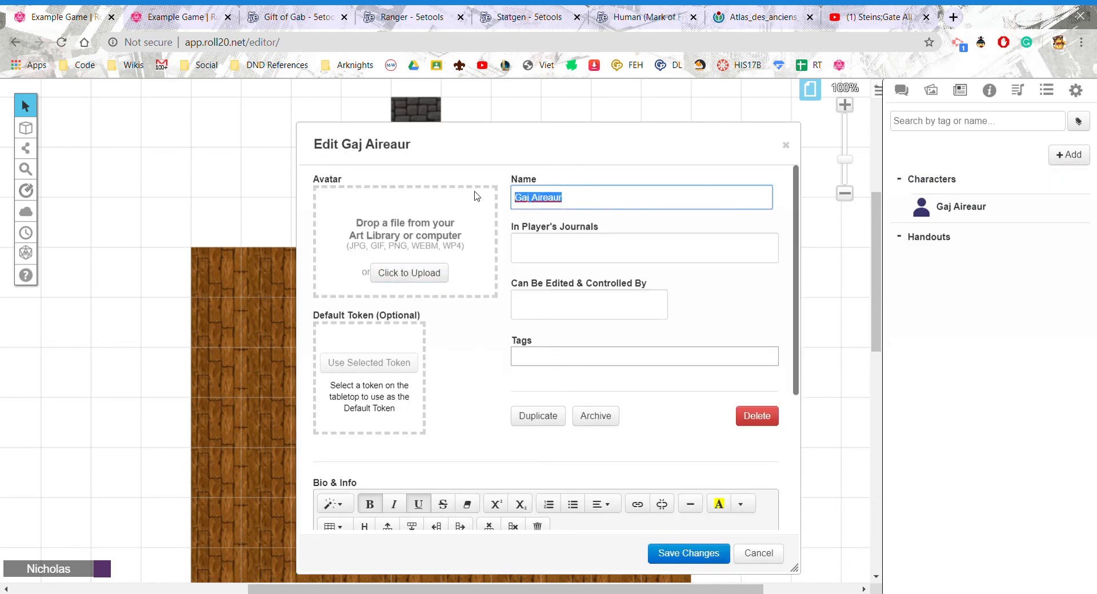
text(Defa)
key(BackSpace)
key(BackSpace)
key(BackSpace)
key(BackSpace)
text(Example Character)
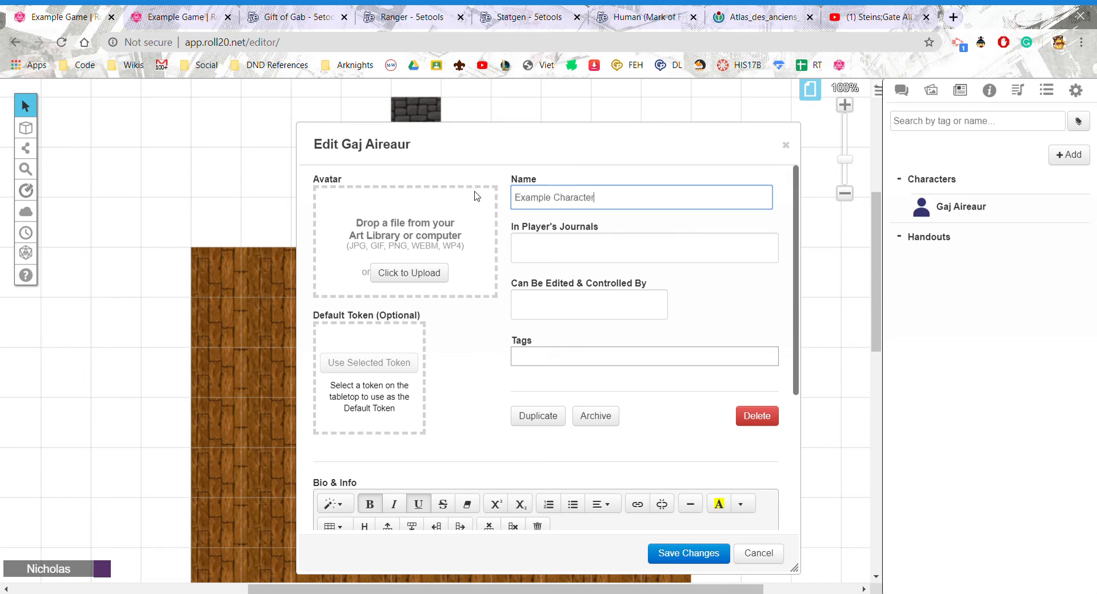
click(518, 186)
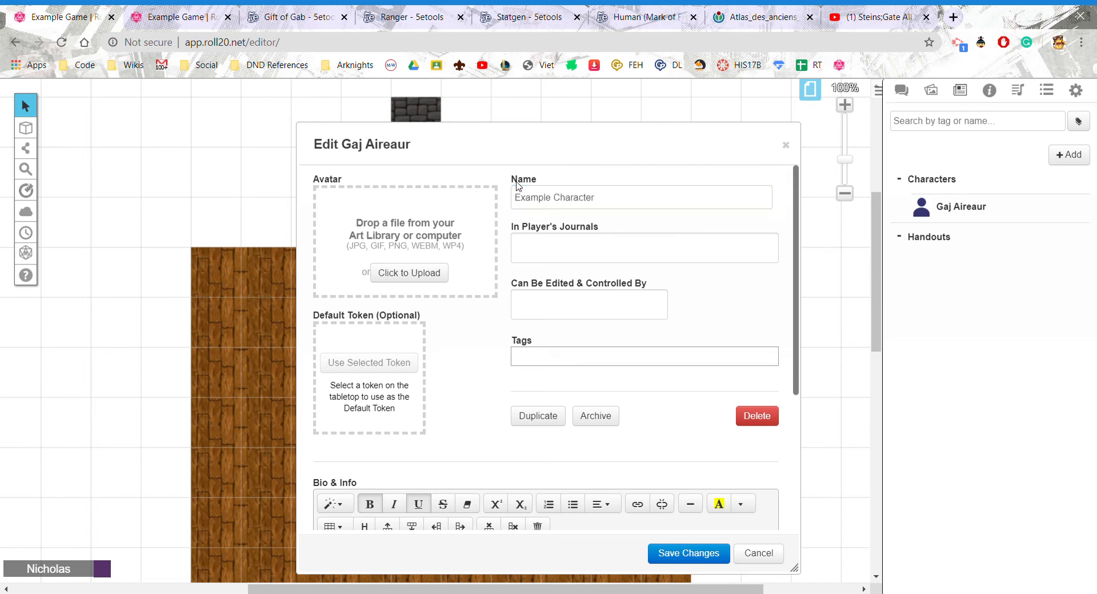
- Use merchant.png from the art library as Example Character's avatar
click(931, 90)
drag(612, 150, 461, 152)
scroll(950, 258, down, 5)
scroll(951, 268, up, 1)
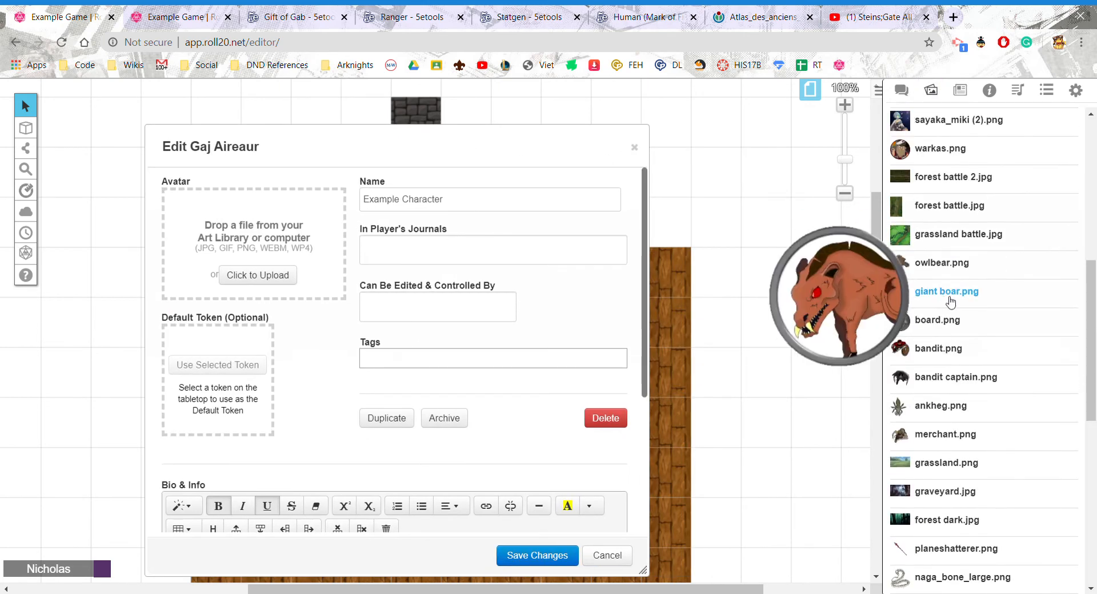
scroll(939, 355, down, 1)
drag(940, 365, 257, 231)
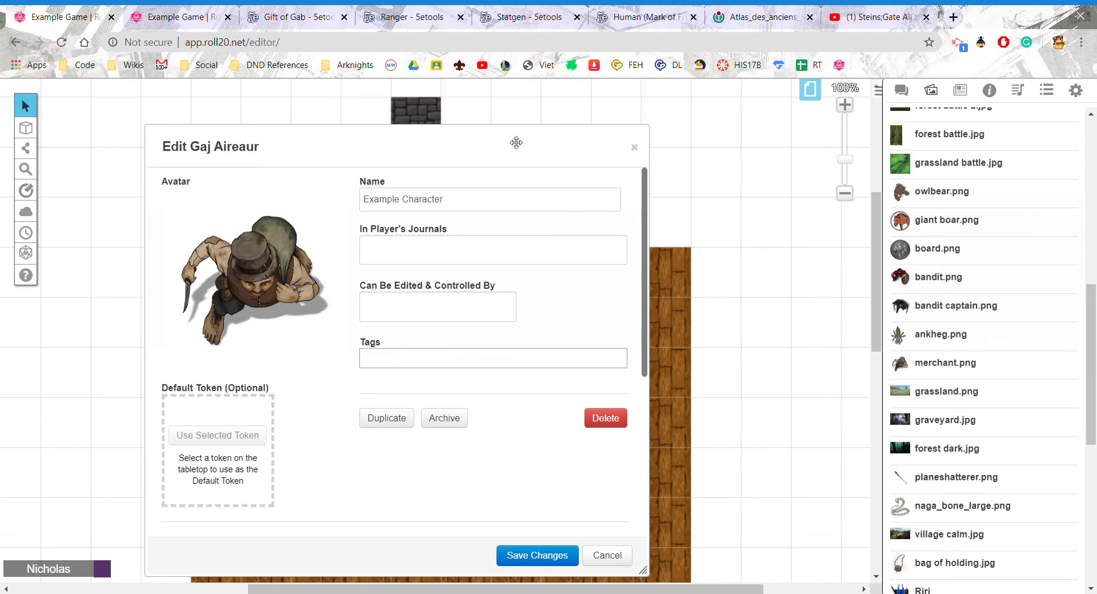
scroll(443, 309, down, 1)
scroll(434, 286, up, 1)
scroll(420, 256, down, 1)
scroll(421, 255, up, 2)
- Make Example Character appear in the journals of All Players and save the changes
click(962, 90)
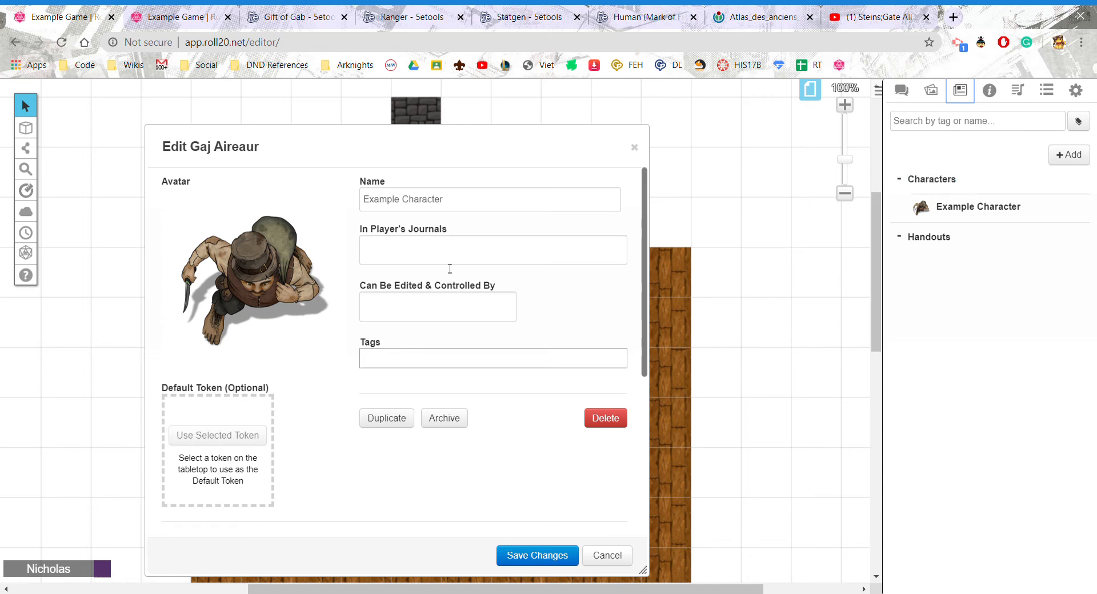
click(431, 254)
click(376, 277)
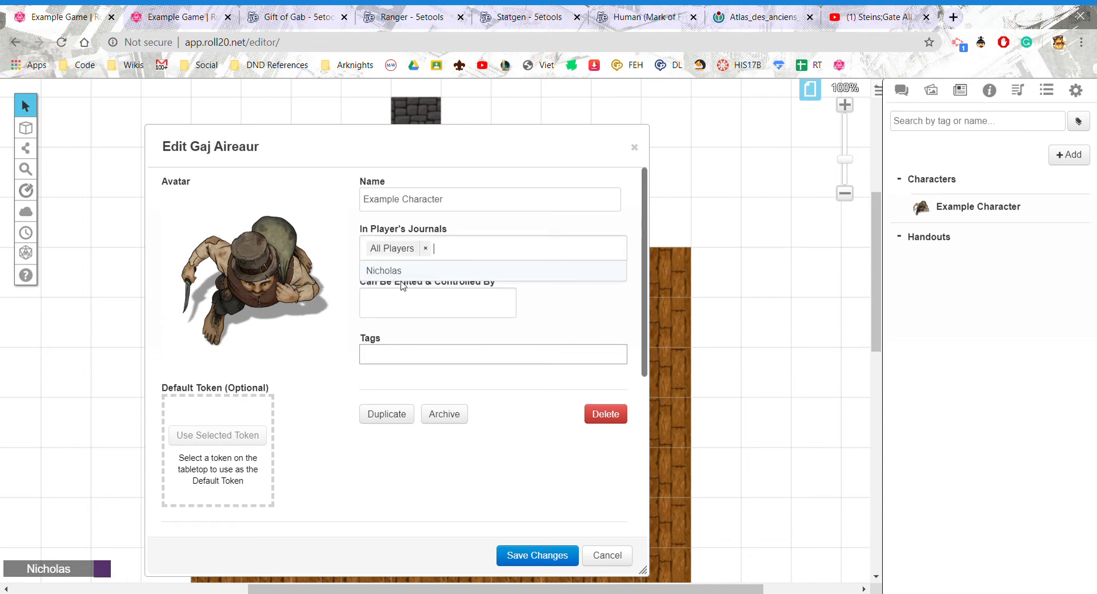
click(1048, 301)
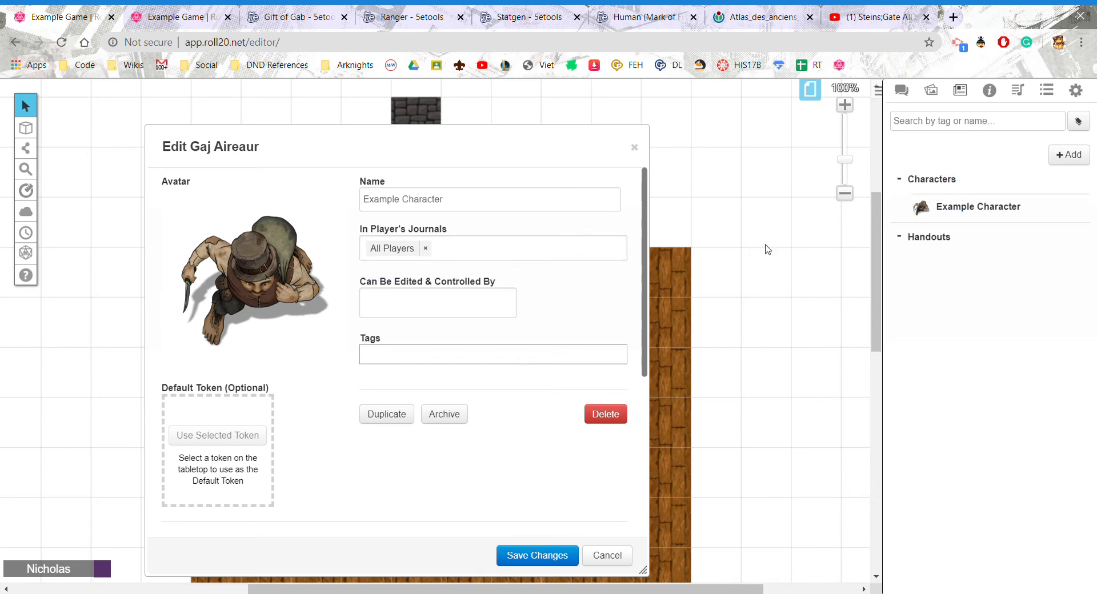
click(405, 317)
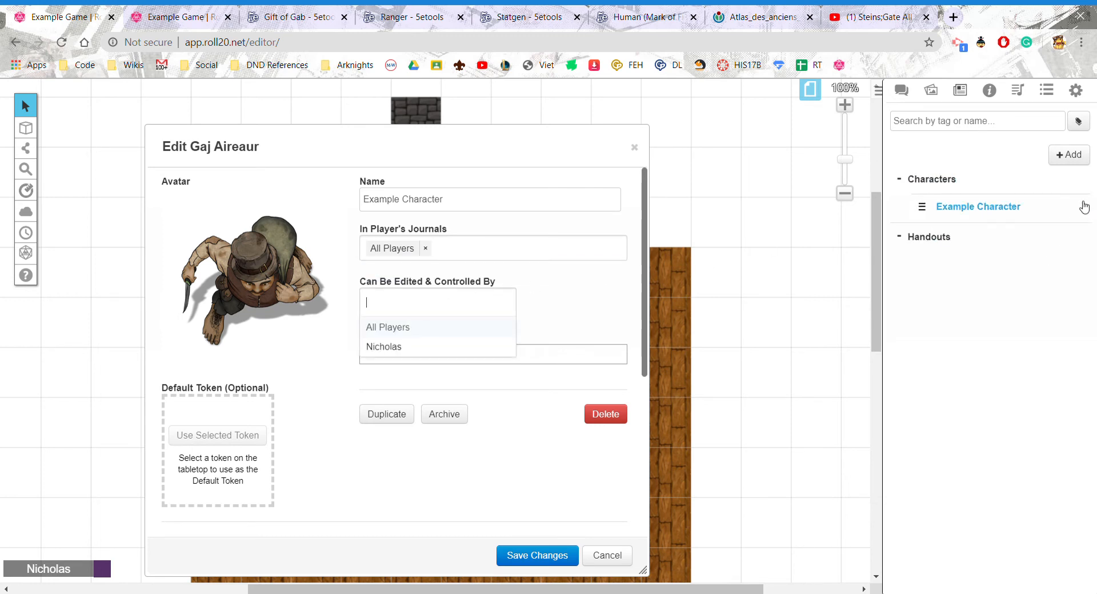
click(547, 300)
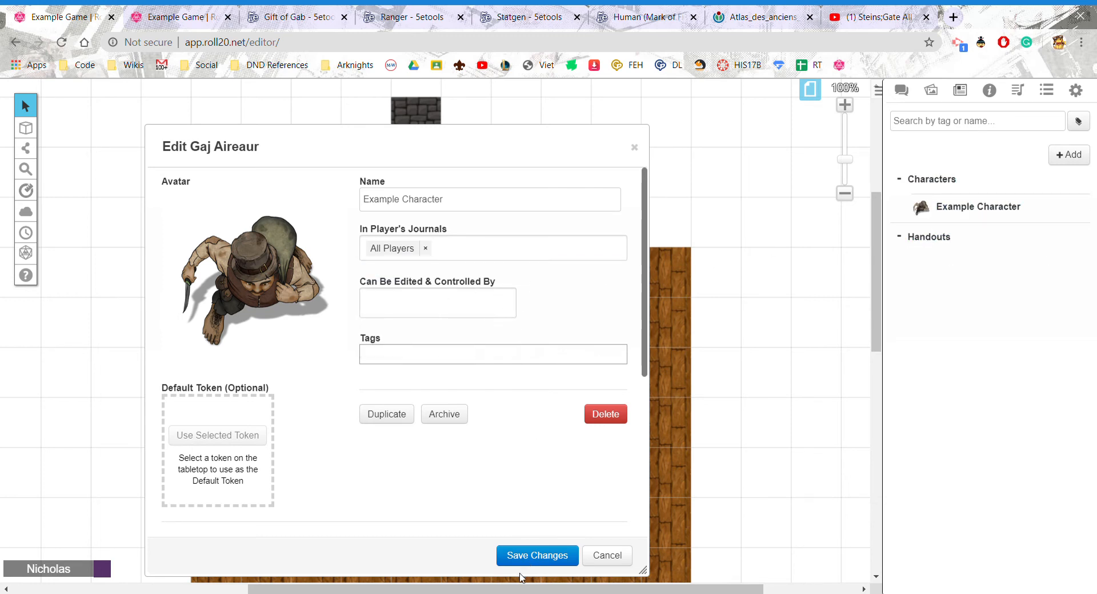
click(538, 559)
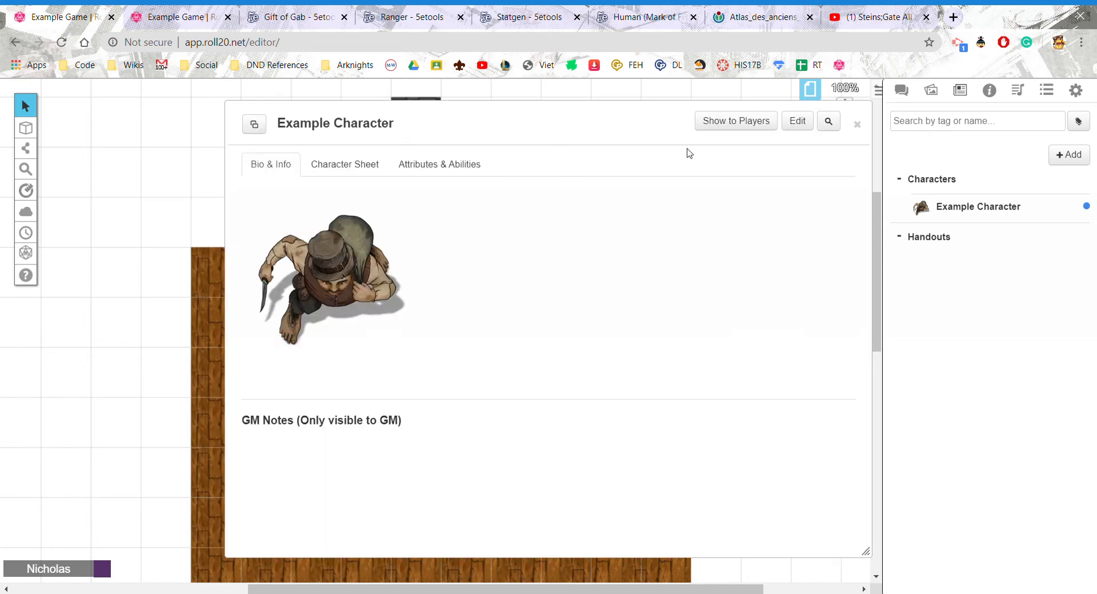
- Reopen Example Character for editing, let All Players edit and control it, and save the changes
click(799, 124)
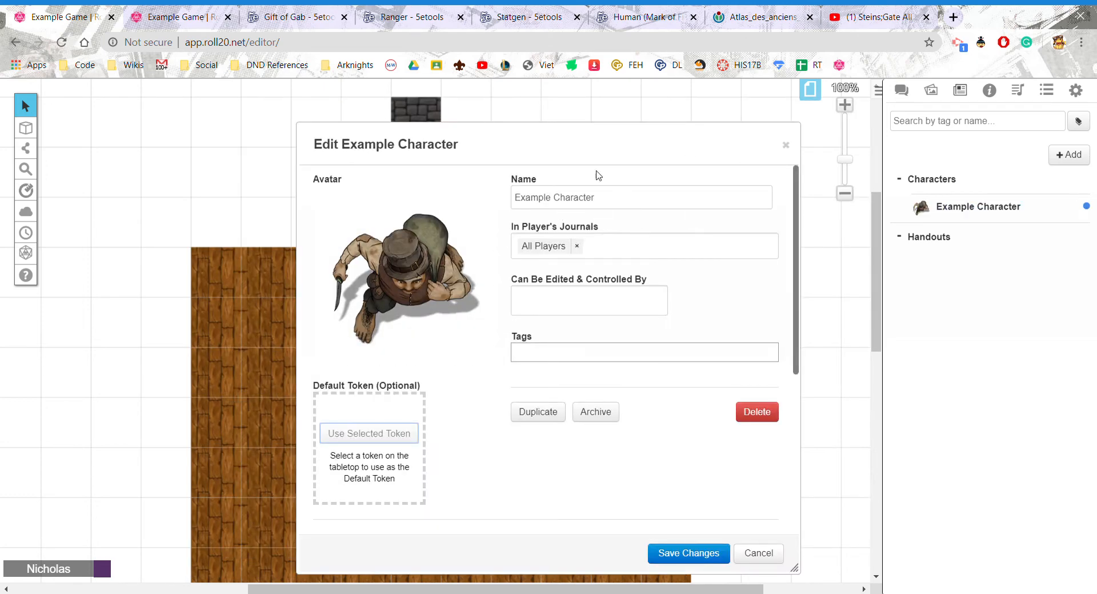
drag(597, 148, 493, 148)
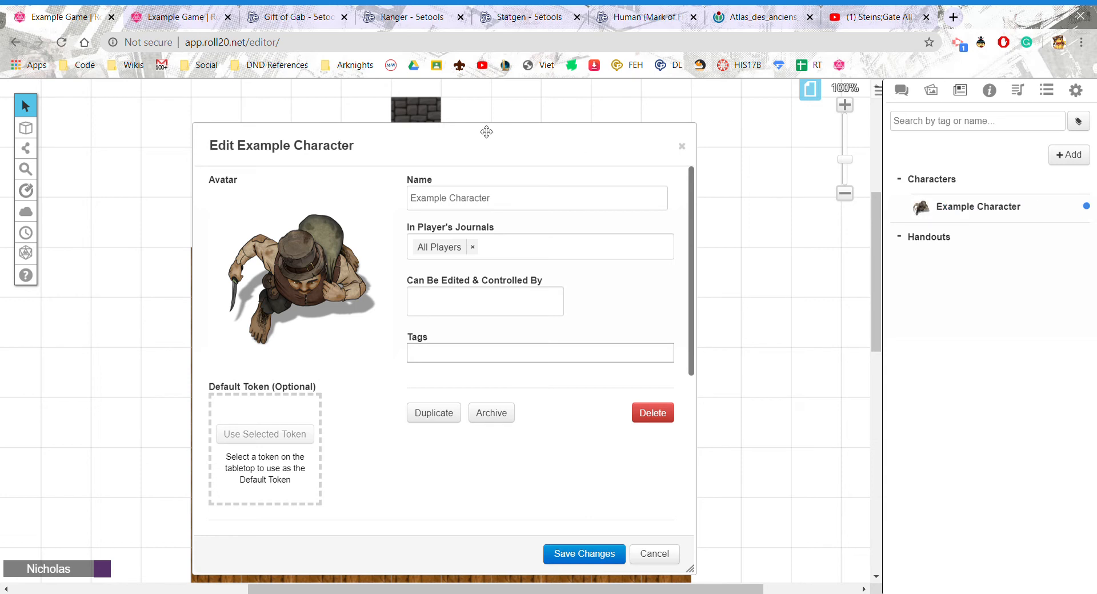
drag(456, 148, 456, 105)
click(439, 270)
click(447, 284)
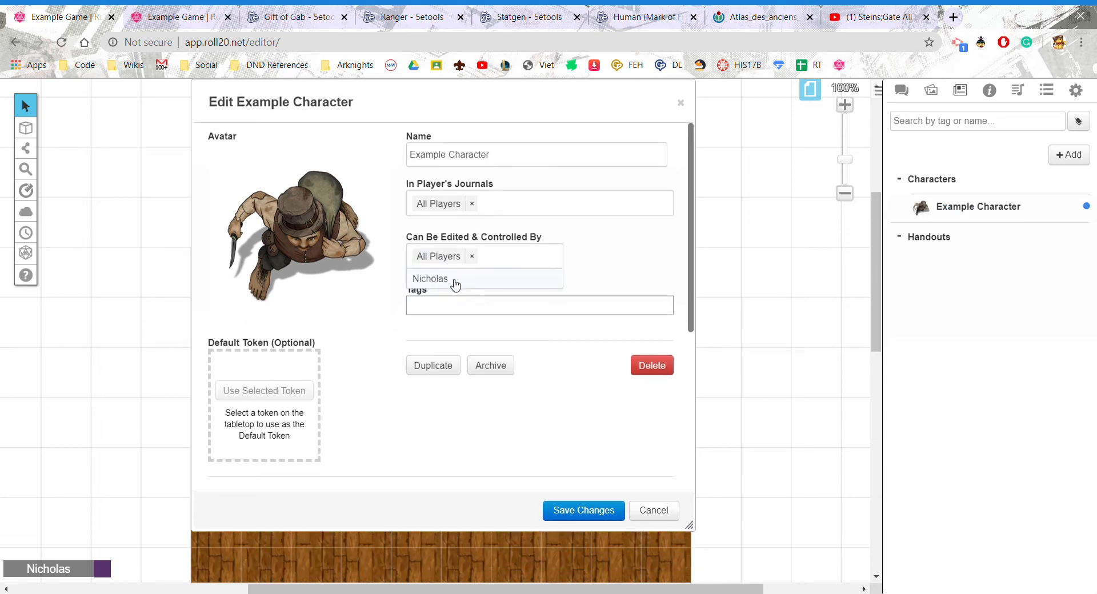
click(538, 232)
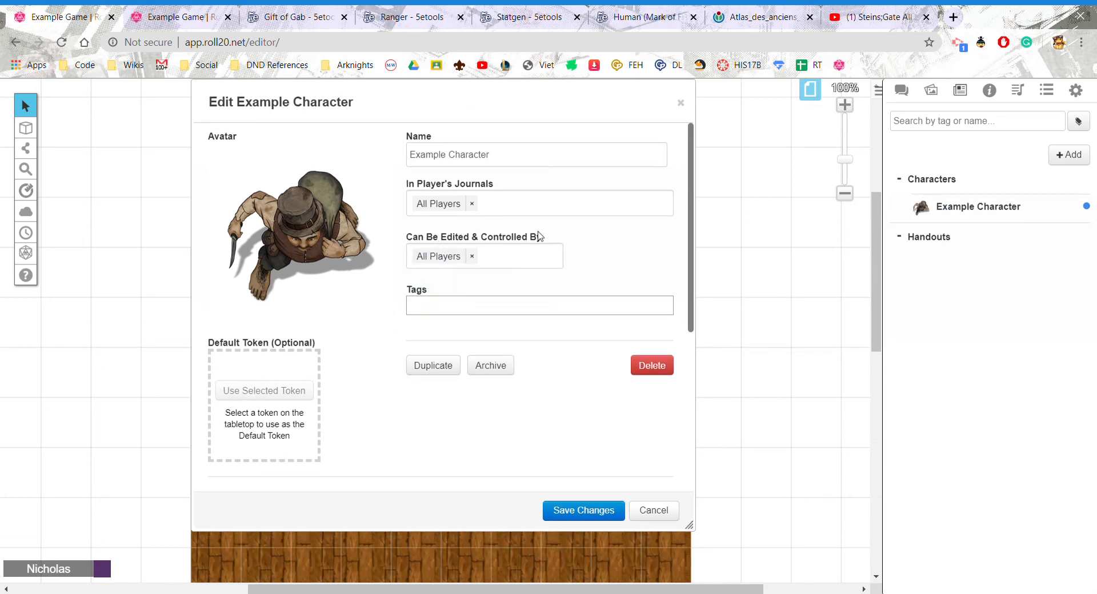
drag(464, 109, 462, 136)
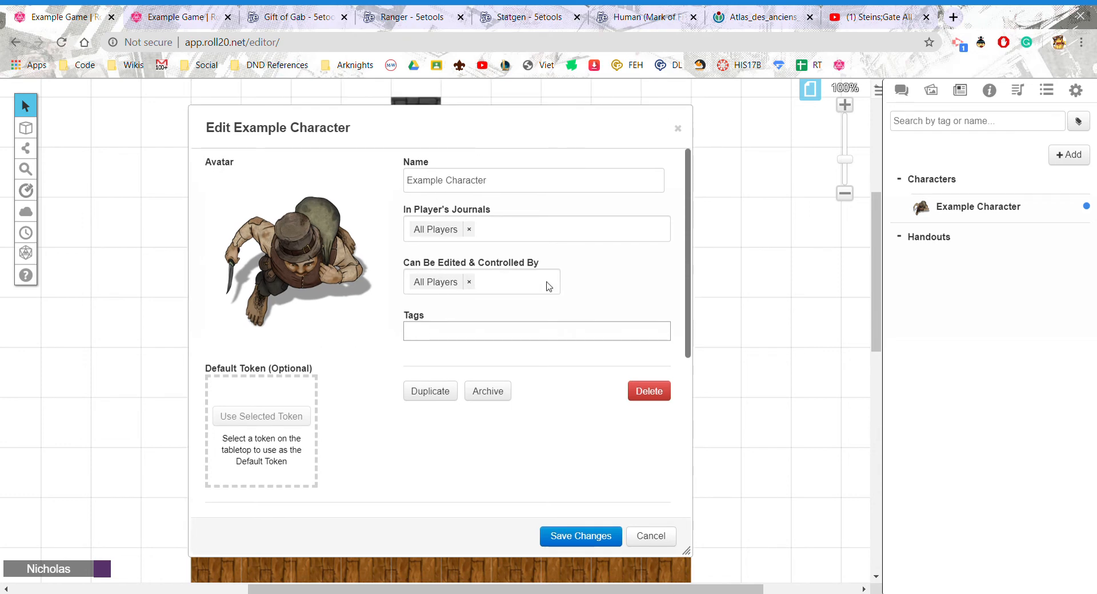
mouse_move(509, 129)
mouse_down()
mouse_move(539, 122)
mouse_move(497, 129)
mouse_move(513, 118)
mouse_up()
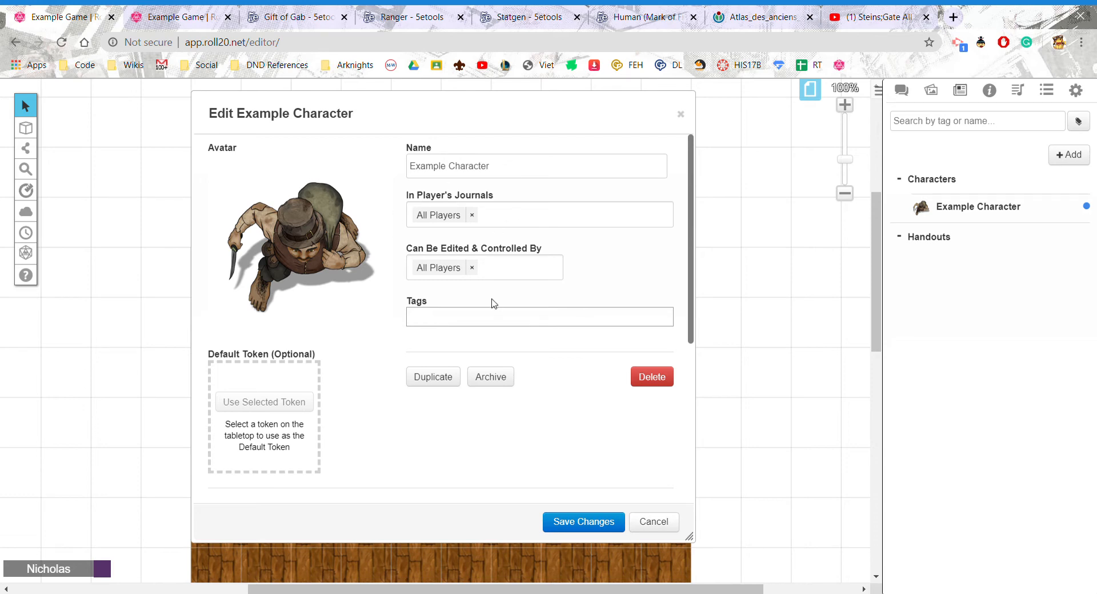
scroll(489, 309, down, 3)
scroll(451, 299, up, 1)
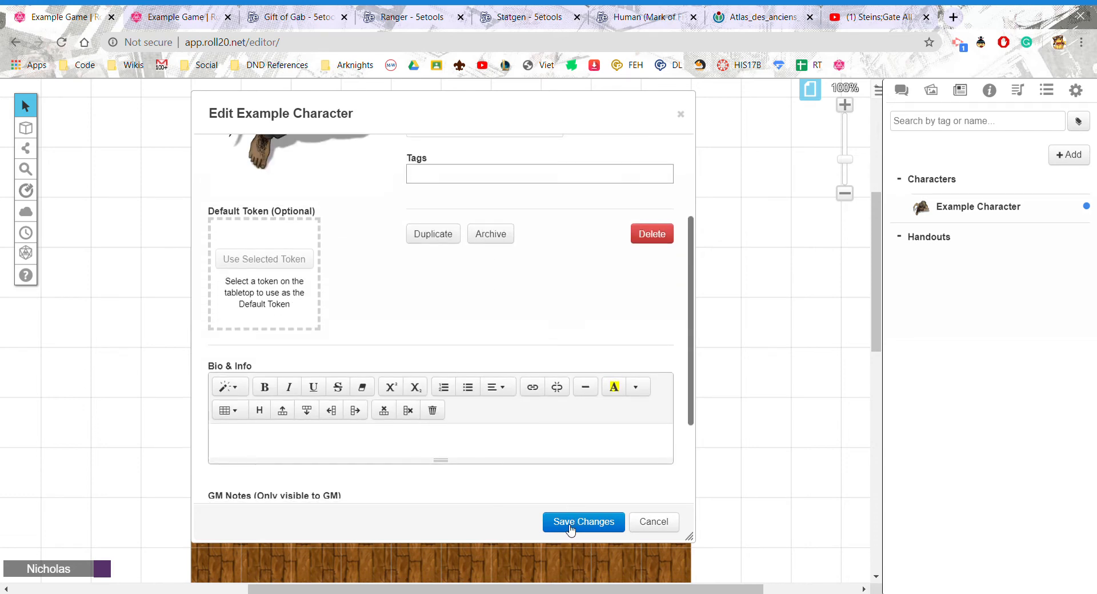
click(570, 523)
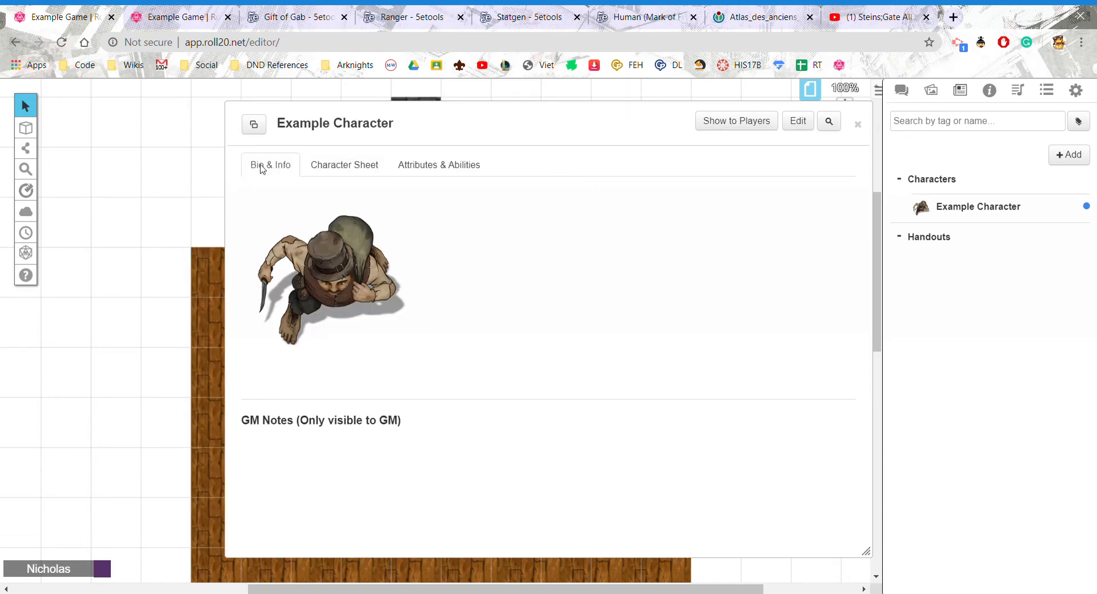
- Create Example Character's sheet as an NPC, look through the NPC options and close the character window
click(345, 166)
scroll(658, 343, down, 3)
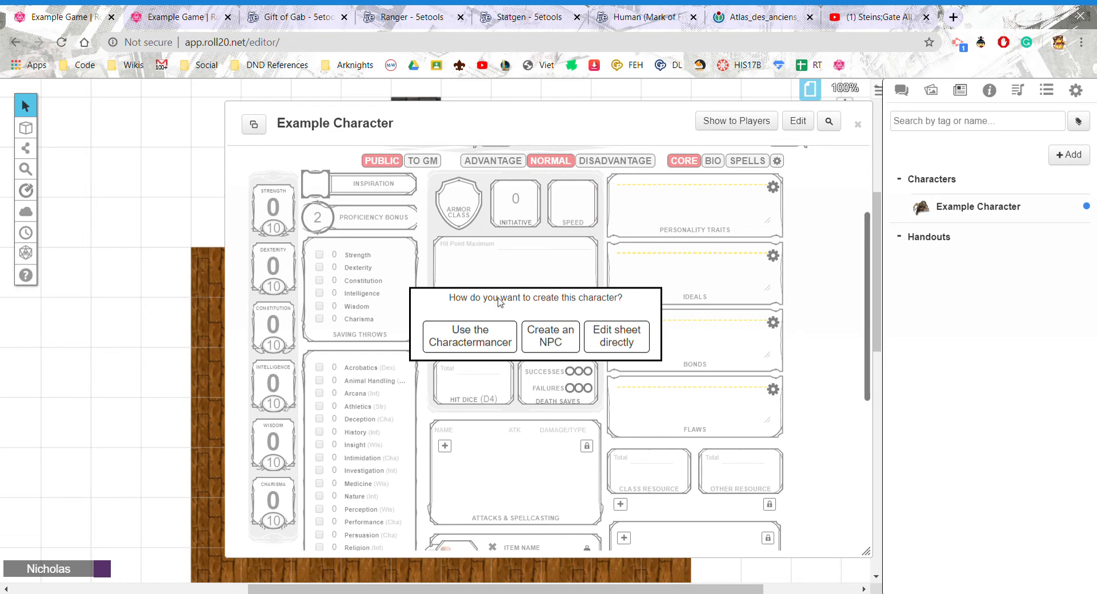
click(552, 339)
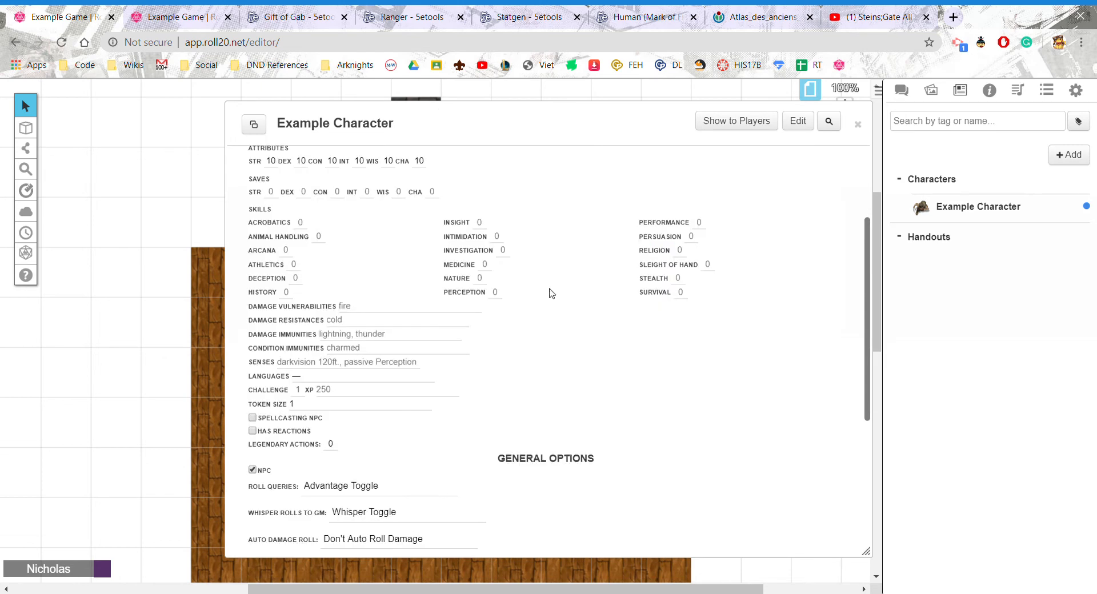
scroll(529, 288, down, 4)
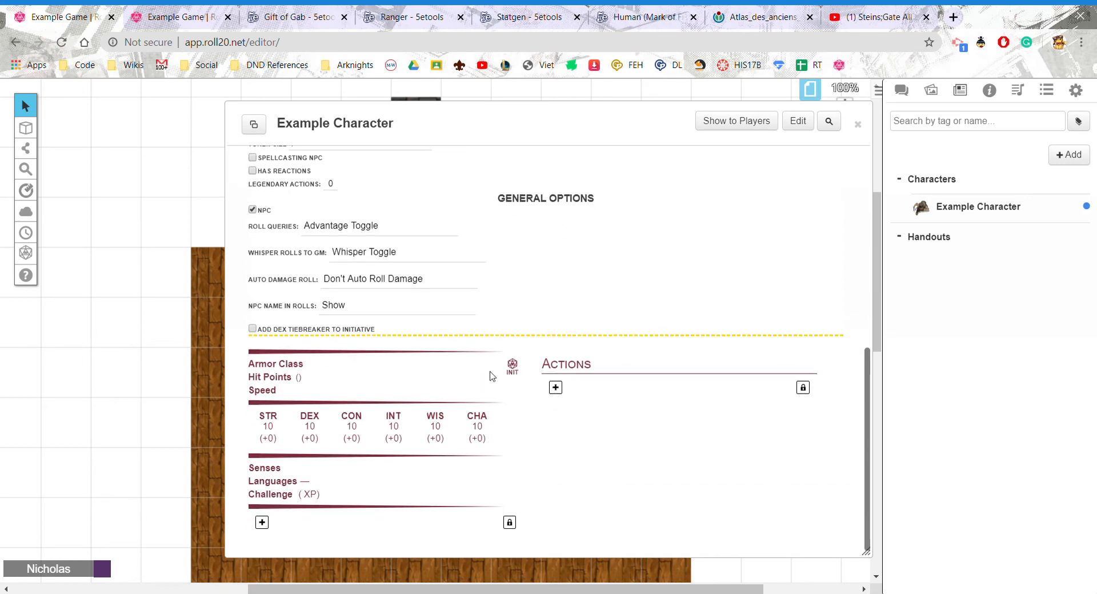
scroll(490, 377, up, 1)
scroll(417, 400, down, 1)
scroll(500, 364, up, 1)
scroll(501, 364, up, 6)
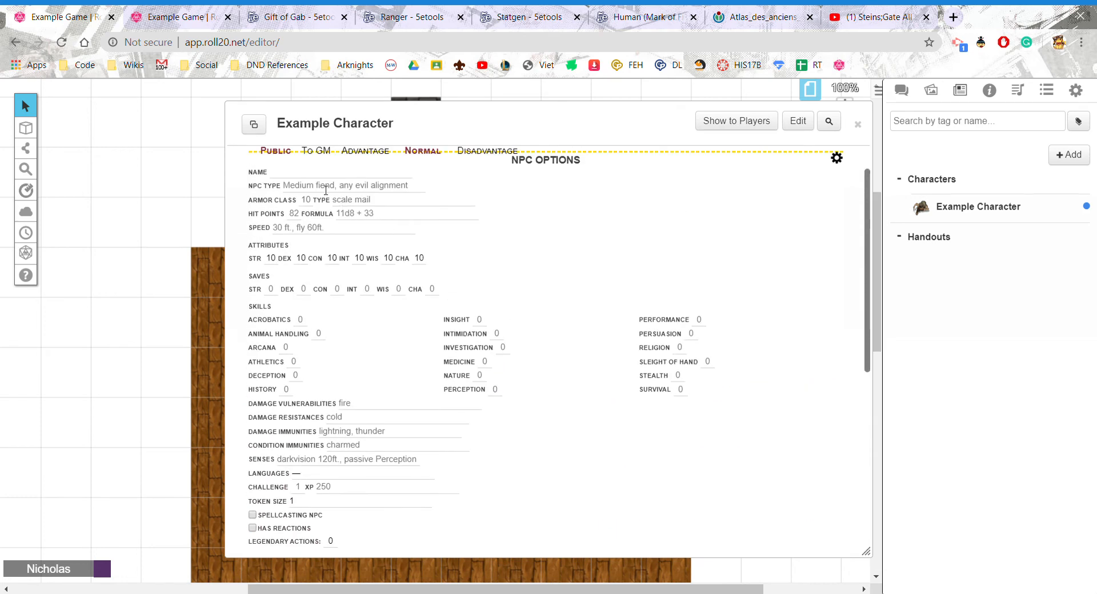
click(838, 204)
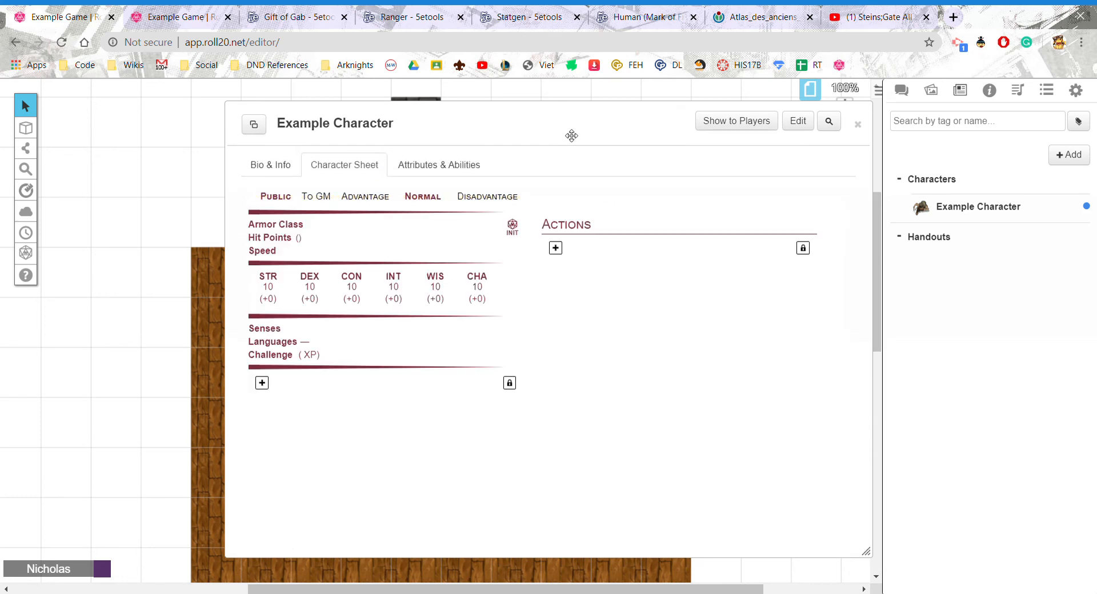
click(860, 126)
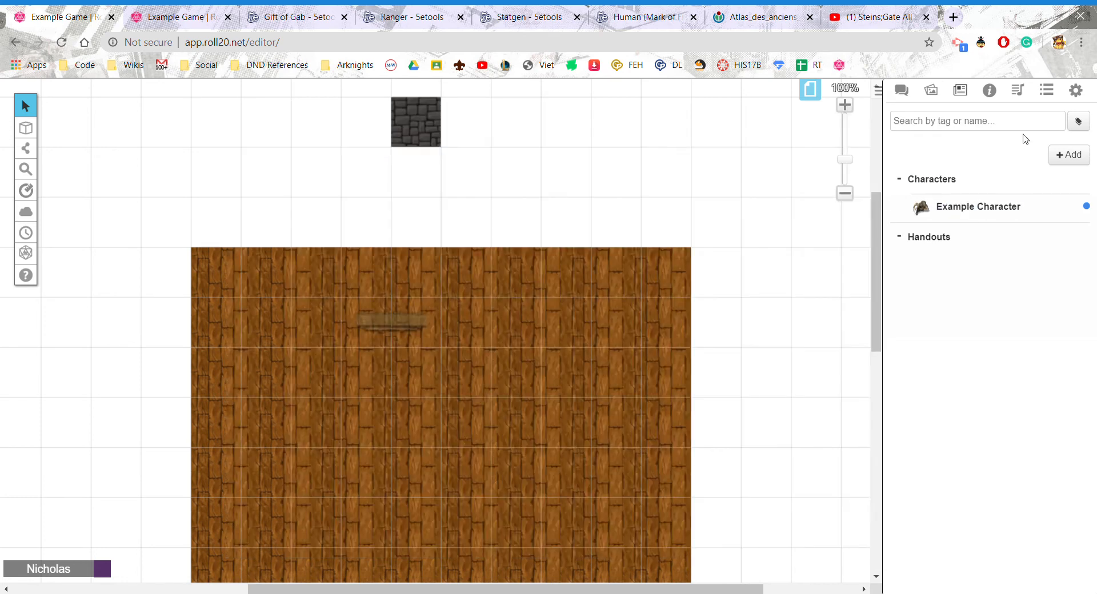
- Search the D&D 5th Edition compendium for "mage" and read the Mage monster's stat block
click(994, 92)
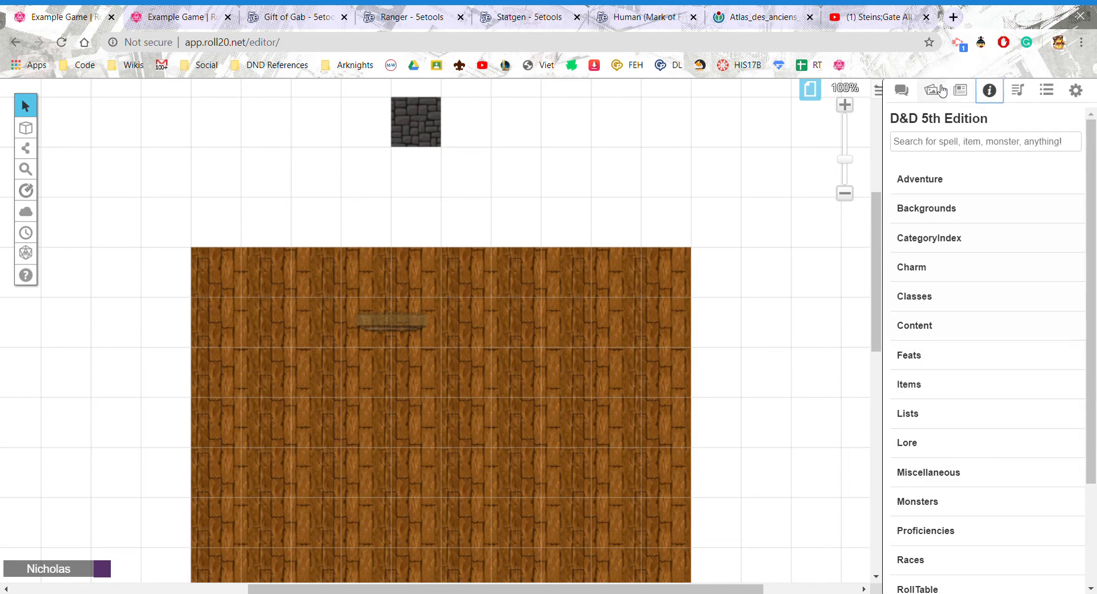
click(947, 145)
text(mage)
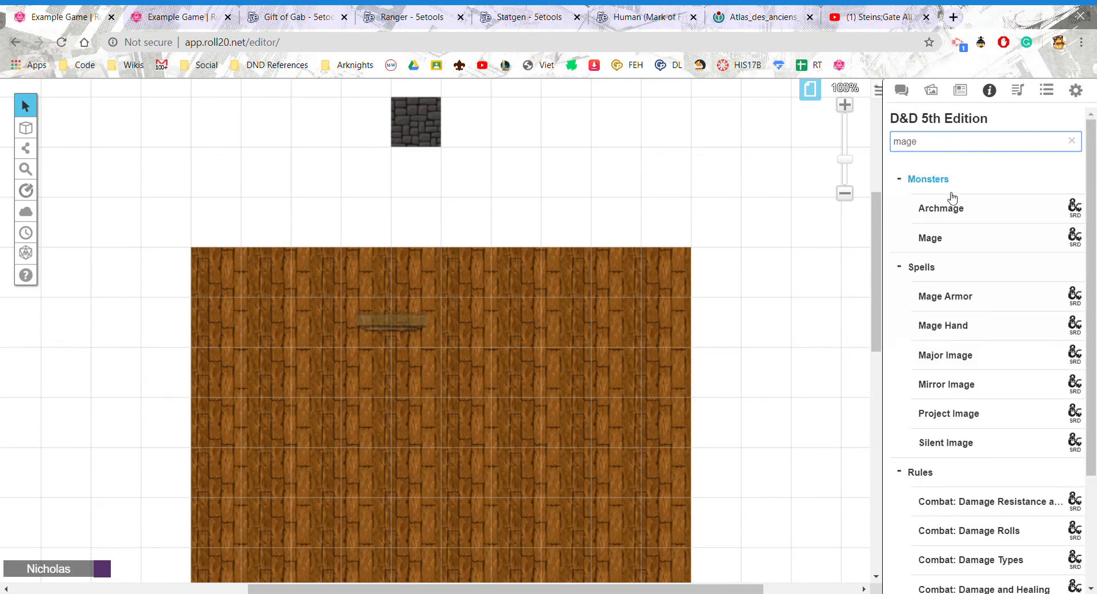
click(946, 245)
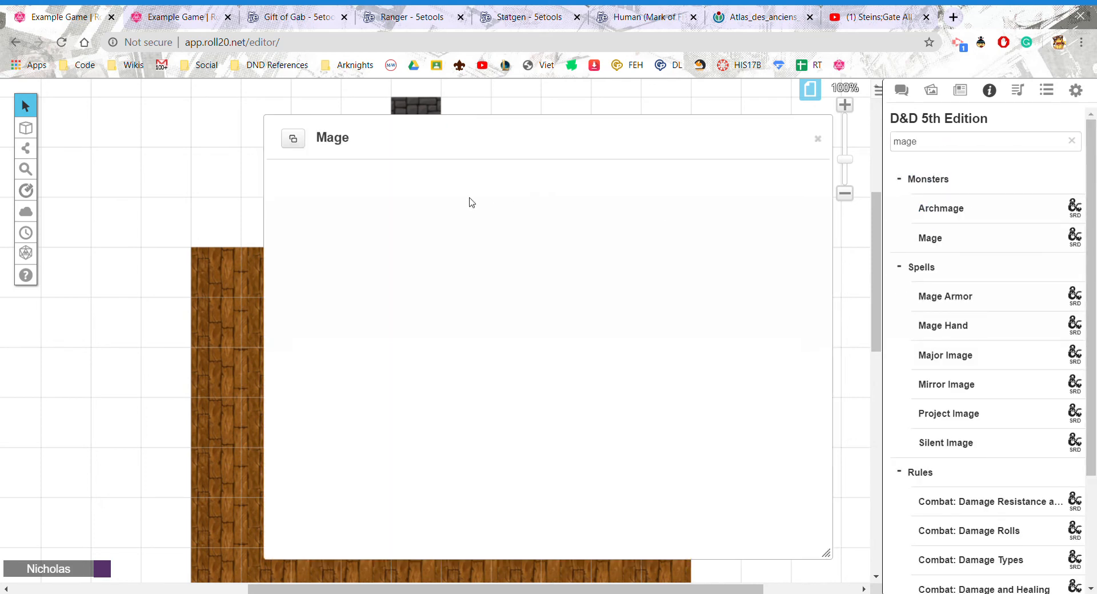
scroll(594, 255, down, 10)
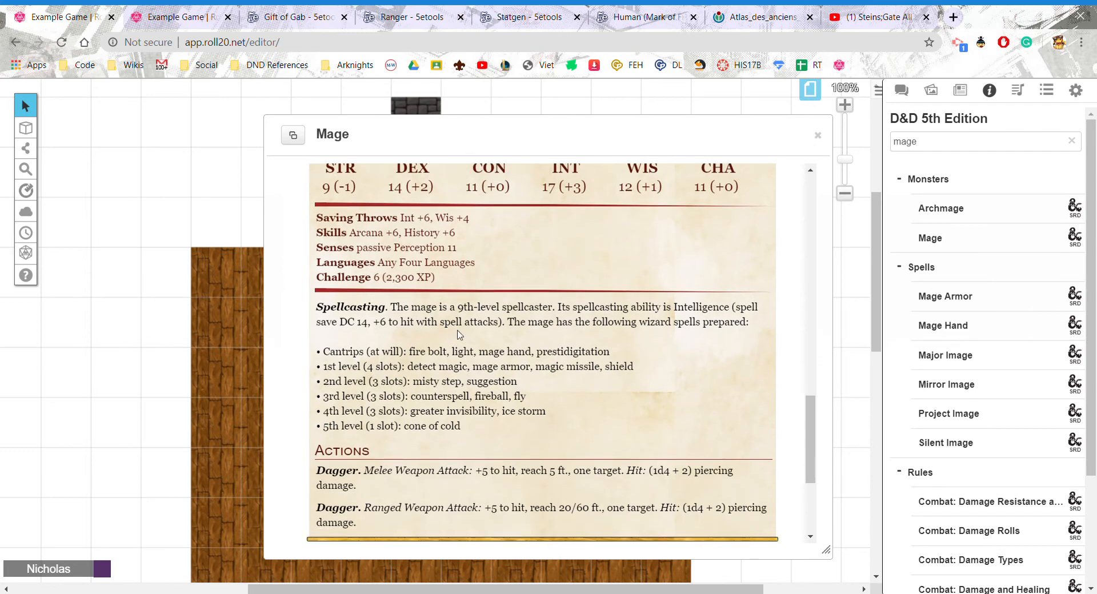
- Close the compendium entry and place the Mage monster on the wooden floor of the map, creating its character
click(815, 133)
drag(930, 238, 470, 251)
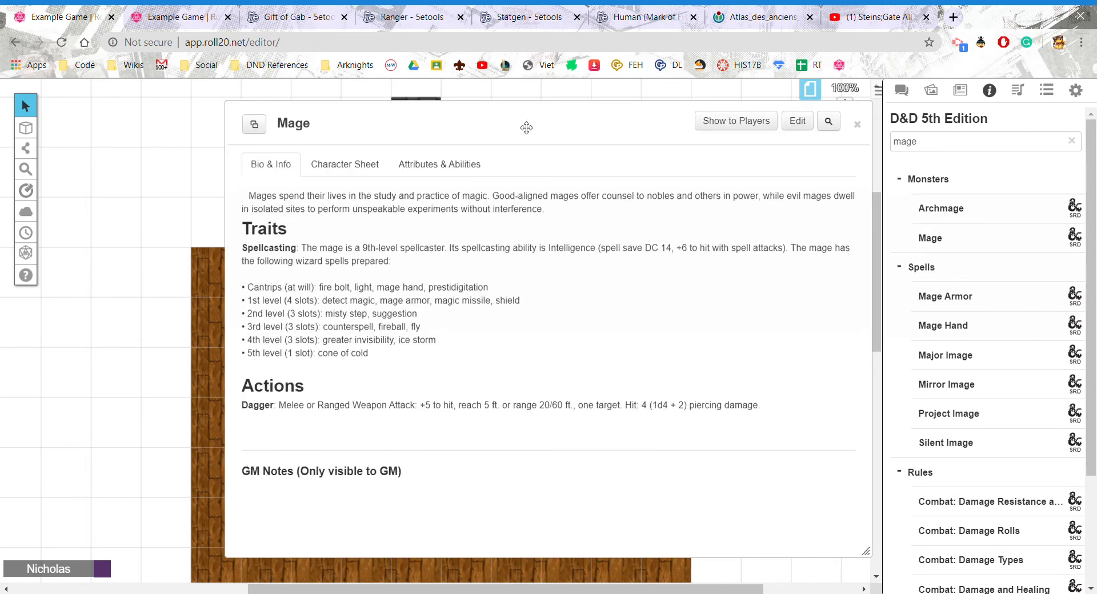
double_click(524, 125)
scroll(514, 269, down, 3)
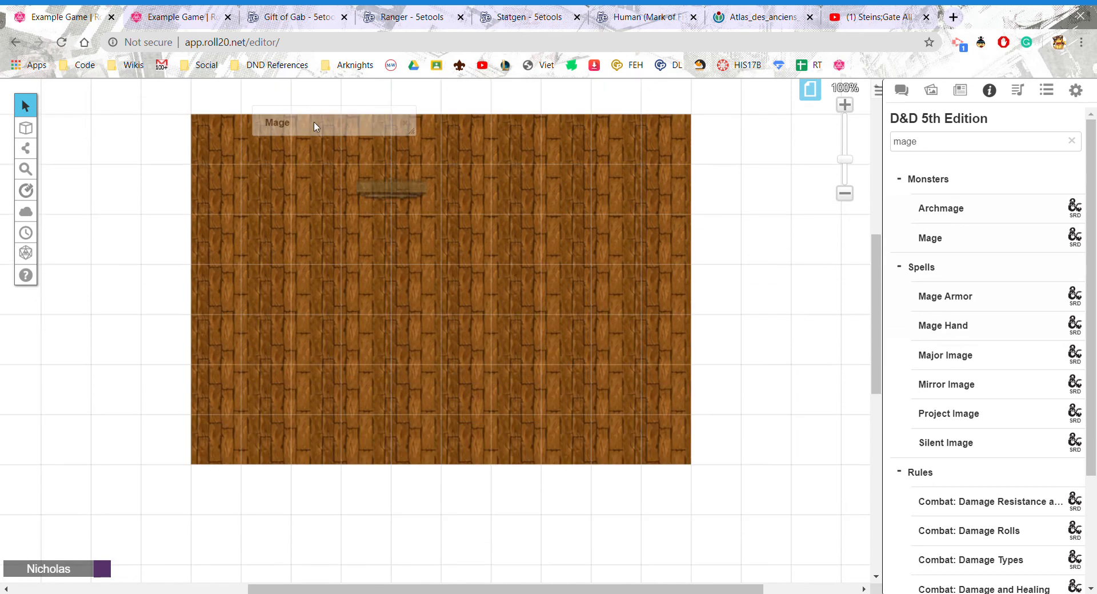
double_click(340, 124)
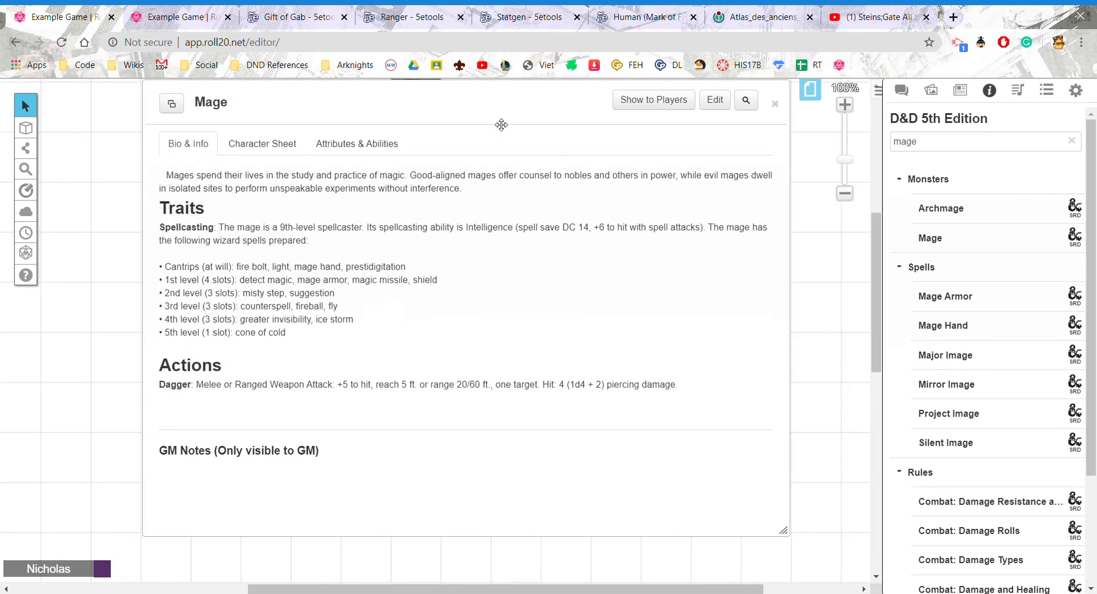
- Show the journal's character list and review the Mage's character sheet
click(960, 89)
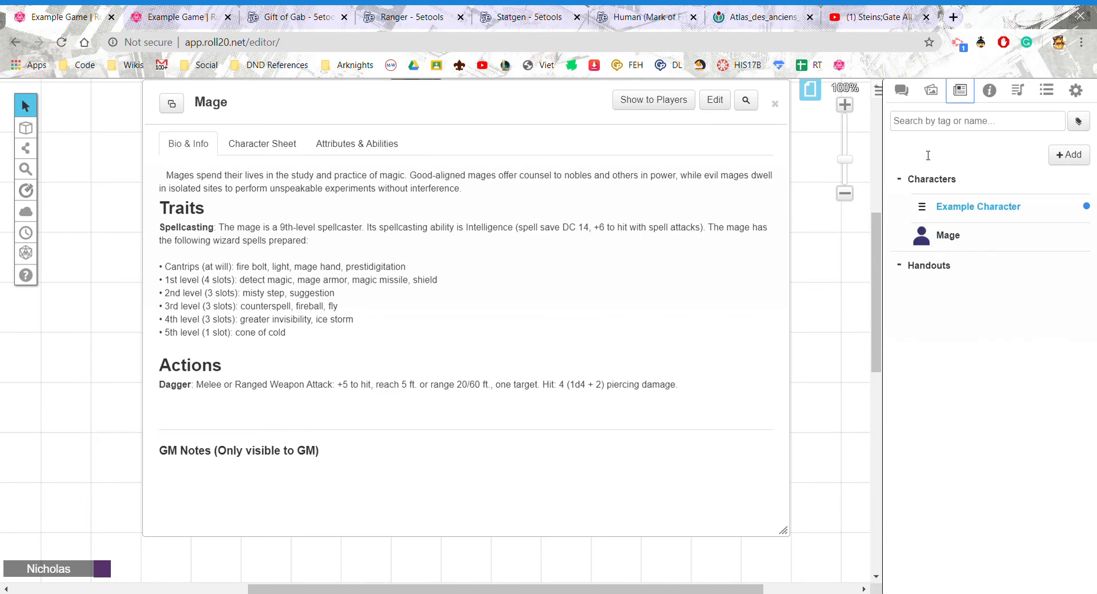
click(281, 144)
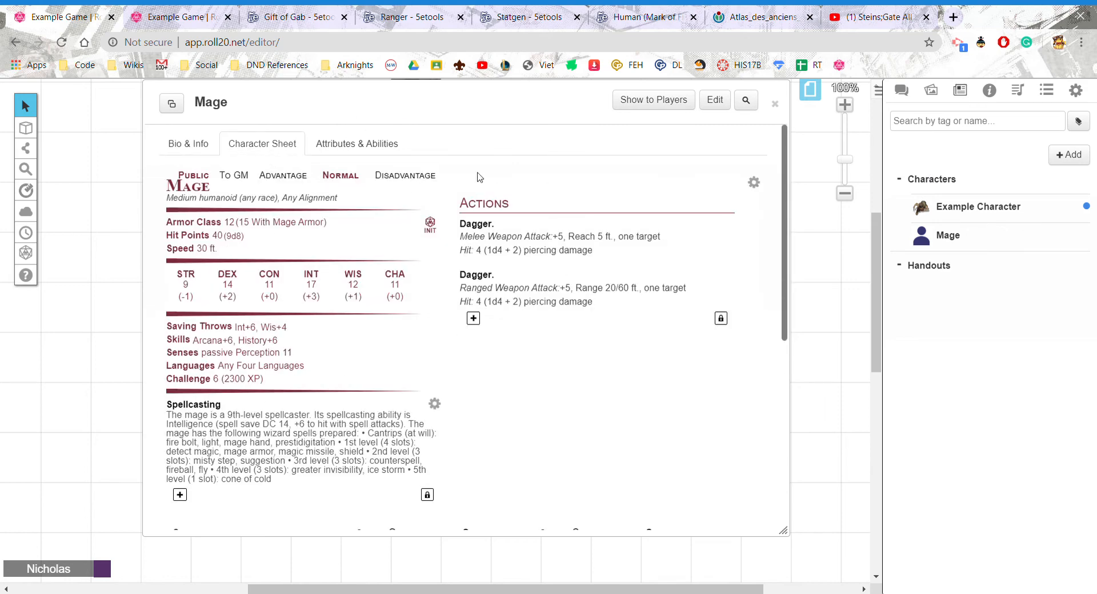
scroll(480, 177, down, 1)
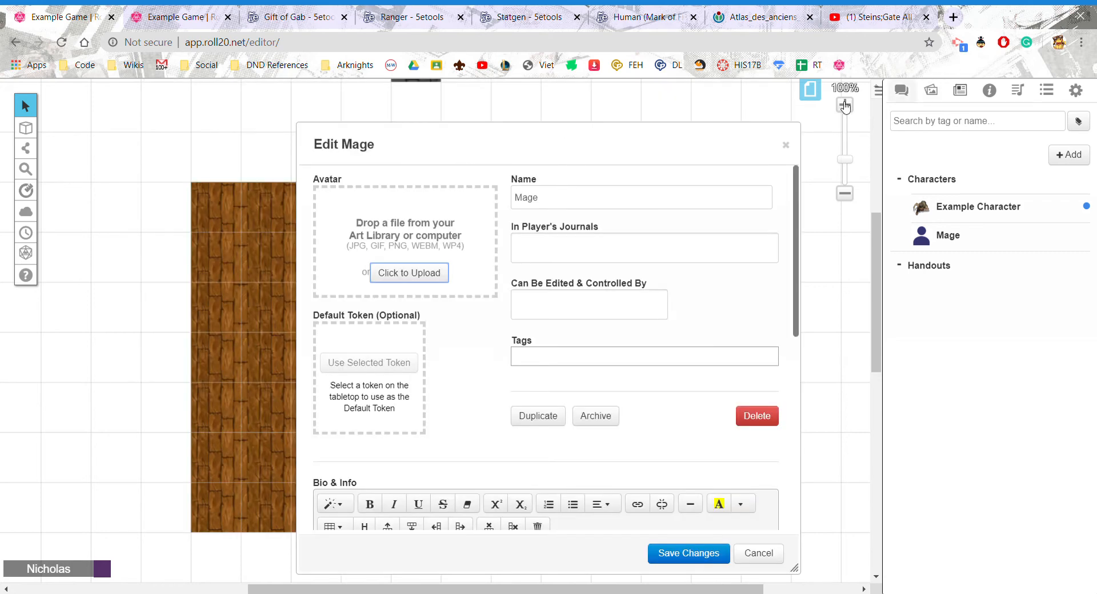
- Browse the art library for a possible Mage avatar, then close the Mage windows without saving and return to the journal
click(937, 91)
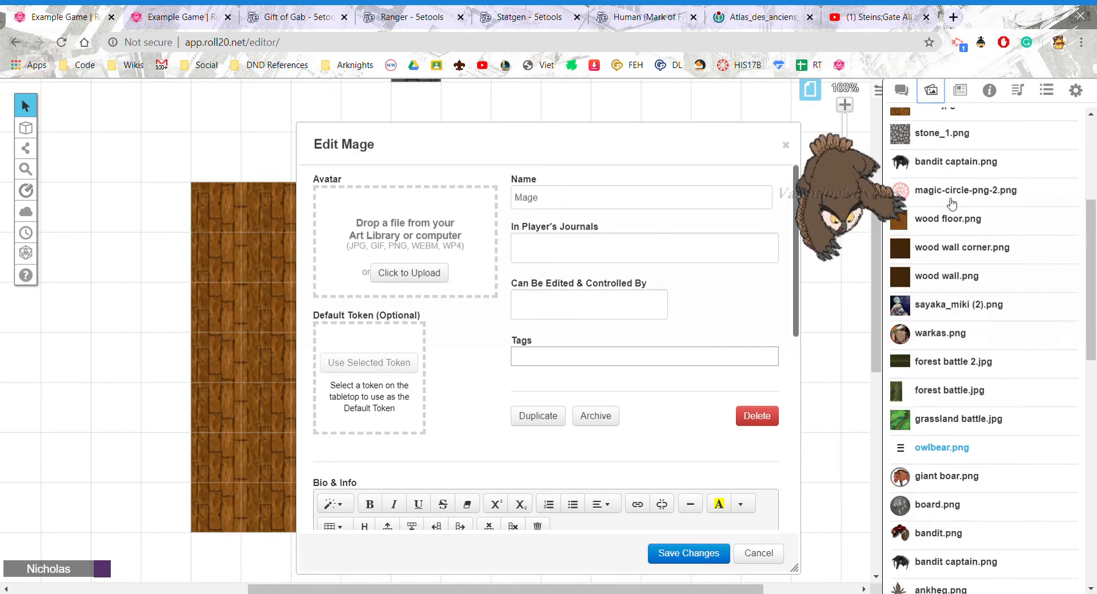
click(787, 146)
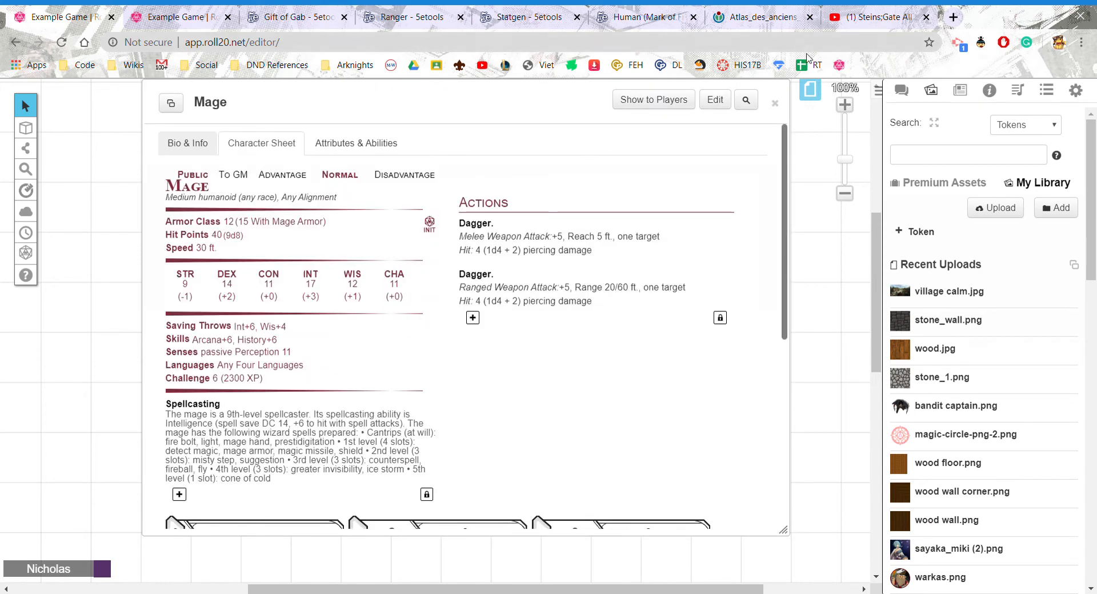
click(775, 102)
click(960, 91)
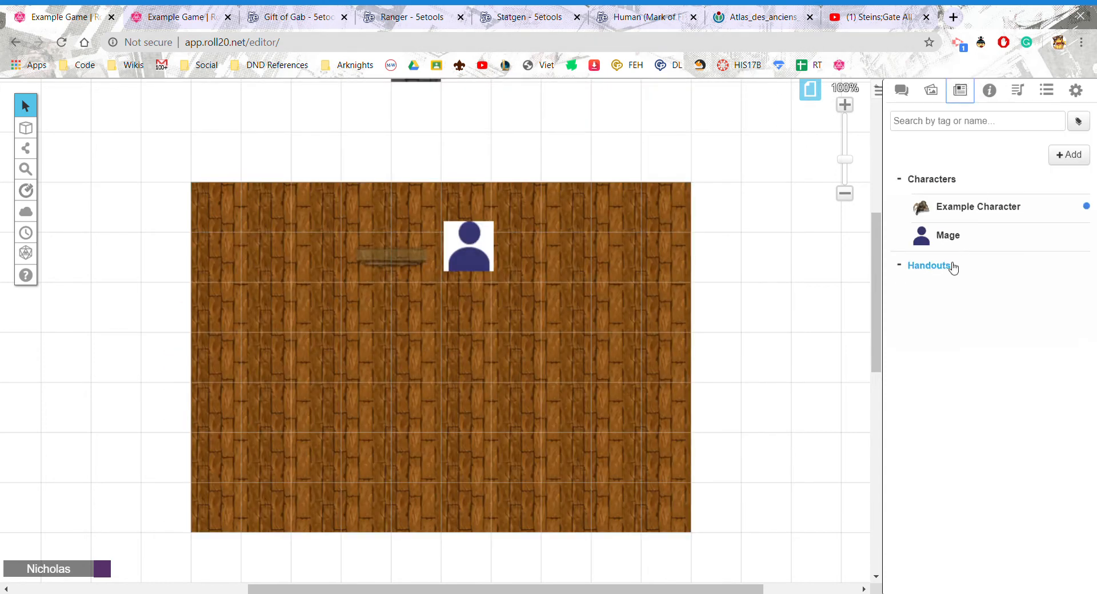
- Delete the Mage token from the map
click(477, 250)
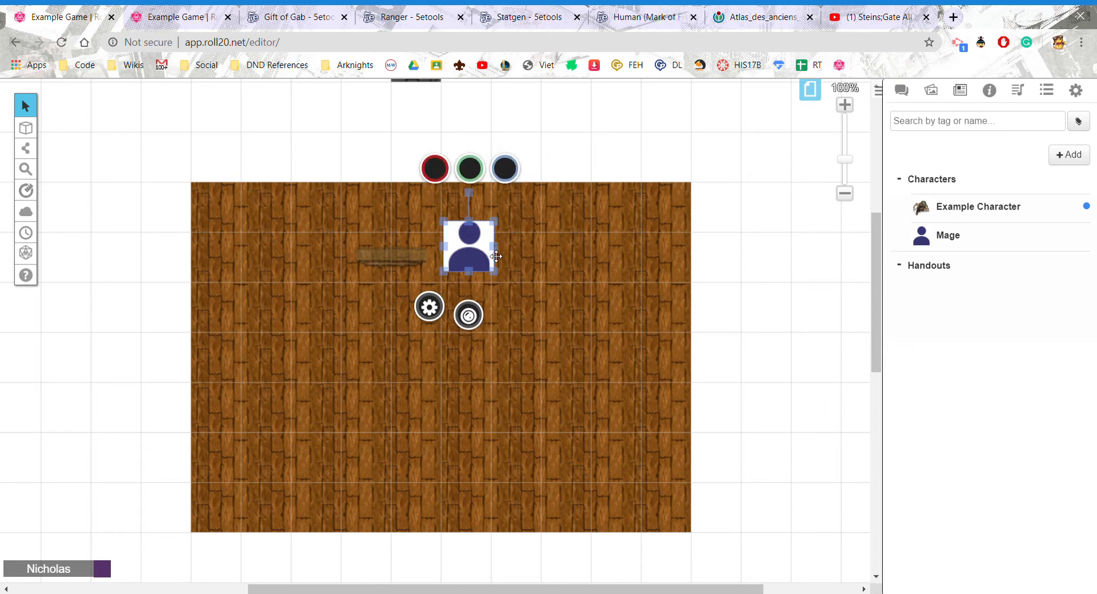
drag(496, 257, 580, 354)
key(Delete)
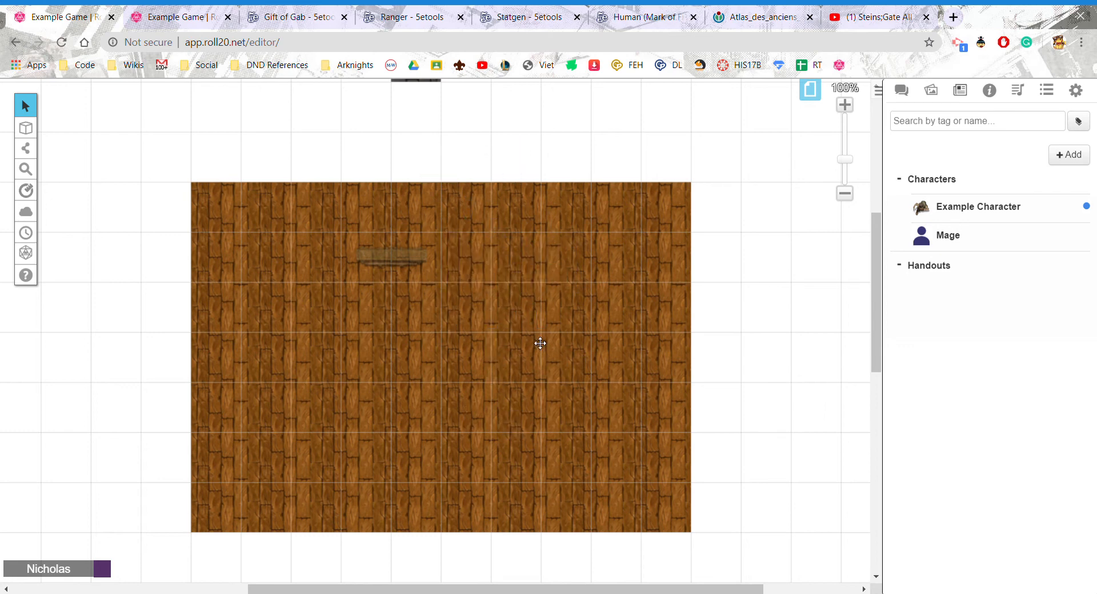
- Place Example Character's token from the journal near the middle of the wooden floor
drag(980, 208, 578, 324)
click(596, 359)
drag(596, 360, 496, 360)
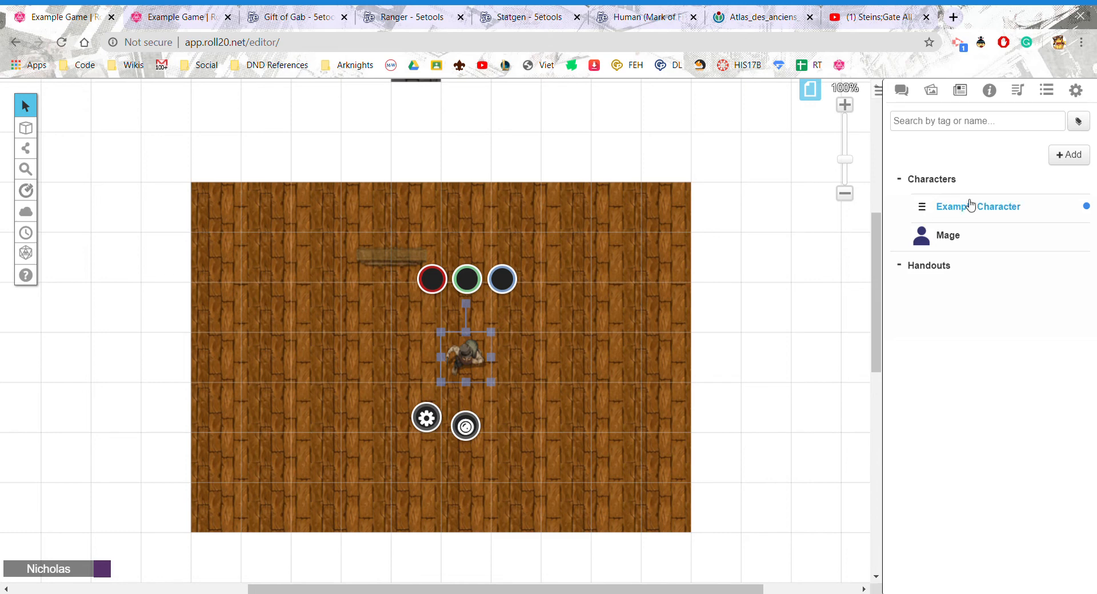
- Link Bar 1 of Example Character's token to hp and save the changes
click(426, 420)
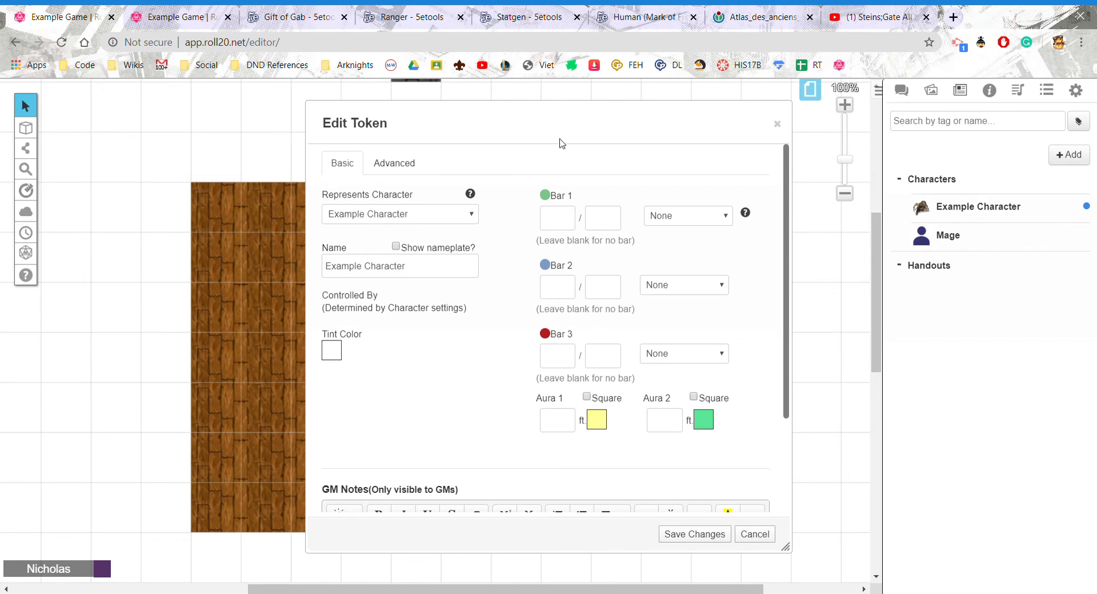
drag(560, 142, 423, 141)
click(543, 222)
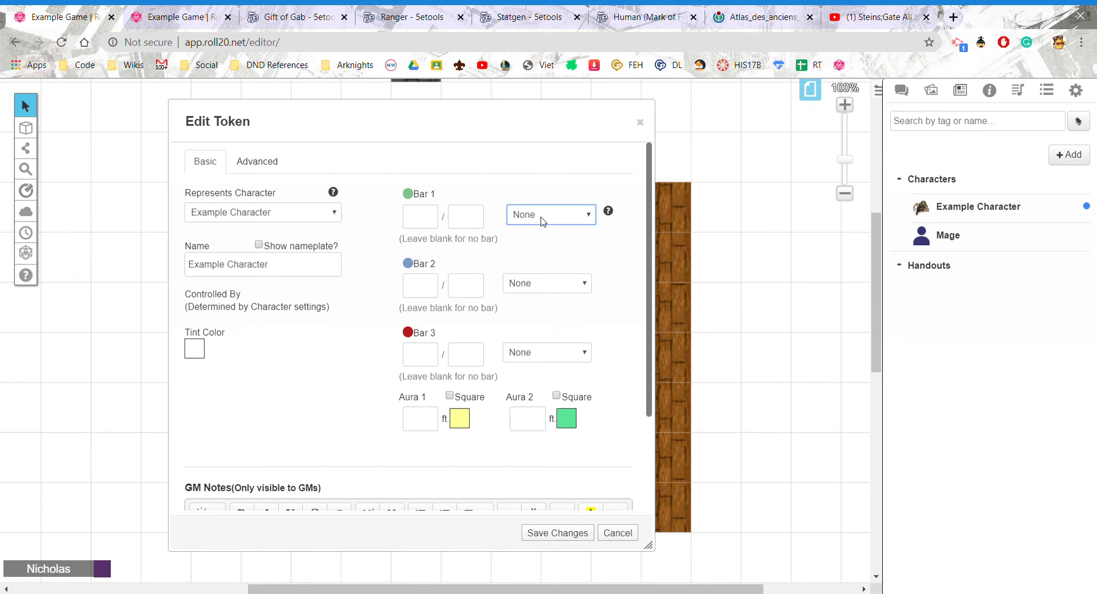
key(Down)
click(565, 174)
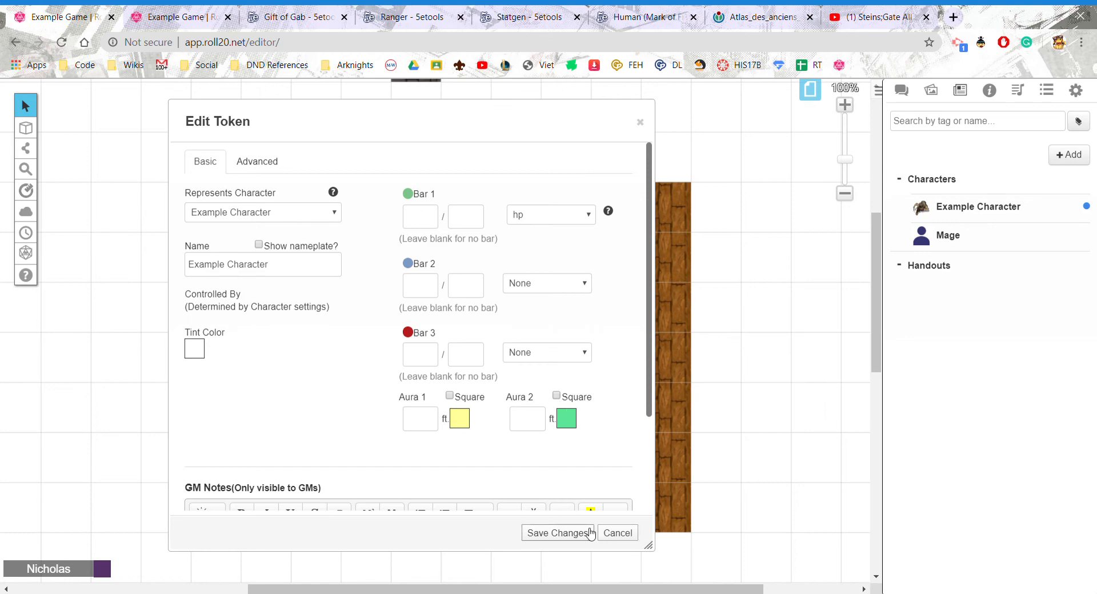
click(559, 533)
- Place a Mage token near Example Character's token, link its Bar 1 to hp and set the bar's current value to 40
drag(994, 230, 619, 305)
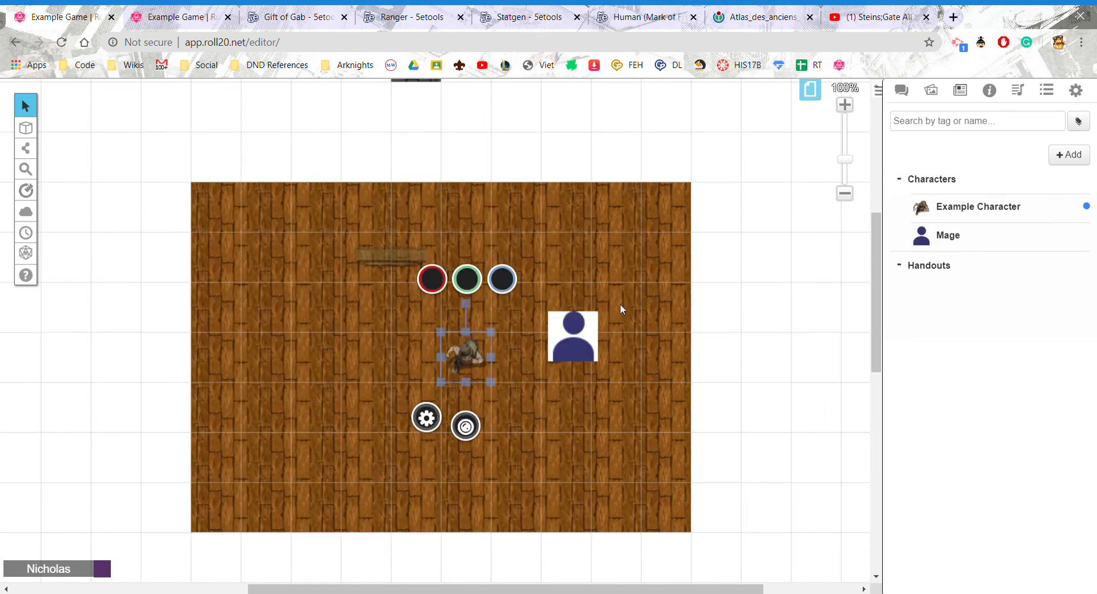
click(473, 359)
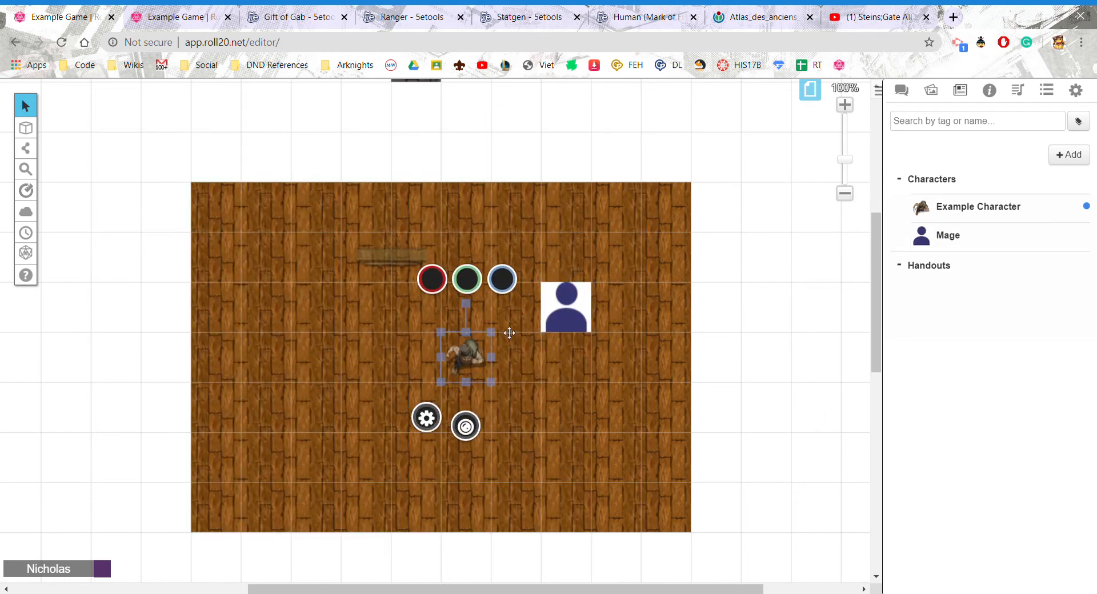
click(566, 309)
click(526, 368)
click(673, 221)
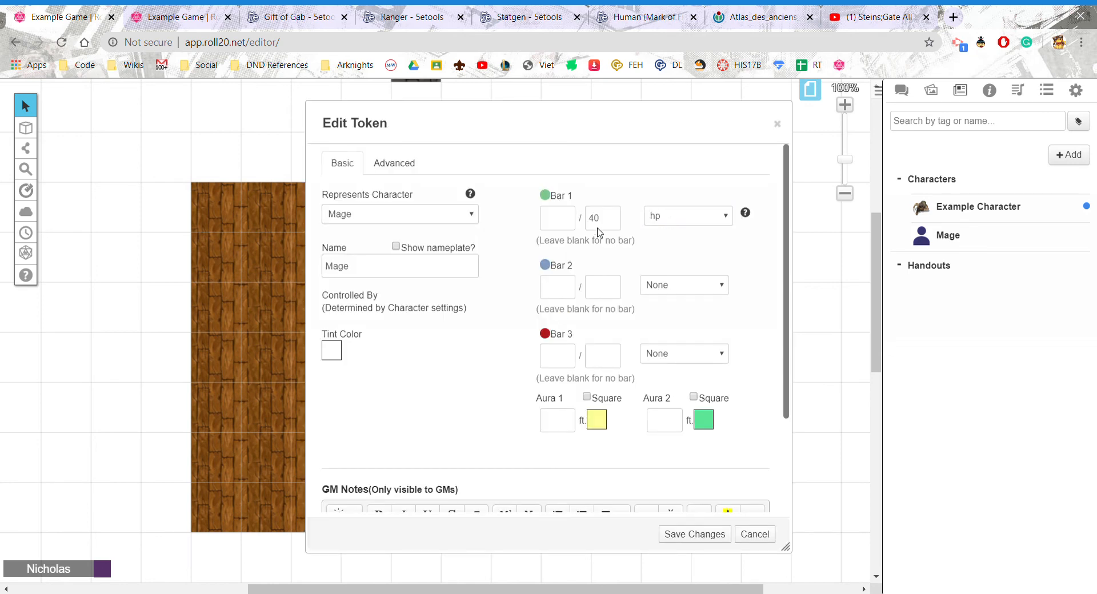
click(557, 227)
text(40)
- Link the Mage token's Bar 2 to npc_ac and its Bar 3 to npc_speed
click(680, 292)
text(ac)
key(Return)
click(677, 362)
text(npc)
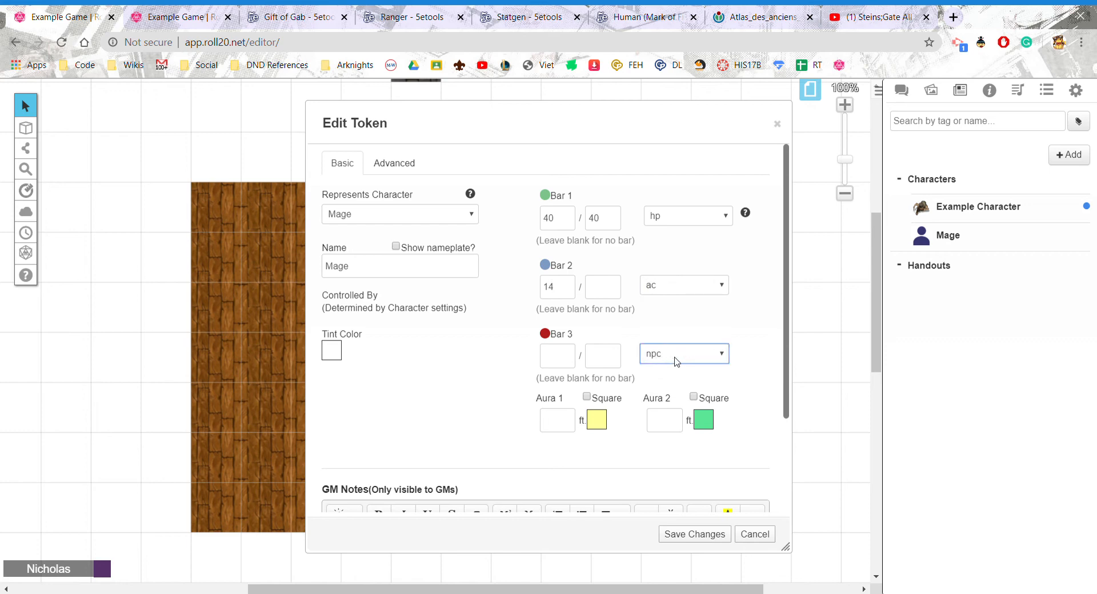
text(npc_speed)
key(Return)
click(706, 289)
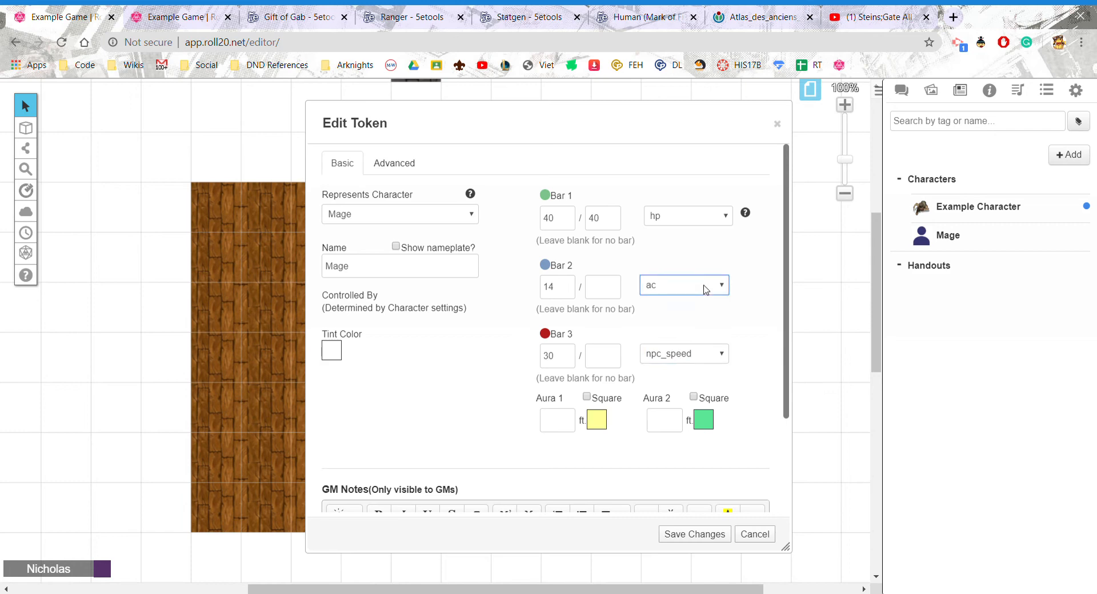
text(npc_)
key(Return)
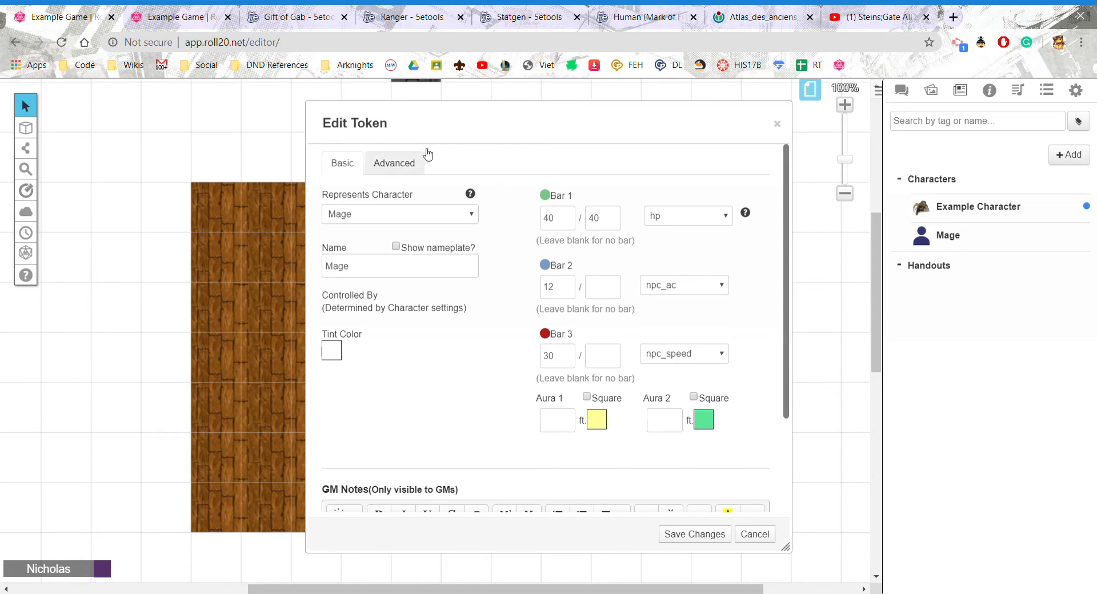
drag(477, 121, 423, 118)
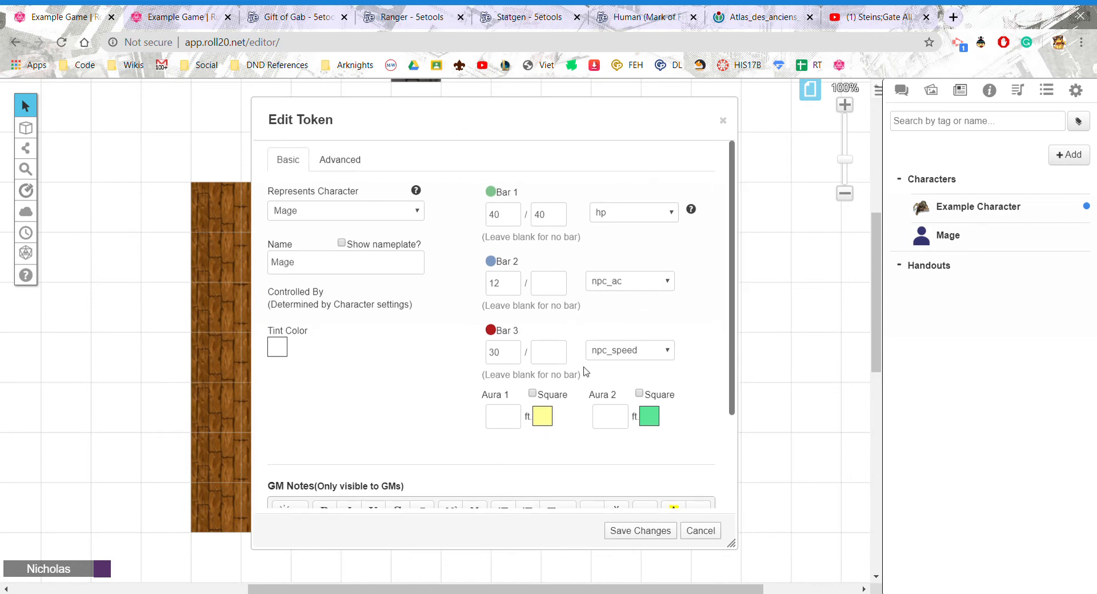
- Let players see the Mage token's name in its player permissions and move the token five squares left on the map
click(339, 166)
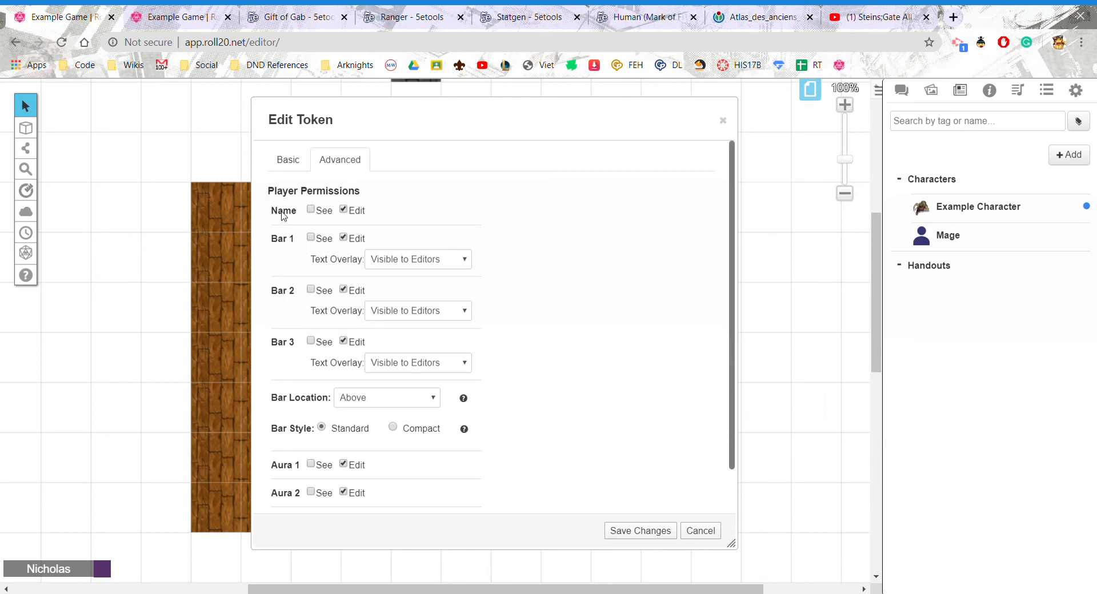
drag(417, 120, 776, 125)
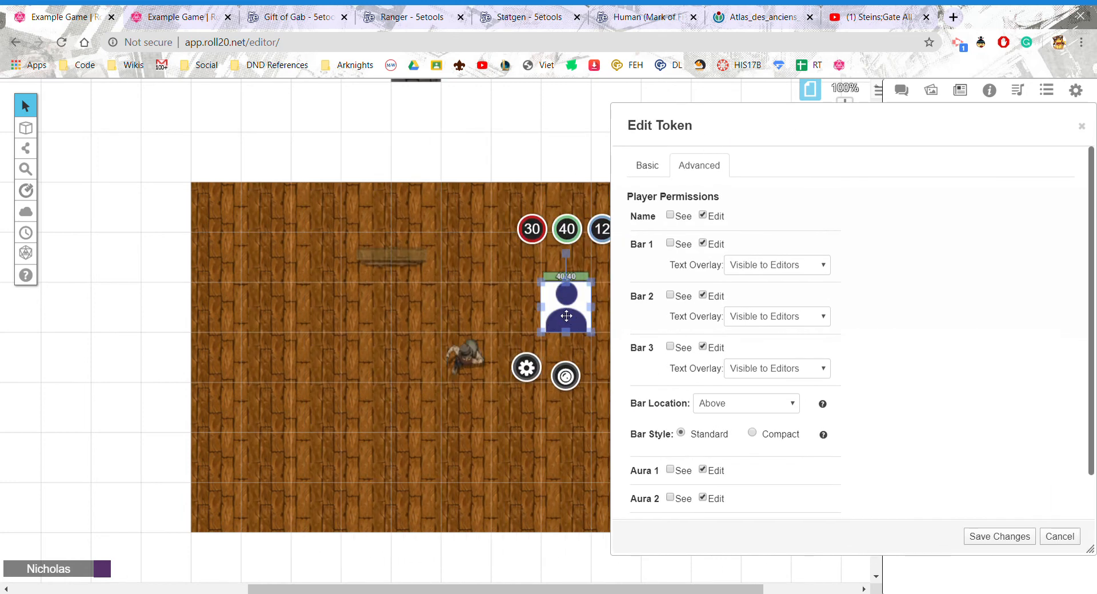
drag(567, 316, 367, 316)
drag(711, 132, 638, 126)
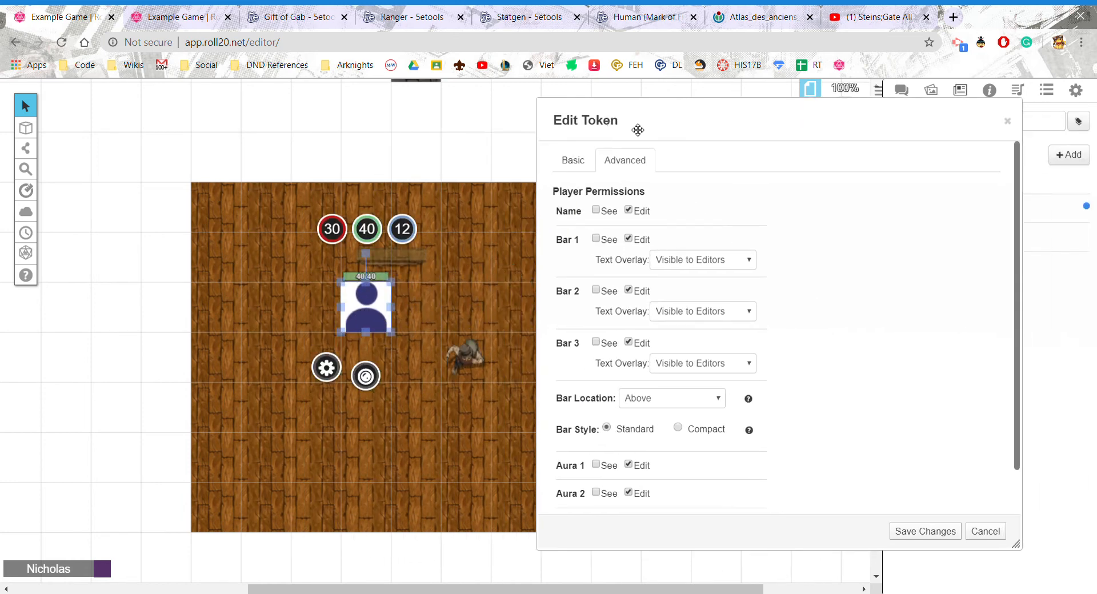
click(416, 301)
click(369, 305)
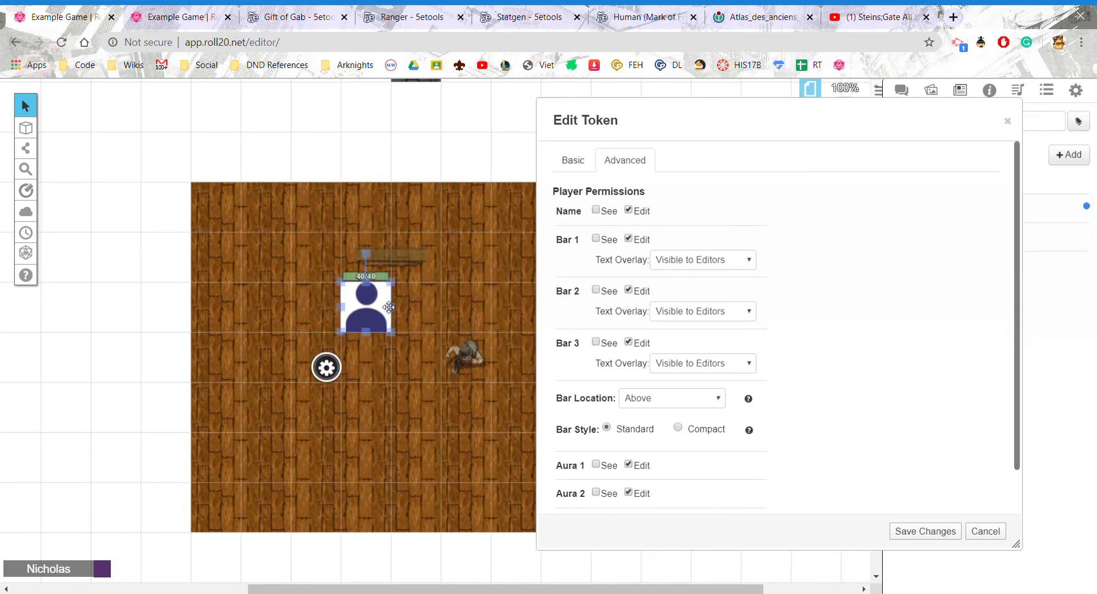
drag(368, 305, 316, 304)
mouse_move(318, 305)
mouse_down()
mouse_move(326, 264)
mouse_move(368, 322)
mouse_move(333, 317)
mouse_up()
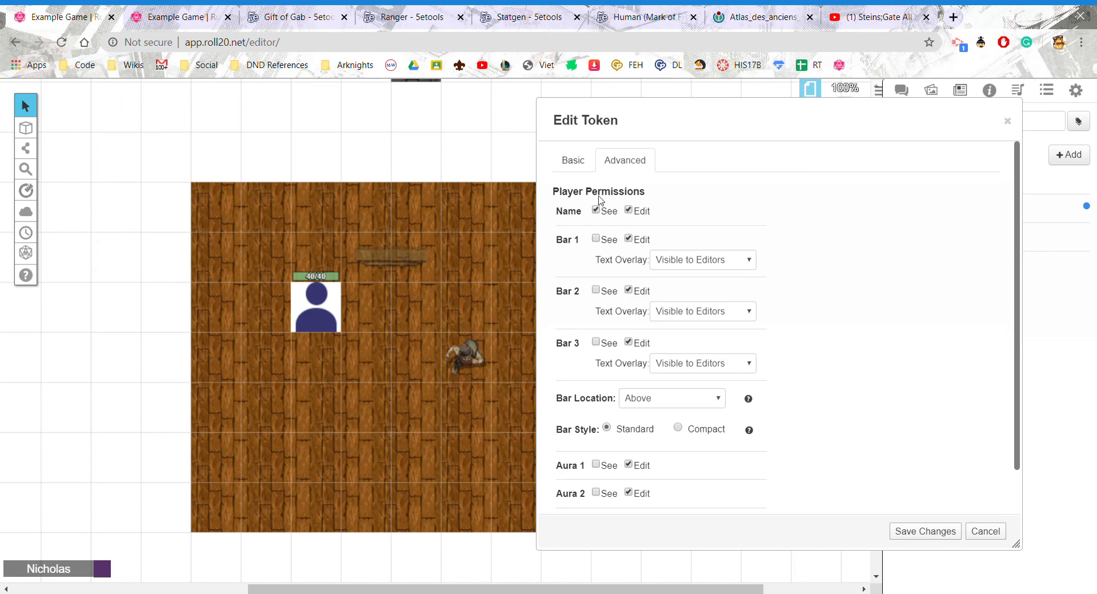
- Turn on the Mage token's nameplate and save the token changes
click(579, 166)
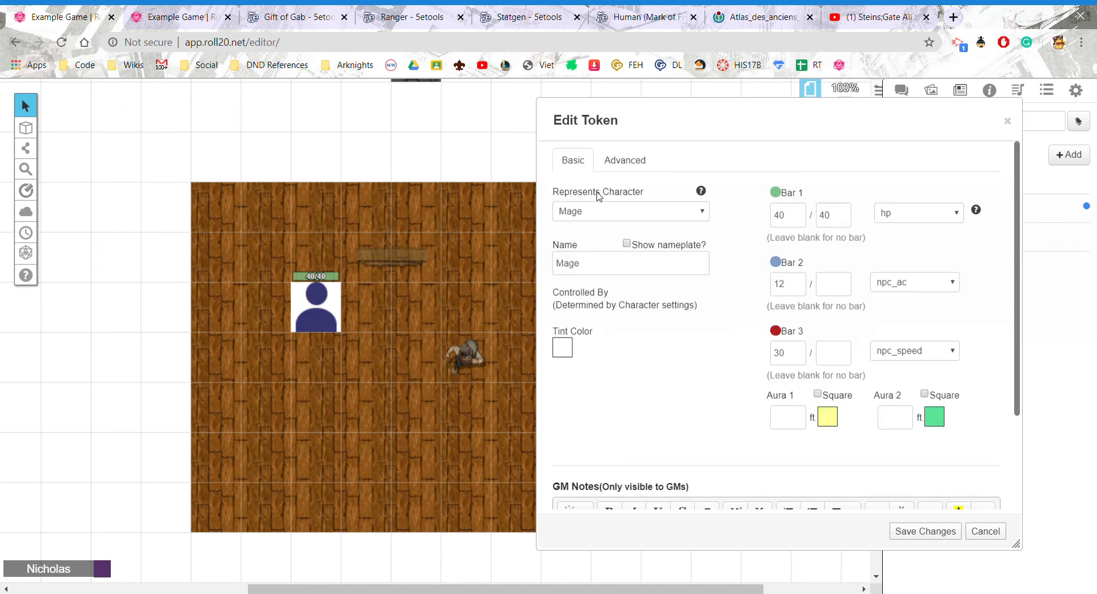
click(622, 162)
click(567, 162)
drag(628, 120, 573, 124)
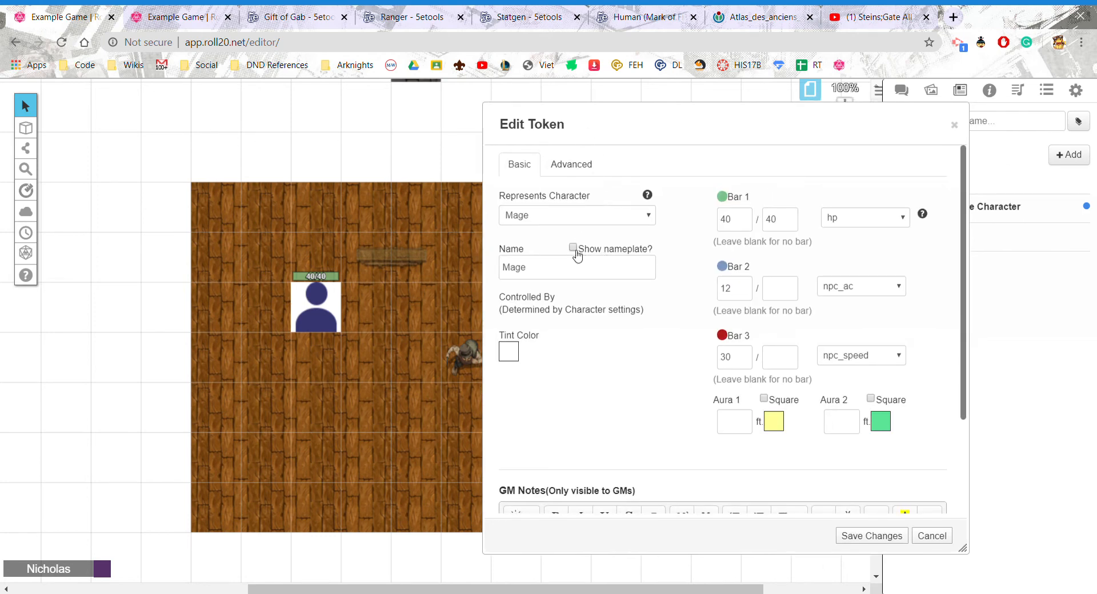
click(872, 536)
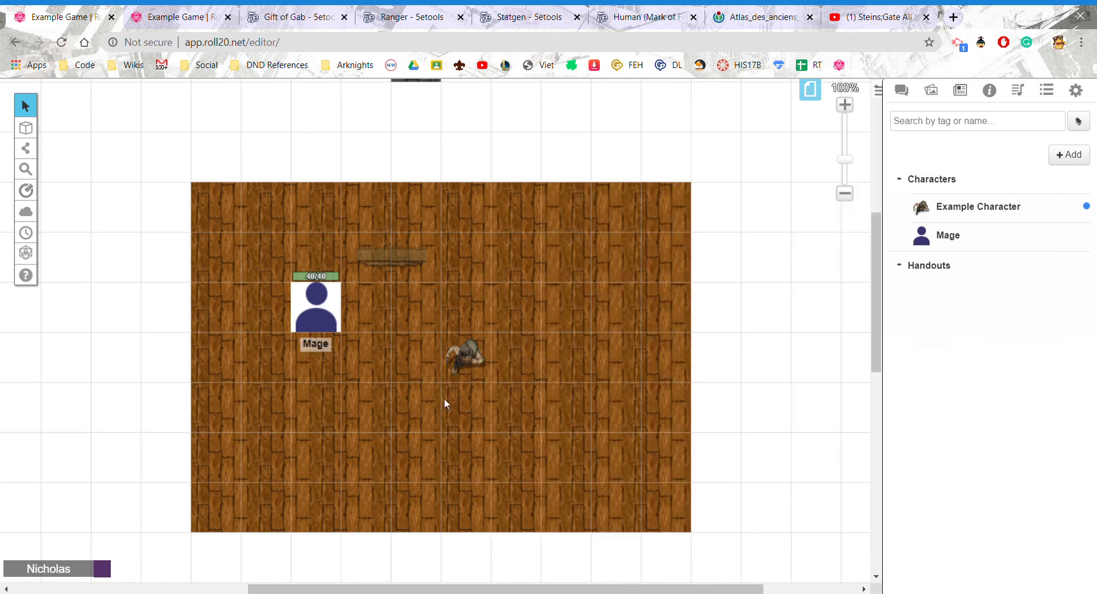
- Reopen the Mage token's advanced player permissions and compare them with how the token appears in the player's browser tab
click(346, 323)
click(278, 369)
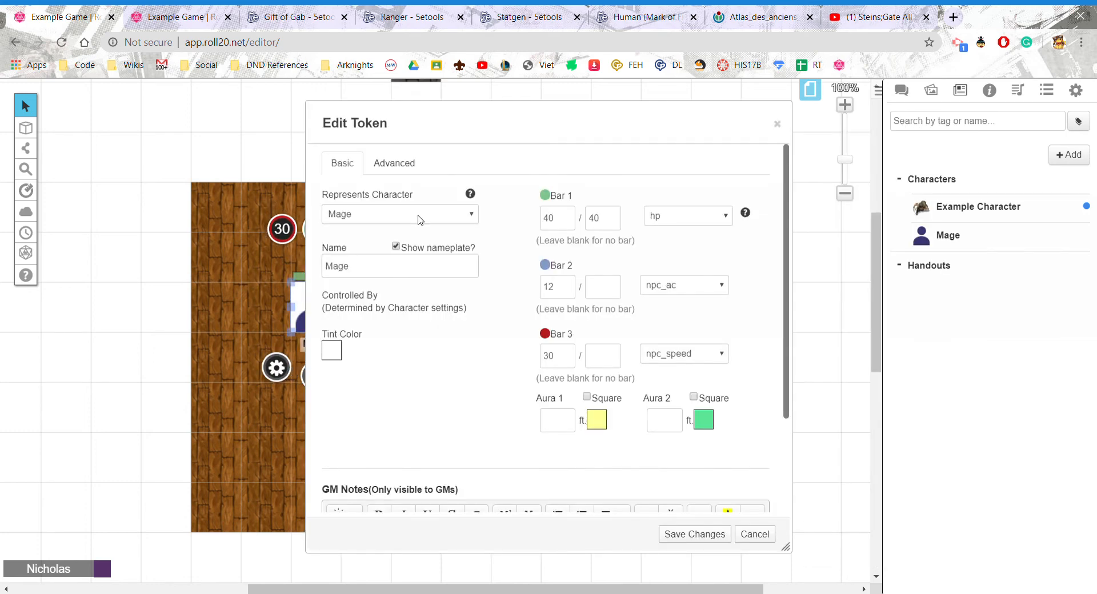
click(378, 162)
drag(434, 141, 640, 142)
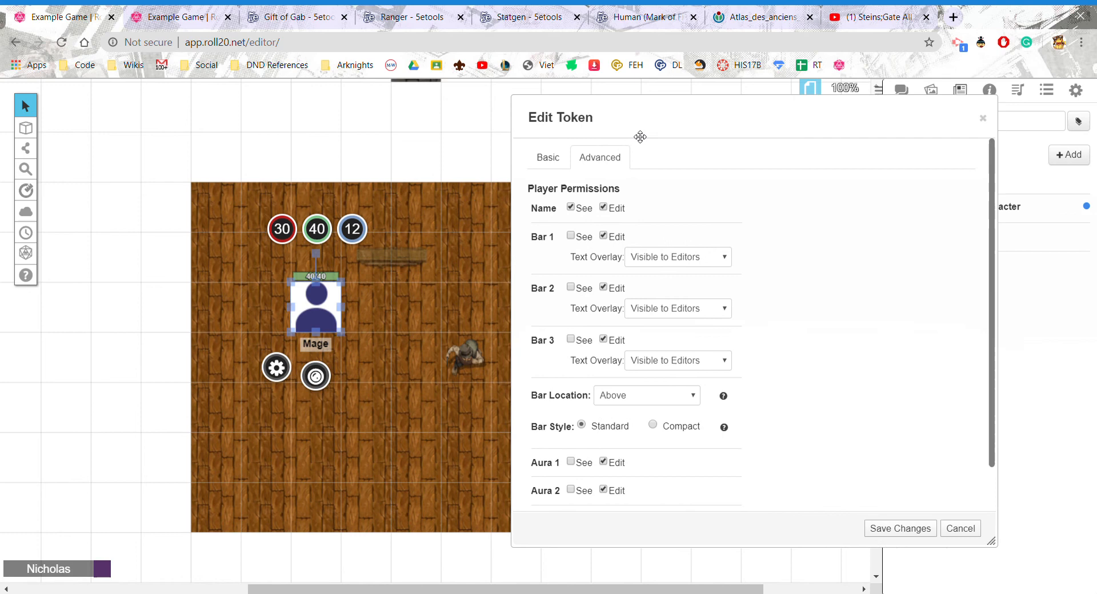
click(172, 17)
scroll(574, 307, down, 4)
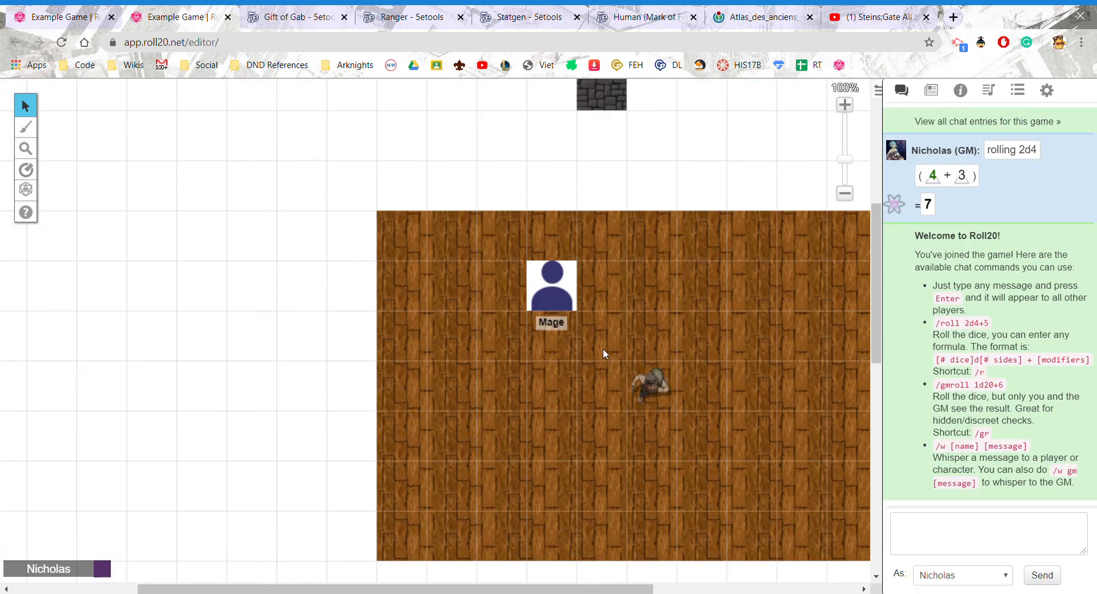
click(84, 10)
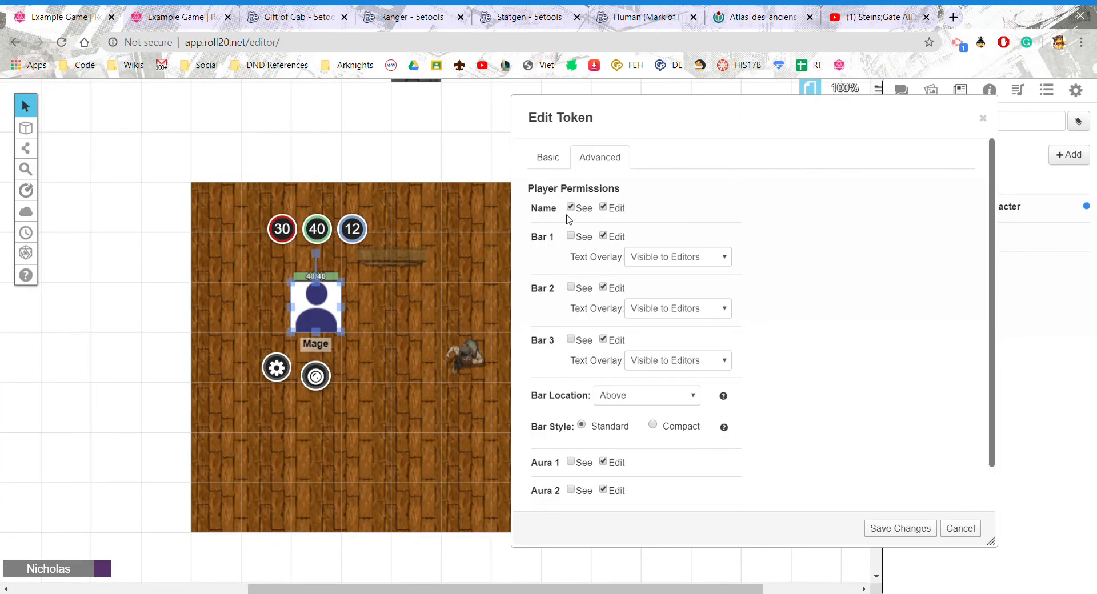
click(172, 17)
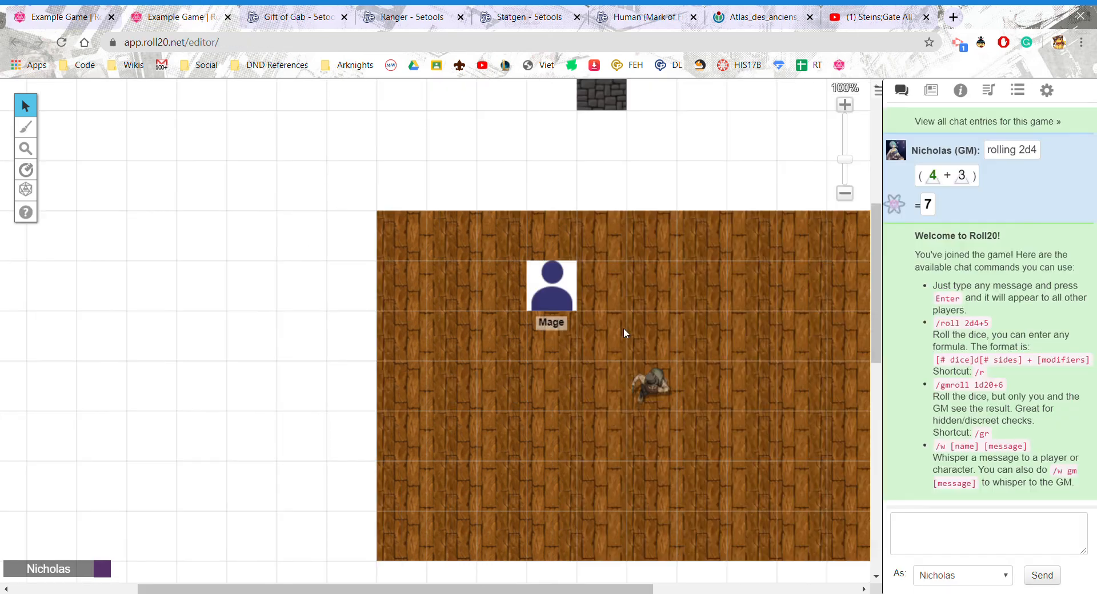
- Stop players from seeing the Mage token's name, save the token changes, and check the token in the player's browser tab
click(110, 8)
click(903, 529)
click(193, 14)
click(63, 17)
- Let players see the Mage token's Bar 1 in its advanced permissions, save, and check the token in the player's browser tab
click(278, 368)
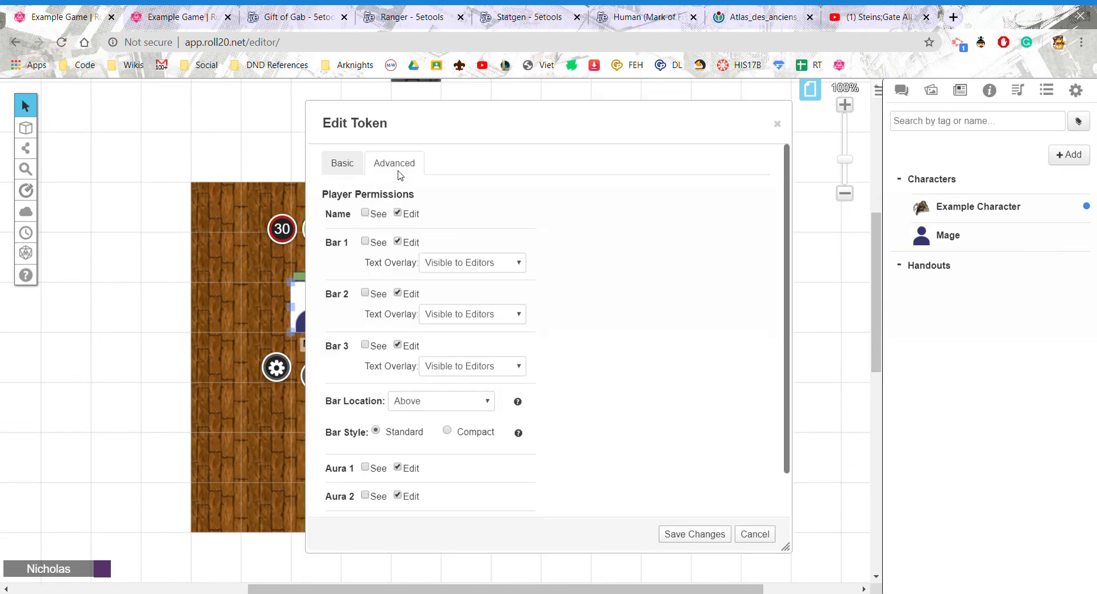
drag(505, 132, 764, 131)
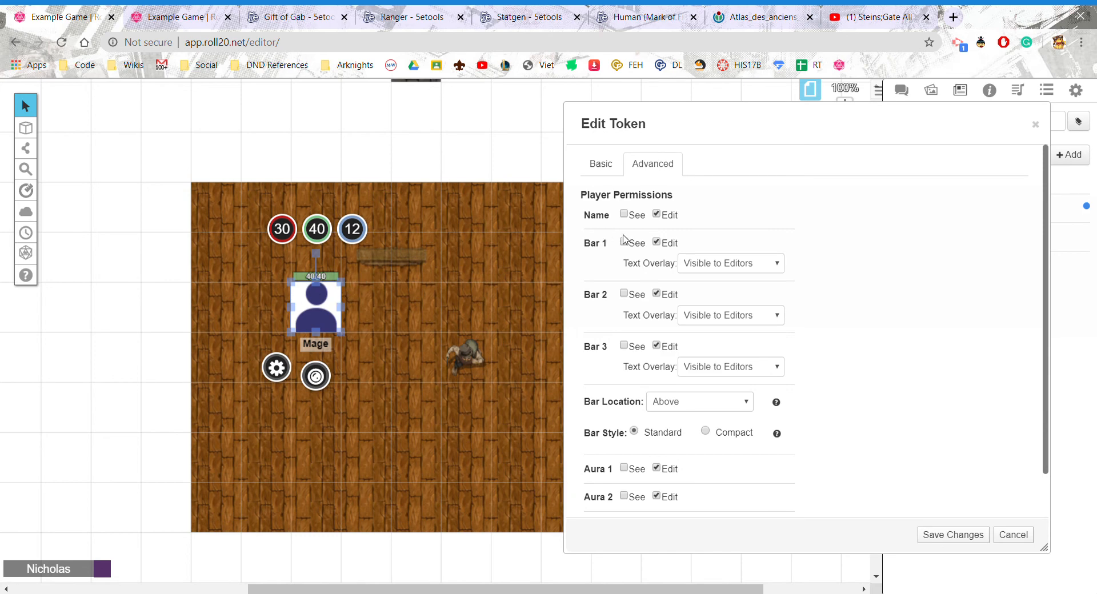
click(192, 11)
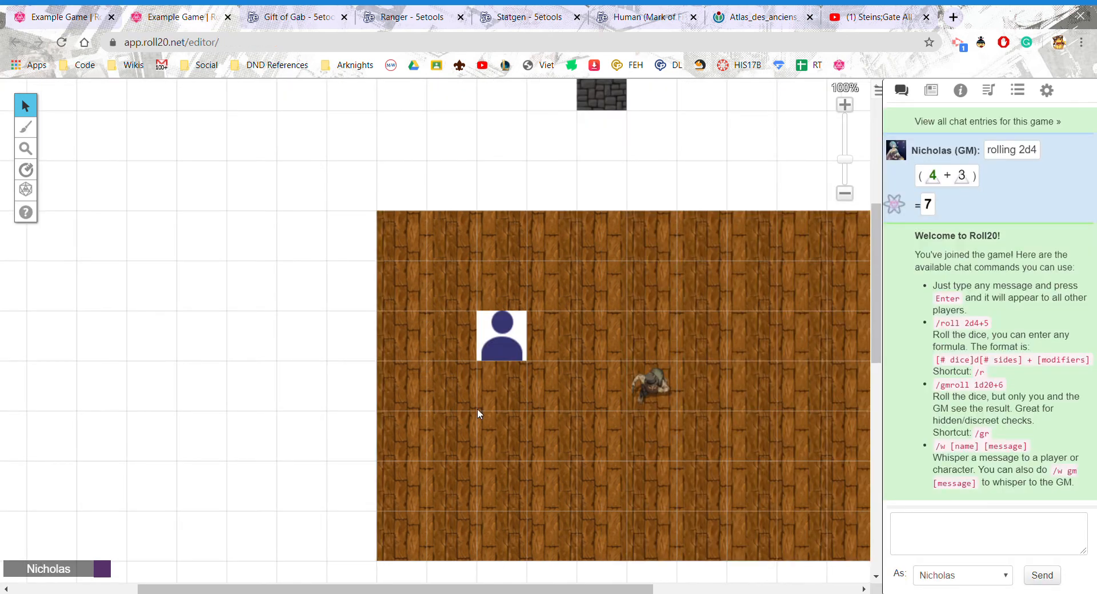
click(63, 17)
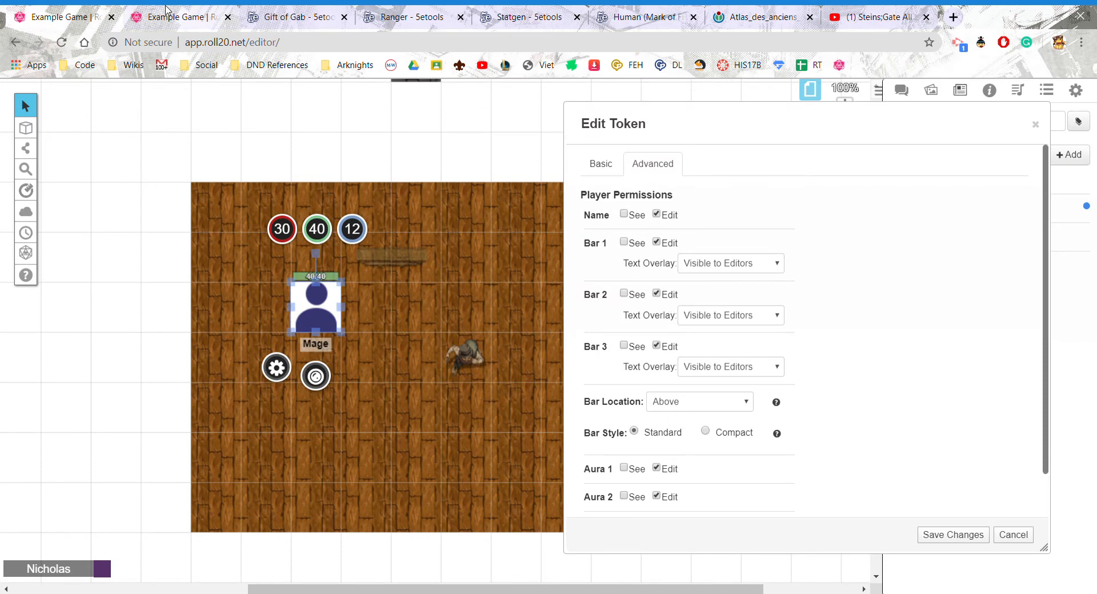
click(167, 11)
click(52, 17)
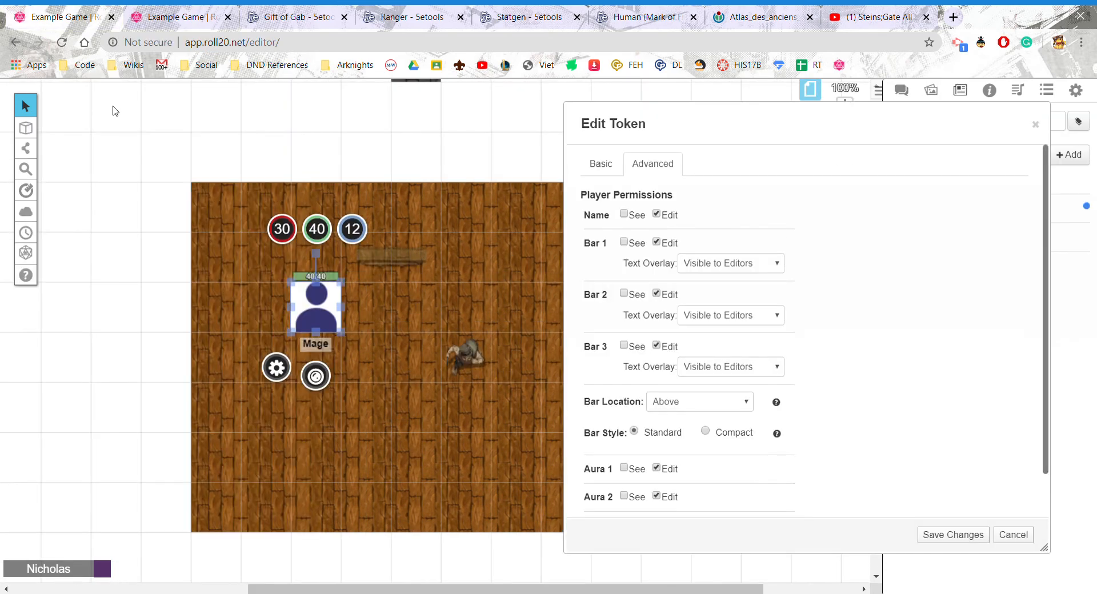
click(624, 242)
click(954, 535)
click(167, 12)
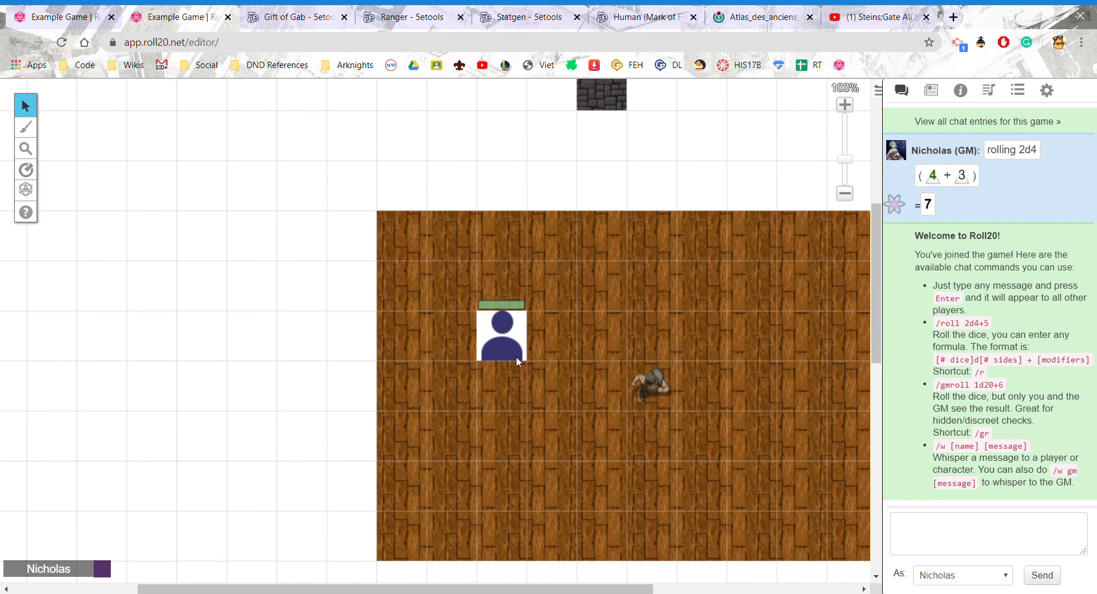
- Set the Mage token's Bar 1 text overlay to Visible to Everyone, save, and check it in the player's browser tab
click(92, 17)
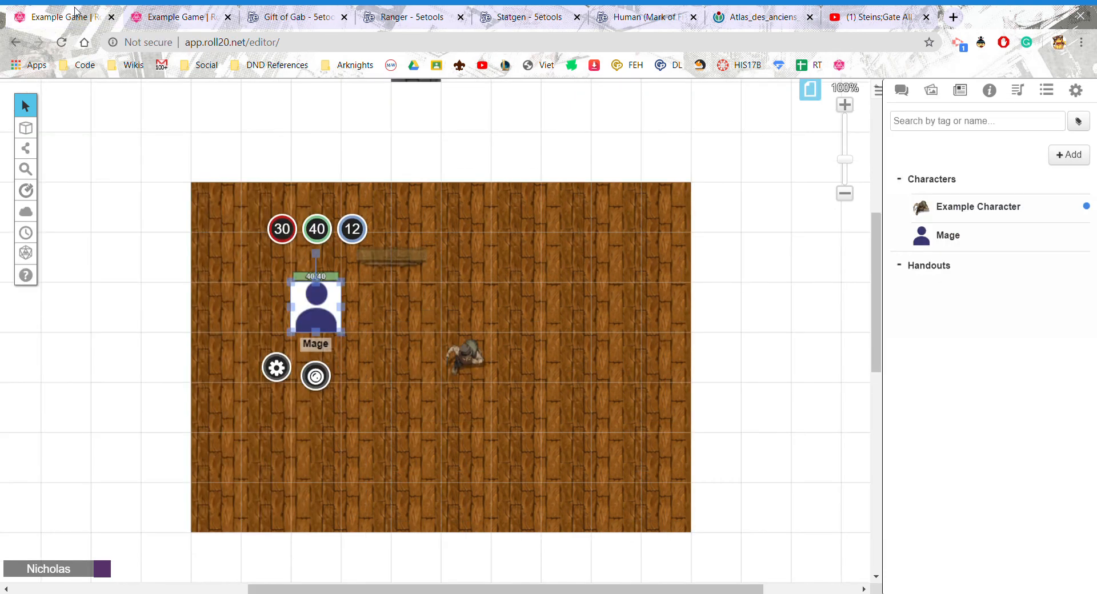
click(278, 368)
click(433, 262)
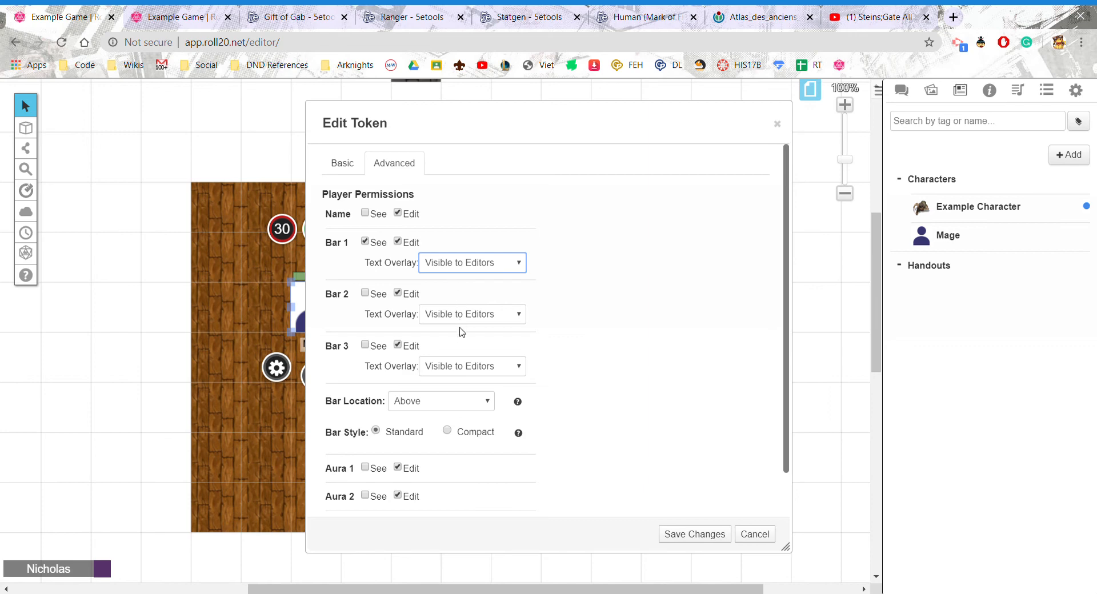
key(Down)
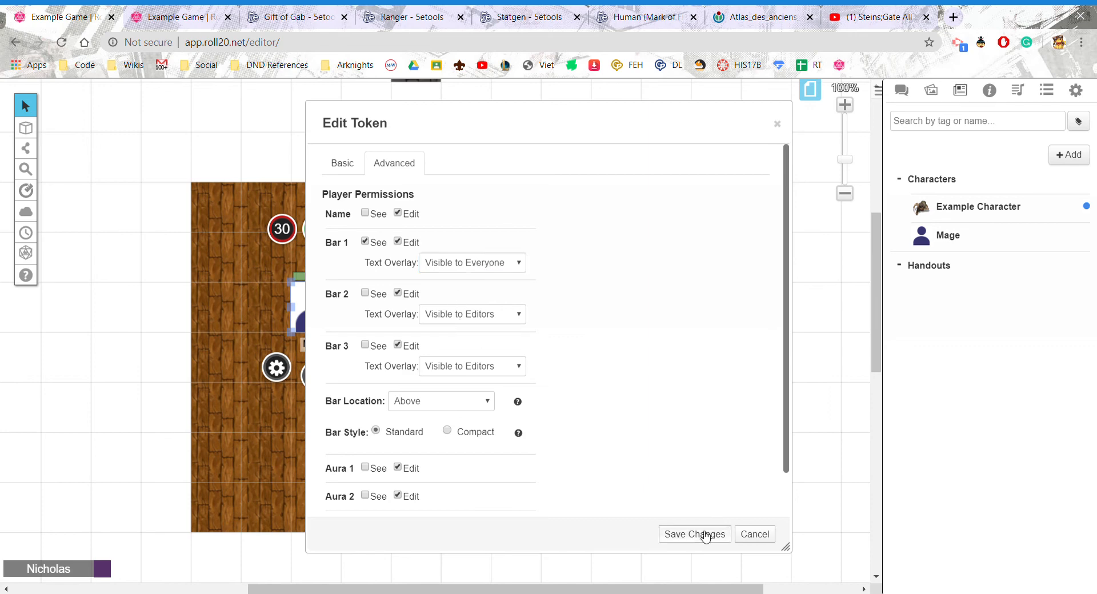
click(700, 534)
click(205, 14)
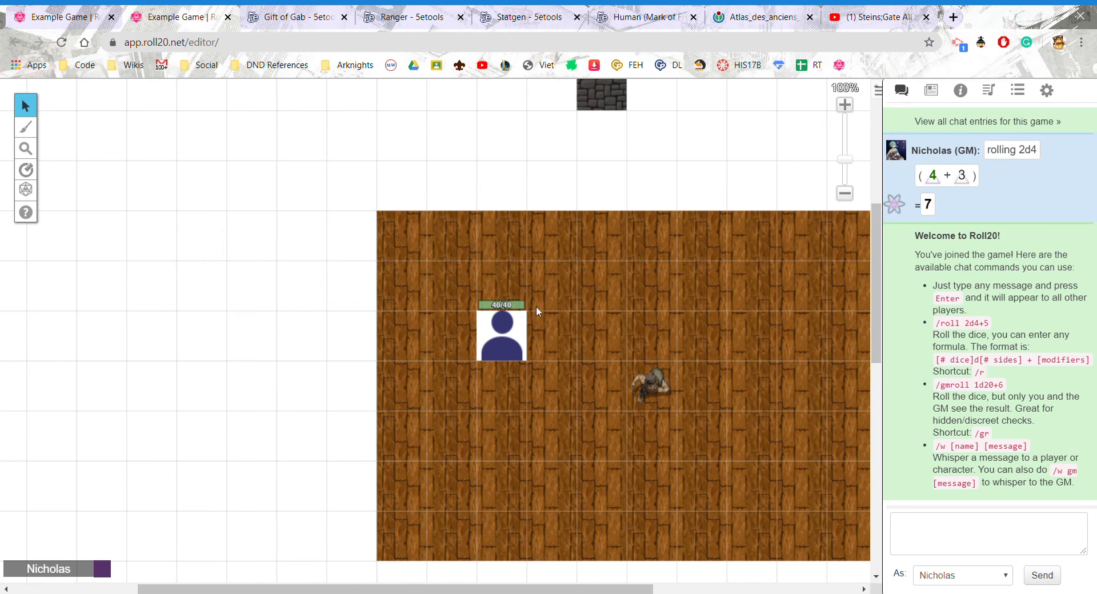
- Move the Mage token two squares down and one right, and save it as the Mage character's default token
click(60, 16)
drag(317, 321, 354, 432)
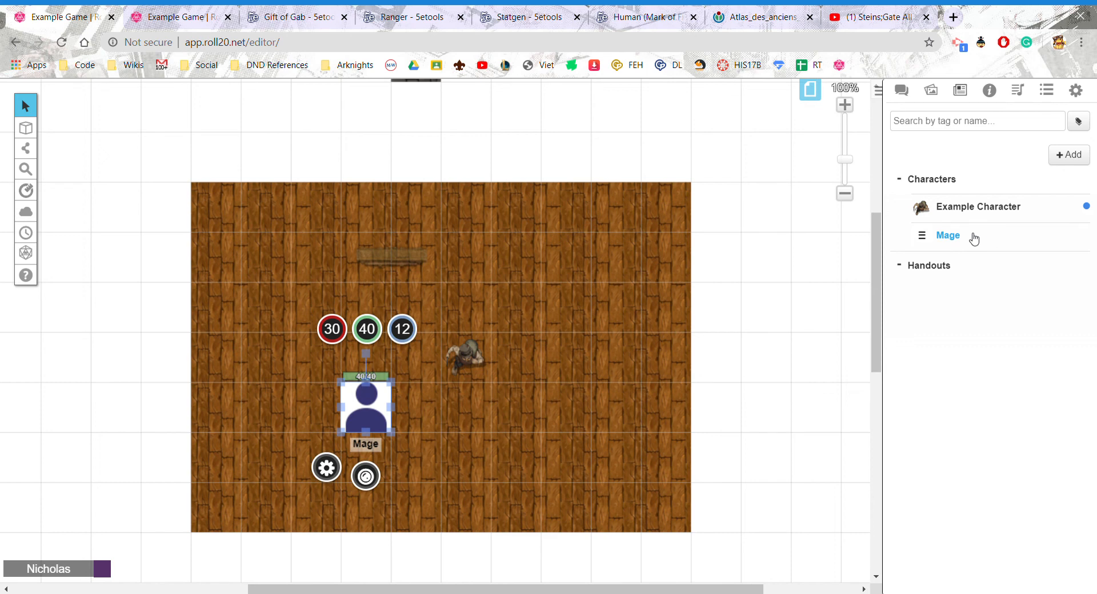
click(974, 239)
drag(499, 112, 903, 163)
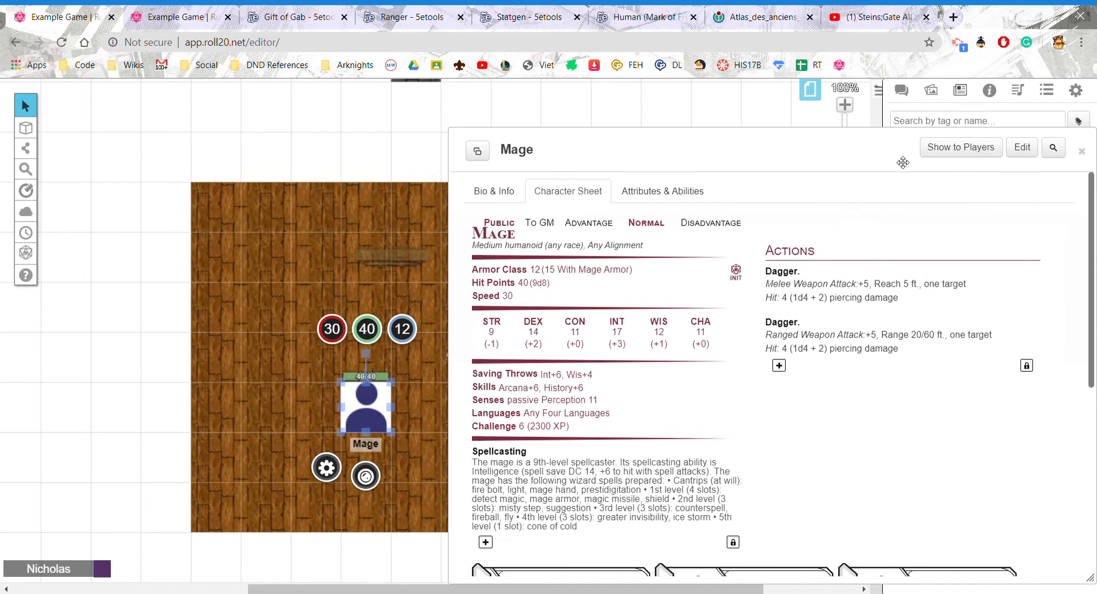
click(1028, 149)
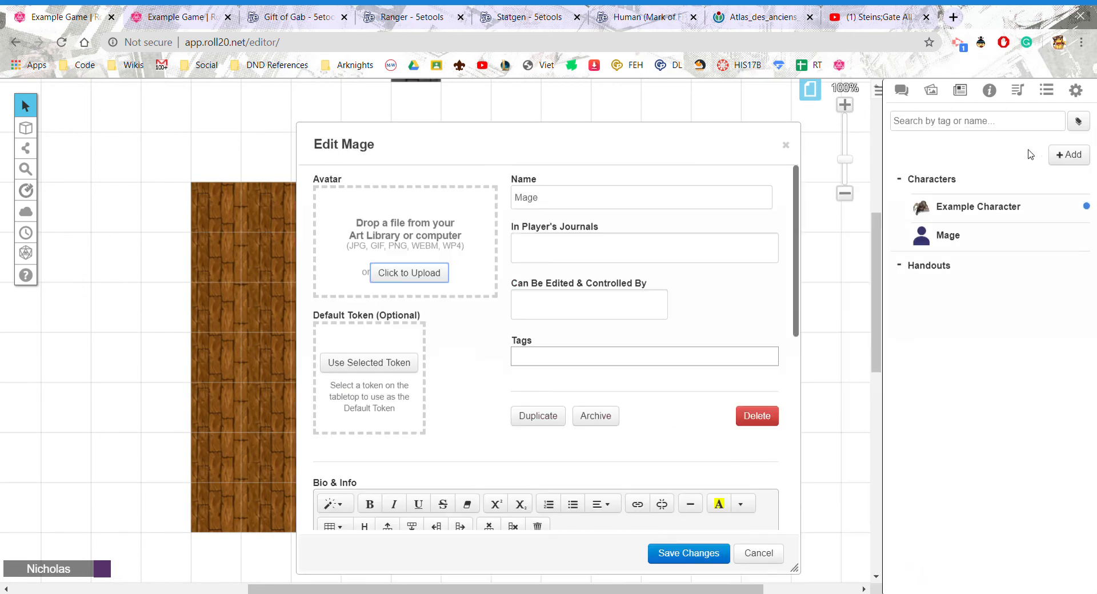
drag(571, 149, 867, 144)
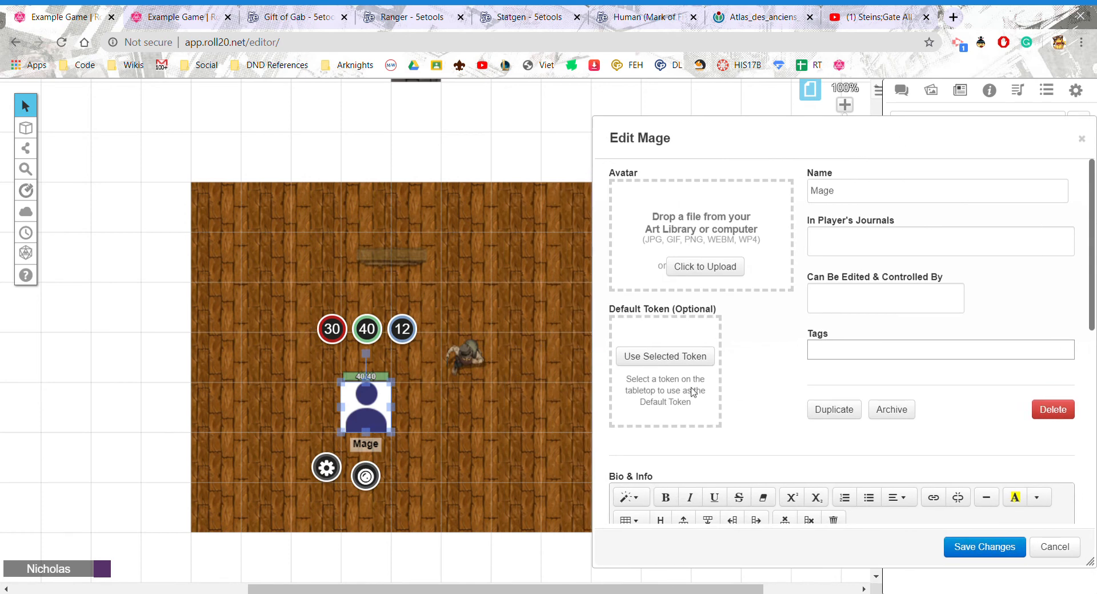
click(645, 361)
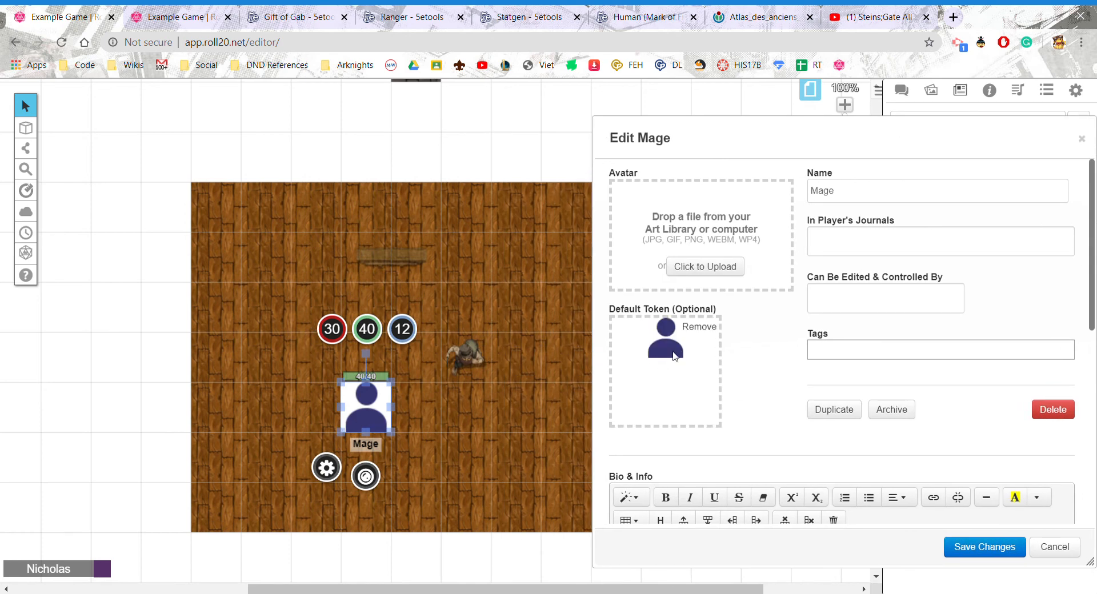
click(1010, 548)
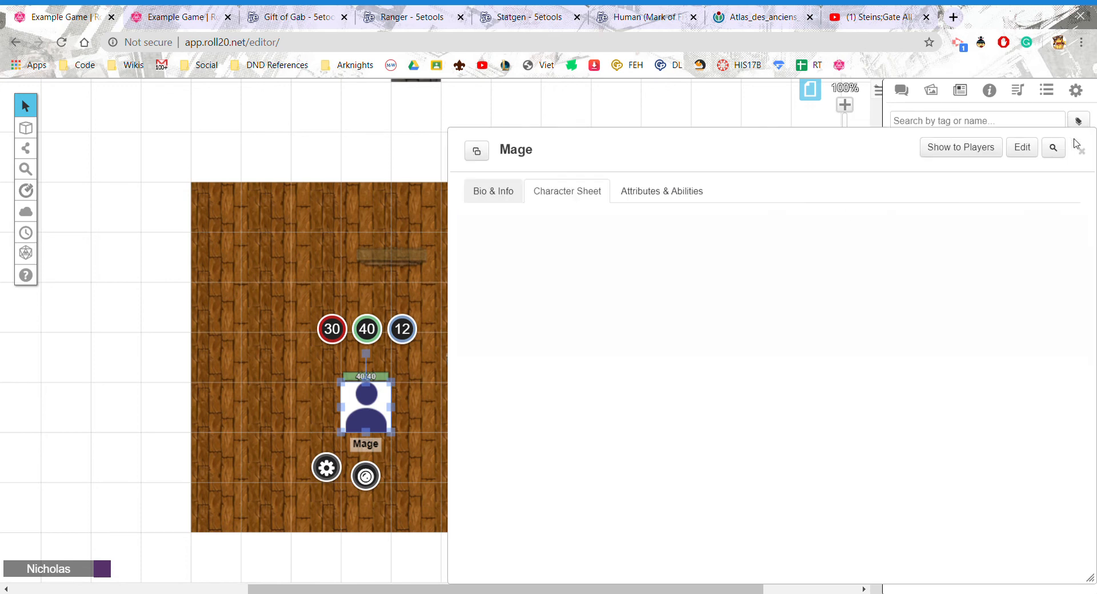
click(1079, 147)
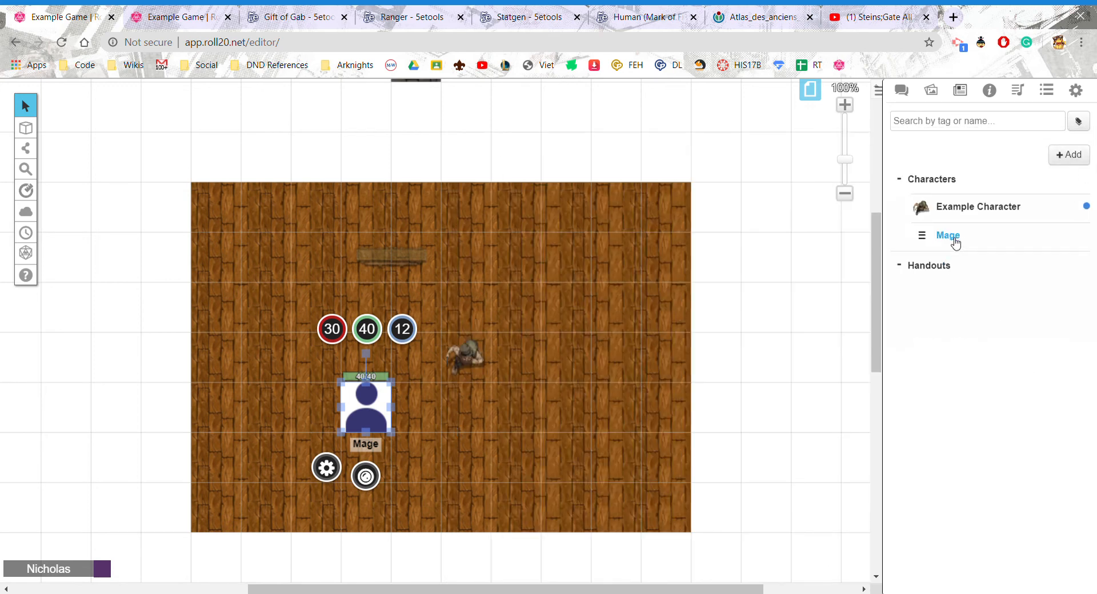
- Place a second Mage token on the map from the journal and move it one square down
drag(956, 242, 533, 246)
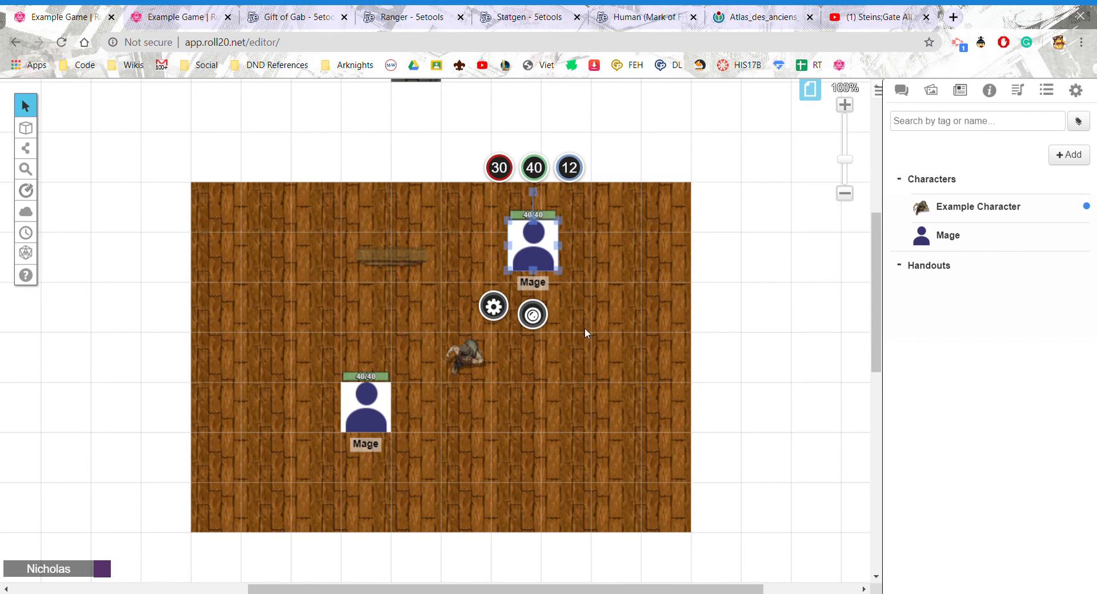
click(606, 270)
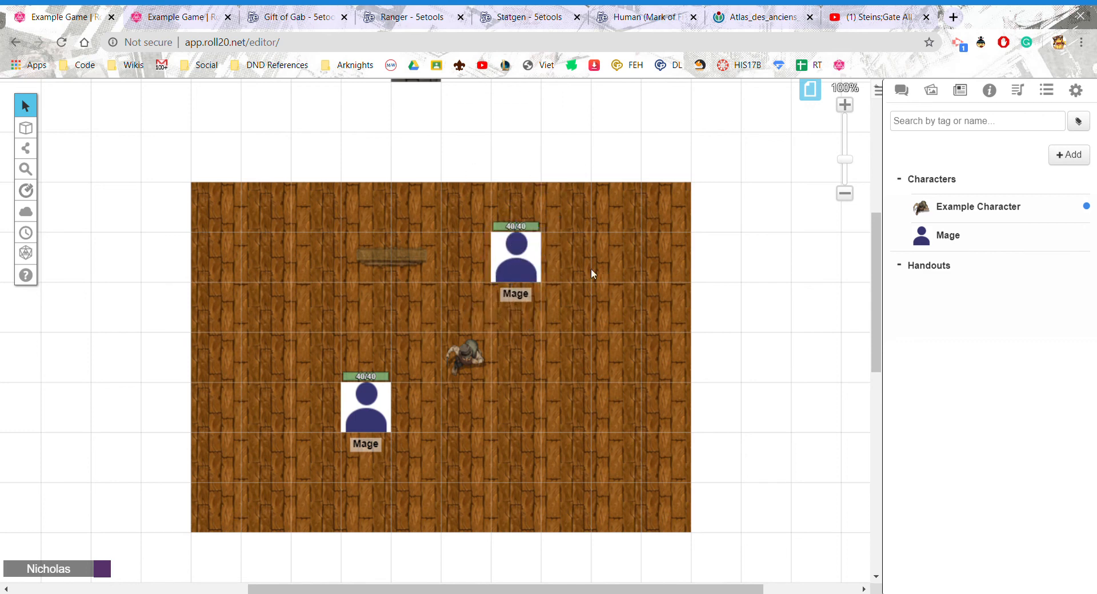
drag(536, 249, 536, 319)
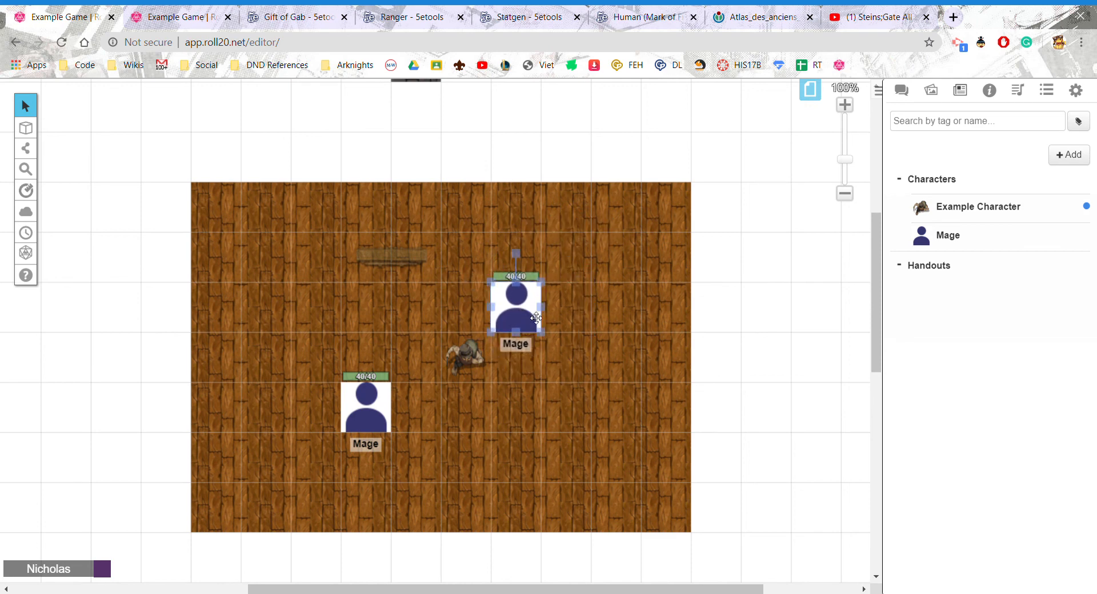
click(622, 301)
- Search the compendium for "boar" and import the Giant Boar monster onto the map
click(988, 89)
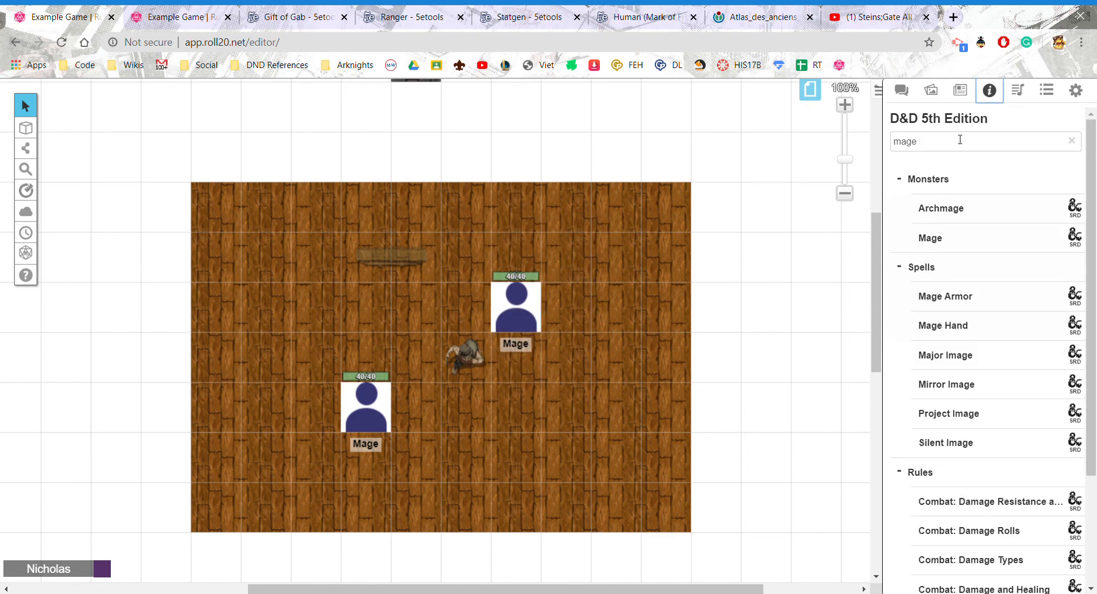
drag(959, 141, 888, 143)
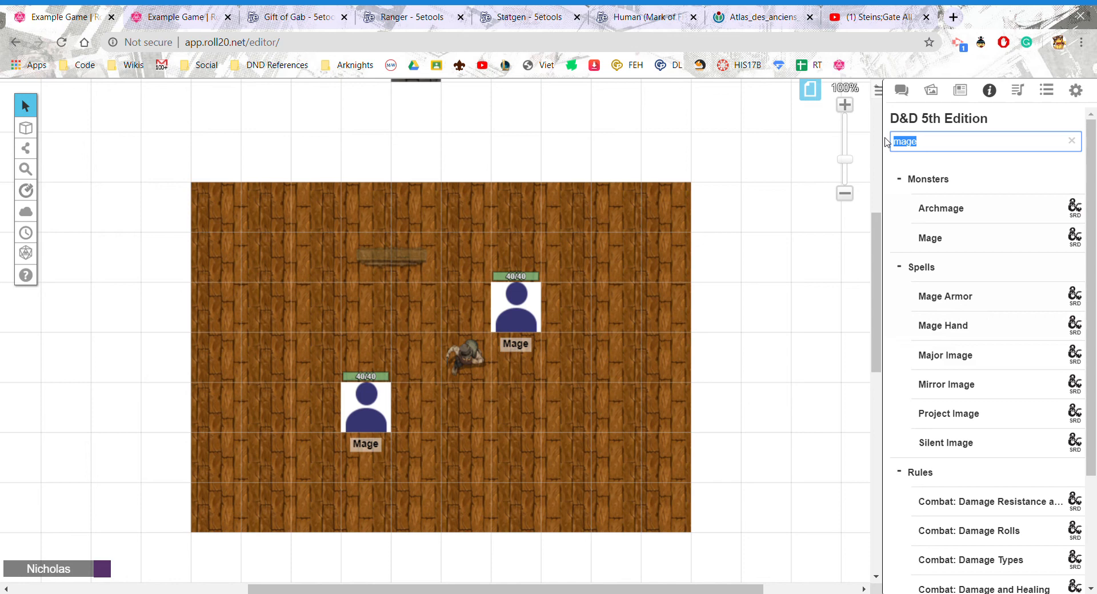
text(boar)
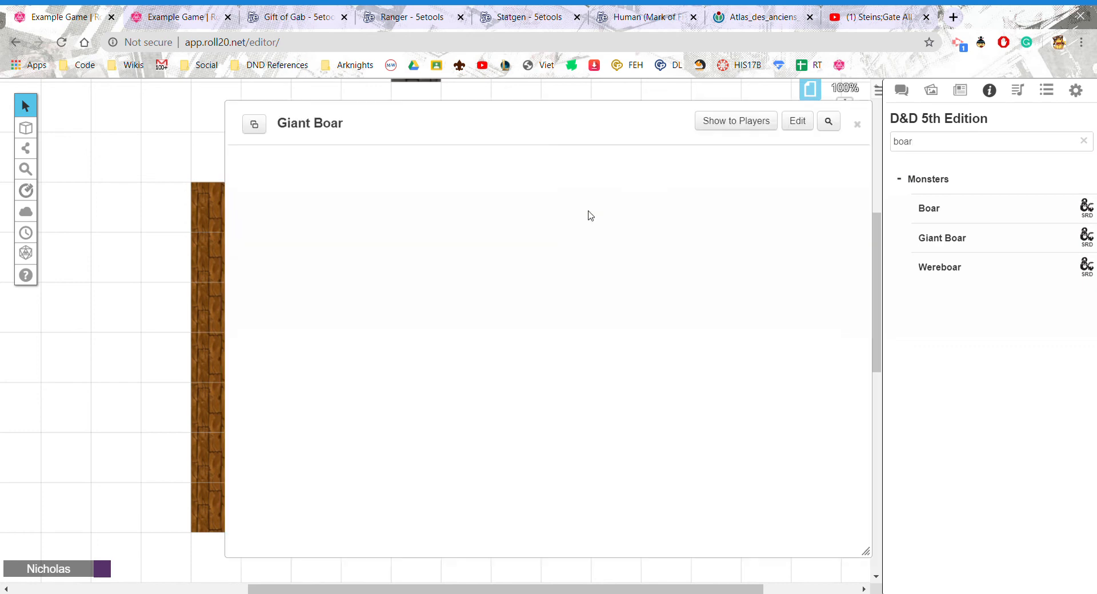
click(961, 92)
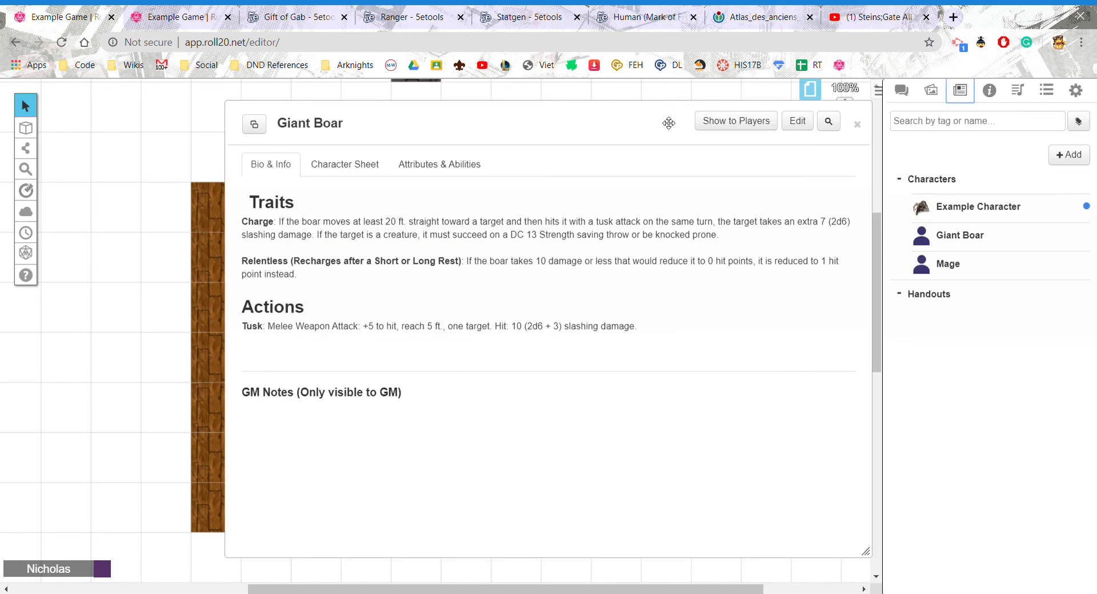
- Set giant boar.png from the art library as the Giant Boar character's avatar and save the character
click(931, 90)
scroll(918, 371, down, 3)
scroll(918, 371, down, 2)
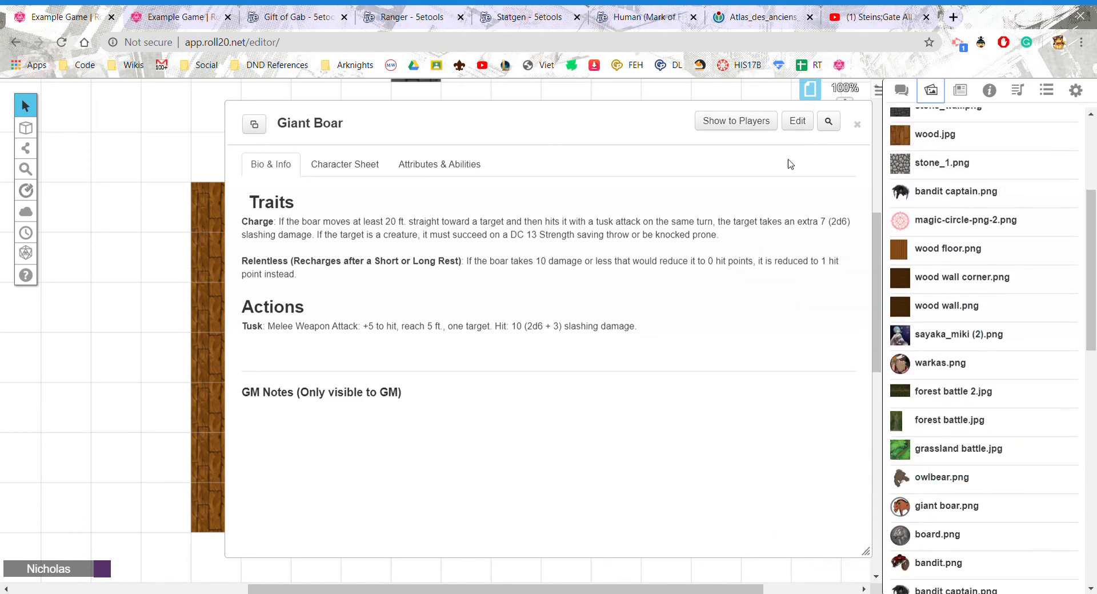
click(793, 122)
drag(933, 508, 394, 252)
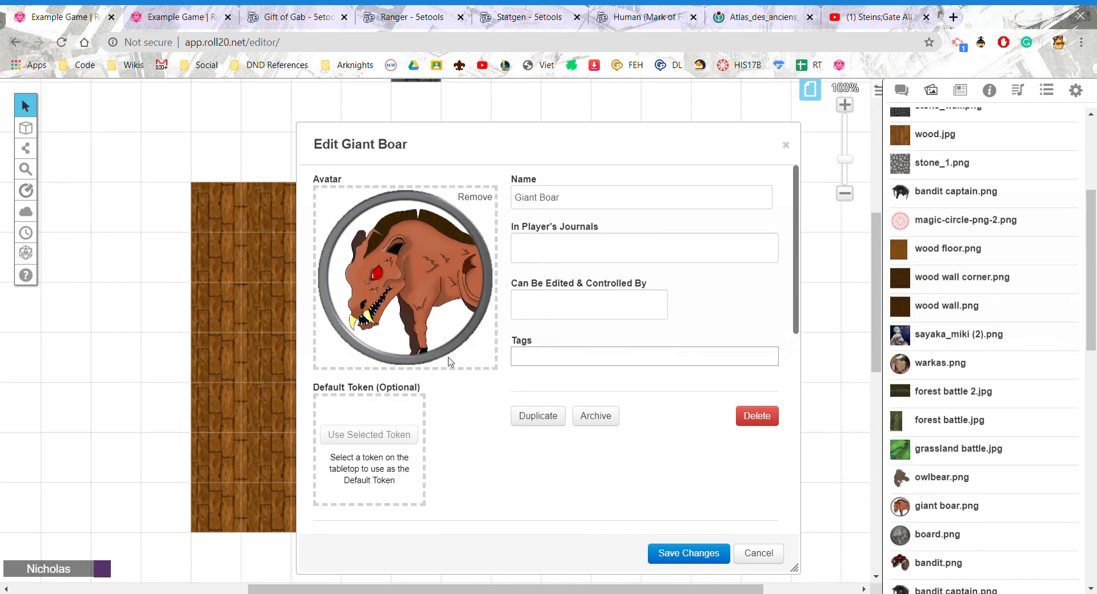
click(670, 550)
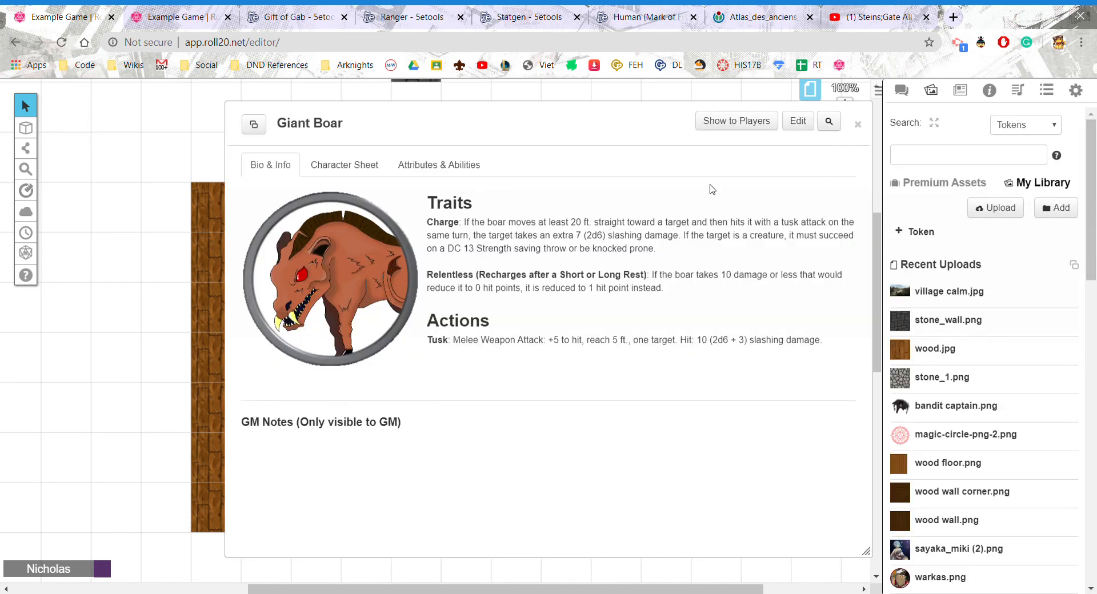
click(860, 120)
- Delete the imported boar token and place a new Giant Boar token from the journal near the wooden floor's upper-right corner
click(588, 229)
key(Delete)
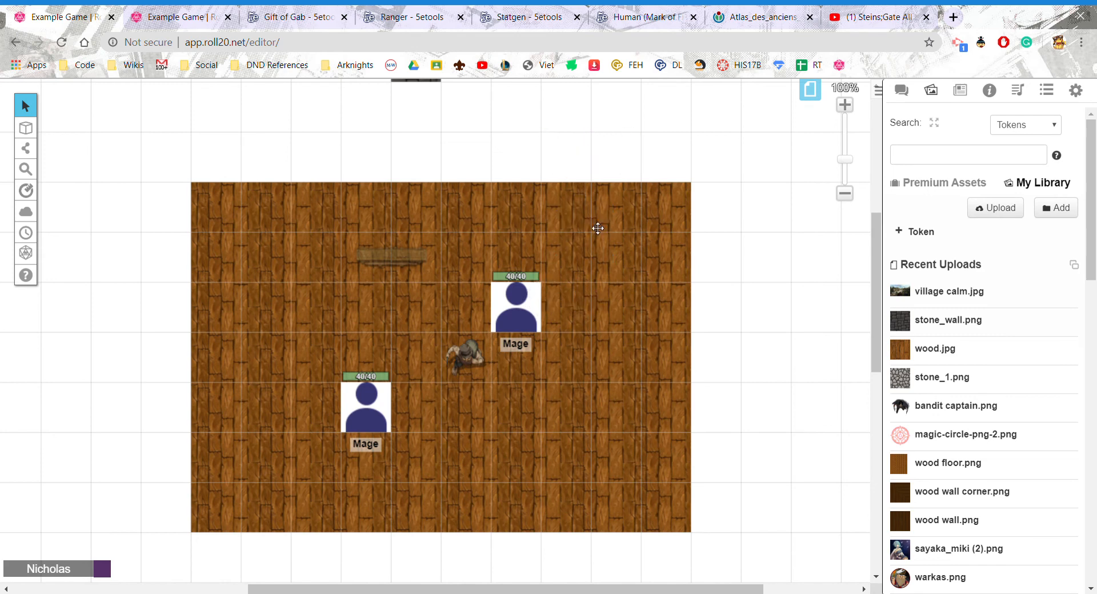
click(961, 90)
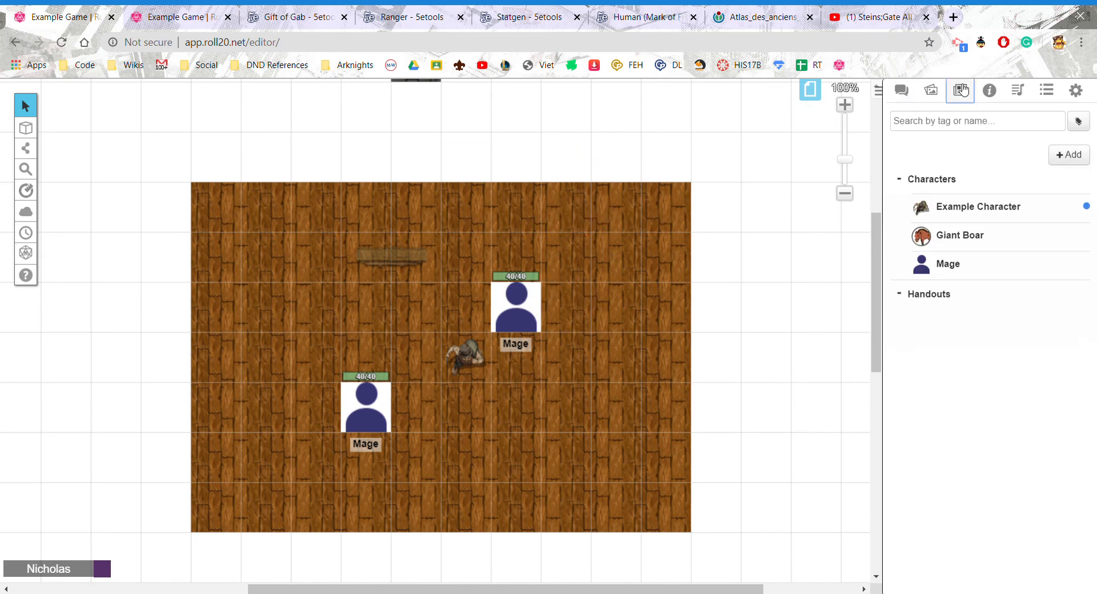
drag(965, 234, 631, 249)
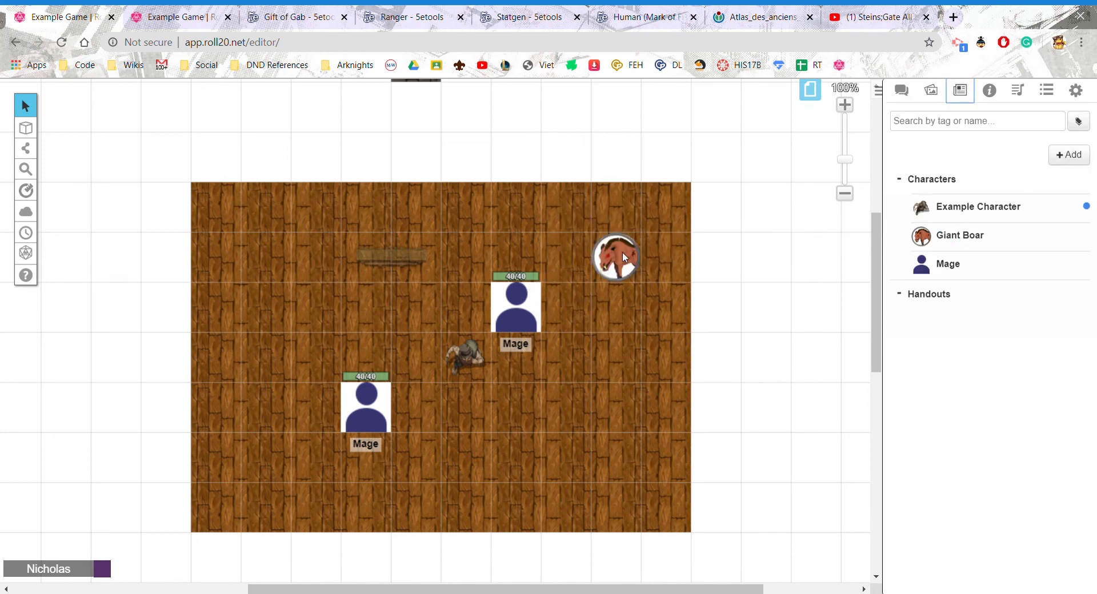
- Enlarge the Giant Boar token to two by two squares and move it two squares down
click(615, 253)
drag(590, 282, 542, 331)
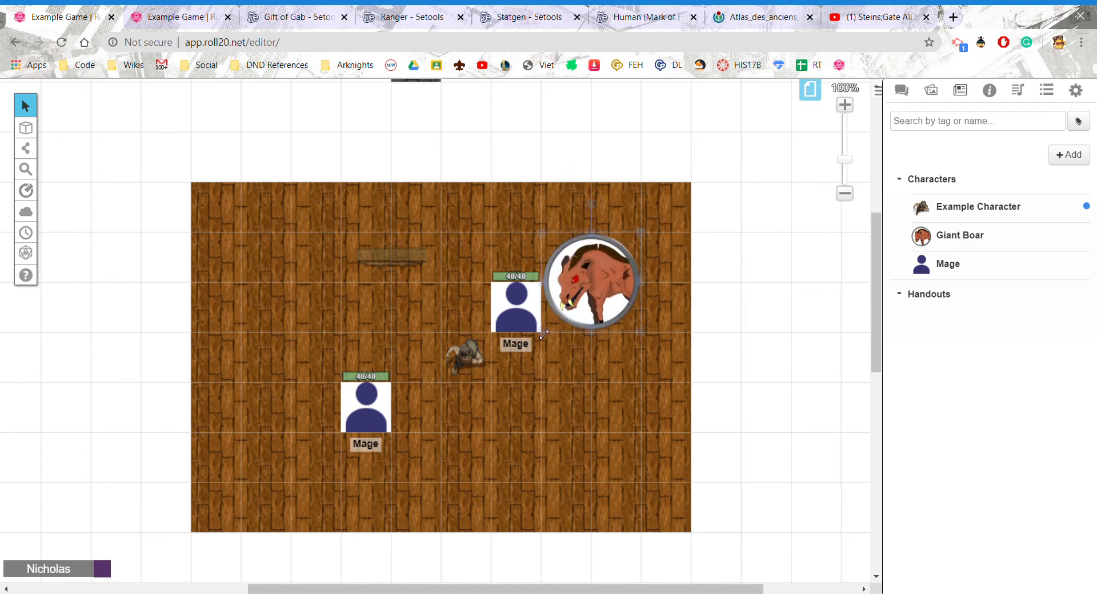
key(ctrl+c)
key(ctrl+v)
drag(607, 409, 614, 354)
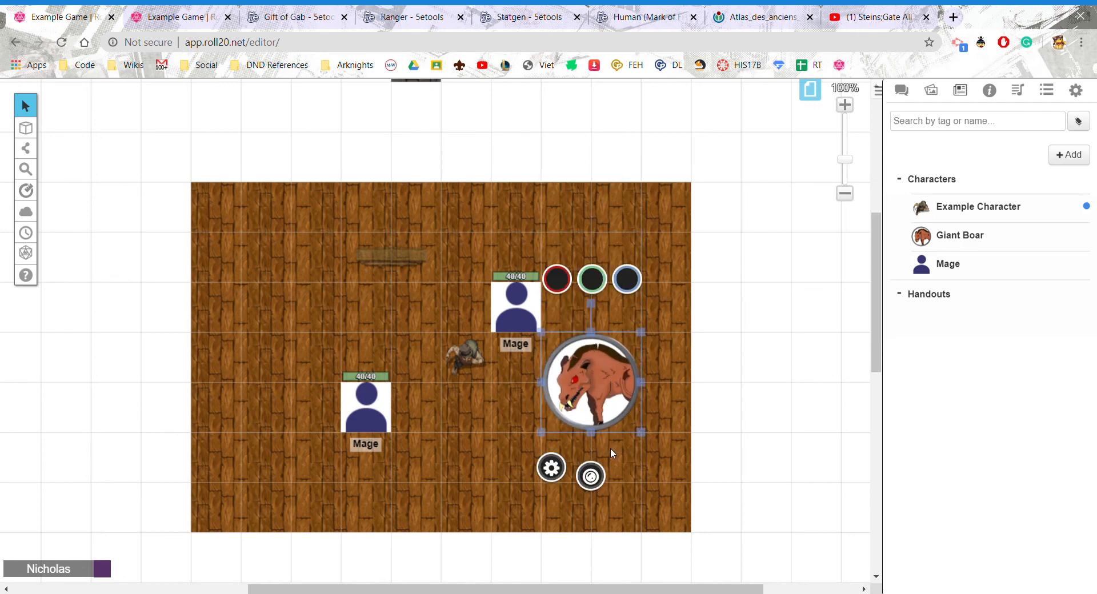
- Link the Giant Boar token's Bar 1 to hp, Bar 2 to npc_ac and Bar 3 to npc_speed
click(552, 467)
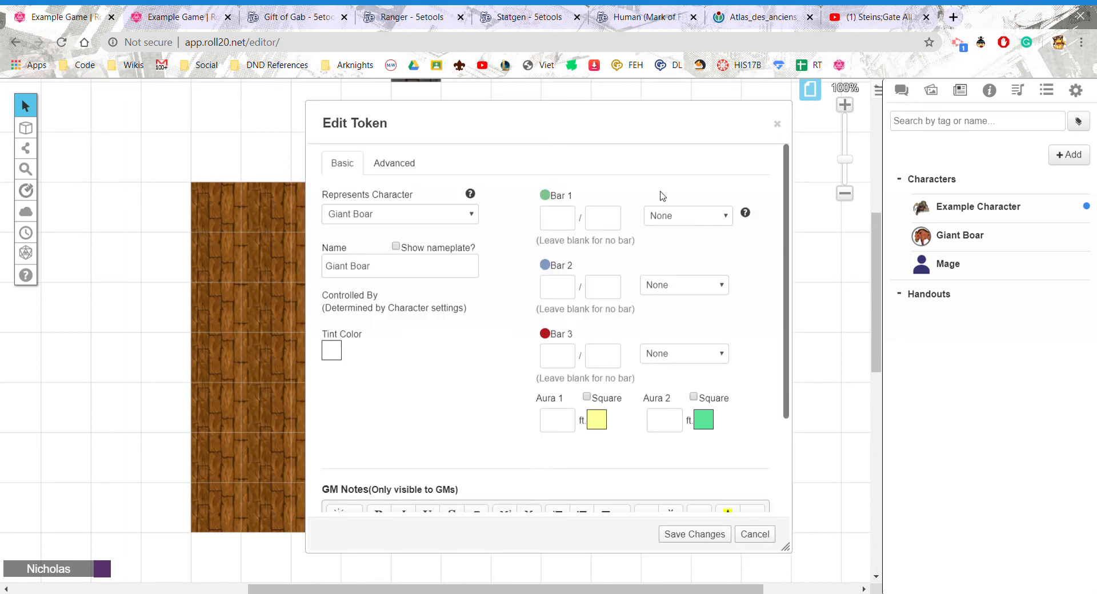
click(675, 224)
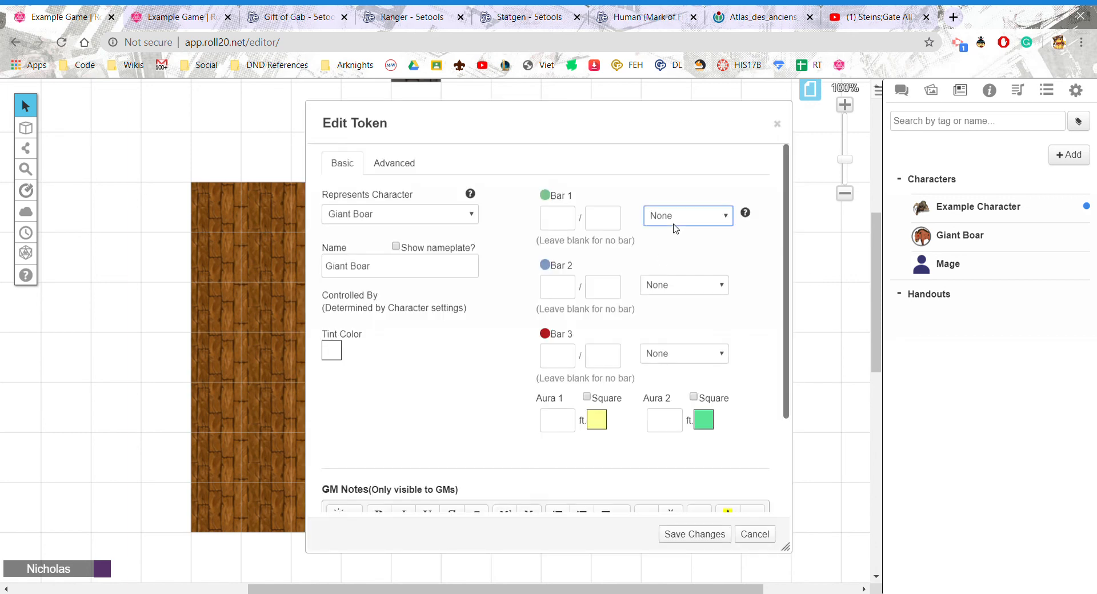
click(687, 290)
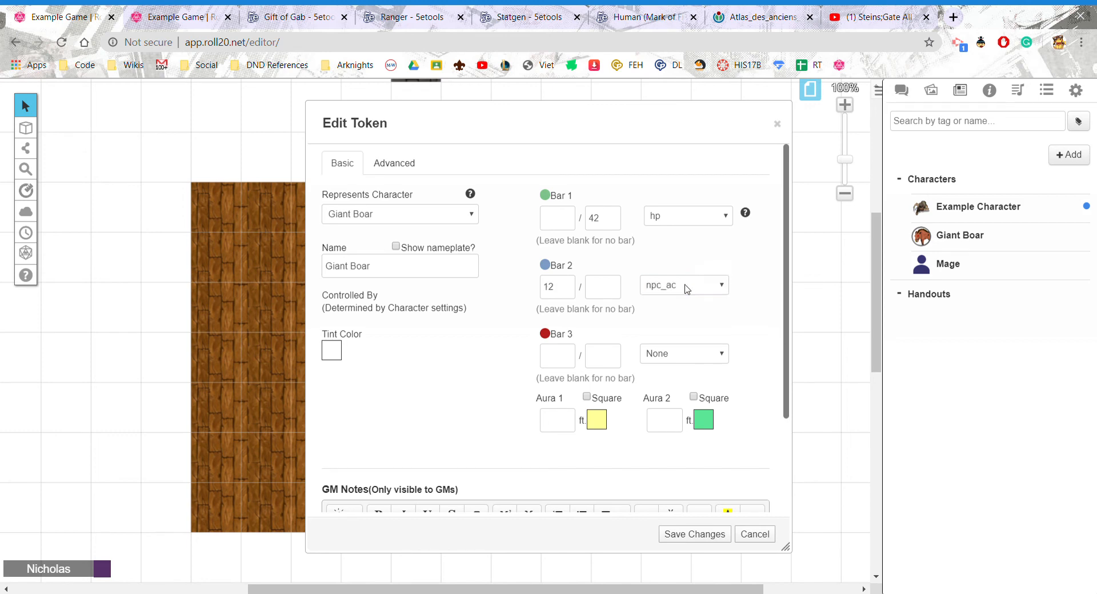
click(683, 352)
text(npc_ac)
text(npc_speed)
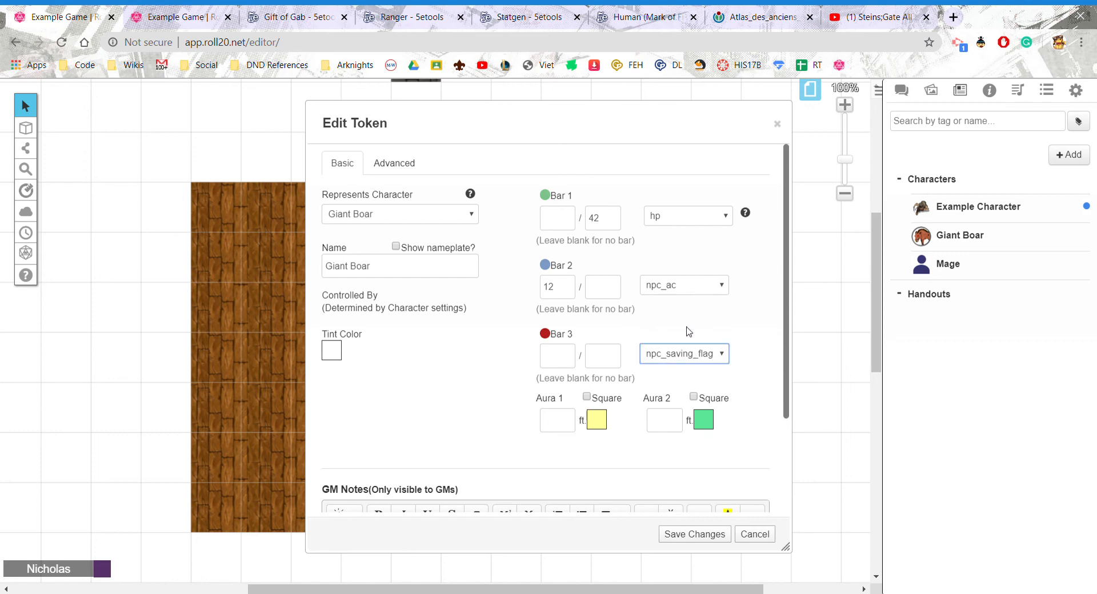
click(697, 326)
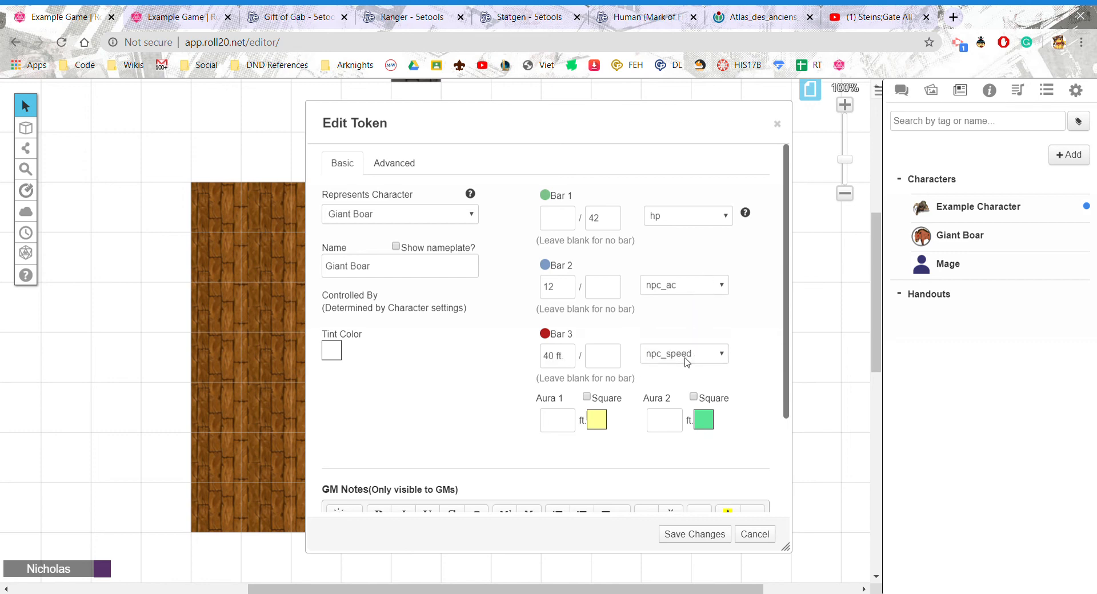
- Set Bar 1's current value to 42 and Bar 3 to 40, and unlink Bars 1 and 2 from their attributes
click(569, 227)
text(42)
click(707, 217)
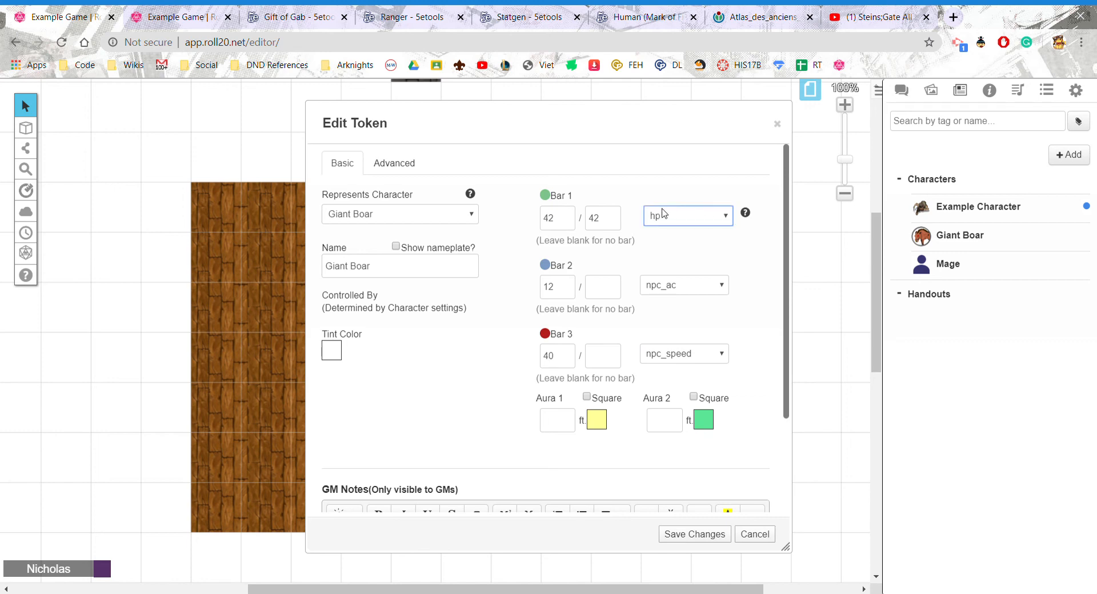
click(703, 297)
click(705, 284)
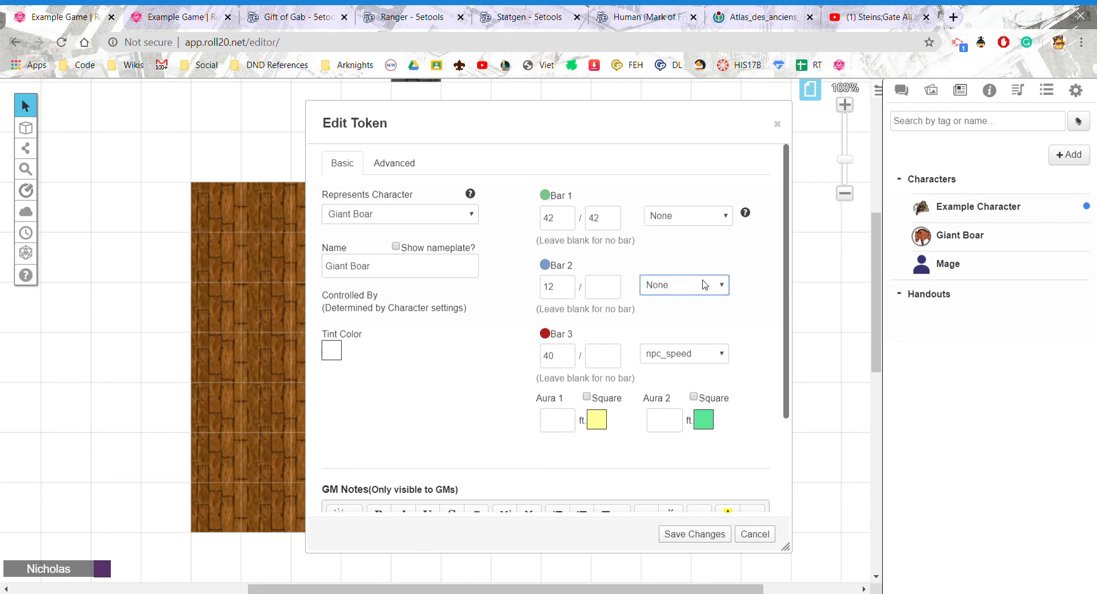
click(704, 306)
click(687, 356)
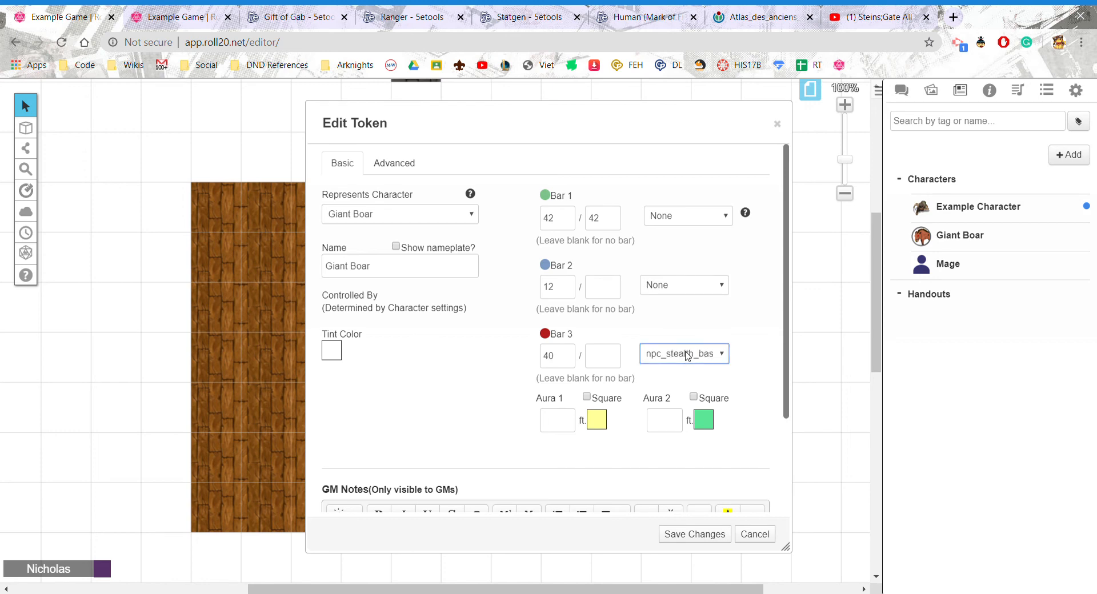
key(Down)
key(Down)
key(Return)
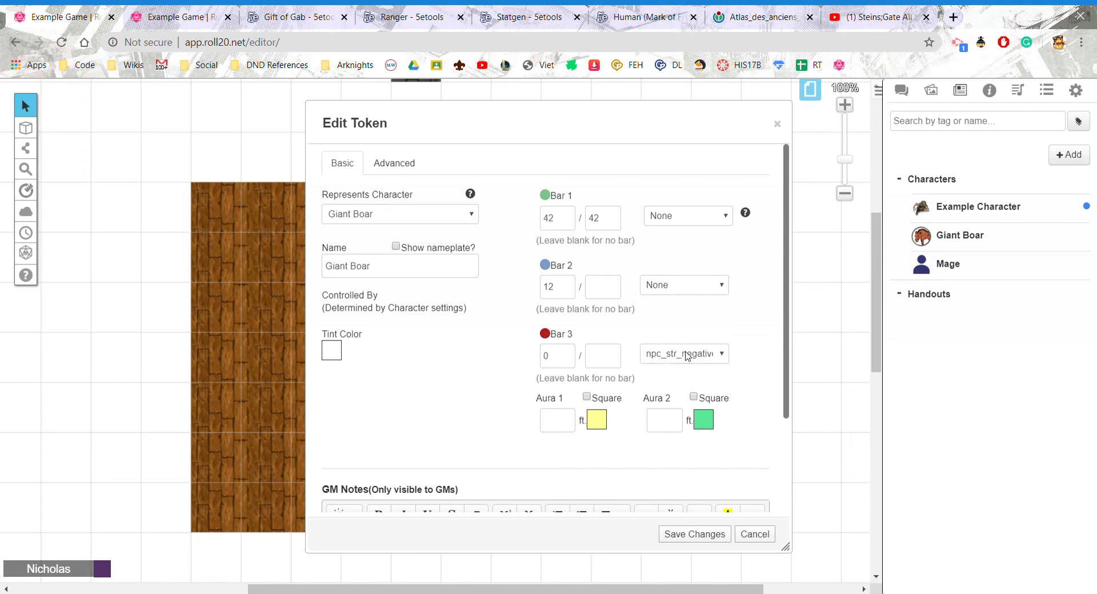
click(688, 356)
text(no)
text(npc)
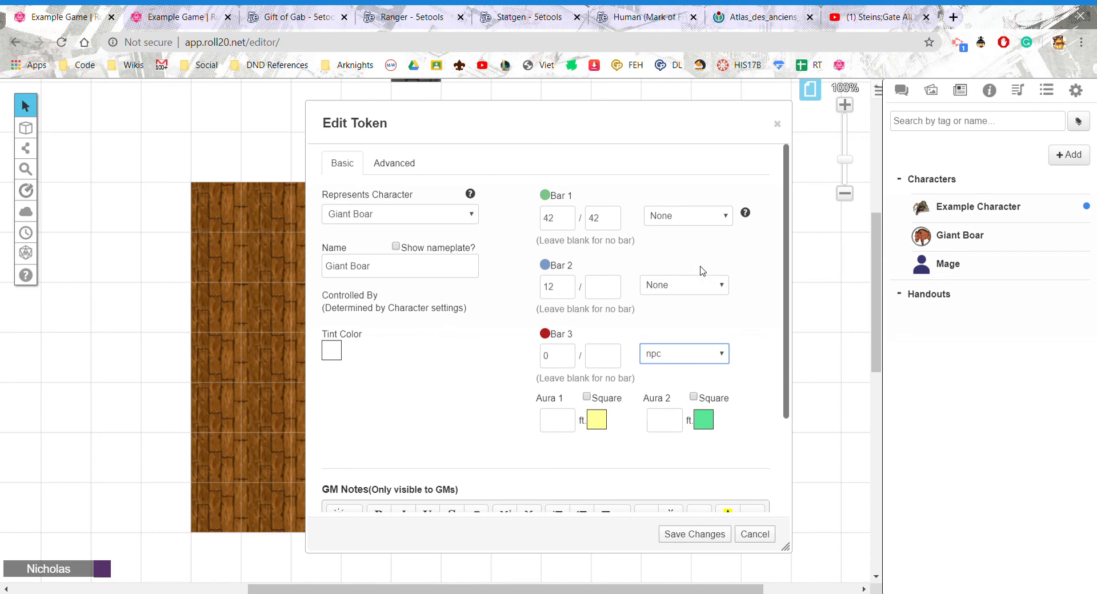
click(663, 339)
- Set Bar 3's linked attribute to None with a value of 40 and save the Giant Boar token
click(704, 353)
text(none)
key(Return)
drag(431, 127, 254, 141)
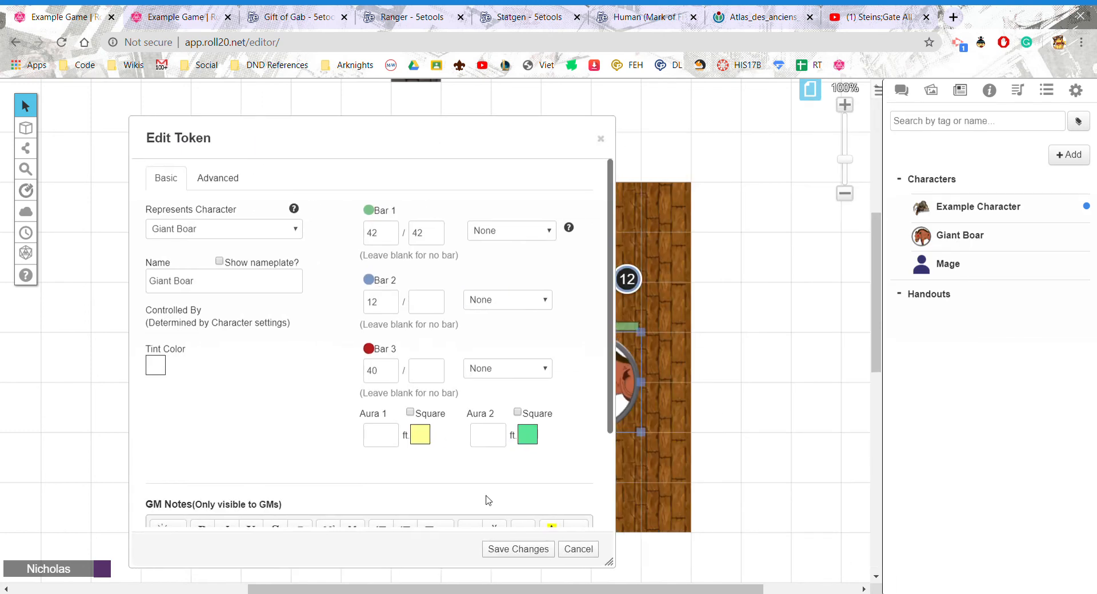
click(505, 549)
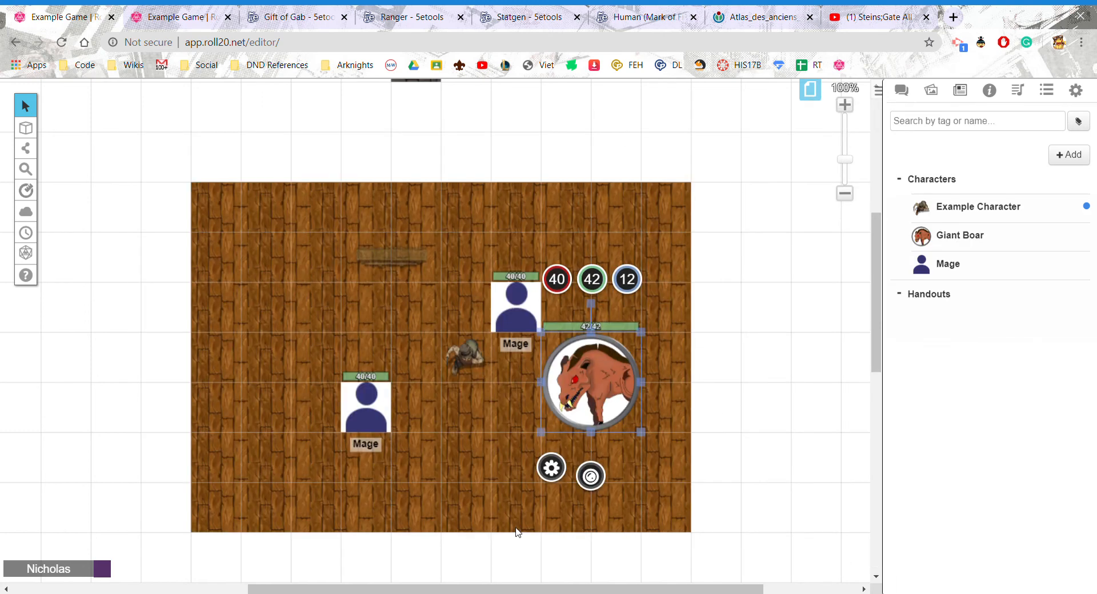
- Reopen the Giant Boar token's settings, collapse that window, and move the token over the bench at the floor's upper edge
click(552, 468)
drag(557, 127, 369, 110)
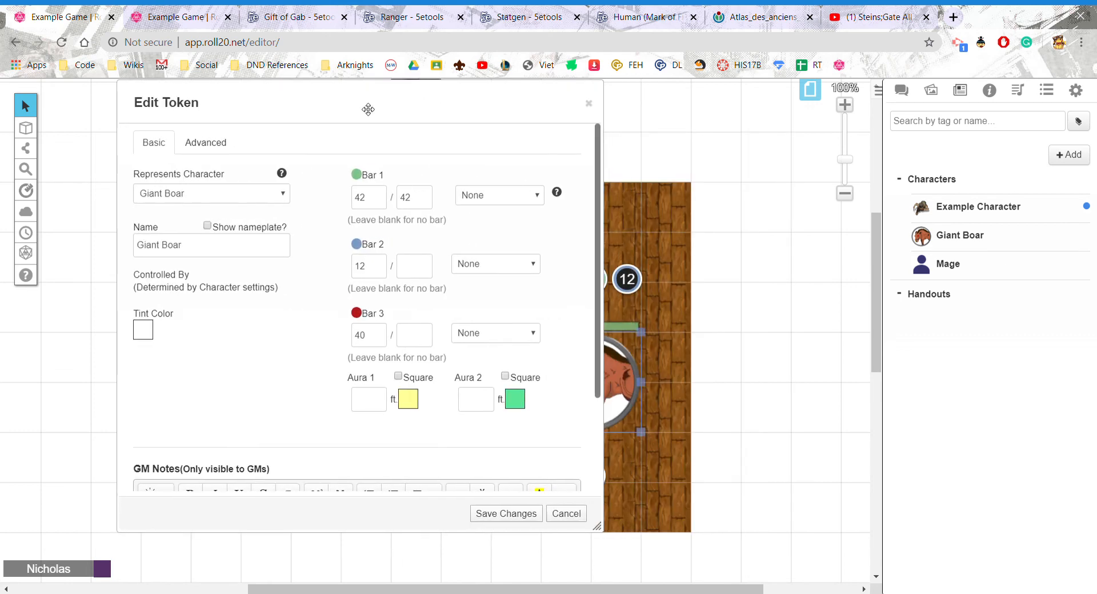
drag(629, 379, 691, 316)
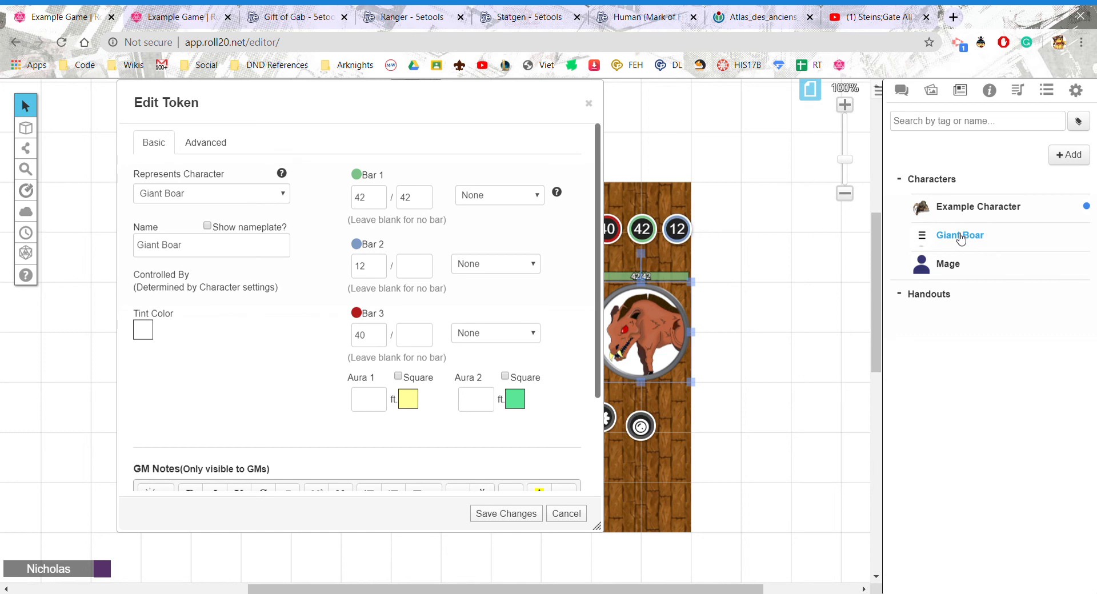
double_click(418, 125)
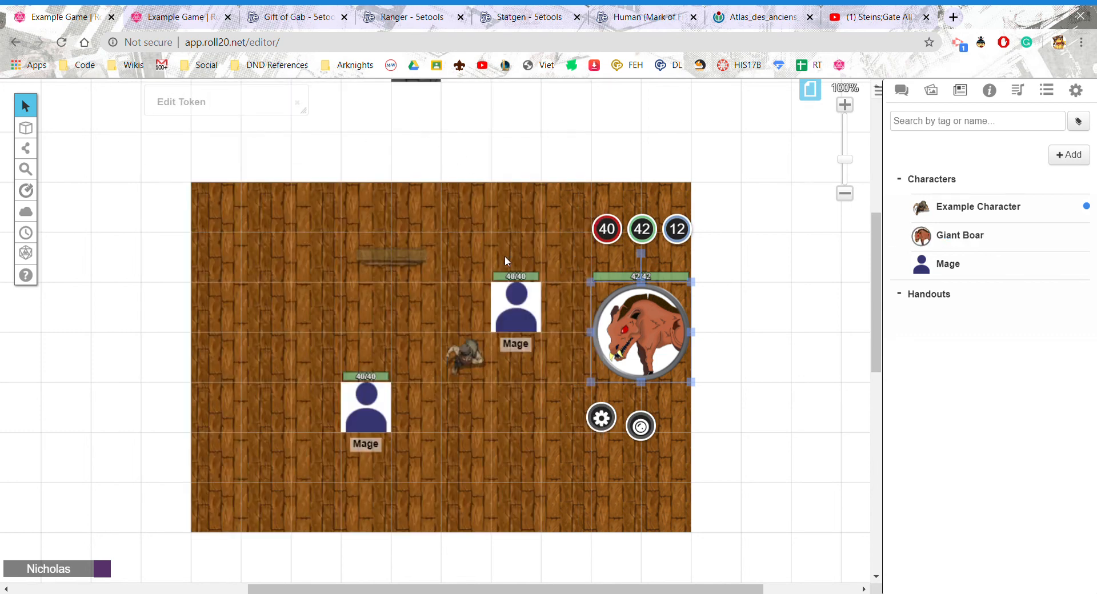
drag(660, 354, 412, 271)
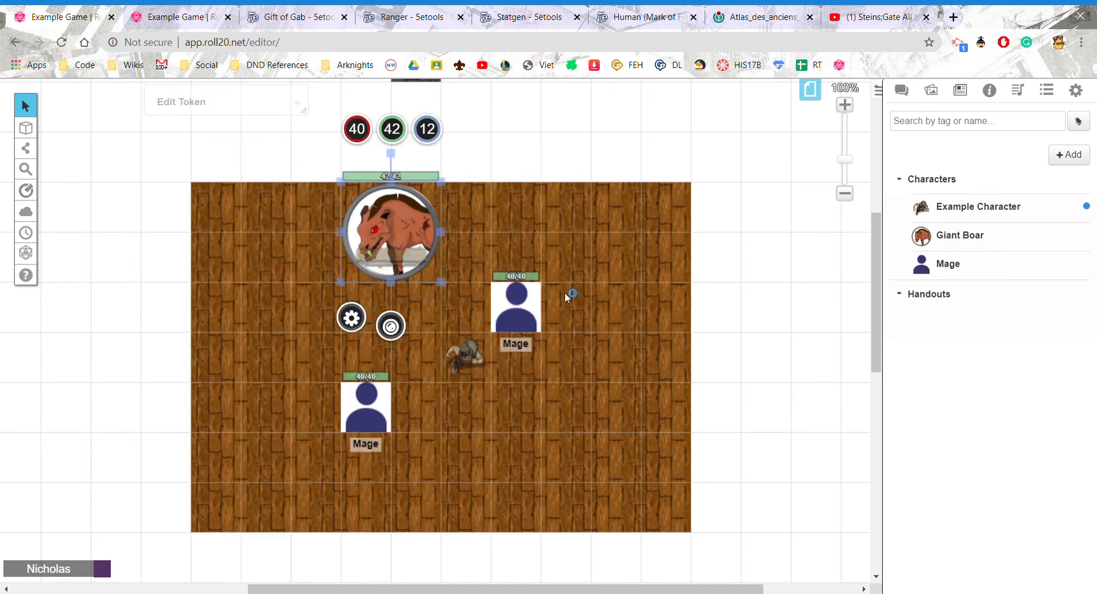
- Place a second Giant Boar token from the journal just right of the upper Mage token
drag(953, 239, 639, 235)
click(592, 309)
click(605, 284)
click(589, 305)
- Subtract 20 from Bar 1 of the Giant Boar token standing over the bench
click(391, 231)
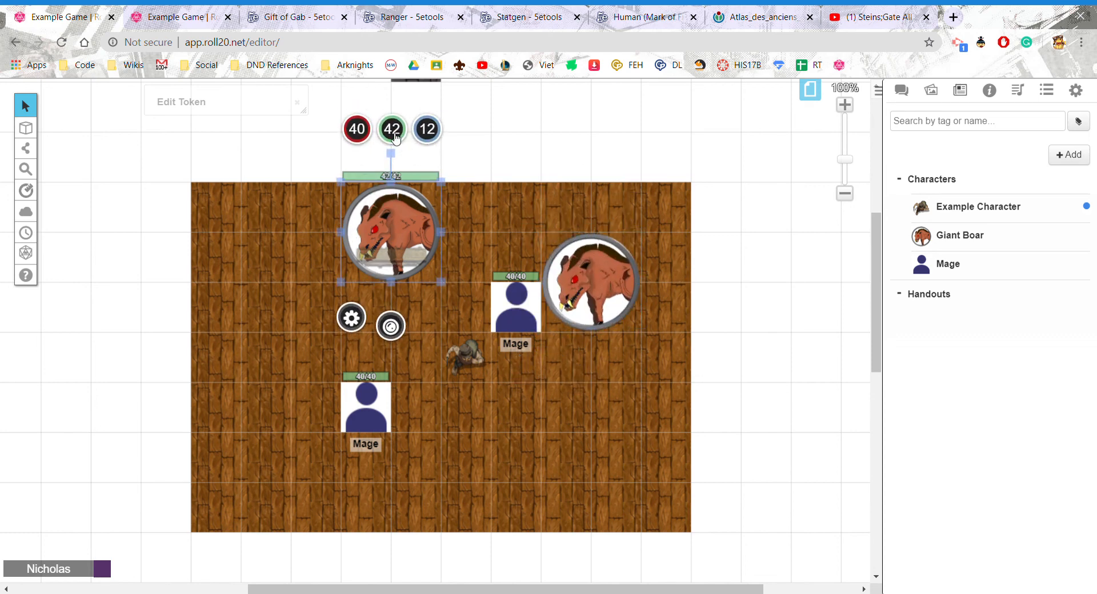
click(394, 131)
text(-20)
key(Return)
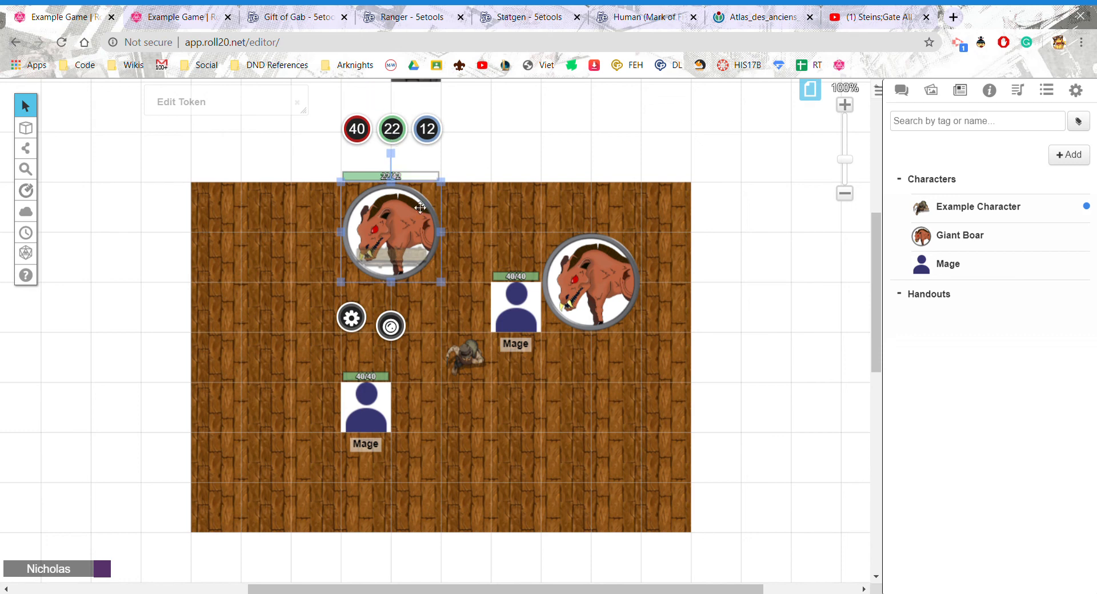
- Compare the two Giant Boar tokens' bars and review the bench boar's bar settings and player permissions
click(626, 284)
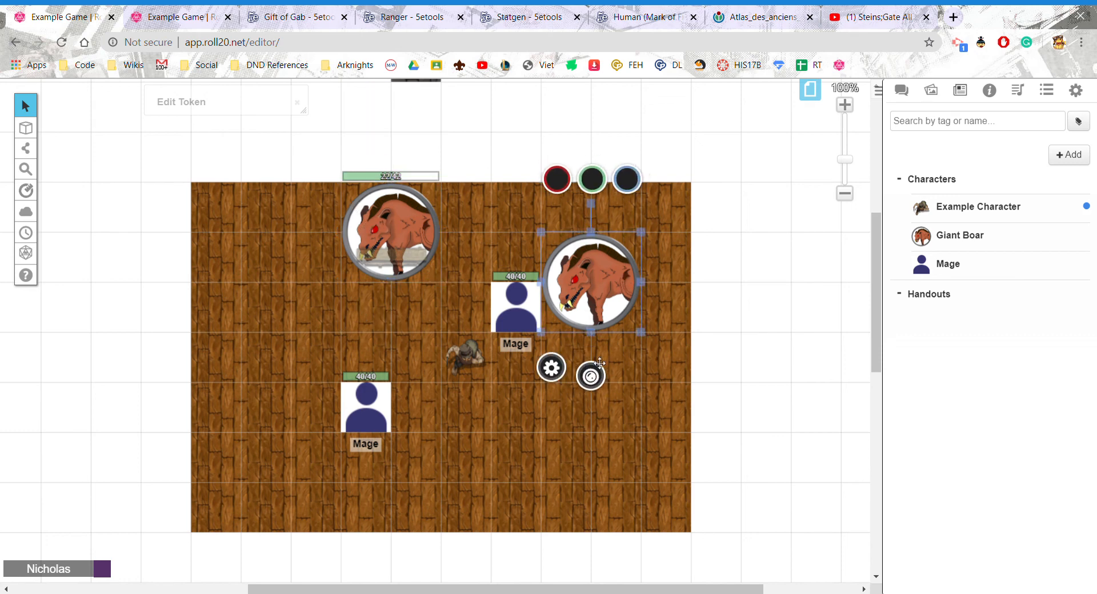
click(385, 215)
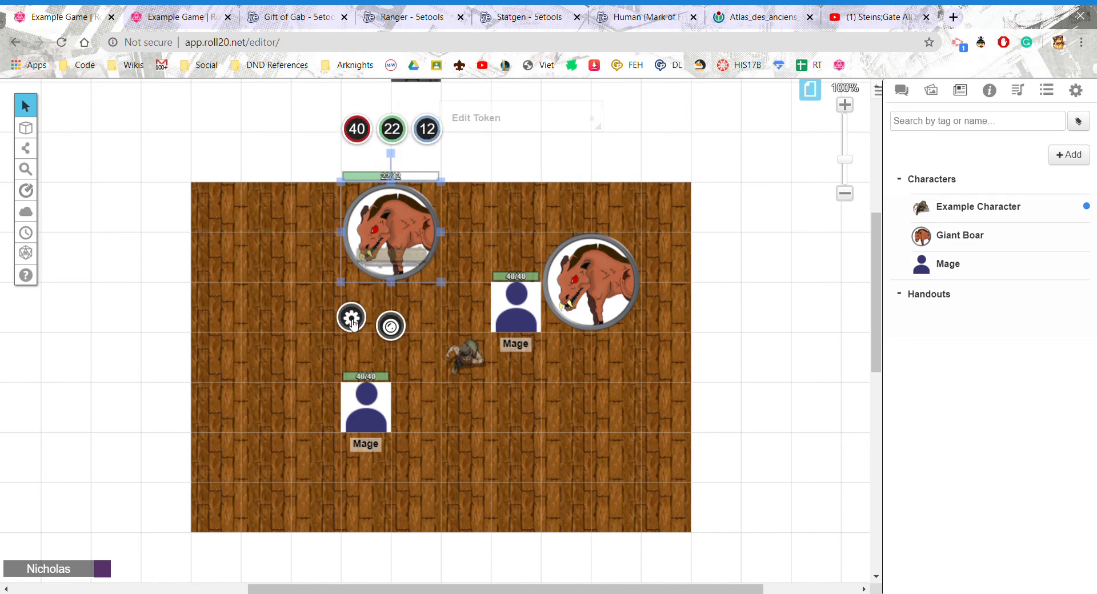
click(351, 319)
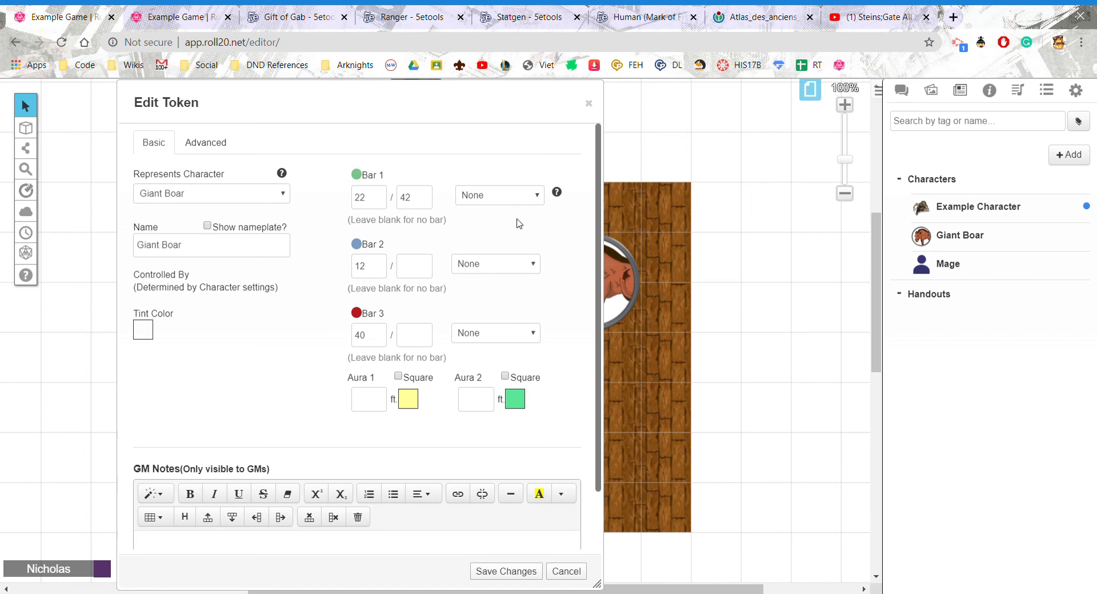
click(206, 143)
click(153, 143)
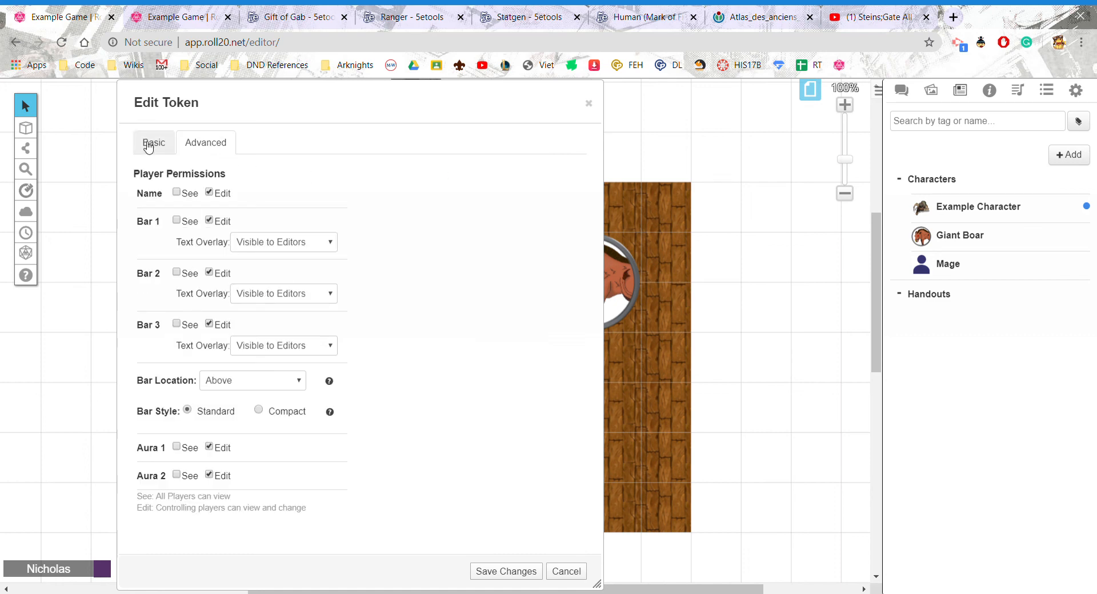
click(503, 567)
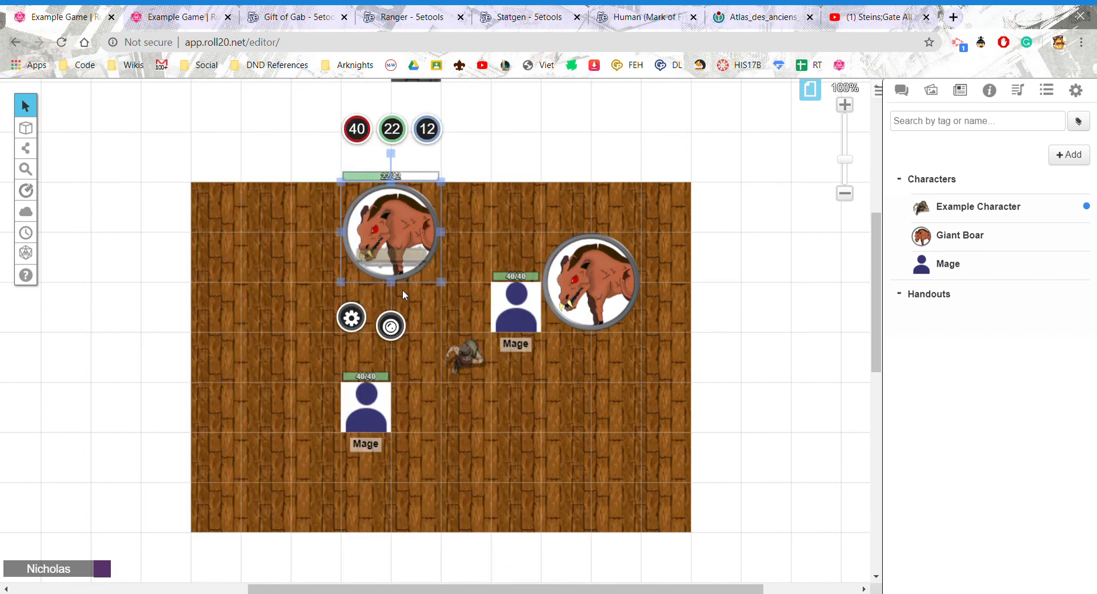
- Set the selected boar token over the bench as the Giant Boar character's default token and save the character
click(1029, 241)
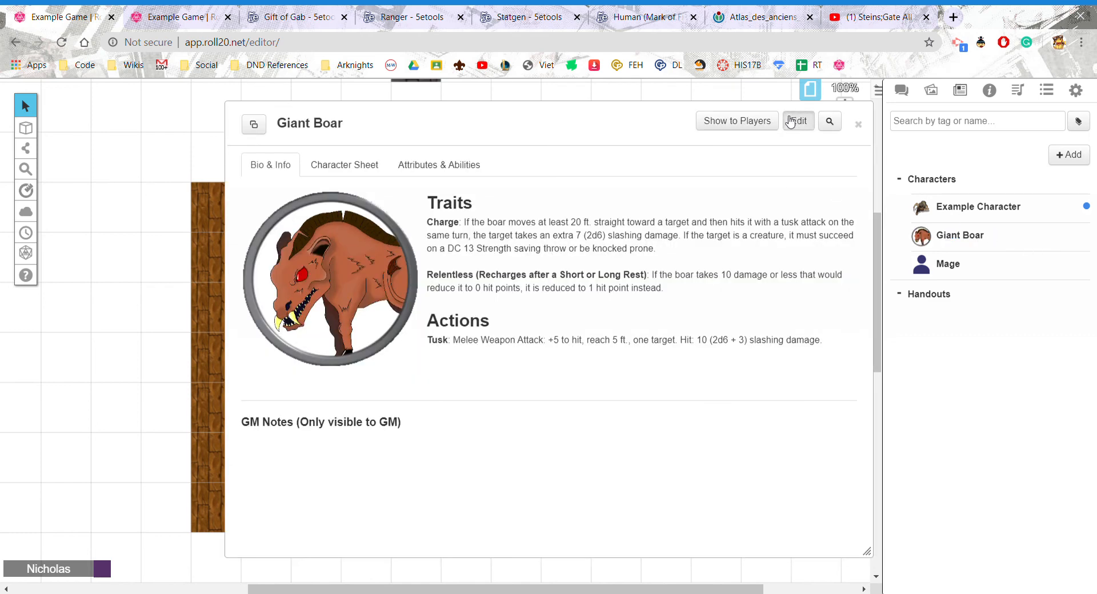
click(790, 121)
drag(532, 129, 808, 137)
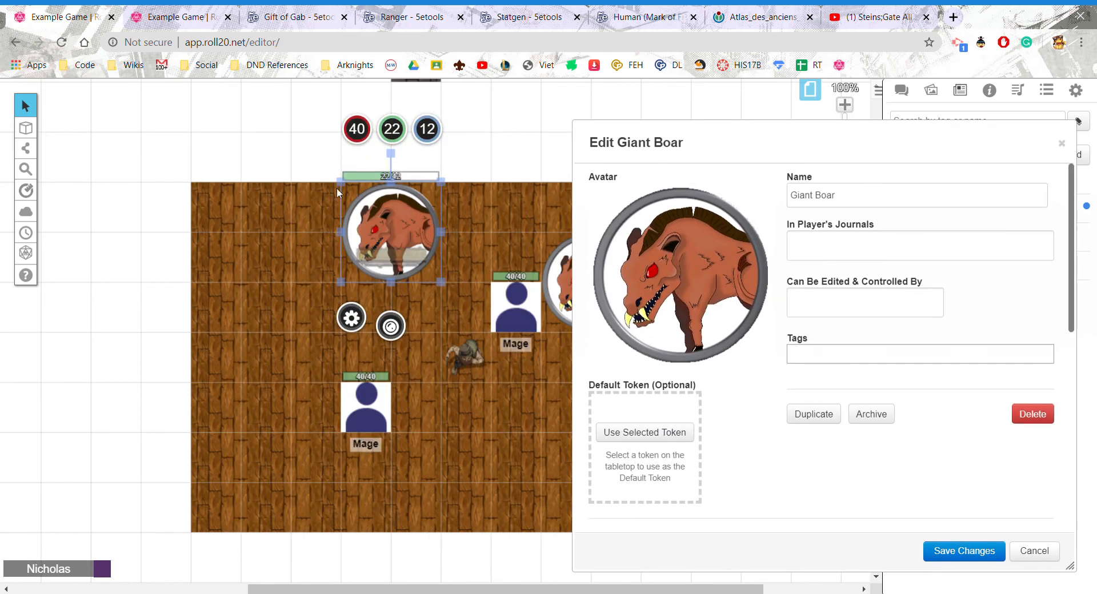
click(672, 433)
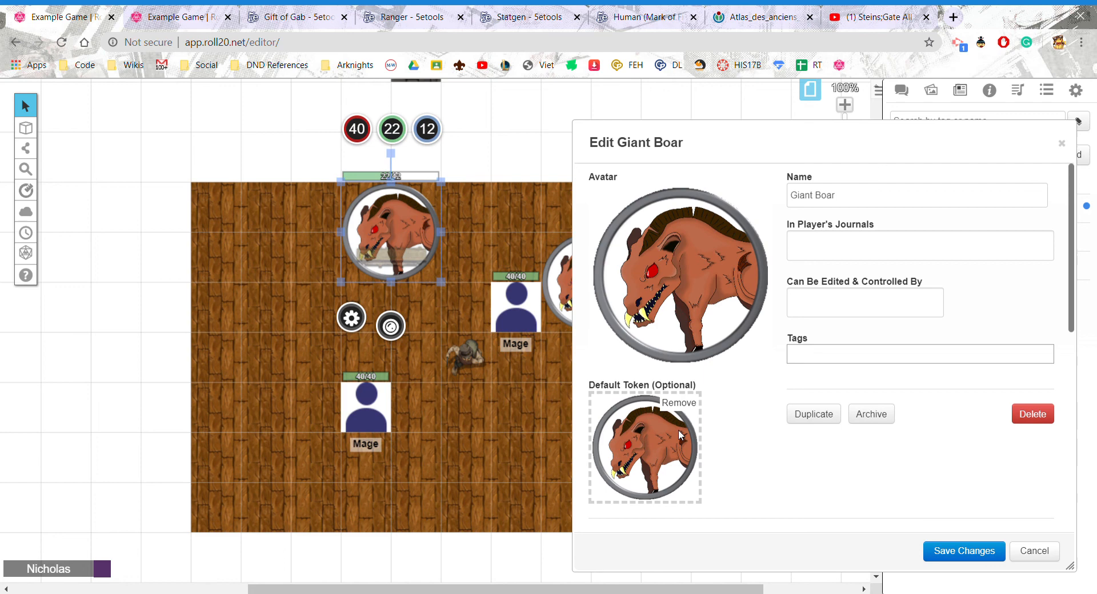
click(982, 552)
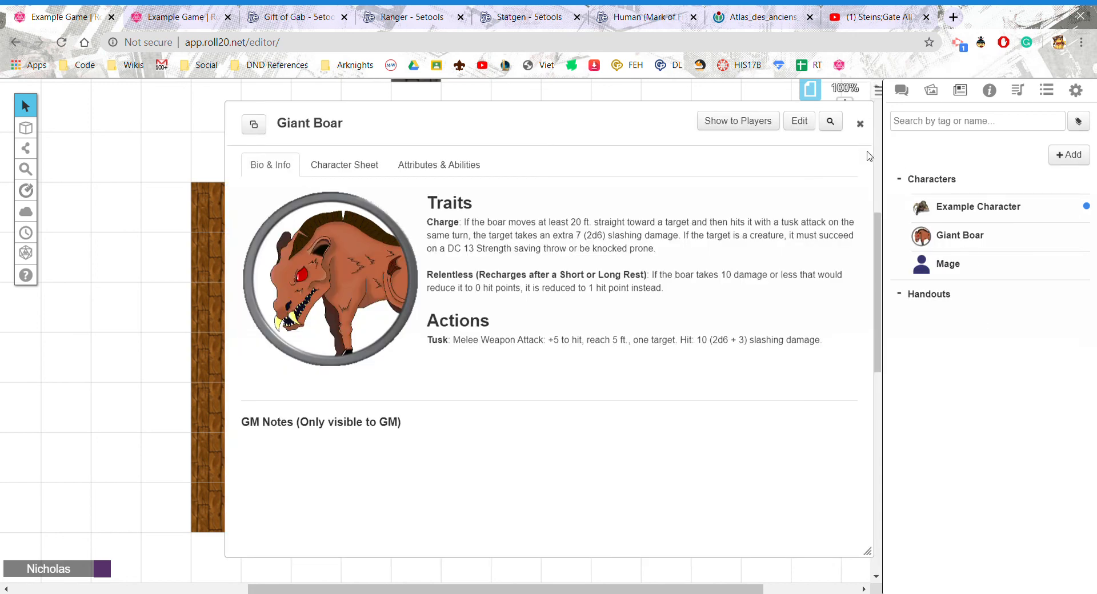
click(860, 125)
- Place another Giant Boar token from the journal near the floor's left edge and check its bar settings
click(602, 296)
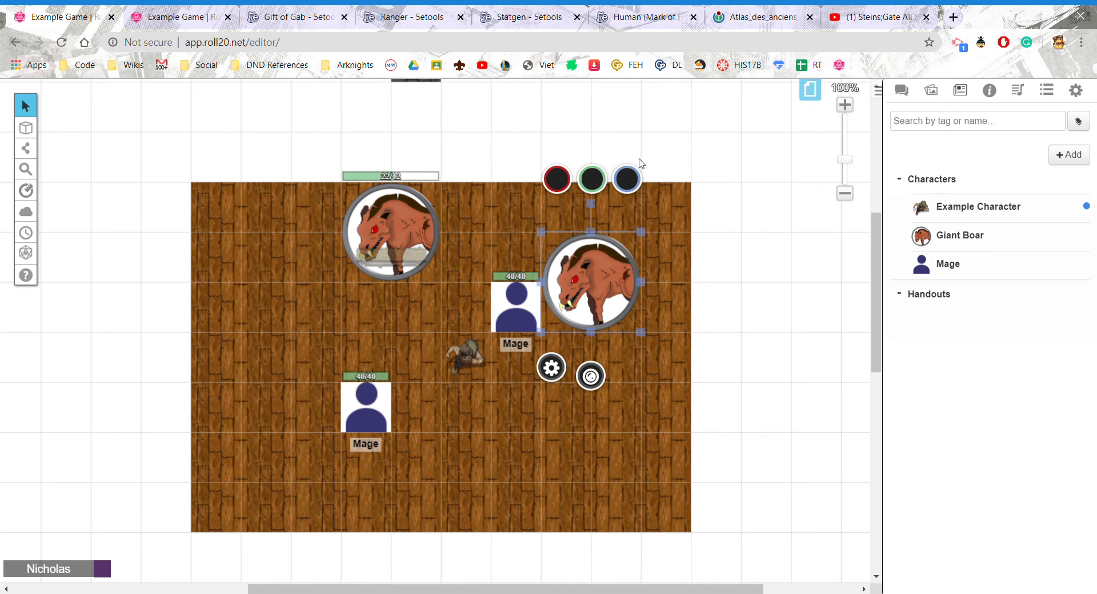
click(713, 245)
click(582, 281)
click(694, 284)
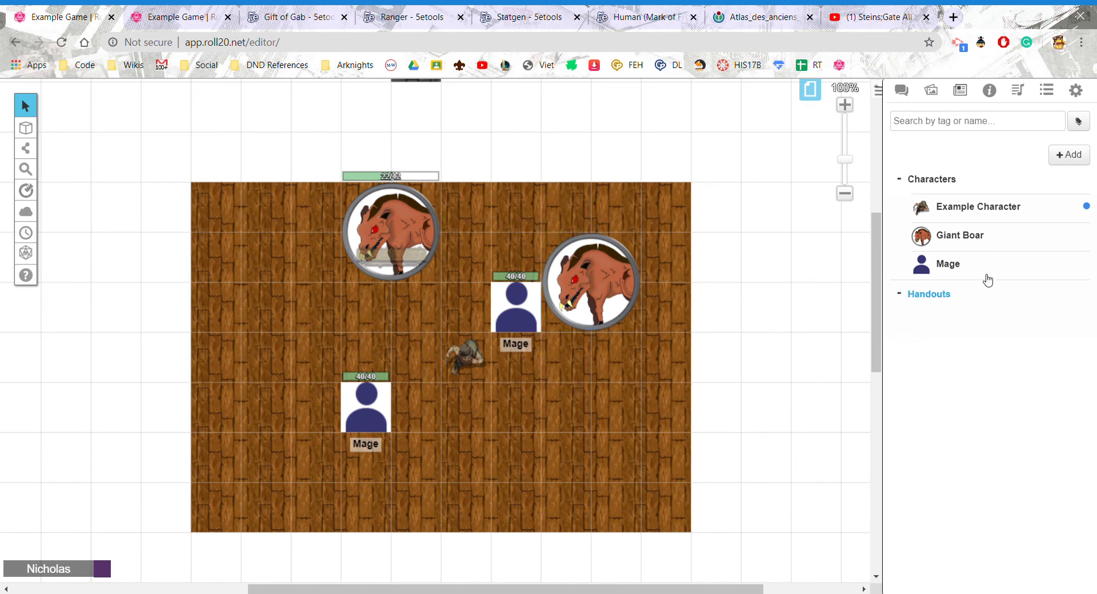
drag(960, 236, 278, 313)
click(390, 234)
click(624, 391)
double_click(303, 235)
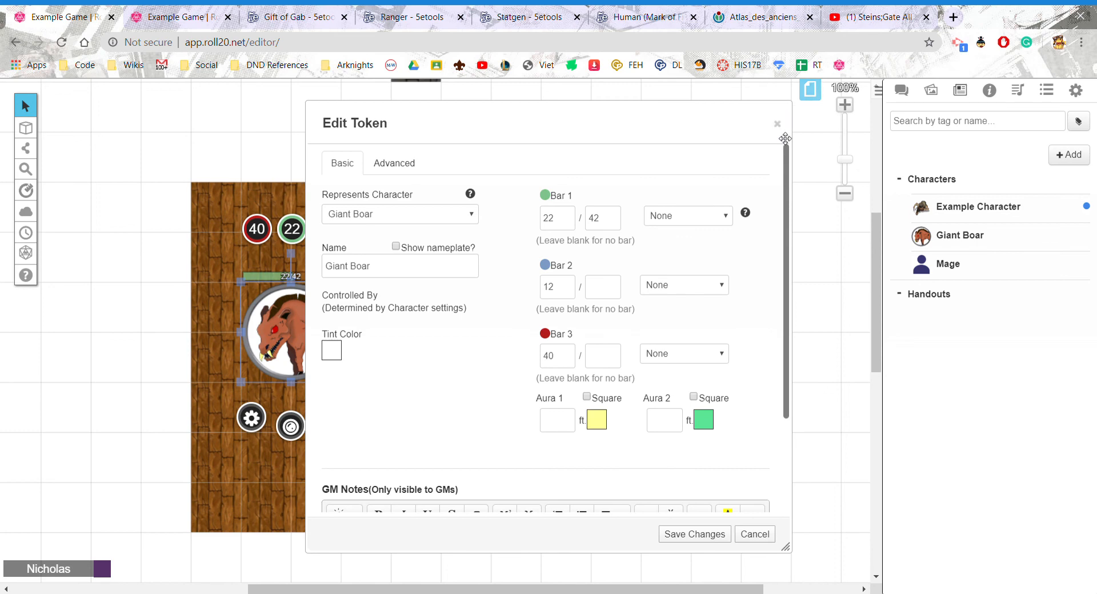
click(777, 124)
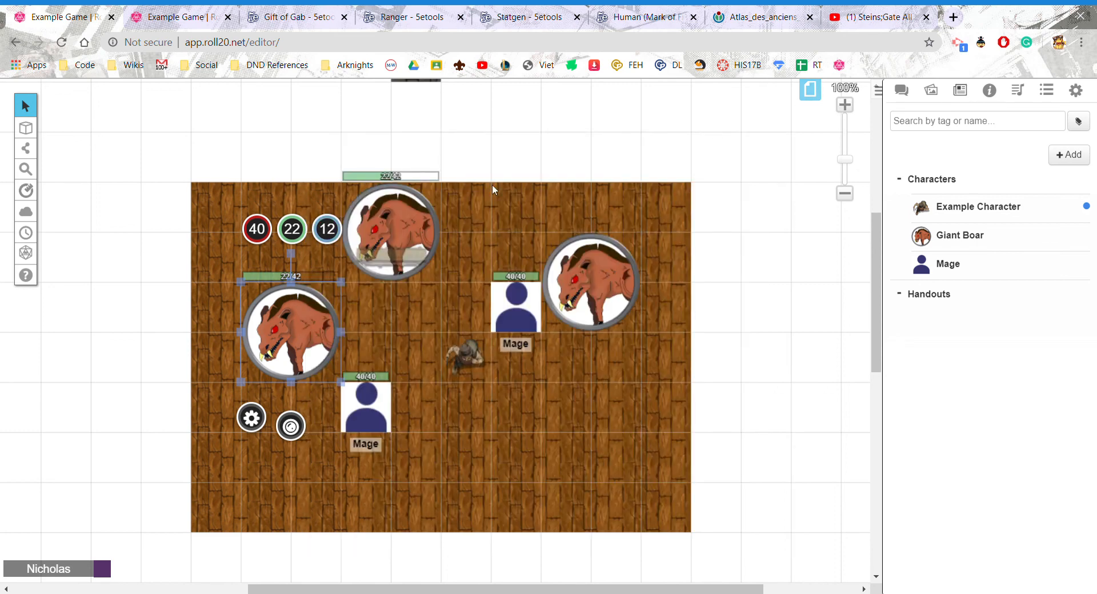
- Subtract 10 from Bar 1 of the Giant Boar token near the floor's left edge
click(287, 229)
text(-10)
key(Return)
click(426, 251)
click(663, 423)
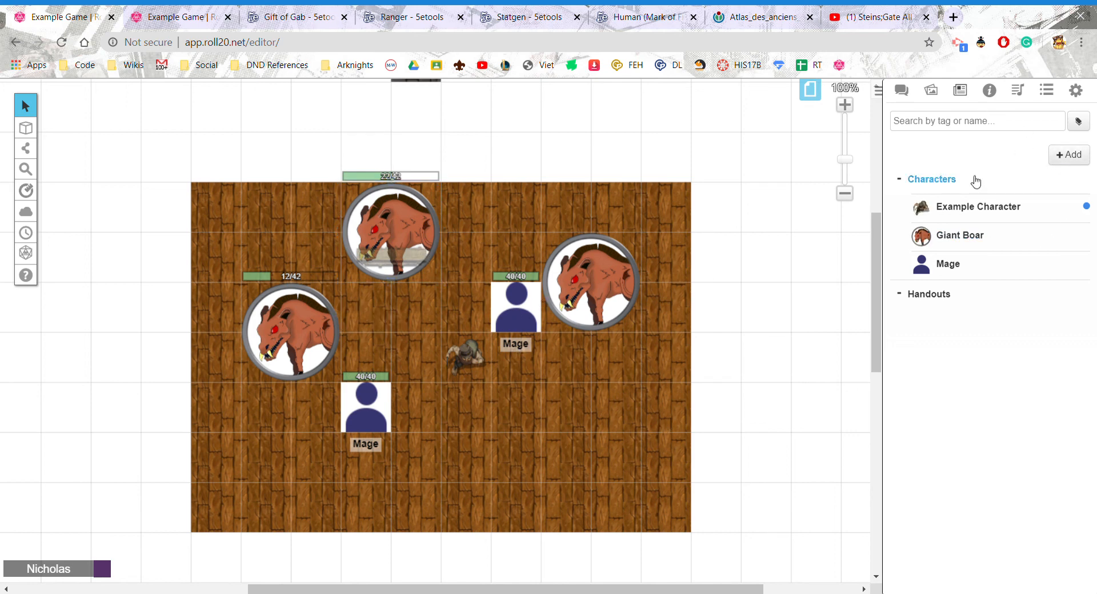
- Create a new journal folder named Village
click(1077, 160)
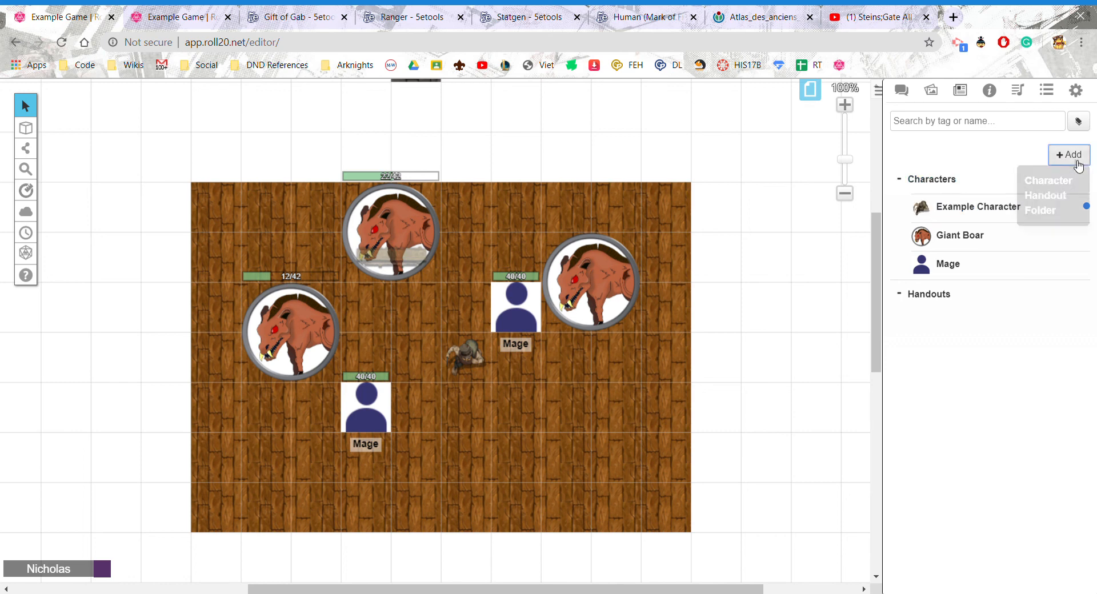
click(1046, 211)
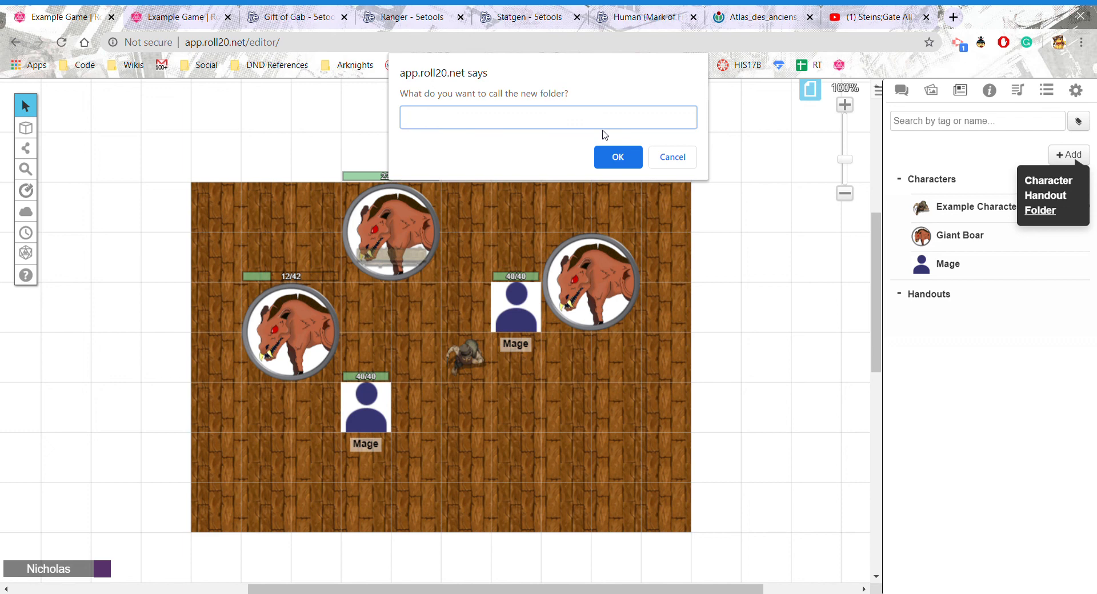
key(Return)
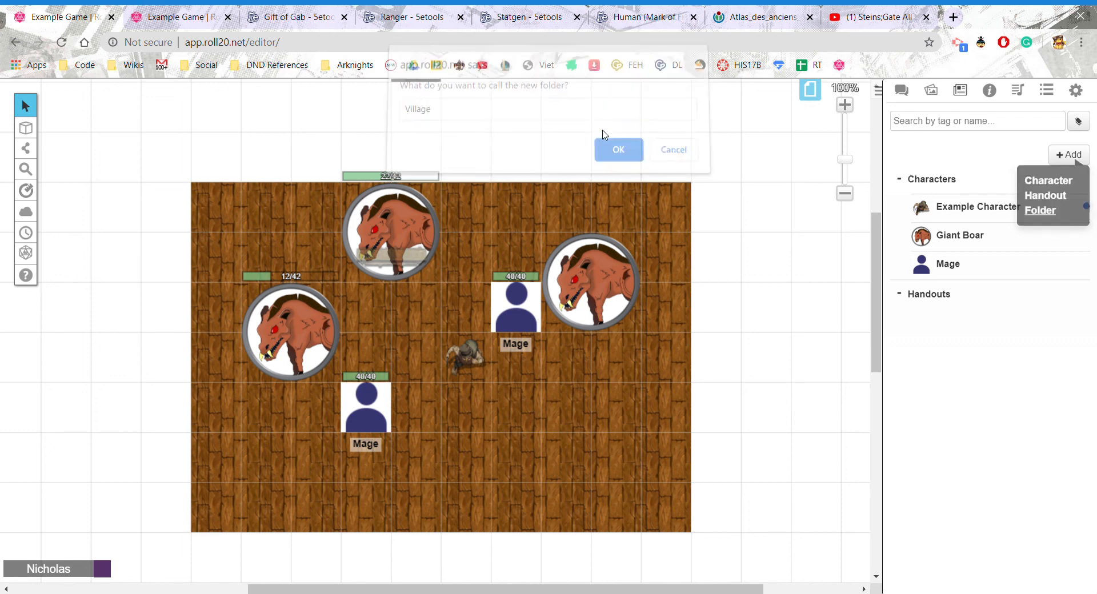
- Rename the Village journal folder to Village 1
right_click(937, 183)
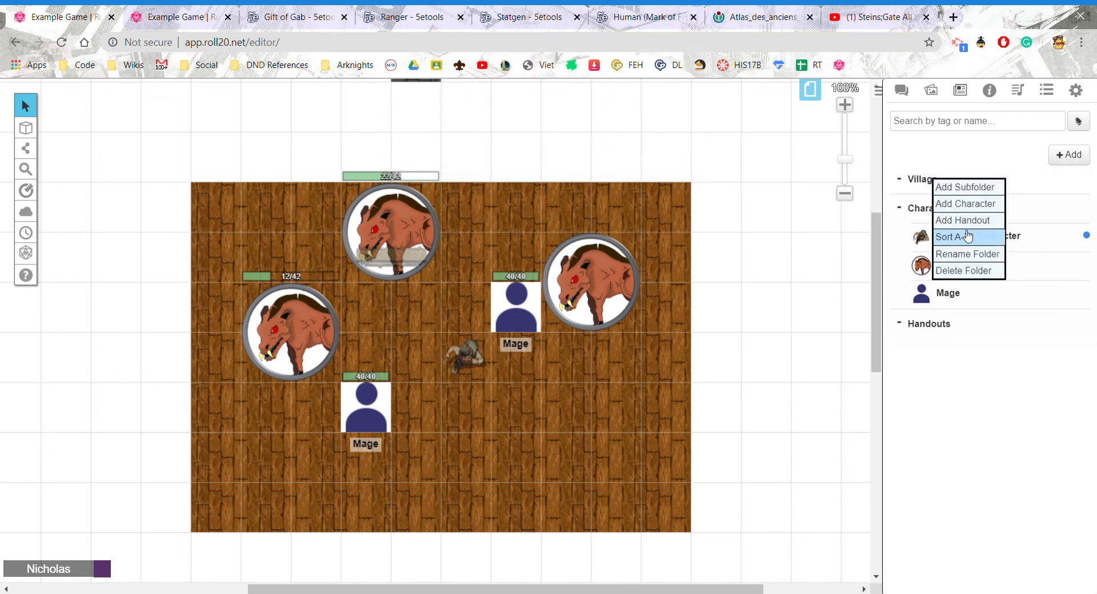
click(965, 255)
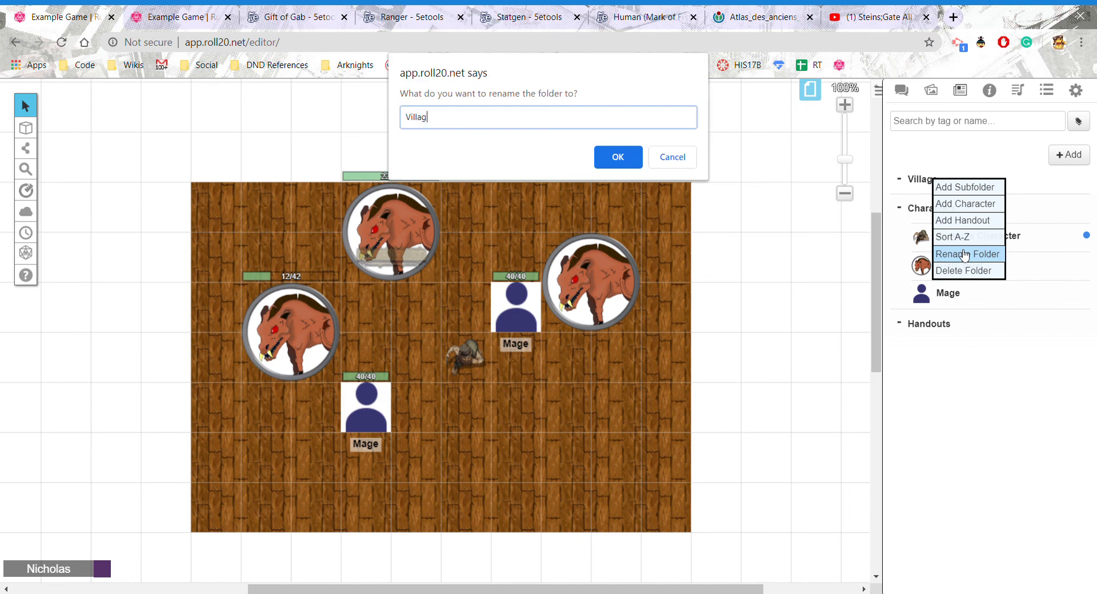
text(1)
key(Return)
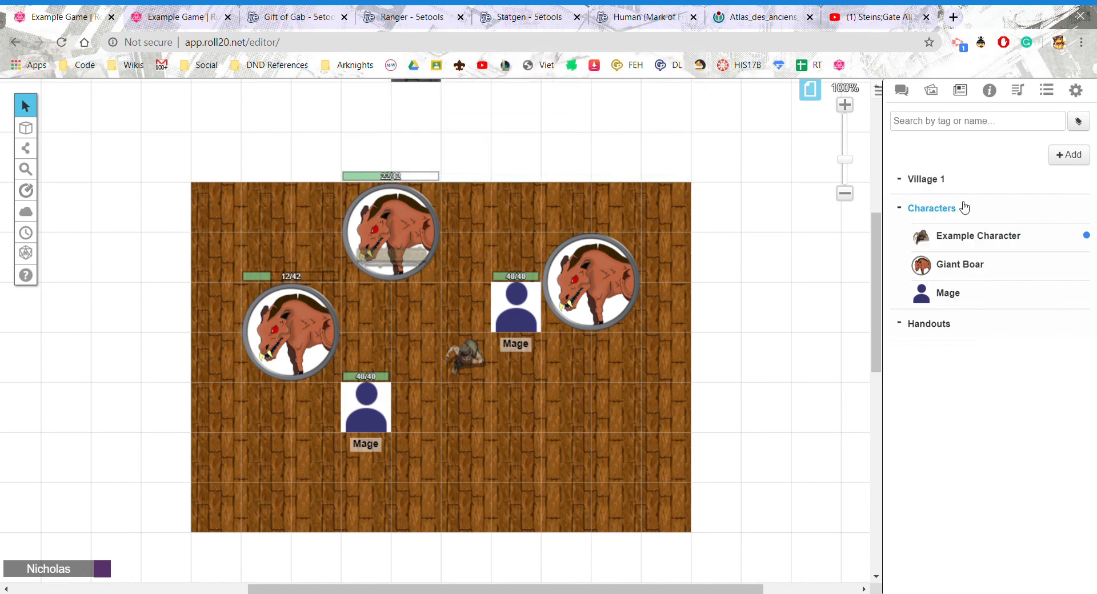
- Move Example Character and Giant Boar into the Village 1 folder, and place another Giant Boar token near the floor's upper-right corner
drag(921, 235, 941, 213)
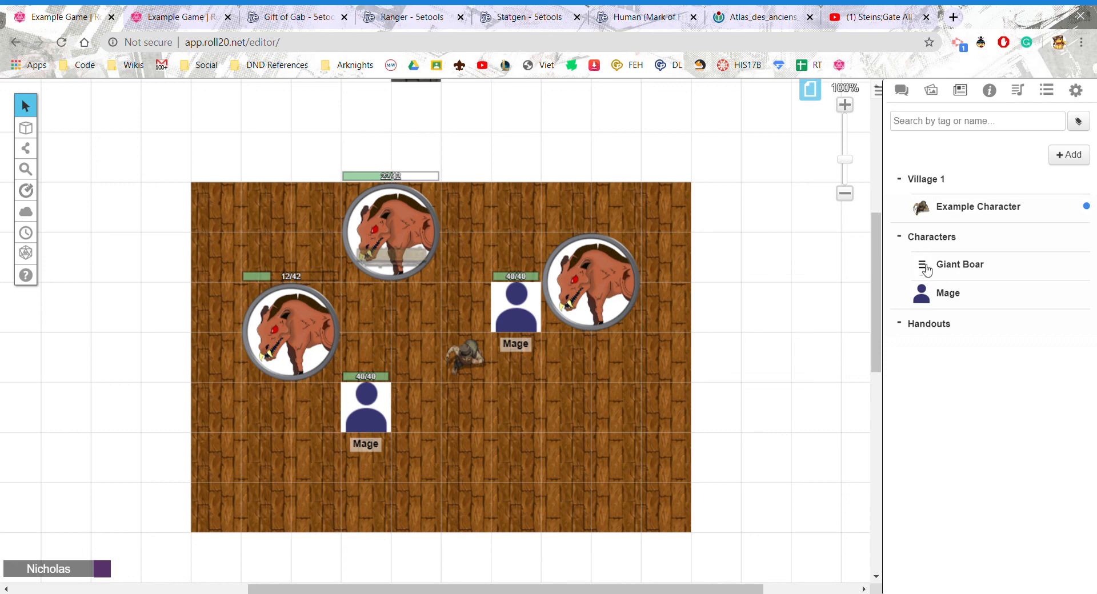
drag(926, 270, 569, 248)
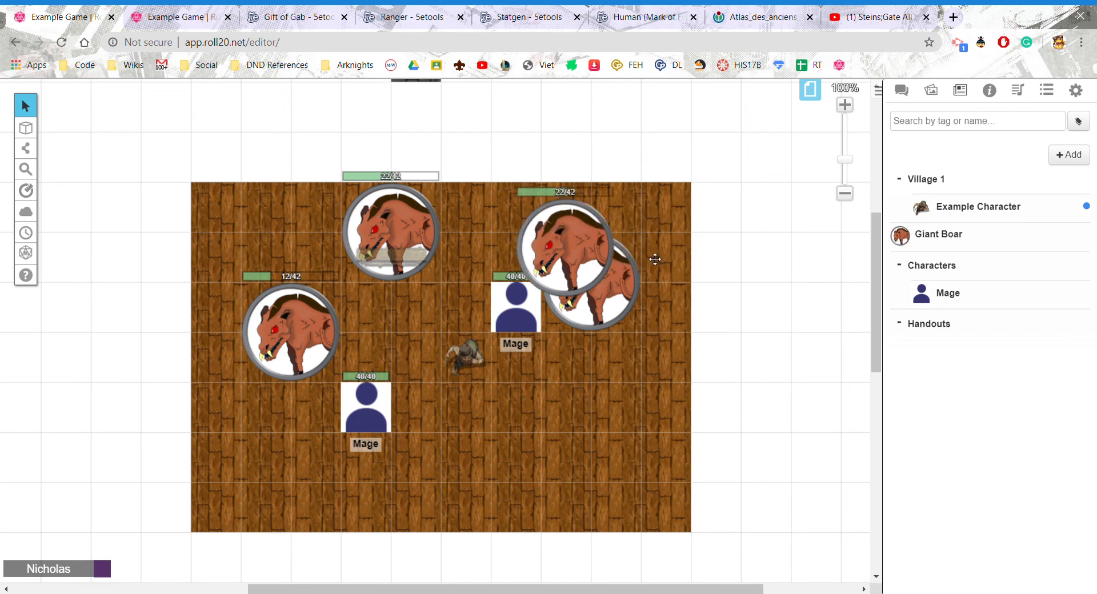
drag(903, 237, 547, 354)
drag(899, 242, 928, 236)
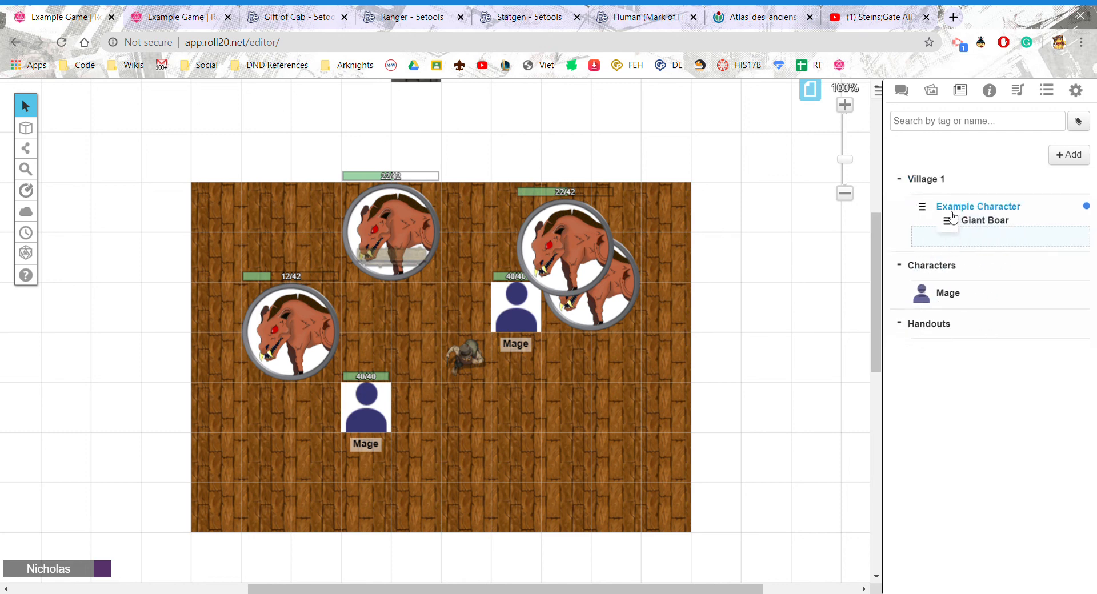
right_click(983, 234)
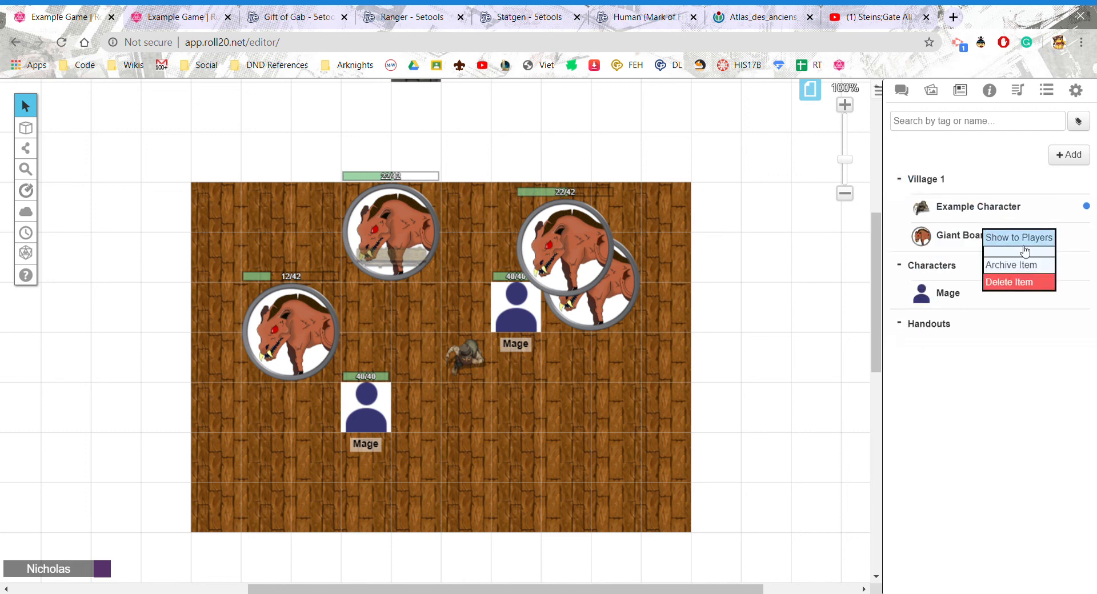
click(946, 186)
- Add a new character inside the Village 1 folder and another new character outside any folder, leaving their details unedited
right_click(945, 185)
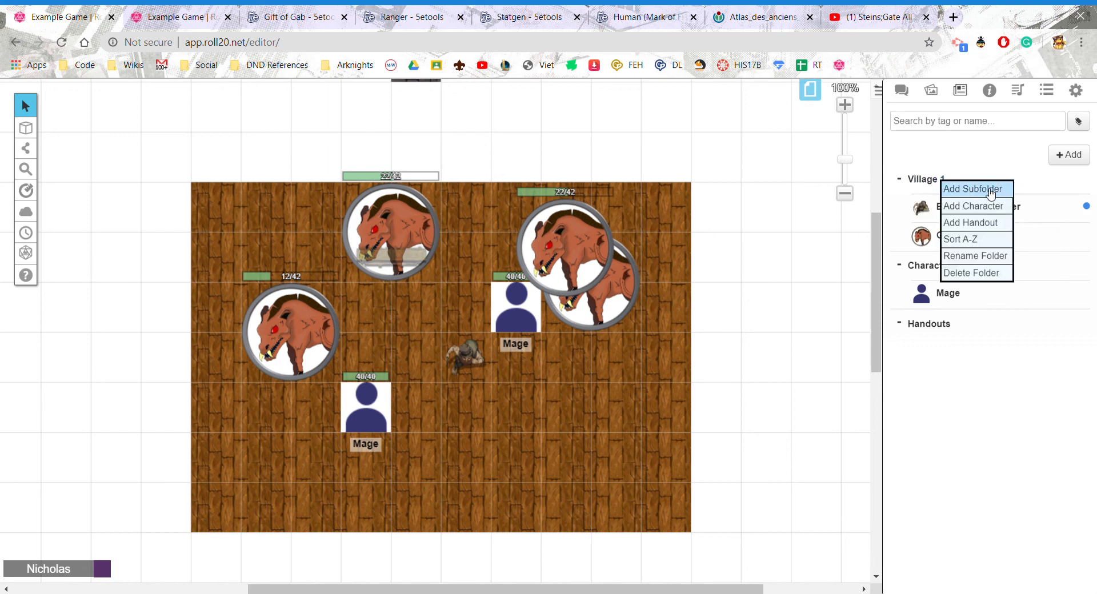
click(960, 204)
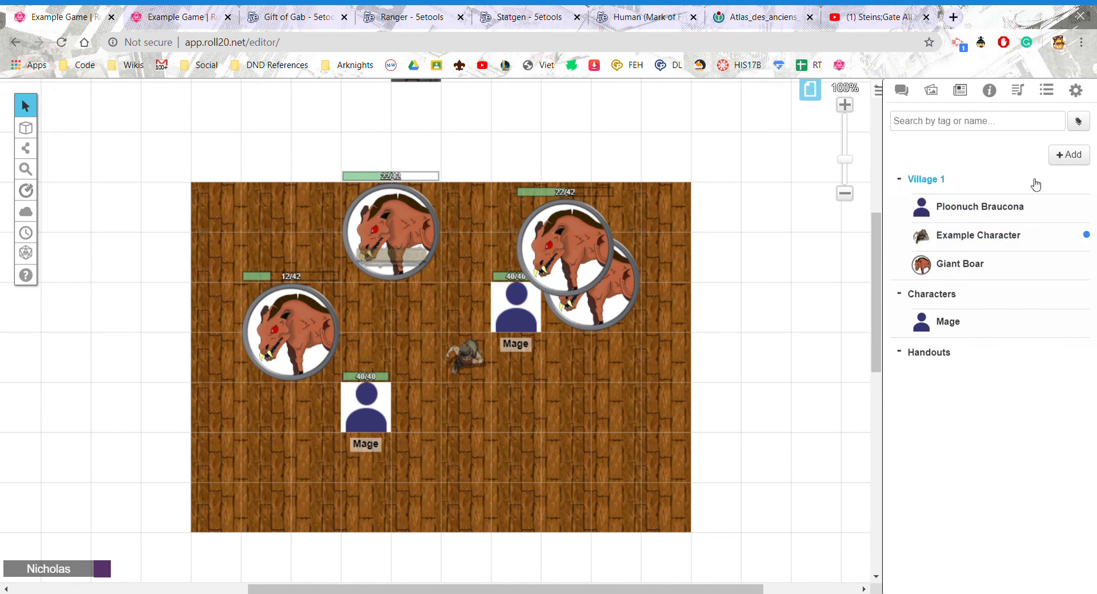
click(1072, 157)
click(1051, 184)
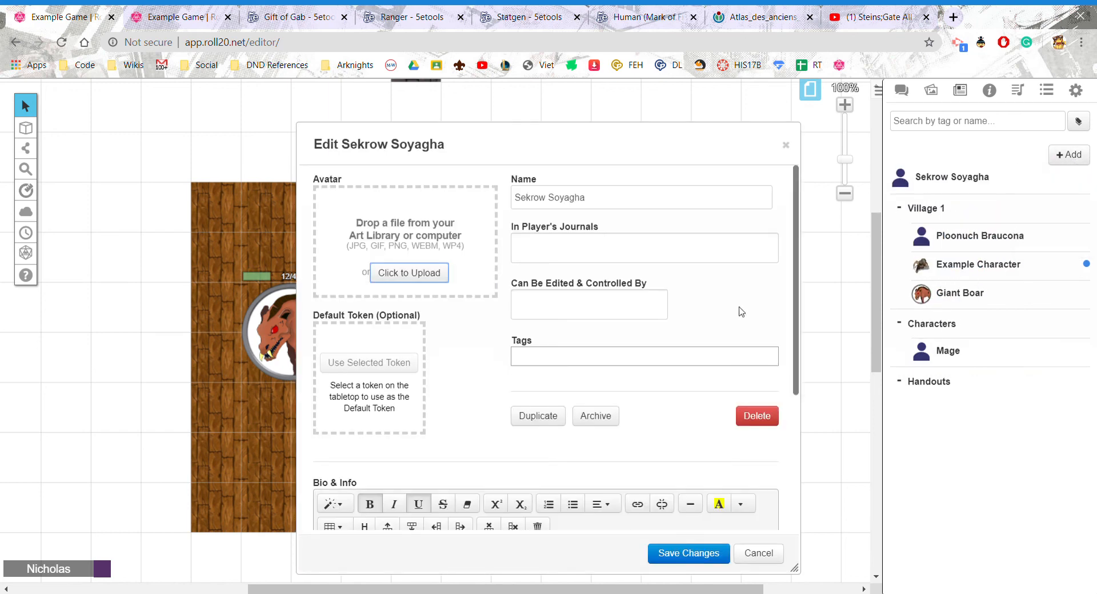
click(742, 553)
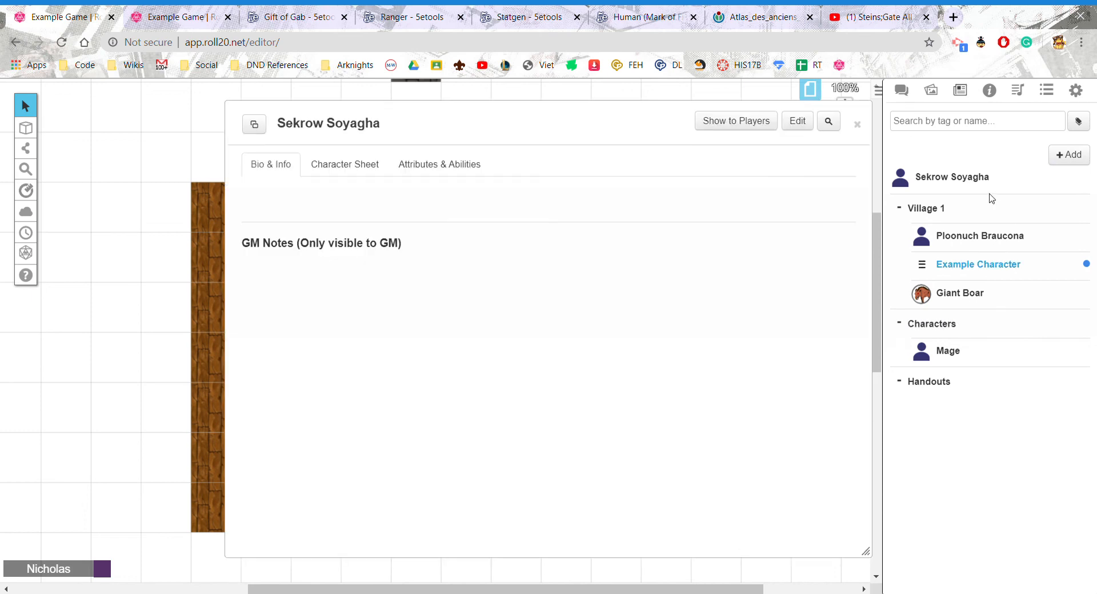
click(858, 124)
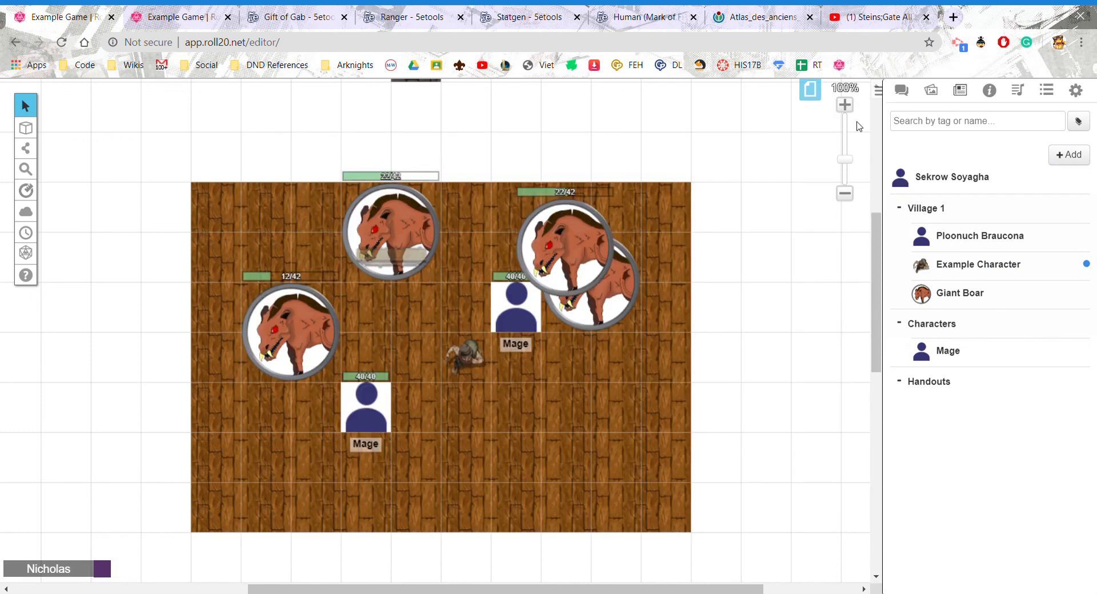
- Create a new journal handout and look over its name, description and GM notes areas
click(1083, 163)
click(1046, 196)
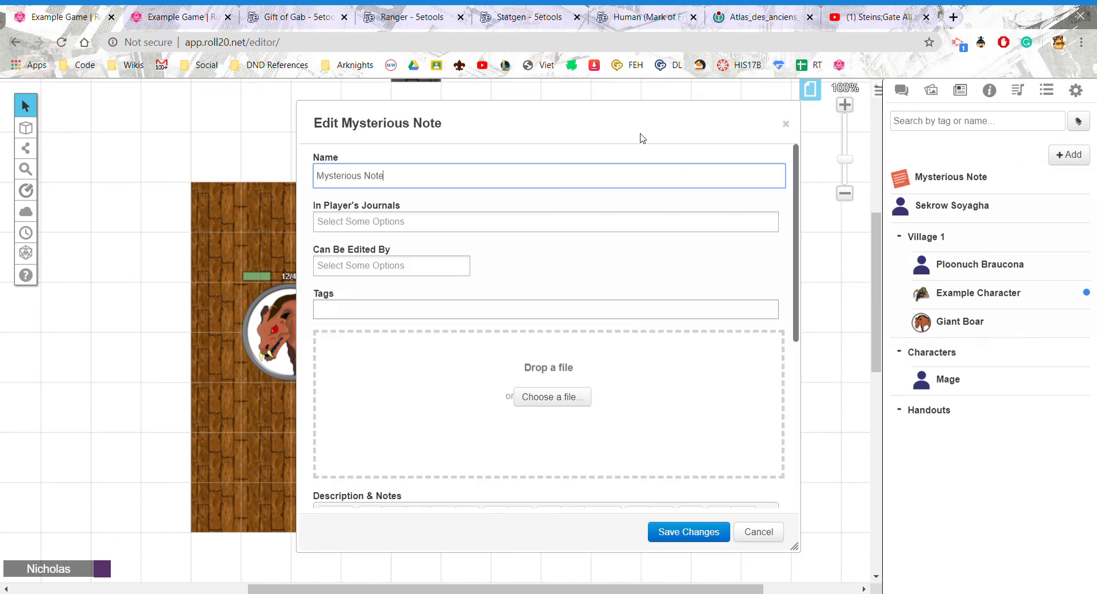
drag(417, 124, 343, 106)
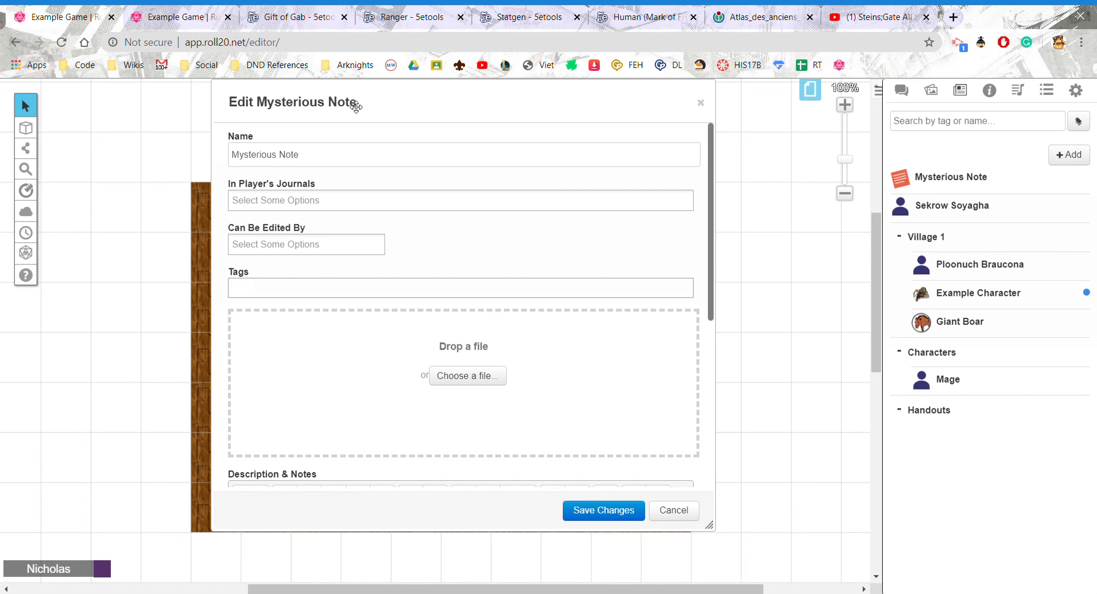
drag(356, 105, 336, 97)
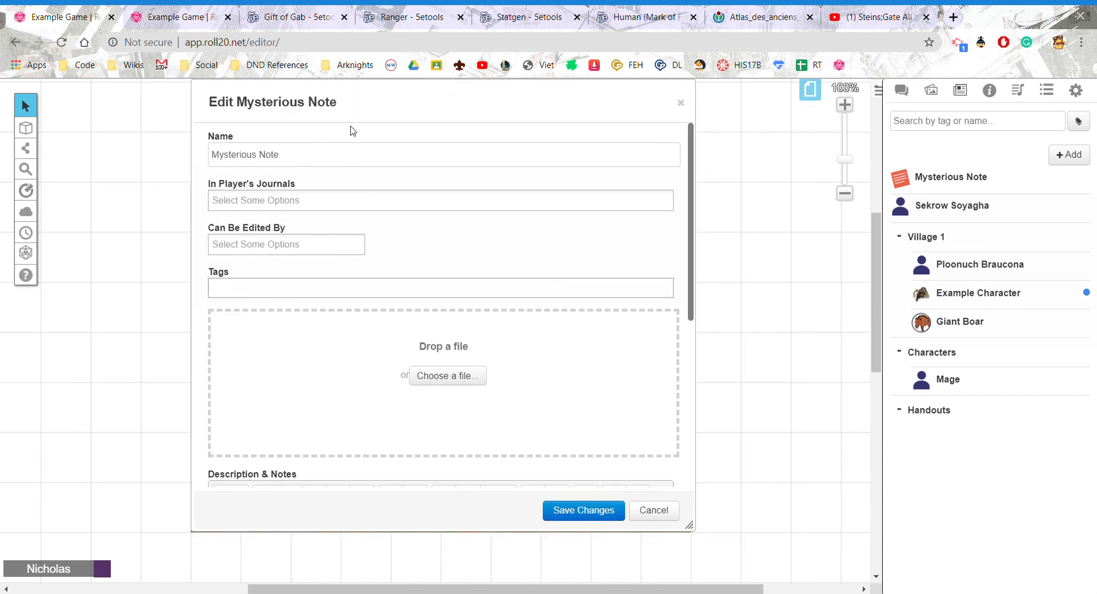
scroll(340, 260, down, 5)
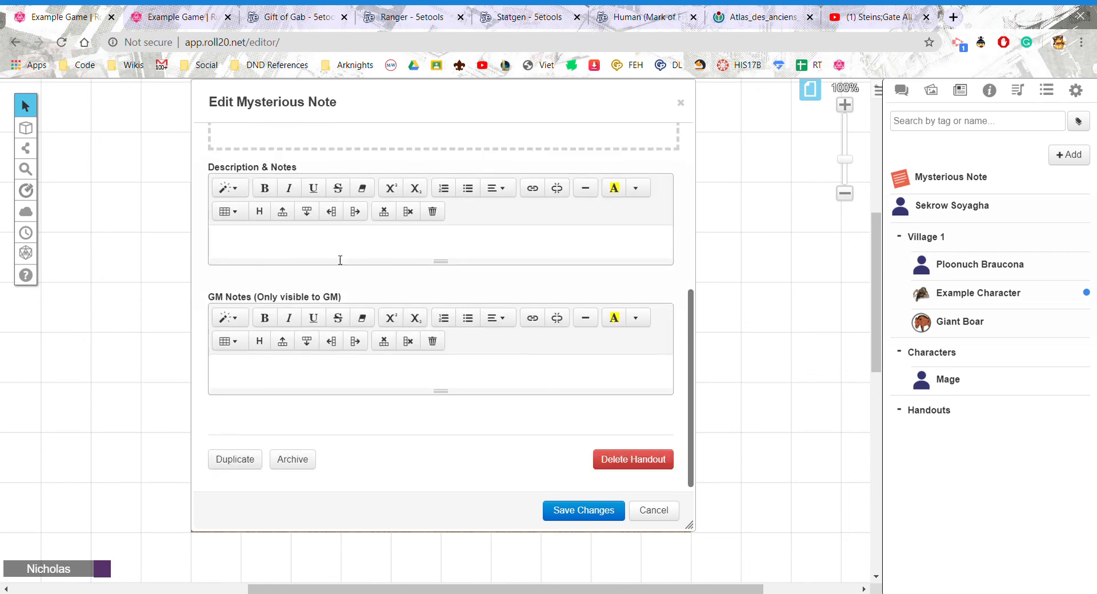
scroll(342, 259, up, 5)
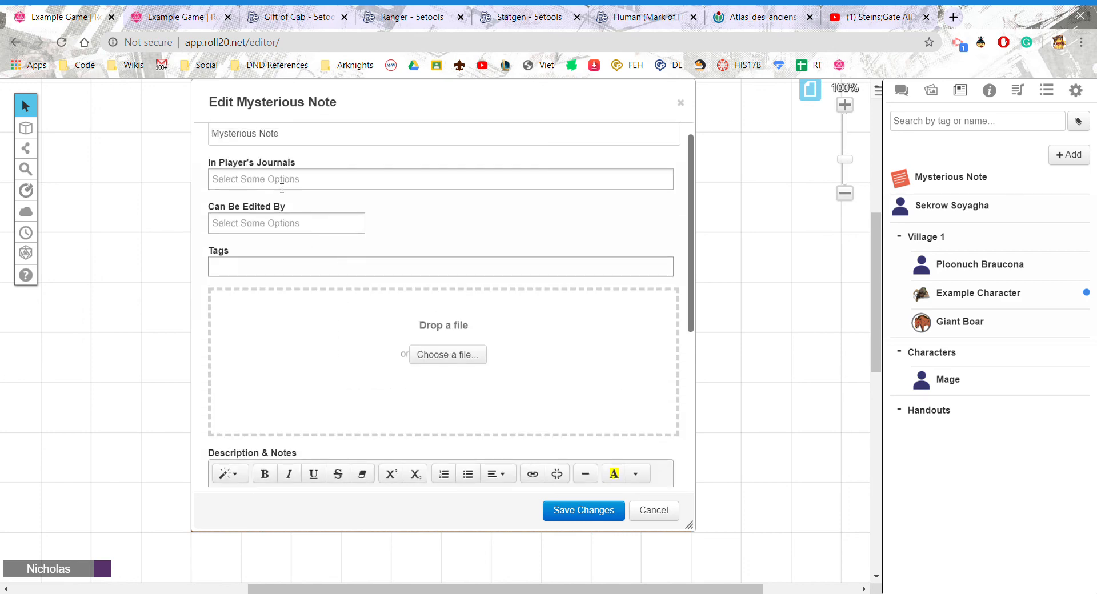
scroll(283, 182, up, 1)
drag(290, 155, 191, 157)
- Share the new handout in the journals of All Players
click(266, 200)
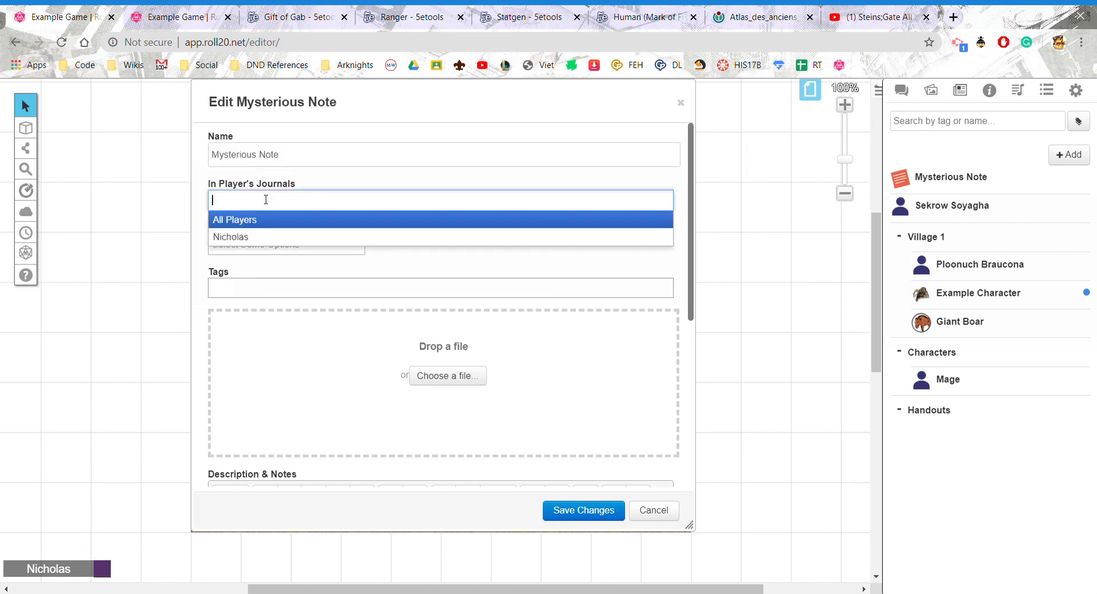
click(241, 188)
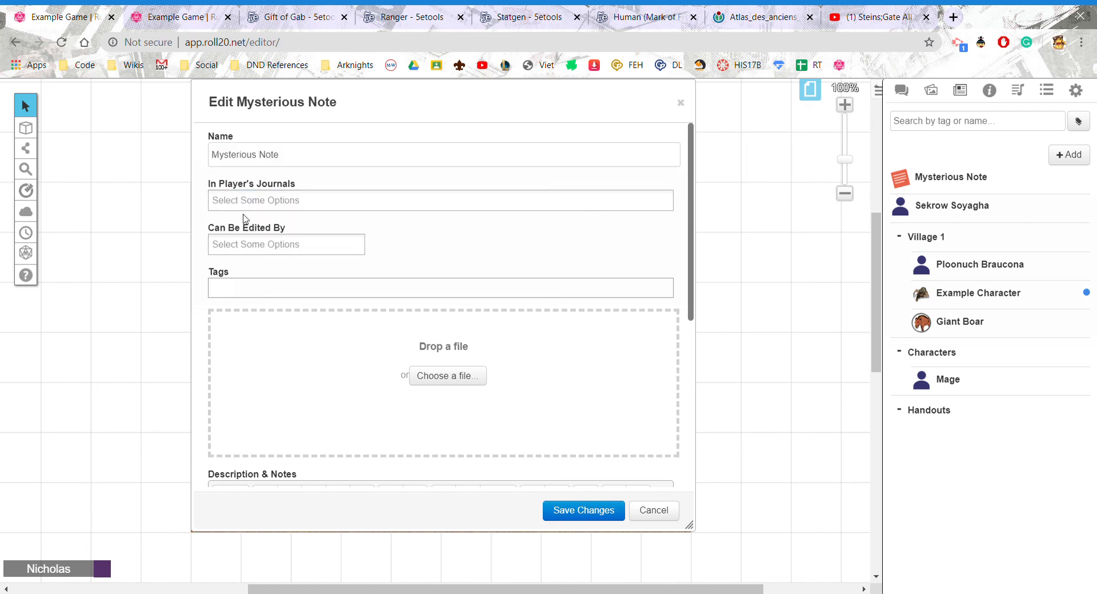
click(248, 201)
click(256, 219)
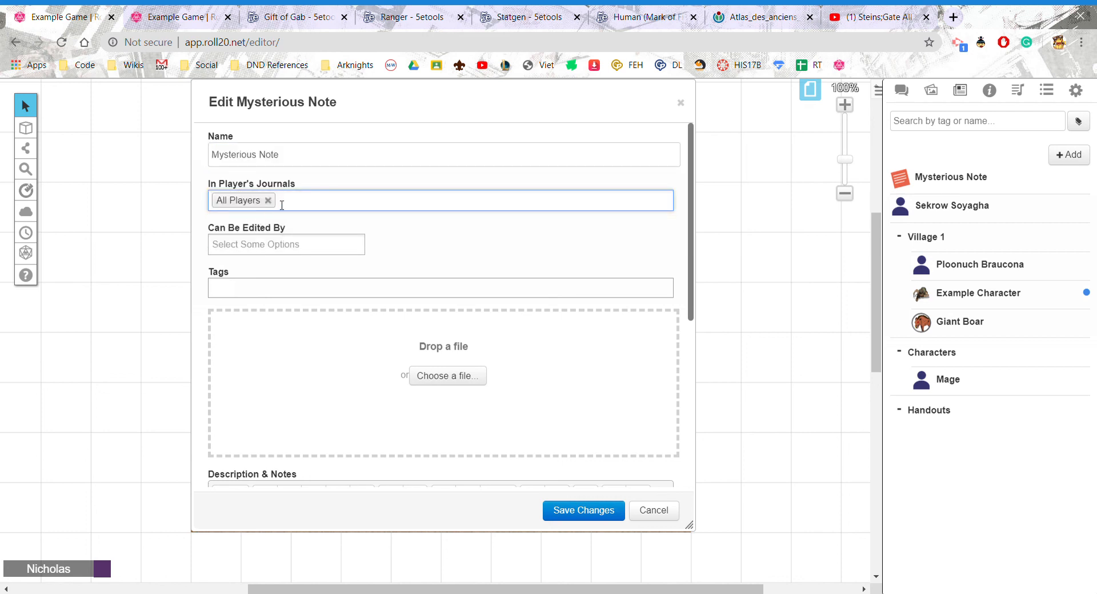
click(268, 201)
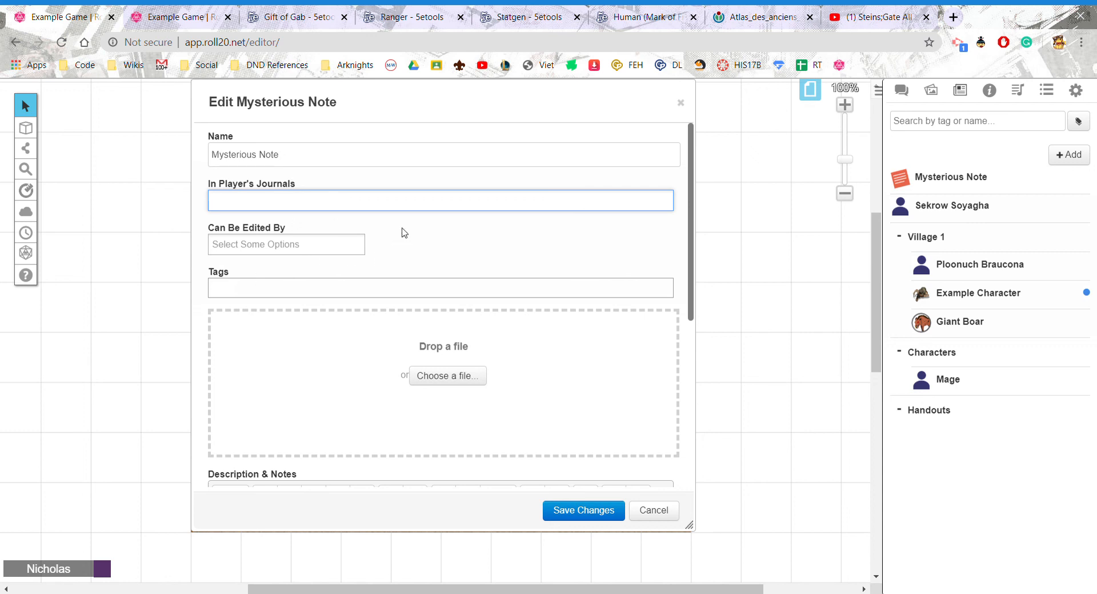
click(404, 233)
click(248, 201)
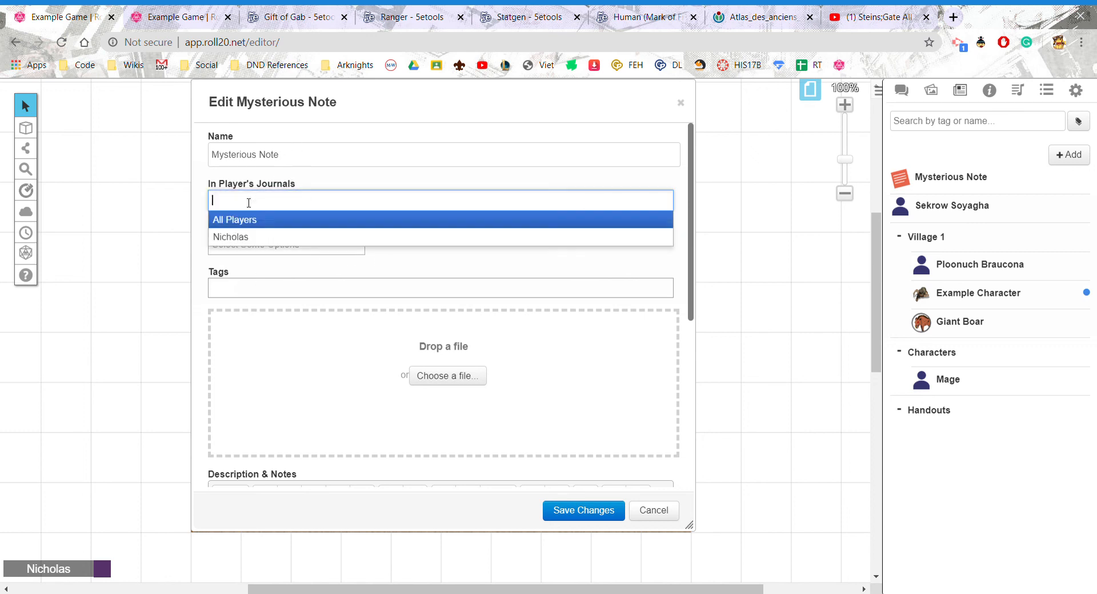
click(242, 227)
- Allow All Players to edit the handout, save its changes and close it
click(274, 246)
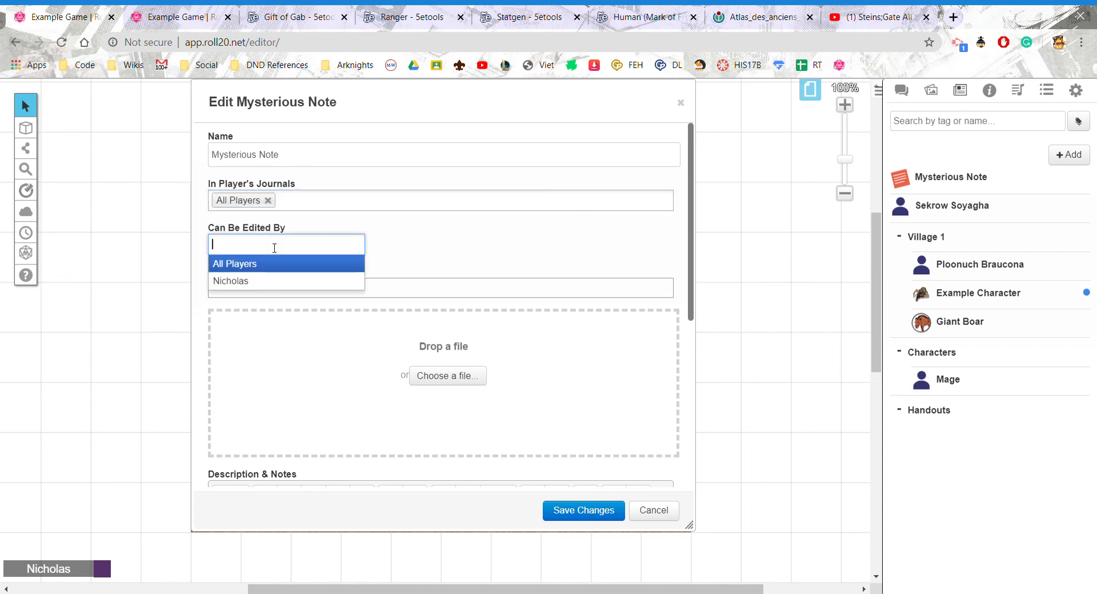
click(391, 232)
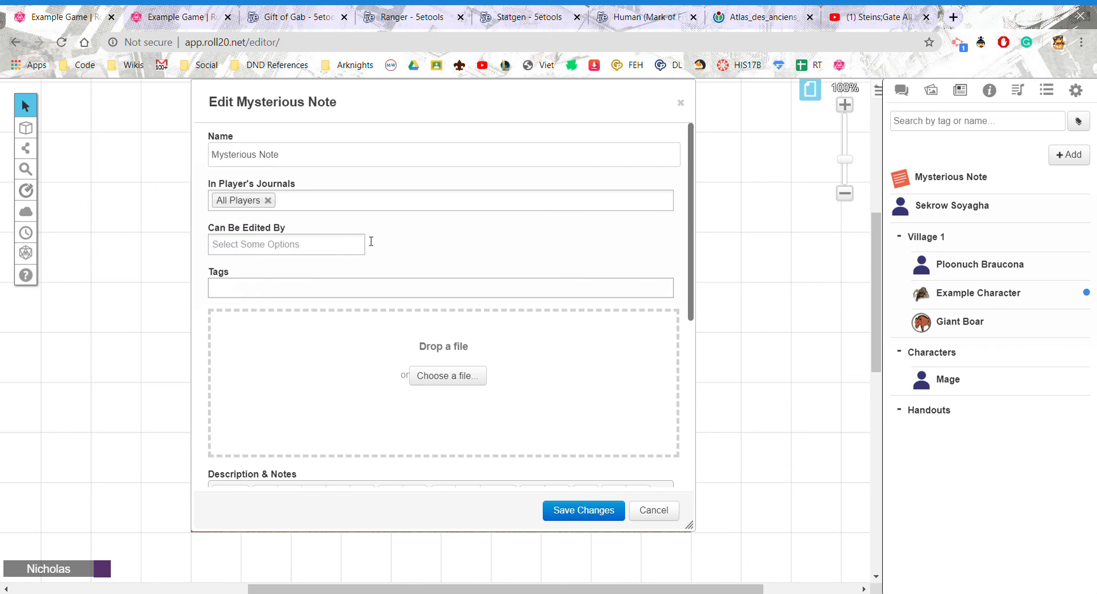
click(261, 229)
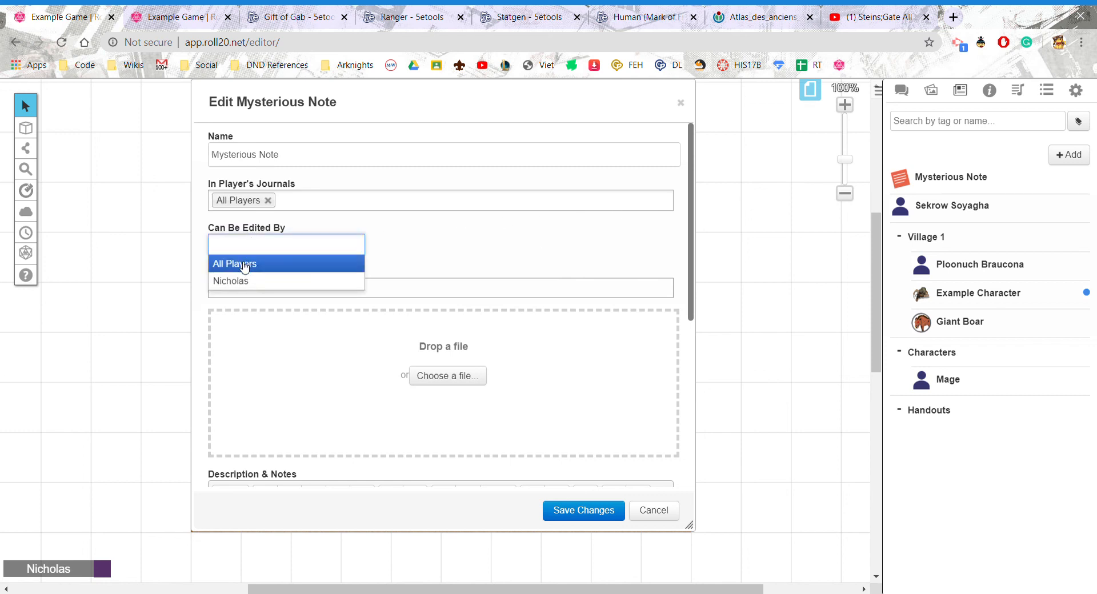
click(244, 264)
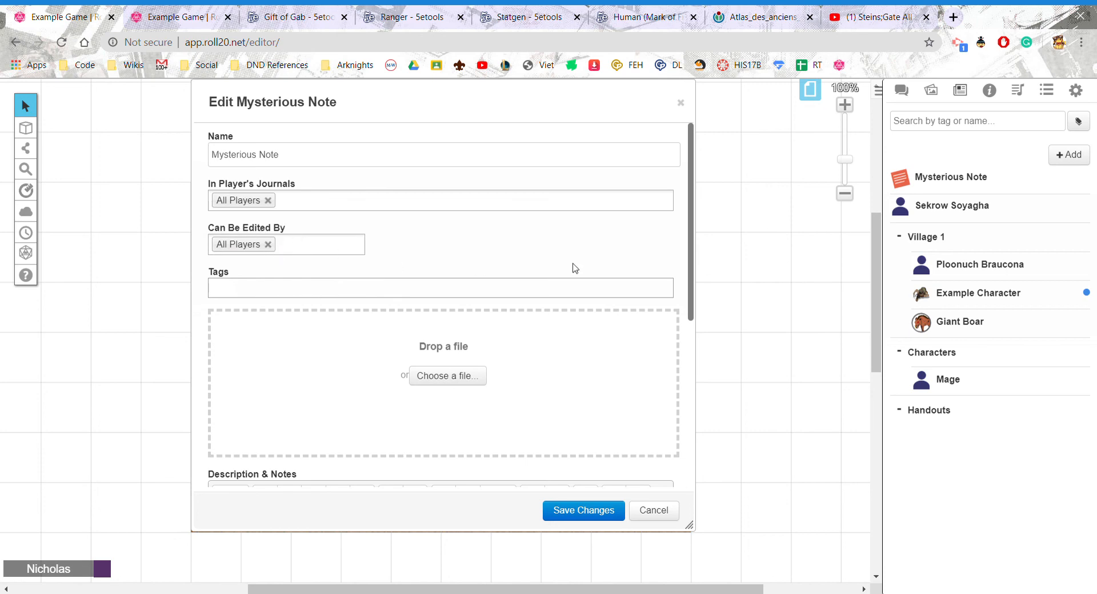
scroll(349, 330, down, 5)
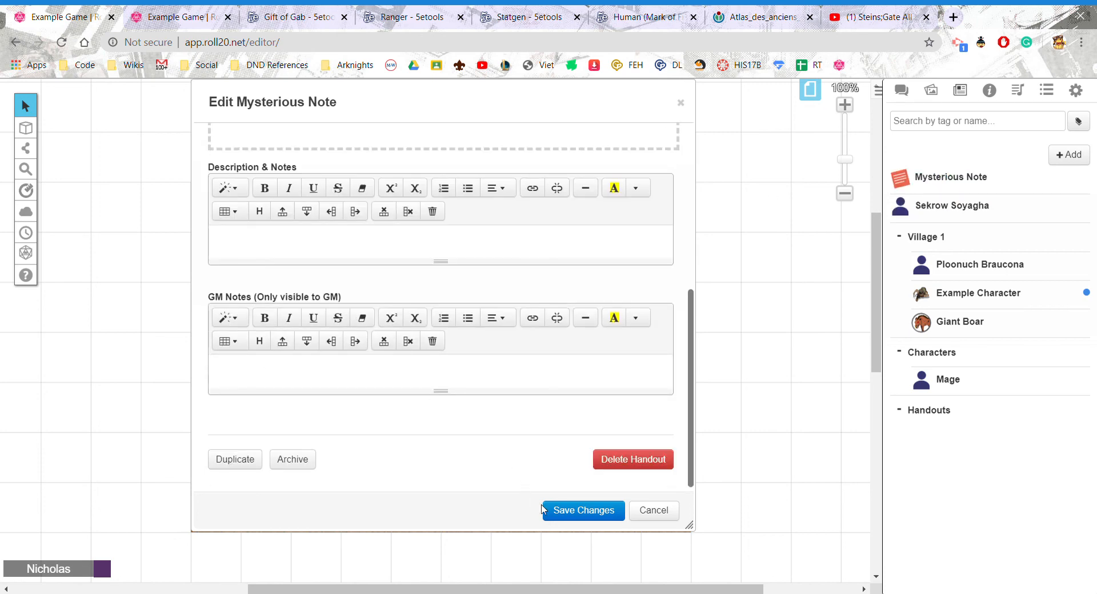
click(576, 511)
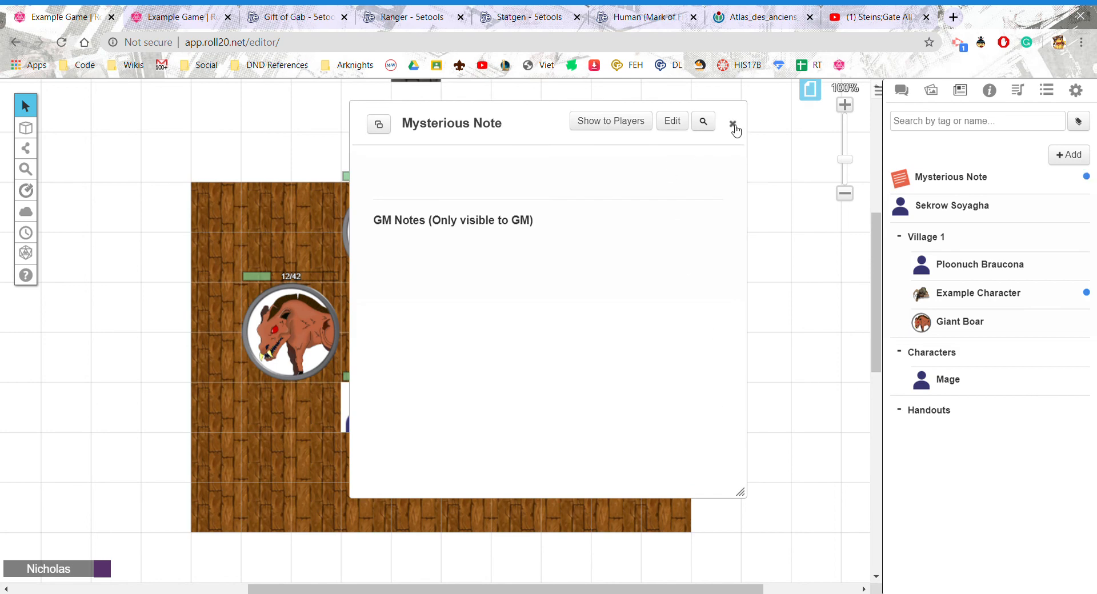
click(732, 124)
- Launch the Viridius's Peril game in the second browser tab and show its journal
click(156, 10)
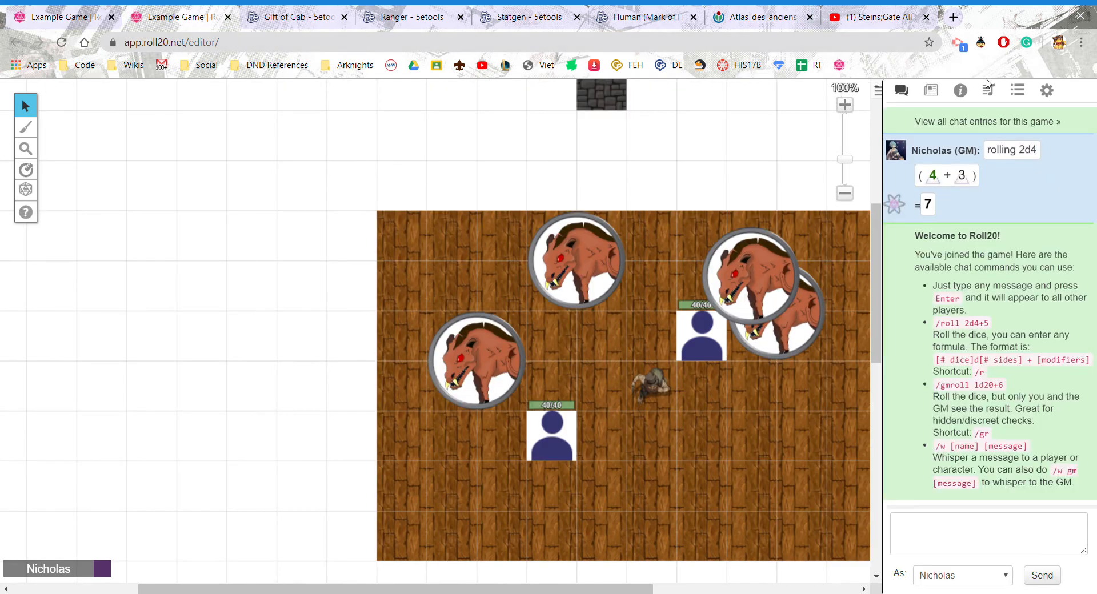
click(78, 11)
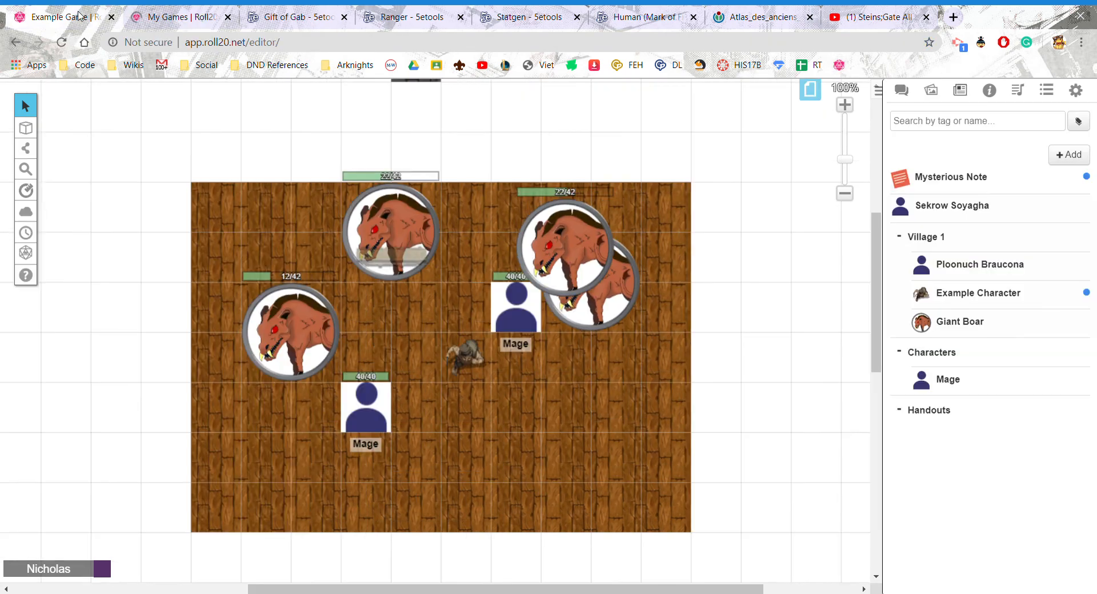
click(166, 15)
scroll(340, 238, down, 5)
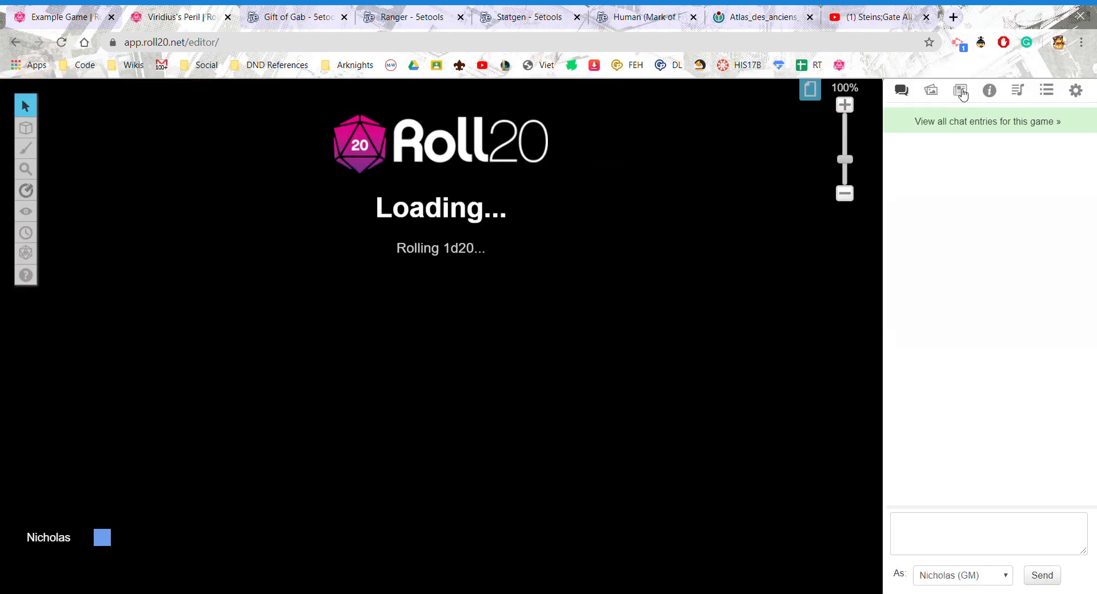
click(962, 92)
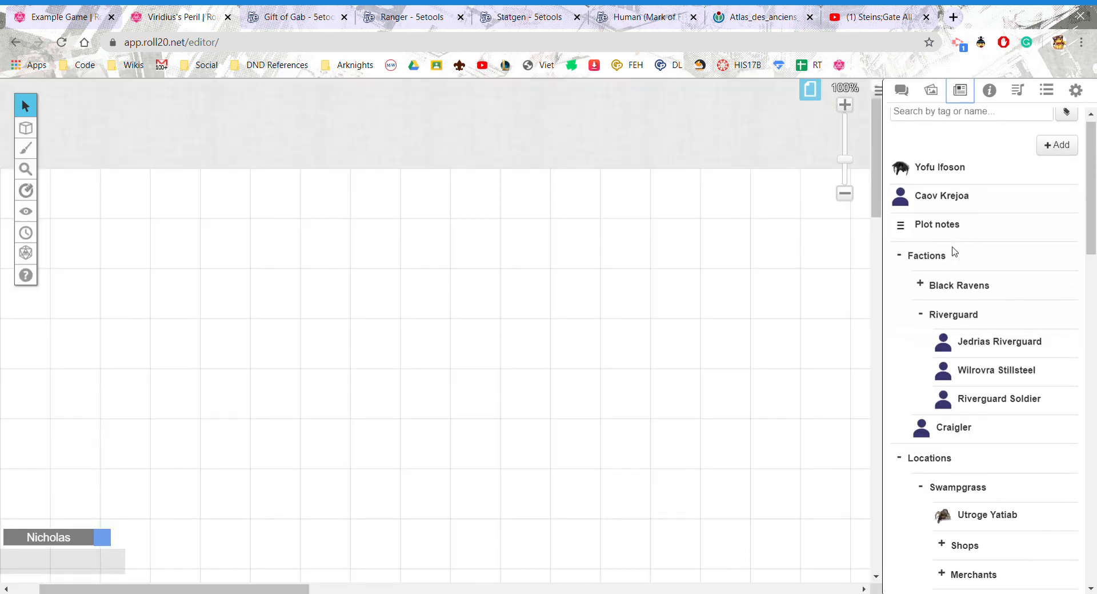
- Browse the journal's folder structure, expanding Black Ravens, collapsing Factions and examining the folders under Locations
scroll(953, 248, down, 3)
scroll(906, 205, up, 2)
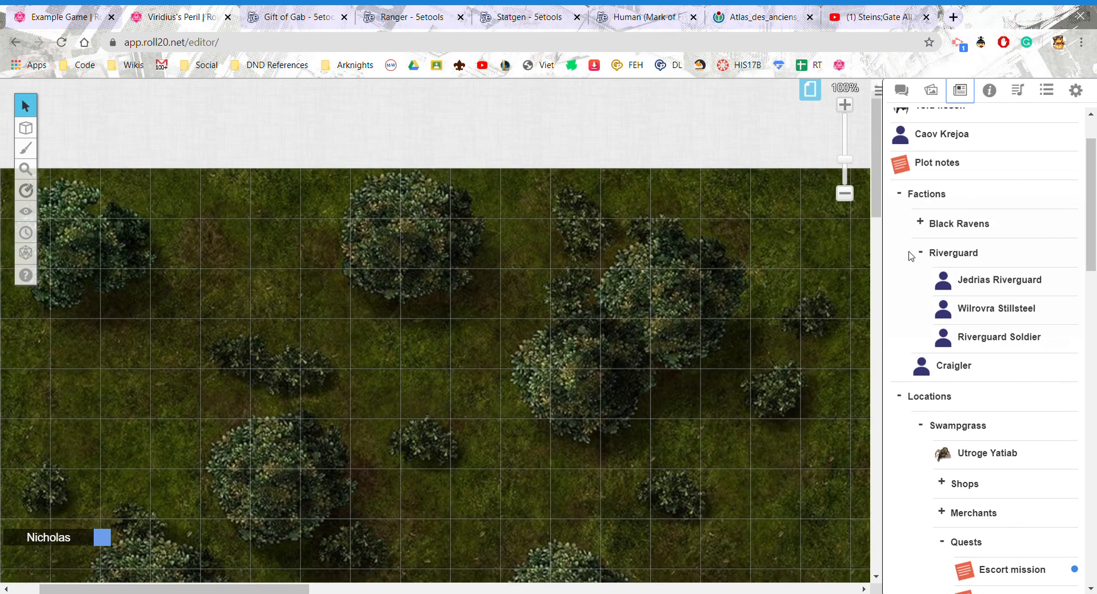
click(919, 223)
click(913, 194)
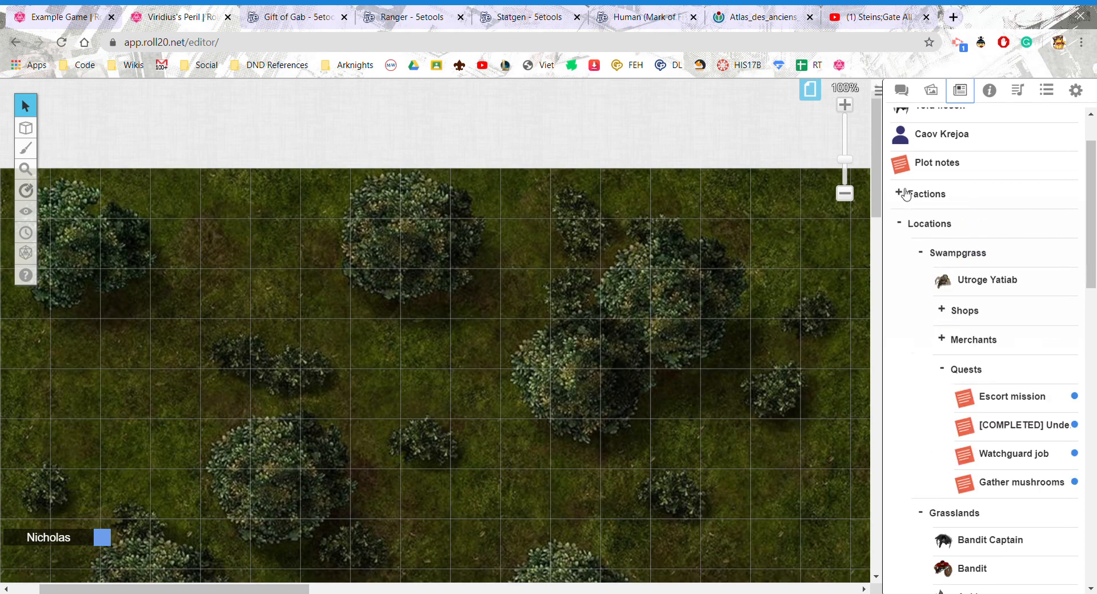
scroll(966, 256, down, 2)
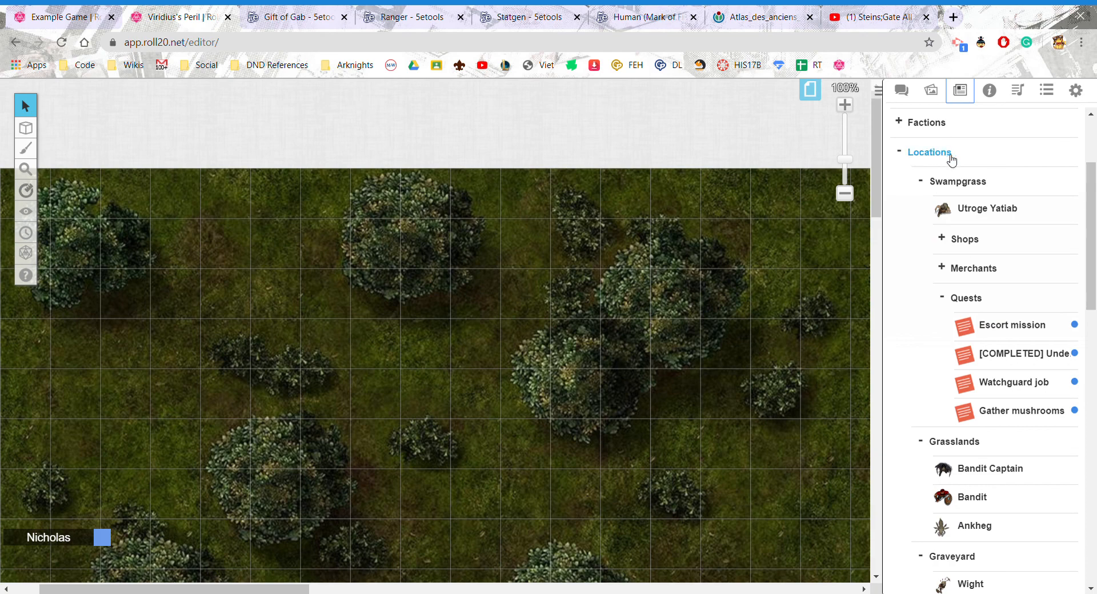
- Examine the creatures filed under the Grasslands, Graveyard and Dark Forest locations, and collapse the Locations folder
scroll(958, 178, down, 2)
scroll(964, 240, down, 4)
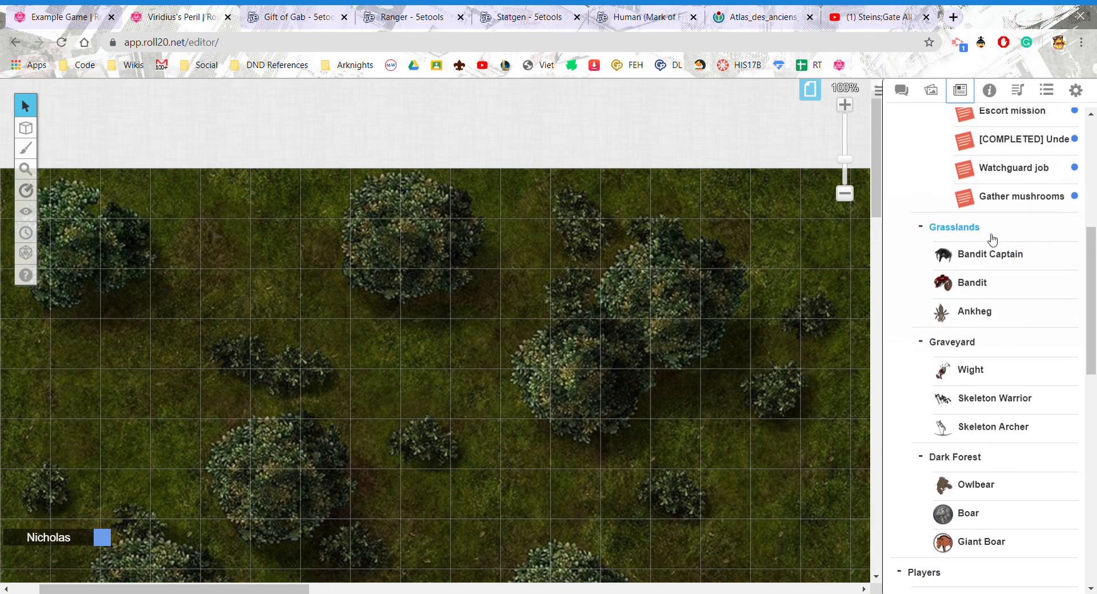
scroll(686, 306, down, 3)
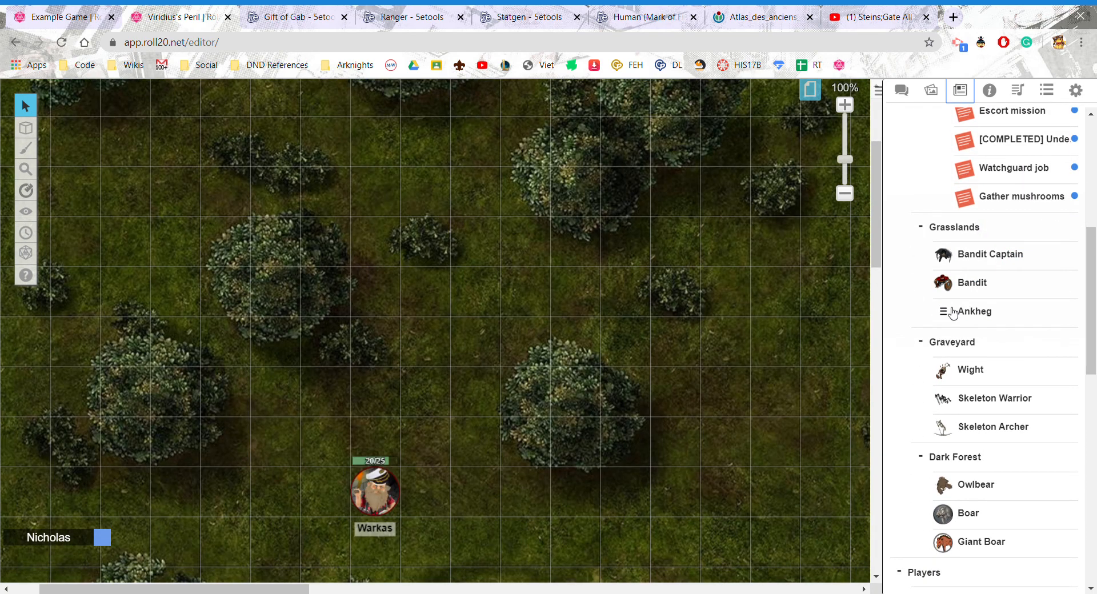
scroll(1000, 321, down, 8)
scroll(983, 269, up, 4)
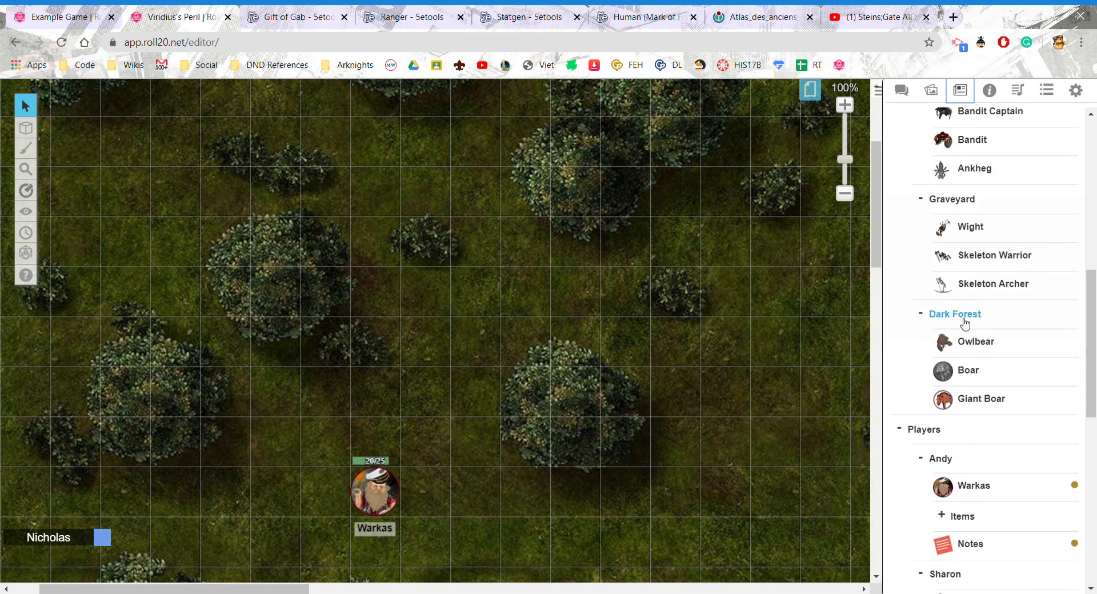
scroll(943, 254, down, 5)
scroll(956, 263, up, 11)
scroll(937, 260, up, 3)
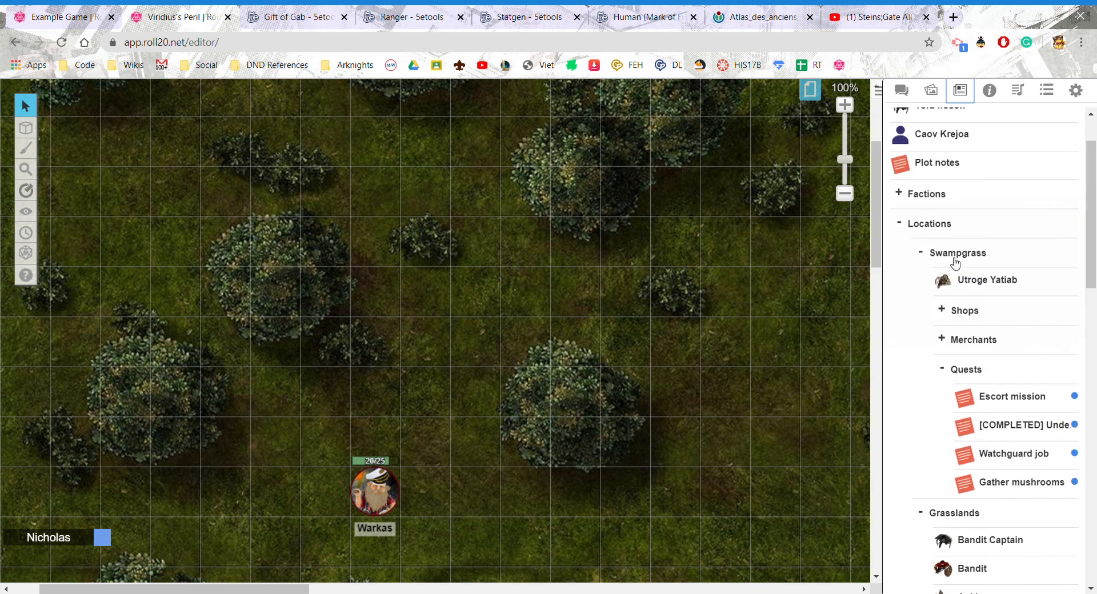
click(926, 229)
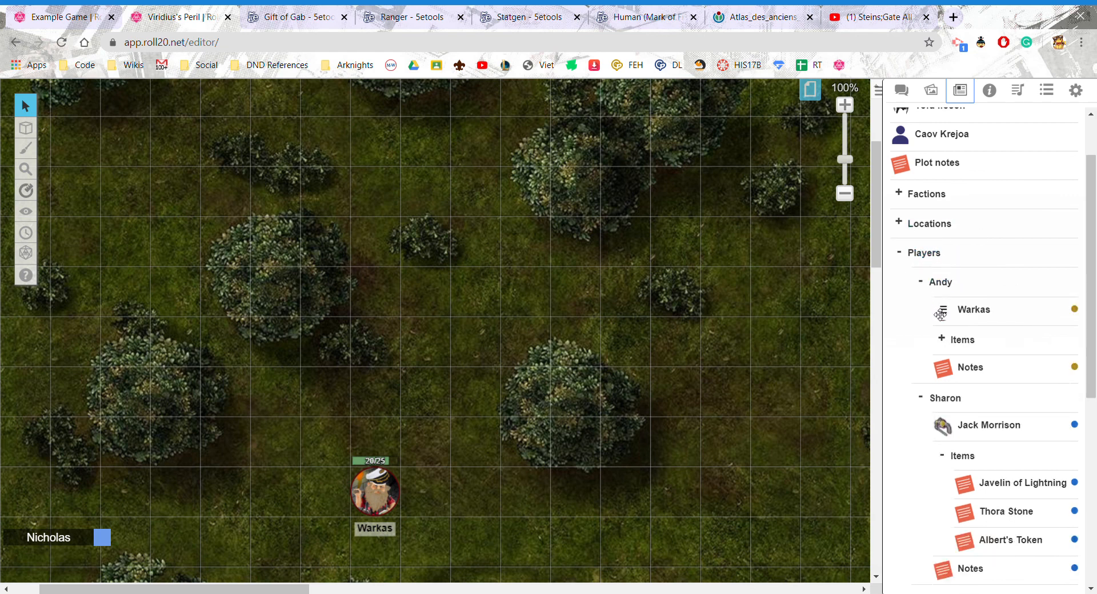
- Expand the Items folder beneath Warkas, read the Longsword of Vengeance handout and close it
scroll(943, 312, down, 1)
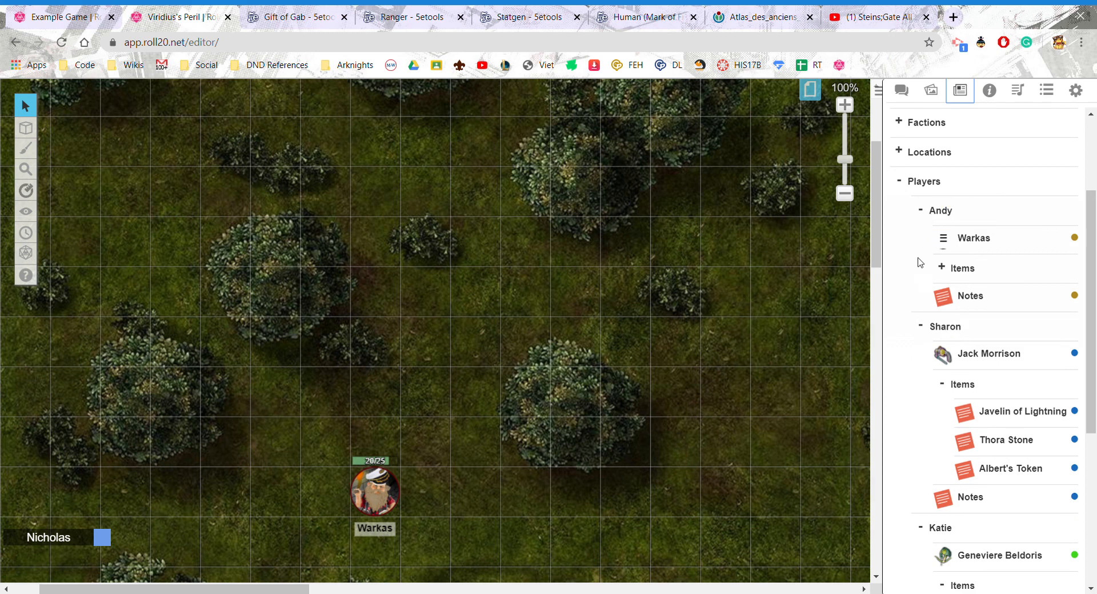
click(963, 269)
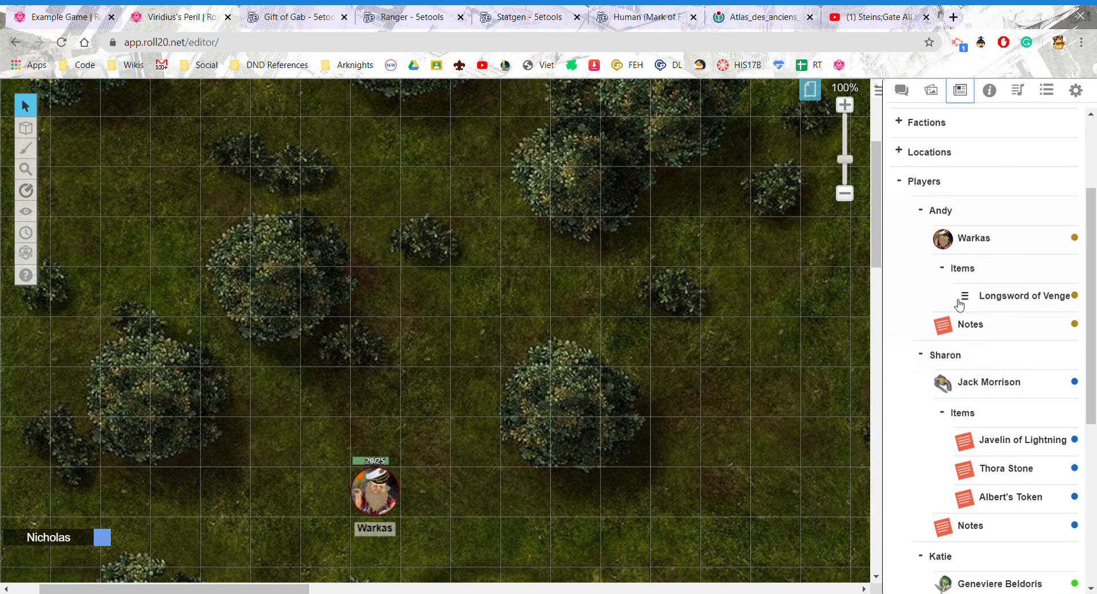
click(1004, 298)
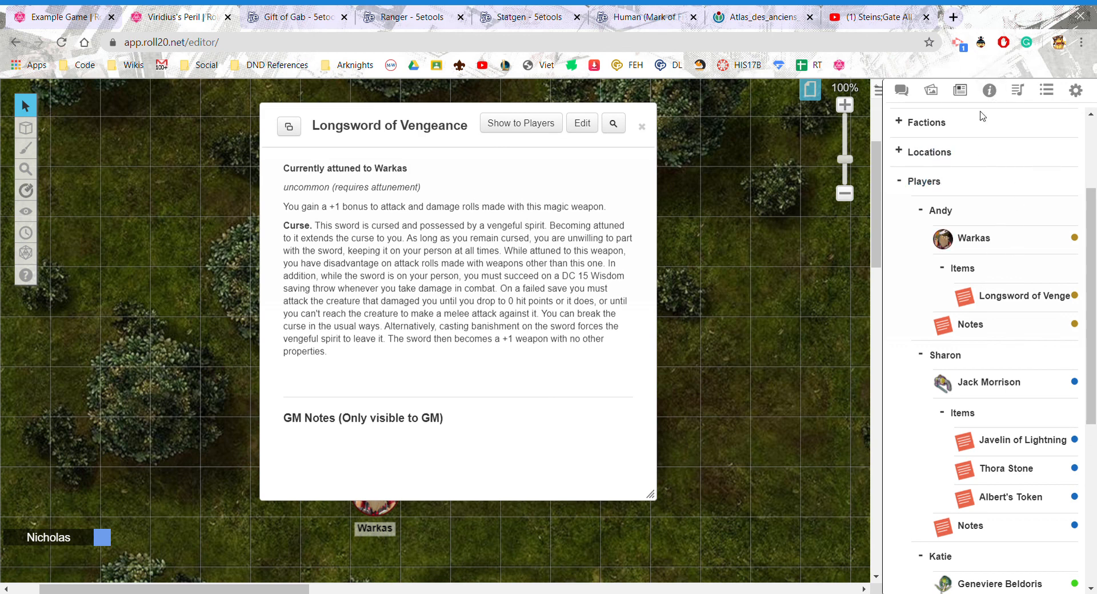
click(641, 126)
- Read and close the Notes handout in Warkas's player folder, and look through the other players' folders
scroll(951, 298, down, 3)
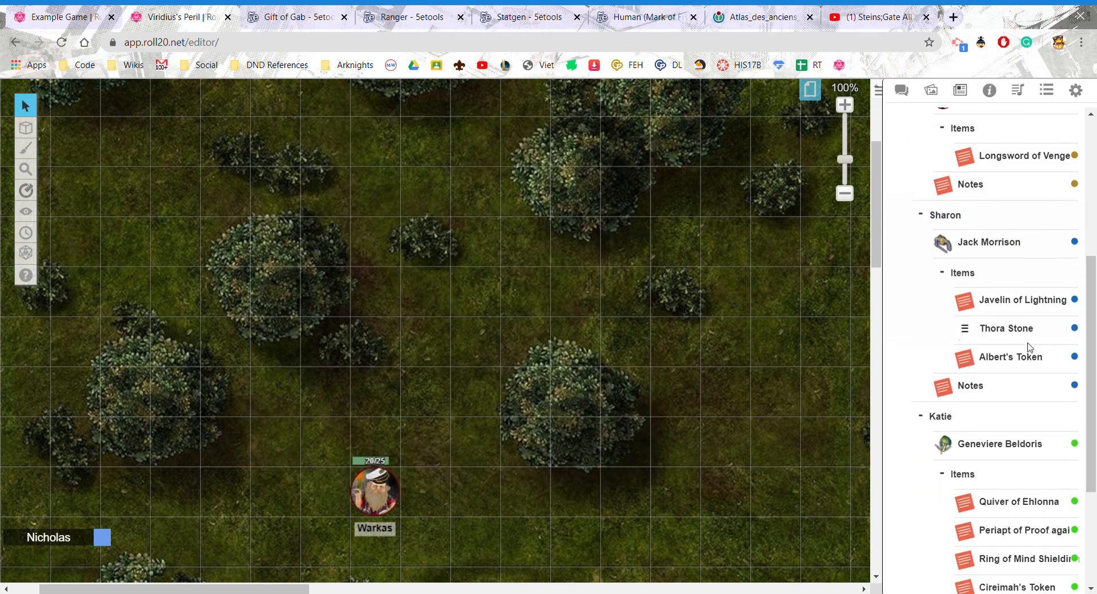
click(971, 181)
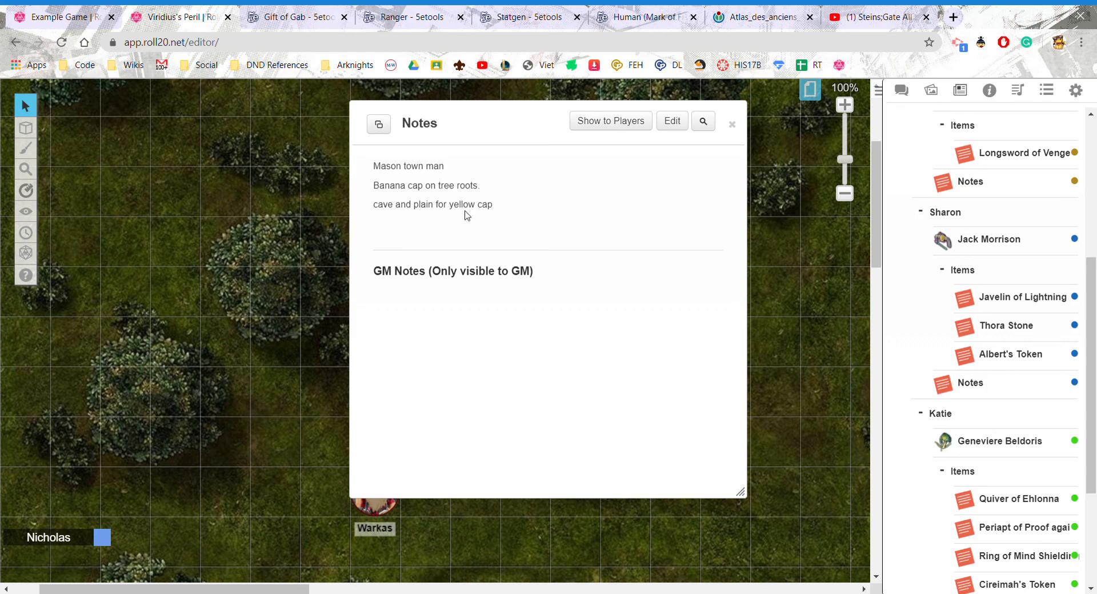
click(732, 124)
scroll(1019, 343, down, 3)
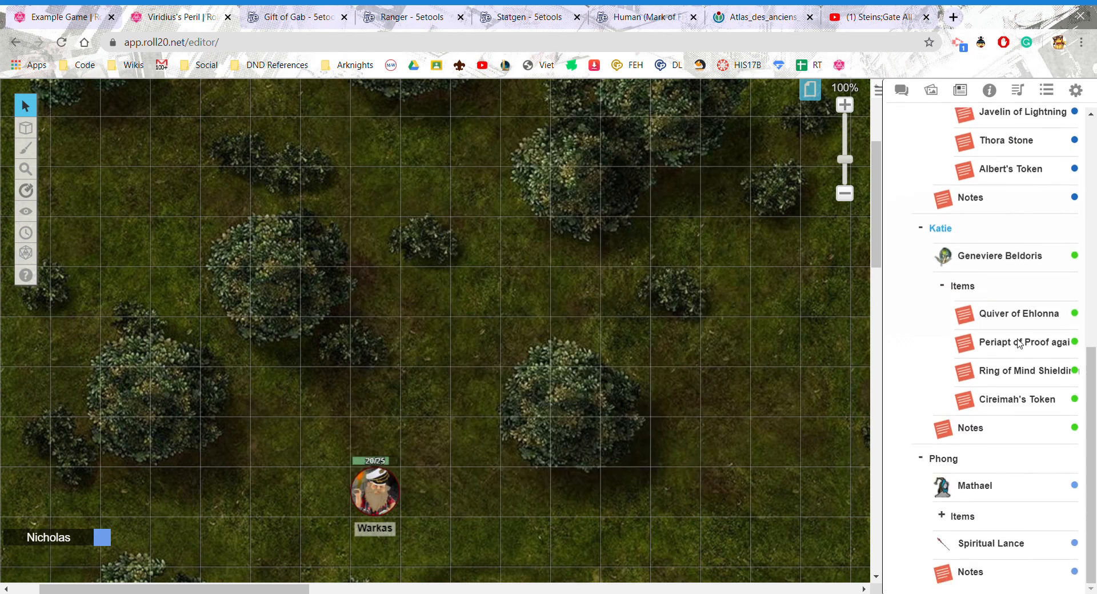
scroll(1017, 344, up, 6)
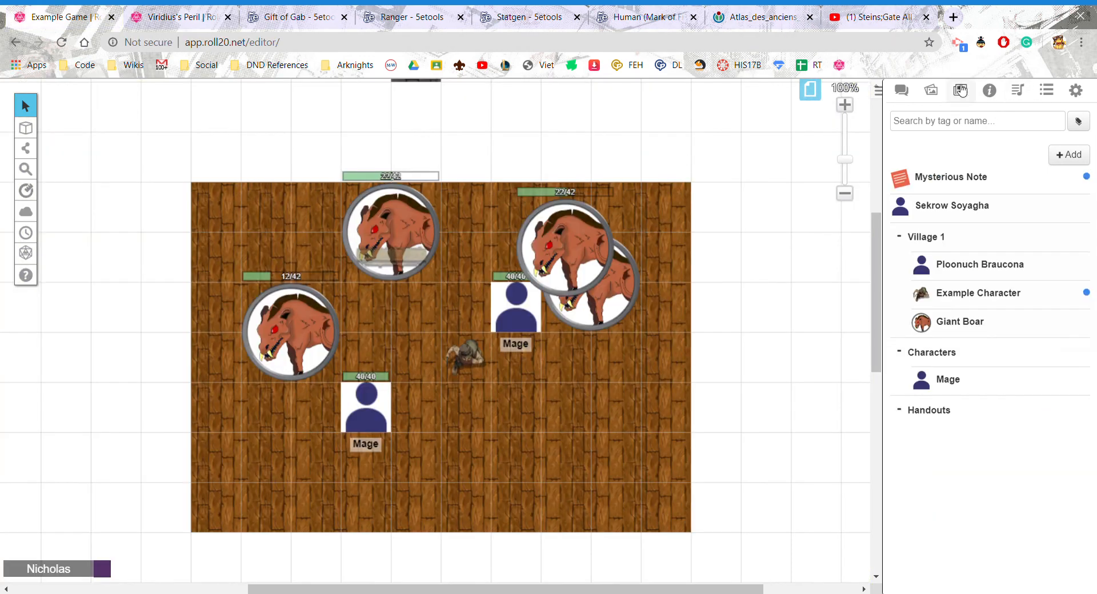
- Return to Example Game and view its journal, compendium, Jukebox, and the macros, decks and rollable tables collections
click(961, 91)
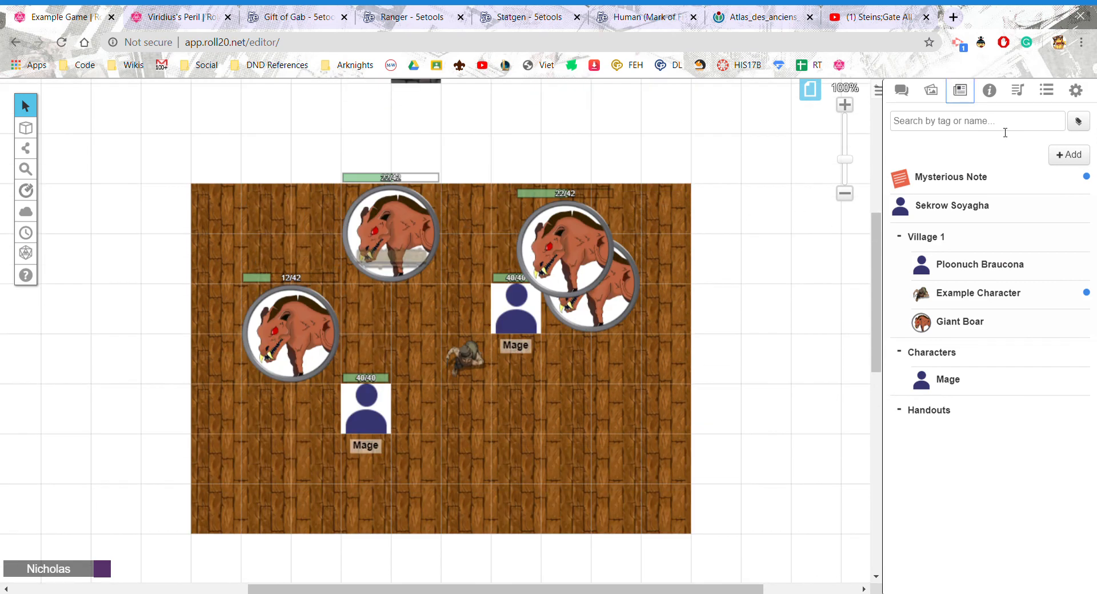
click(990, 90)
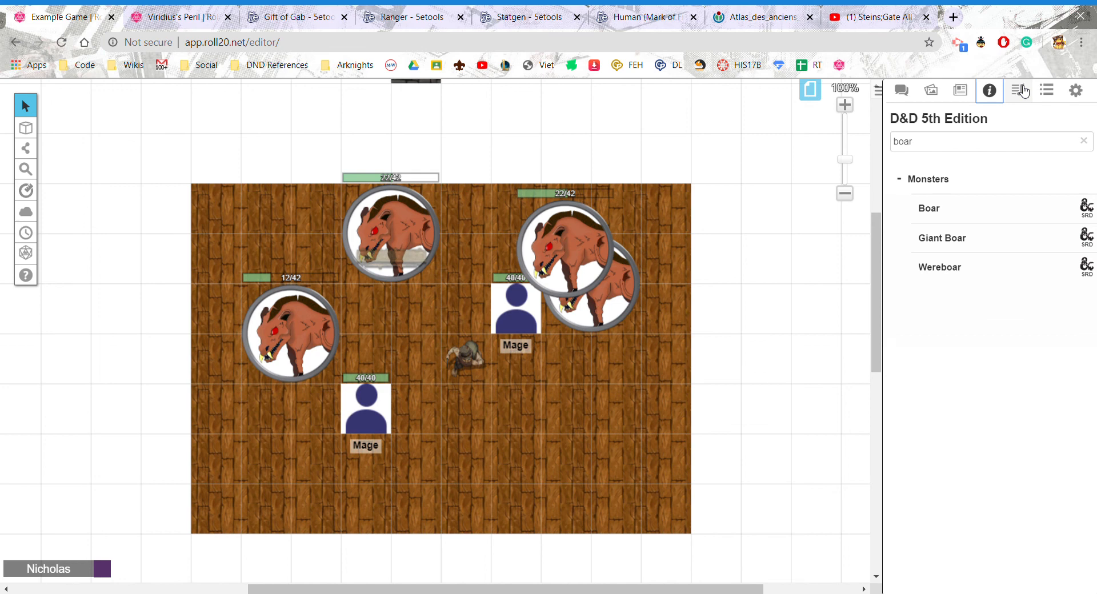
click(1022, 90)
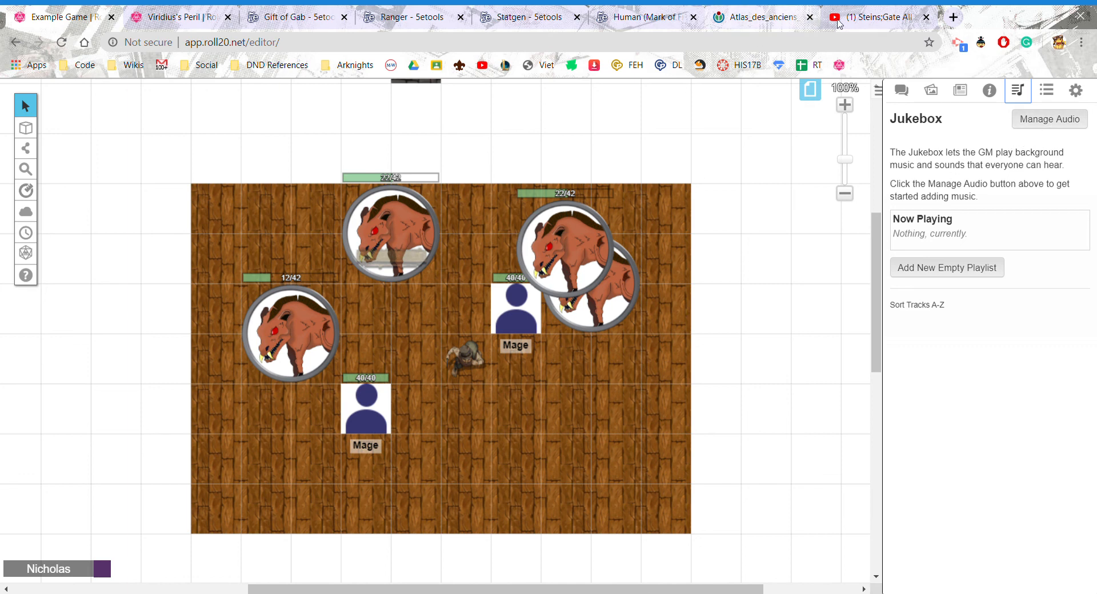
click(1049, 87)
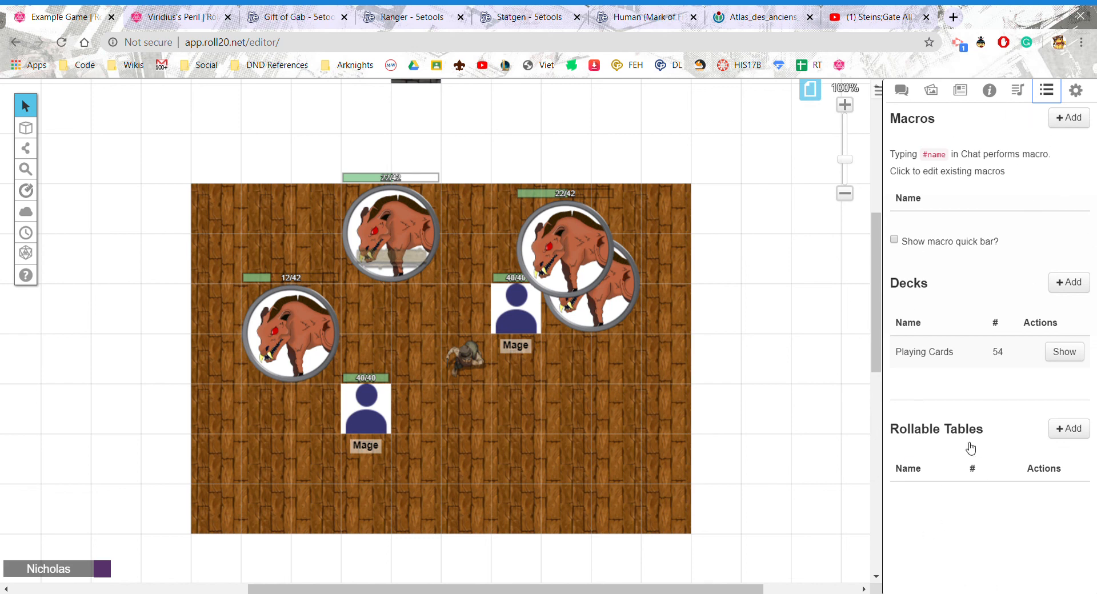
drag(536, 424, 542, 420)
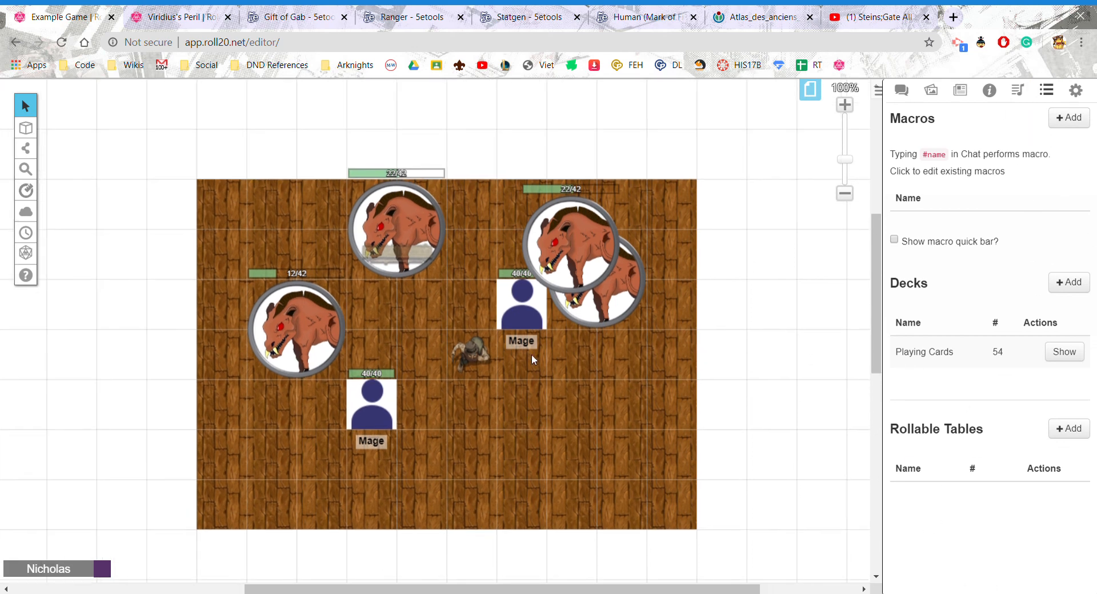
scroll(648, 262, down, 1)
scroll(643, 305, up, 1)
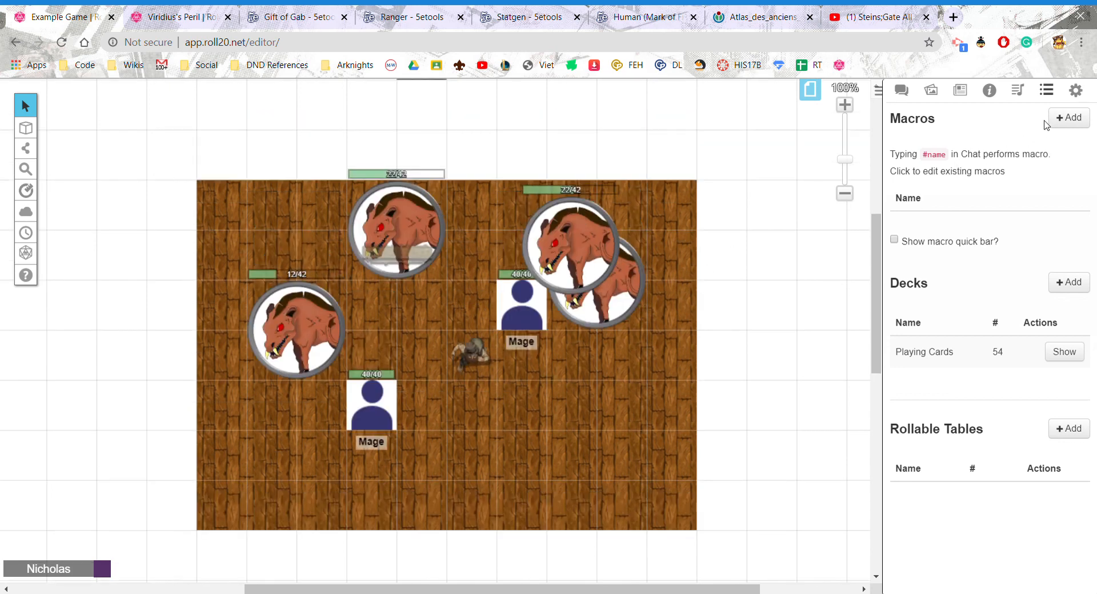
- Look over the personal options in My Settings and exit the game
click(1076, 90)
scroll(997, 228, down, 2)
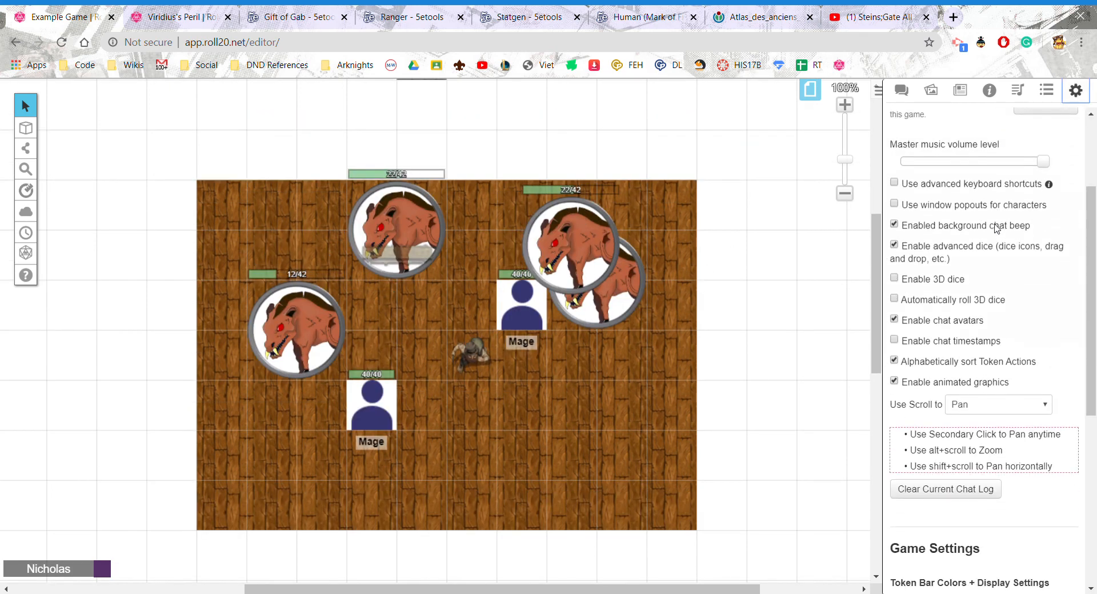
scroll(997, 228, up, 2)
click(926, 122)
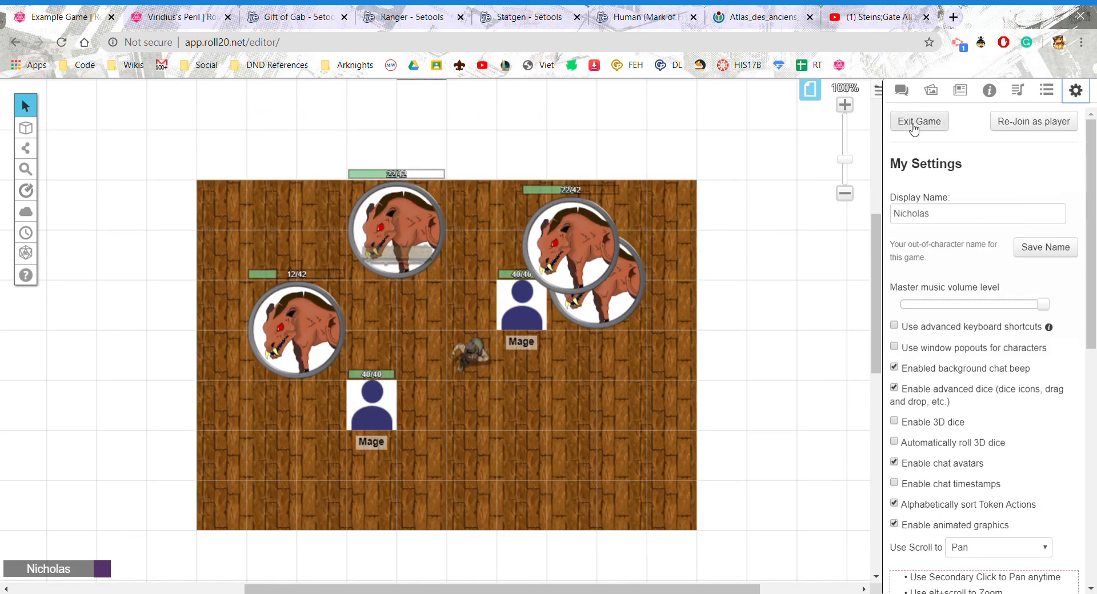